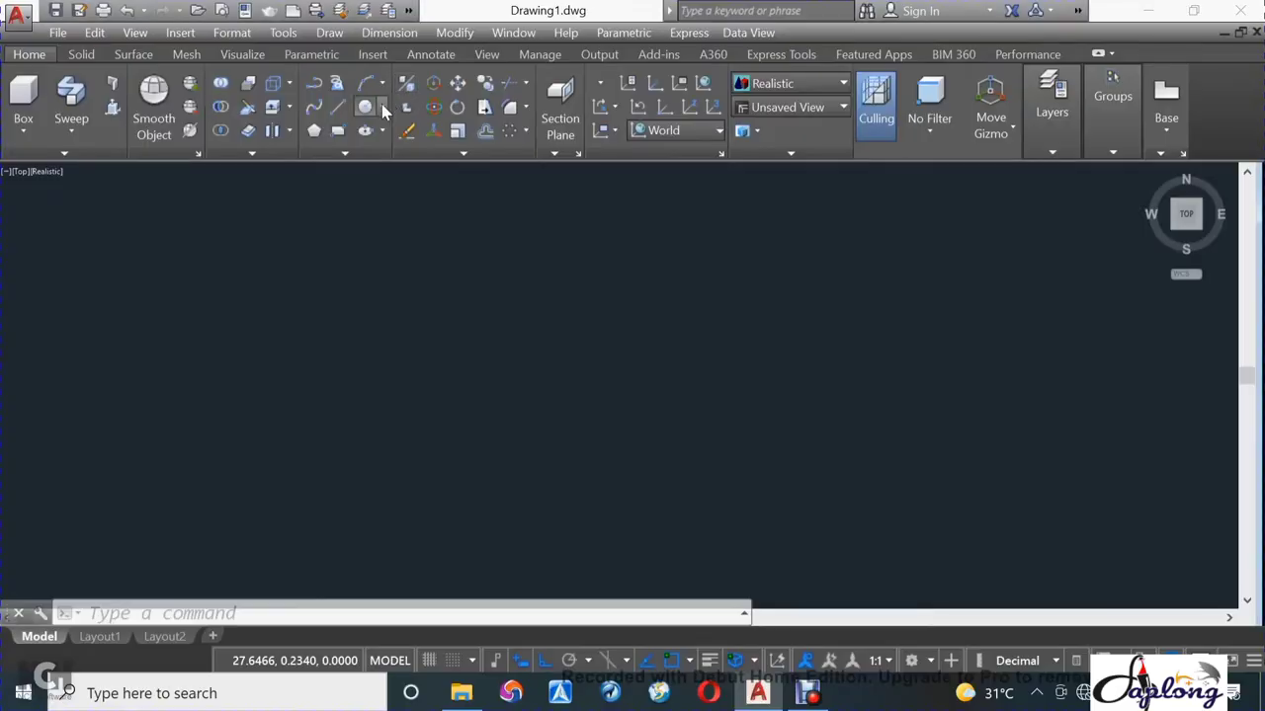
Draw a circle of radius 6 and a concentric circle of radius 0.4 at its centre.
left_click(366, 108)
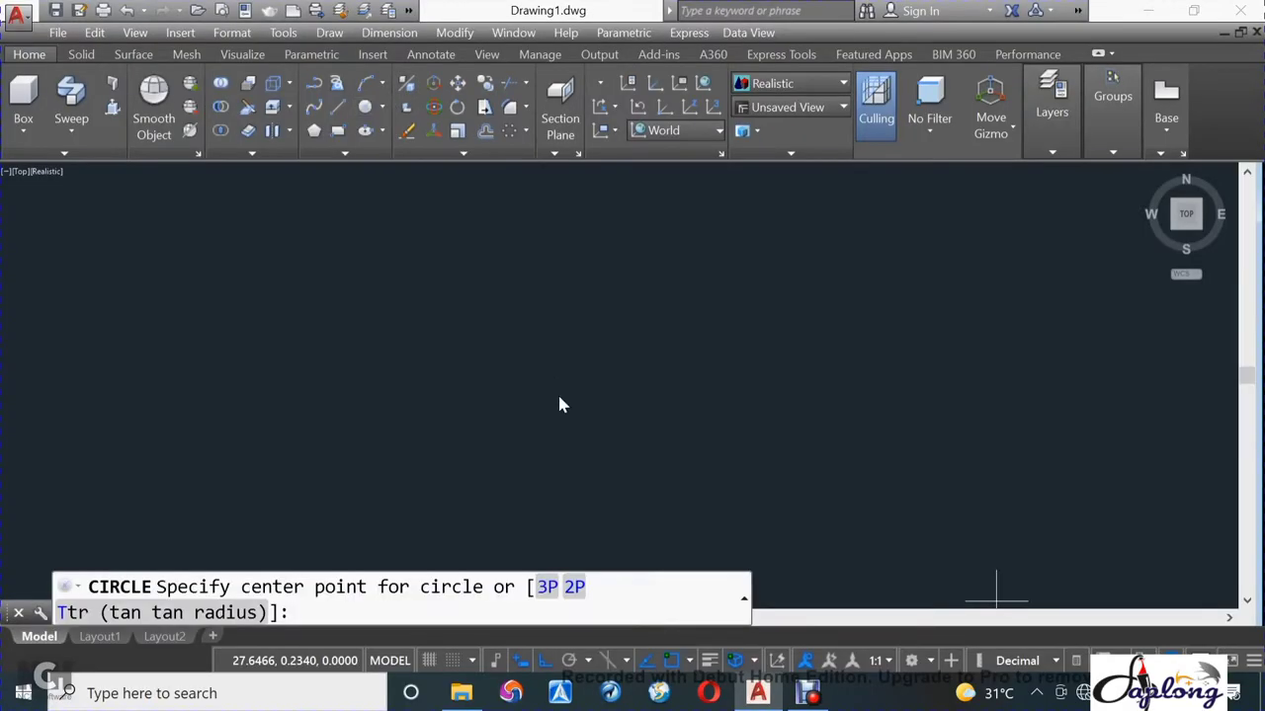
left_click(581, 346)
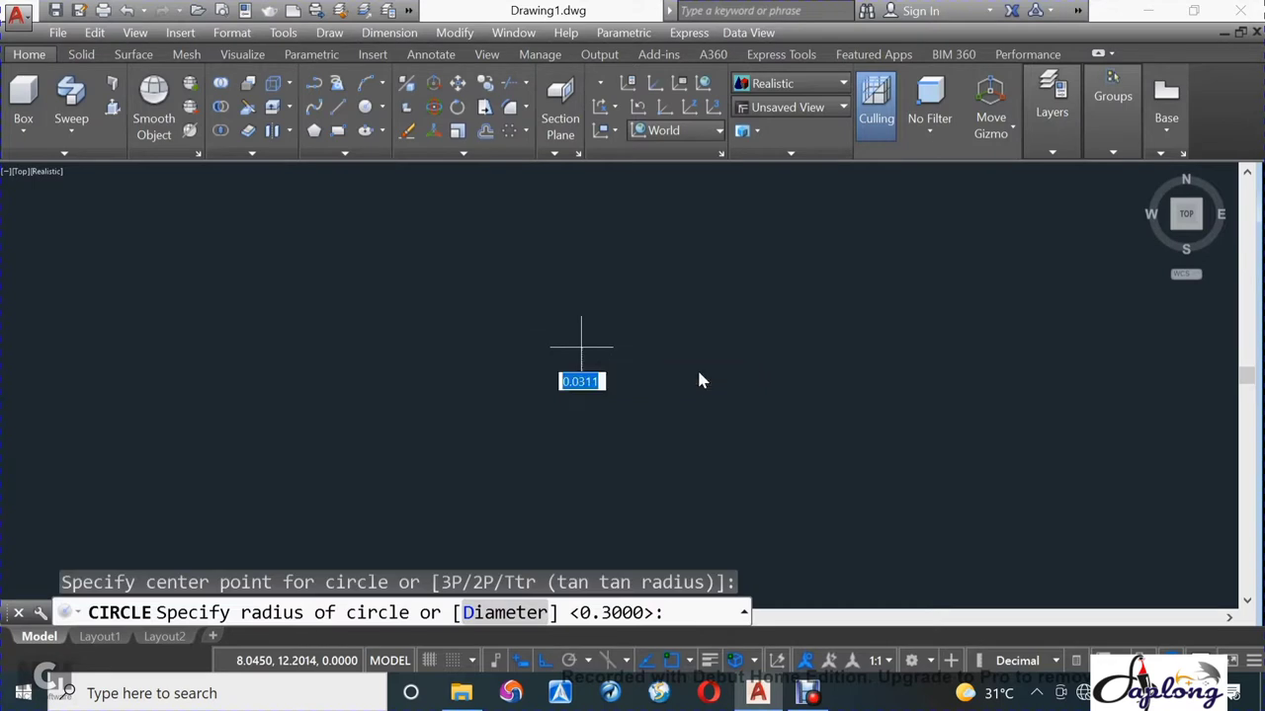
type("6")
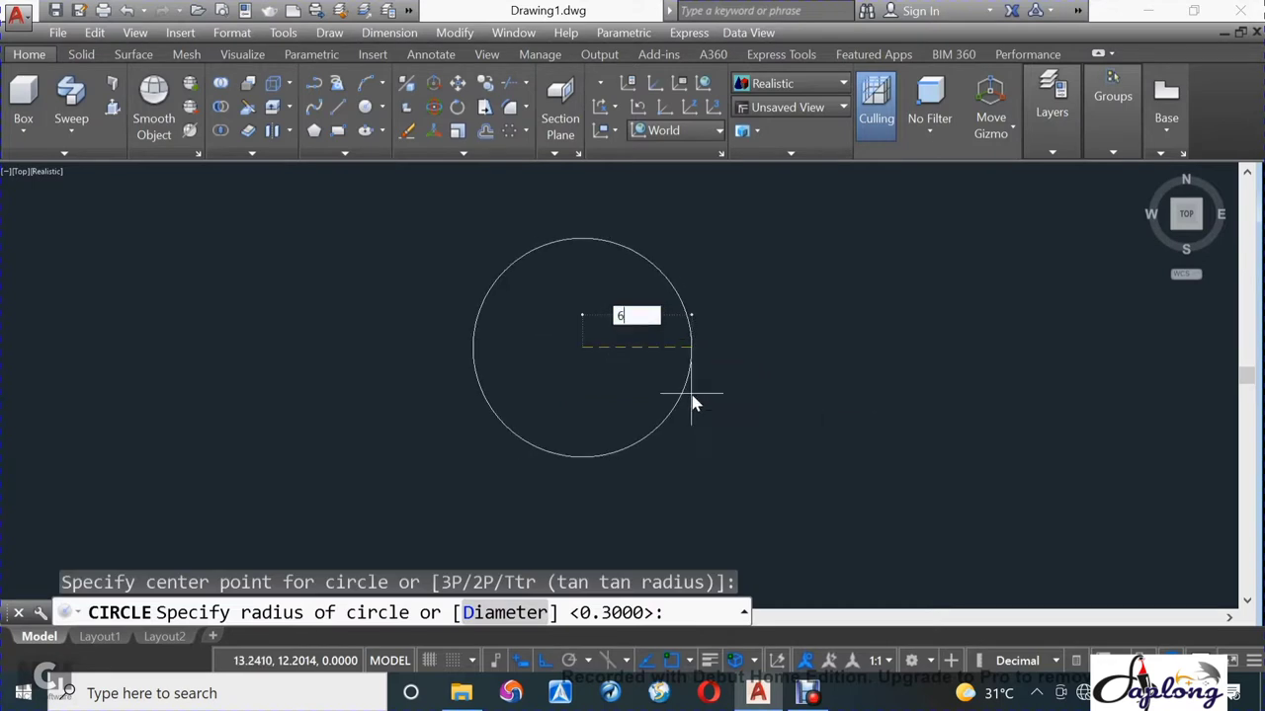
key("Return")
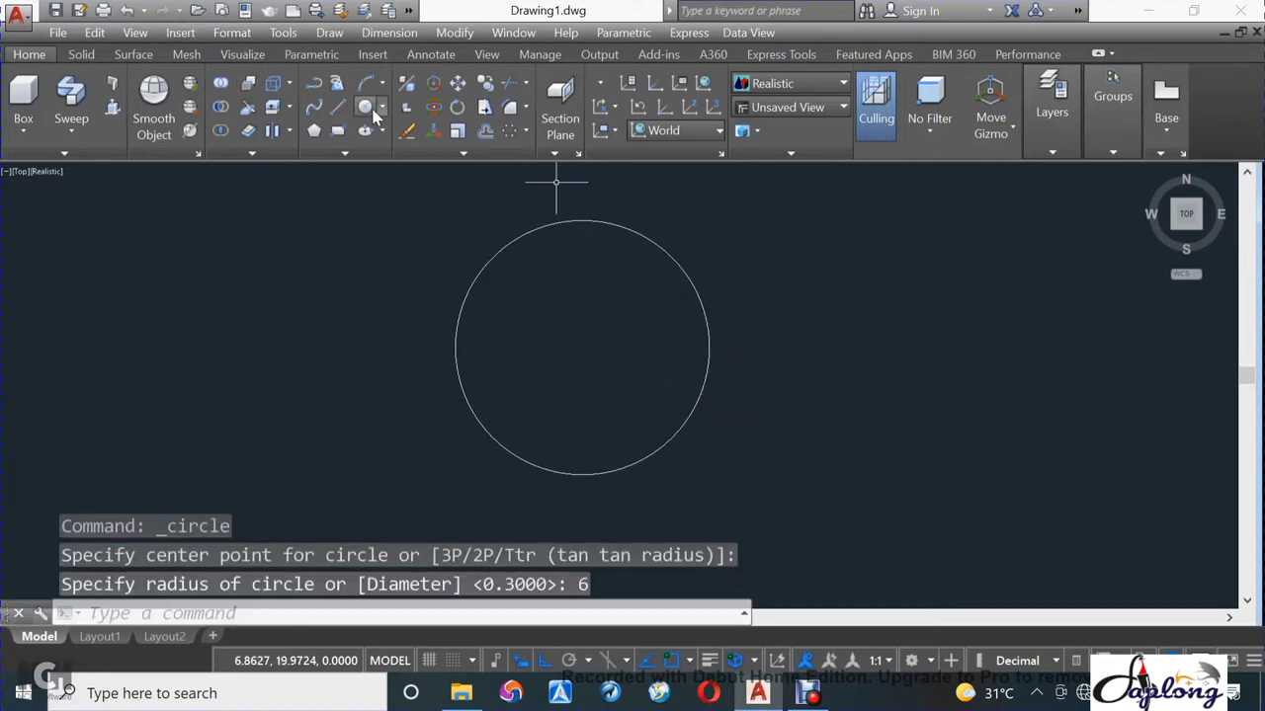
left_click(364, 106)
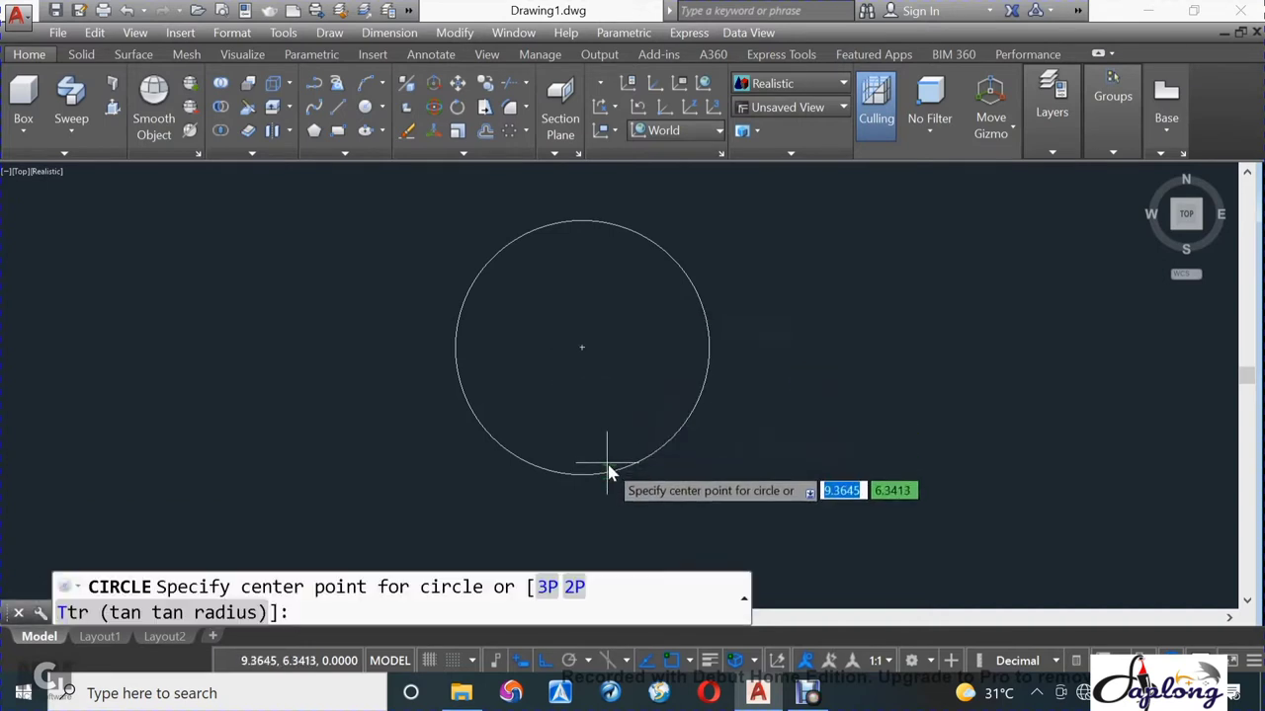
left_click(582, 348)
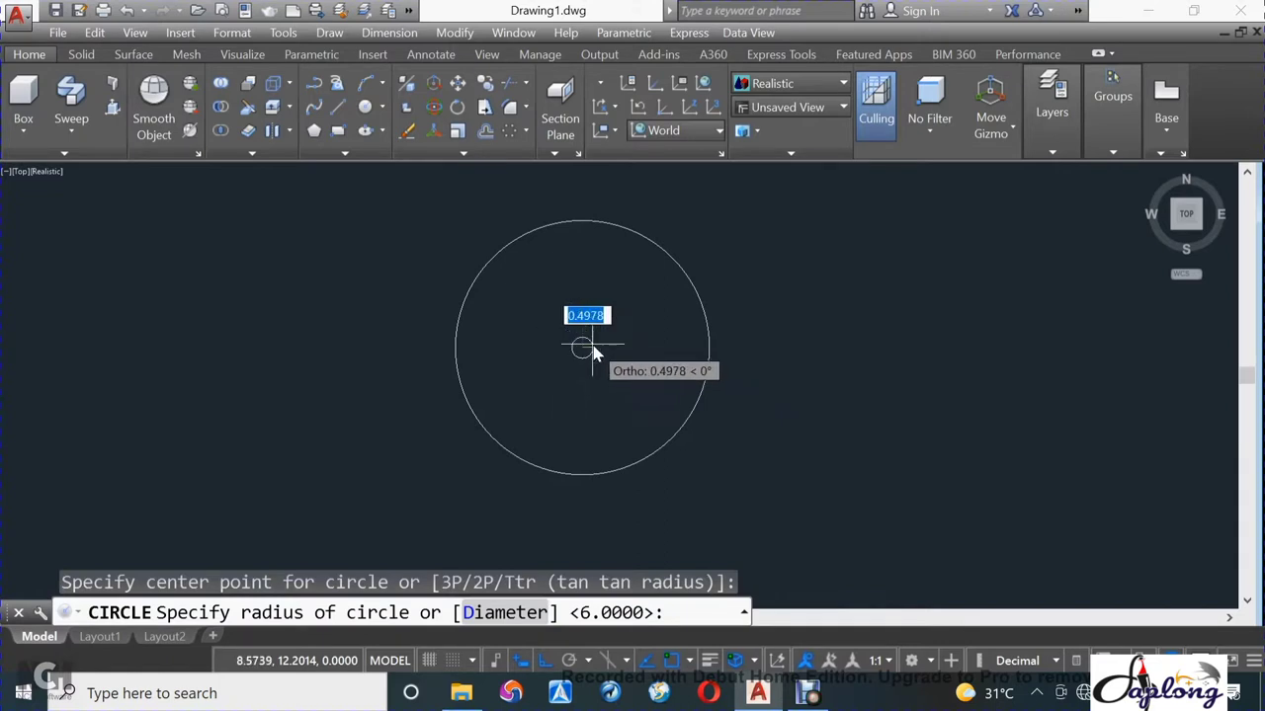
key("BackSpace")
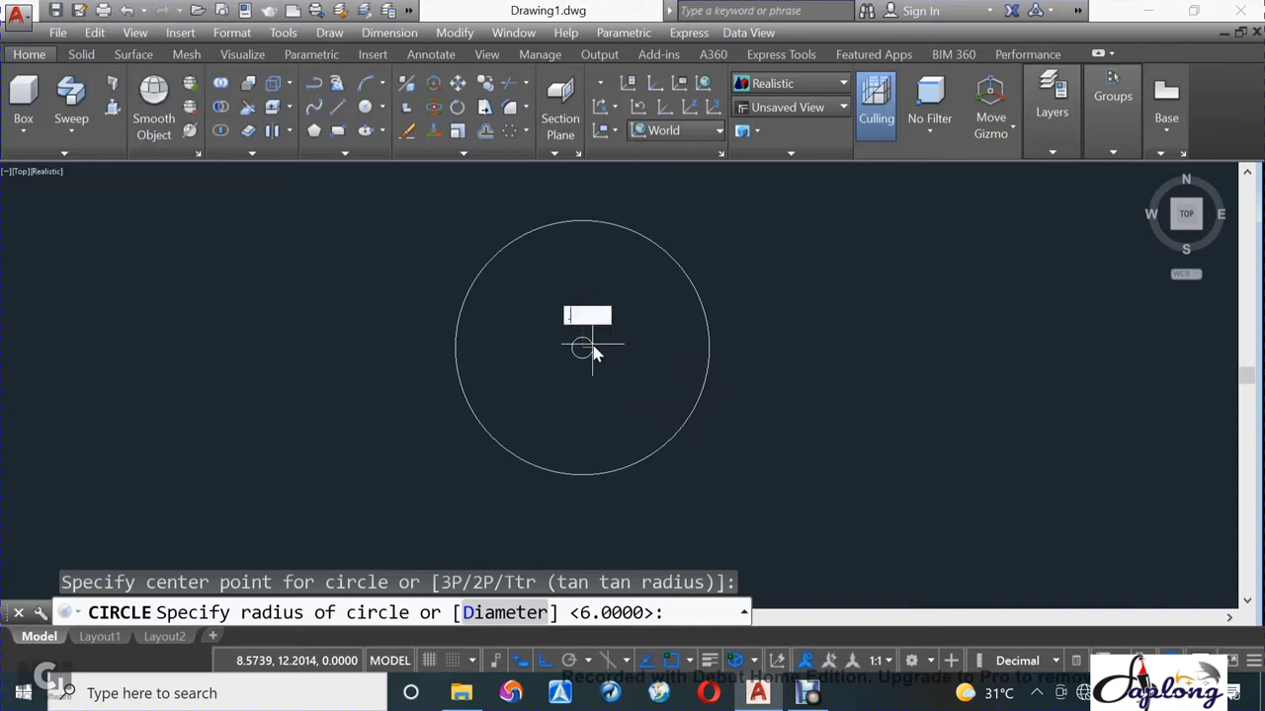
type(".4")
key("Return")
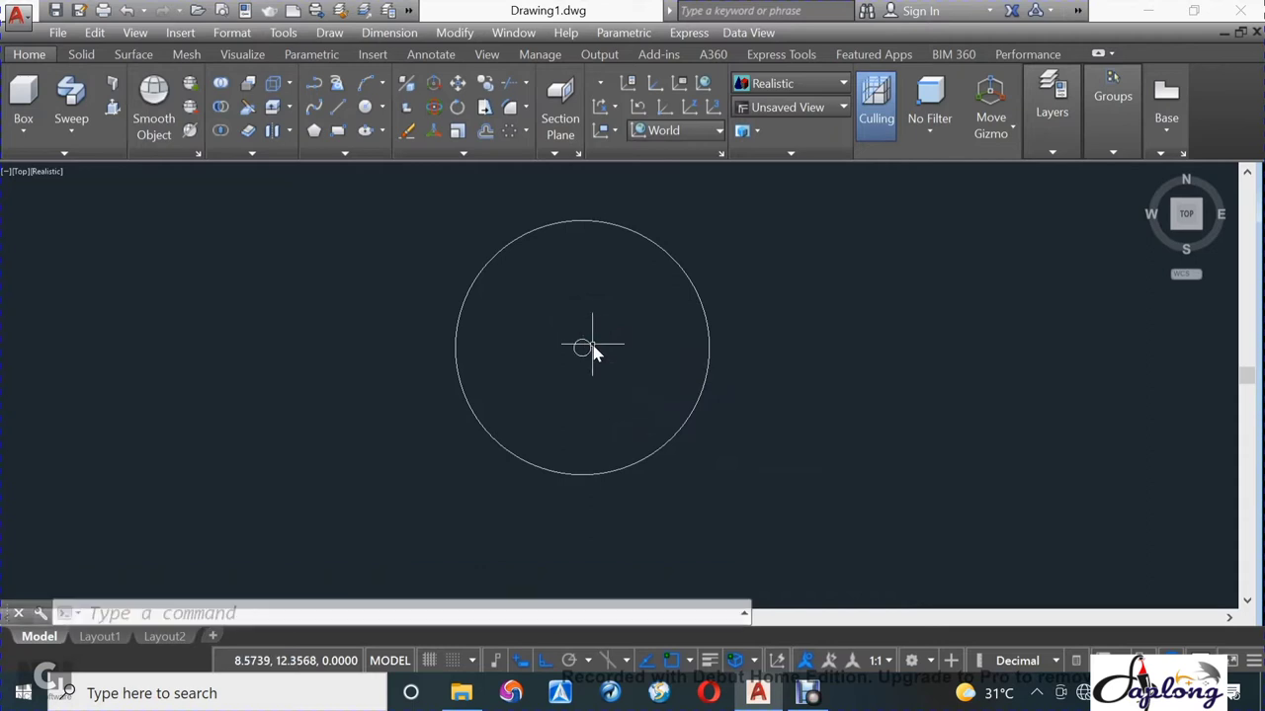
Draw a horizontal radius to the rim and a second radius at 30° from the centre.
left_click(337, 107)
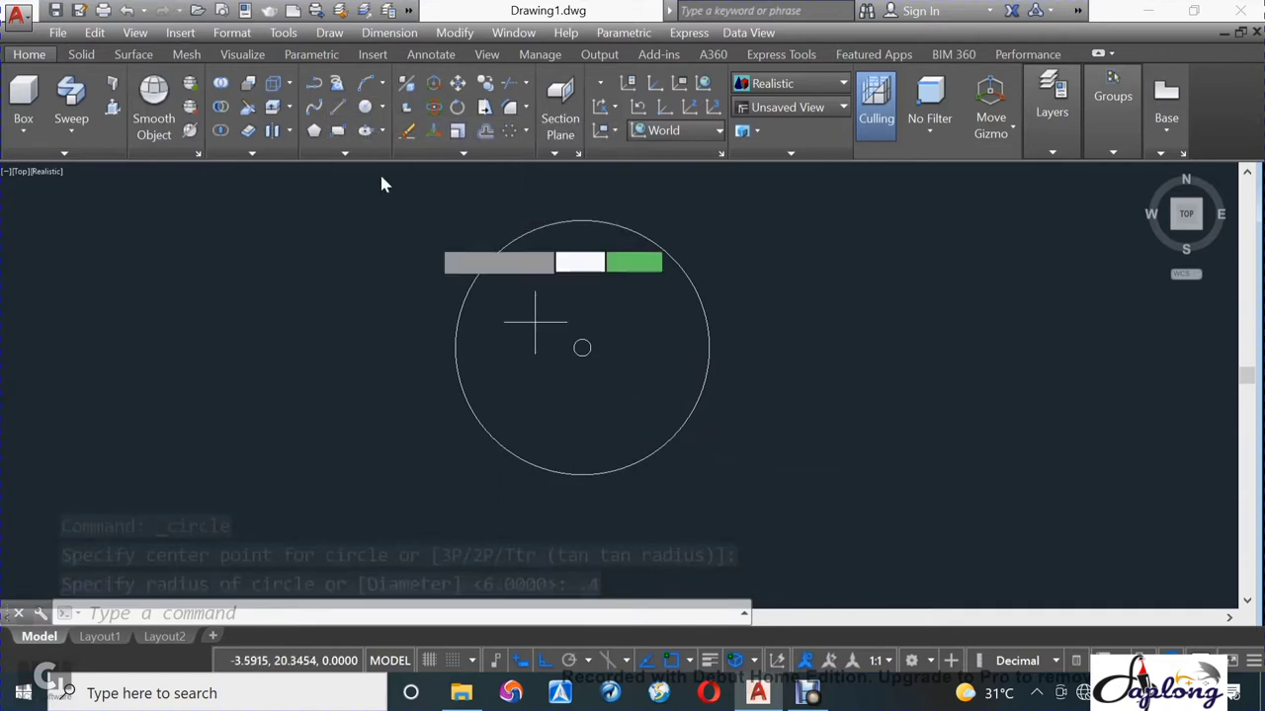
left_click(581, 349)
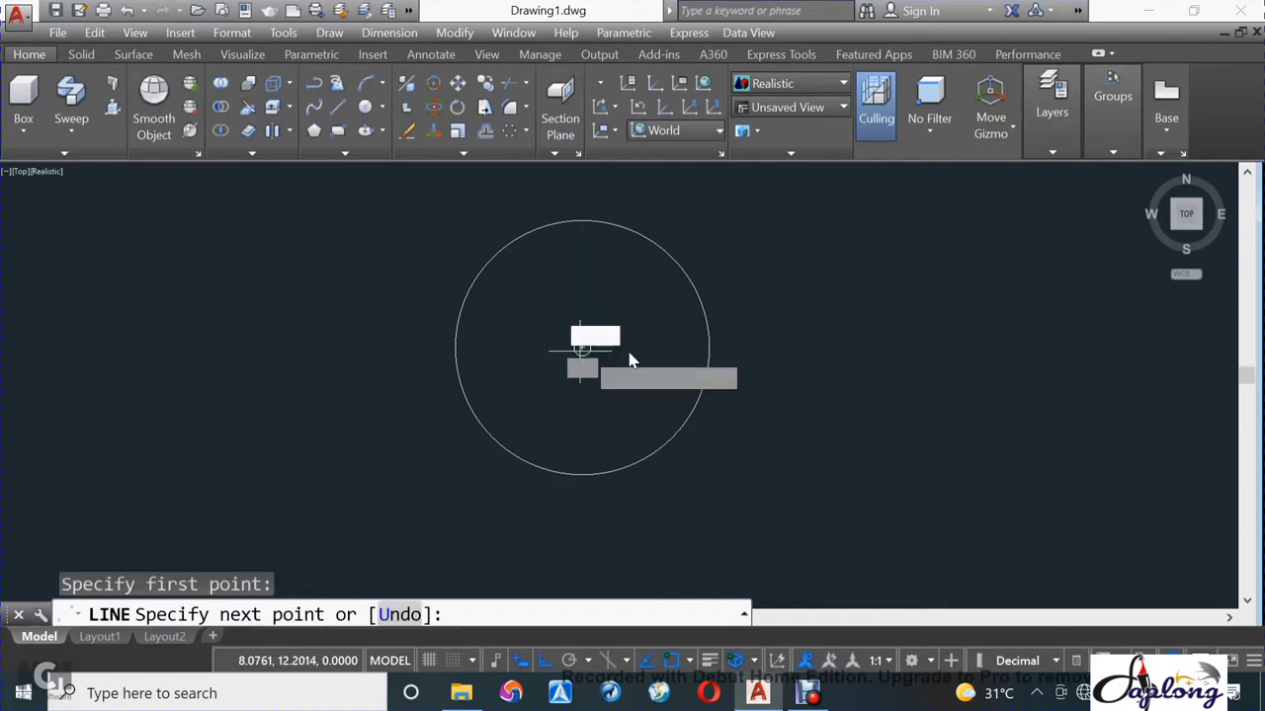
left_click(710, 347)
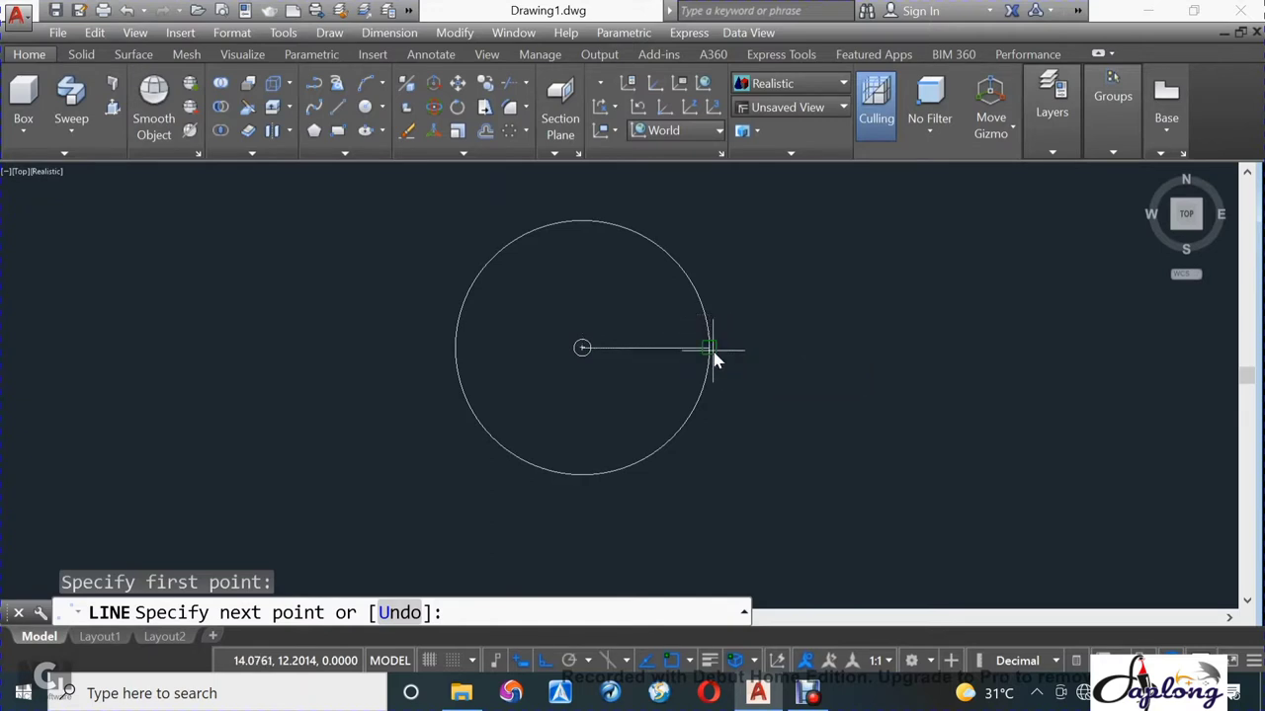
key("Escape")
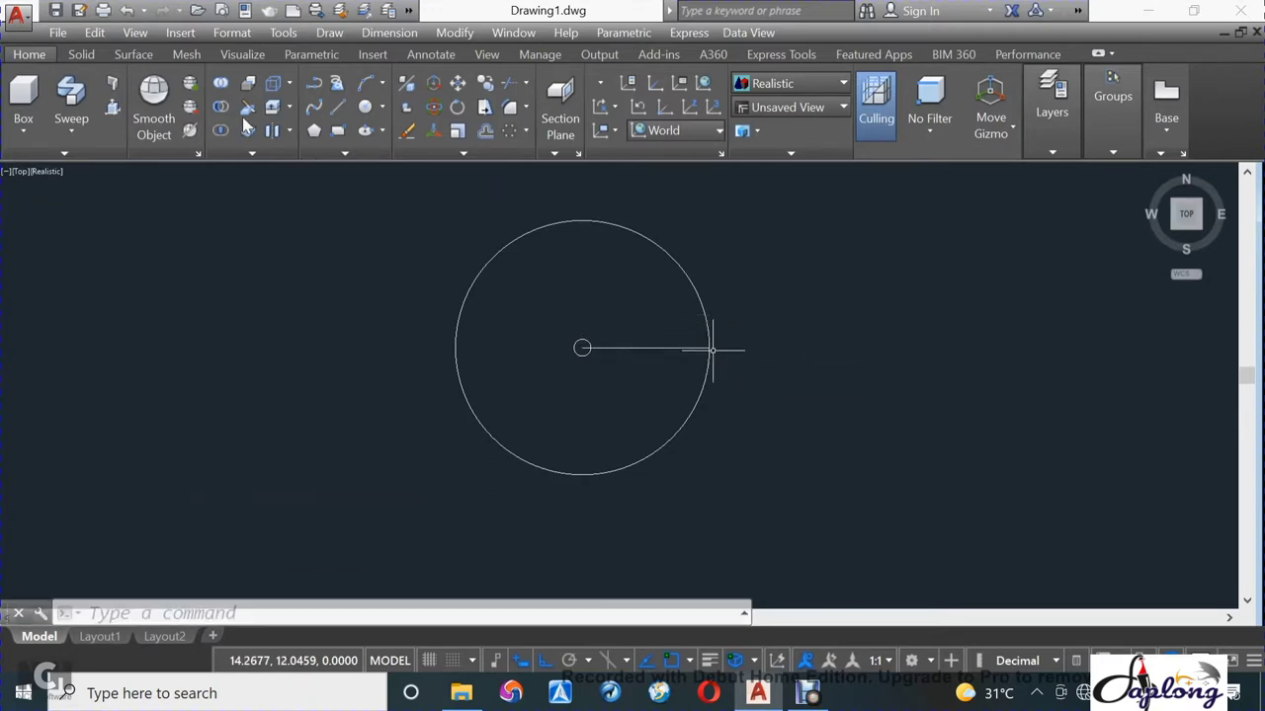
key("Return")
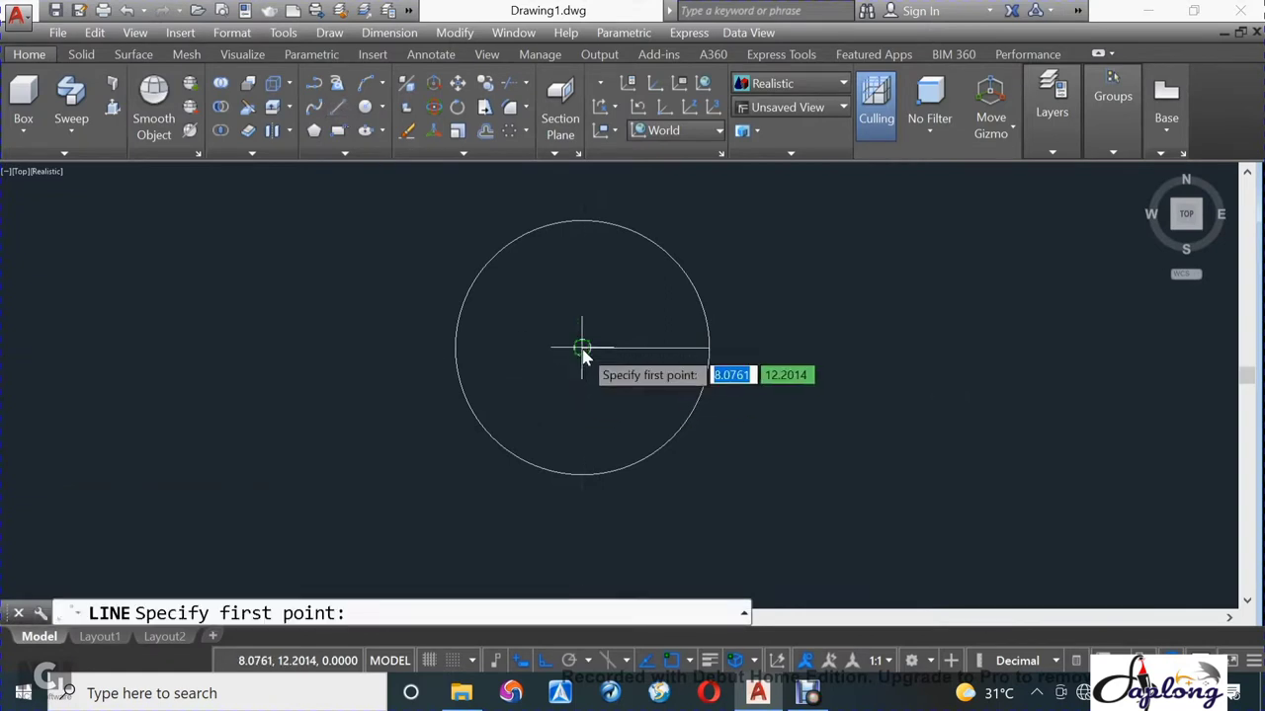
left_click(582, 347)
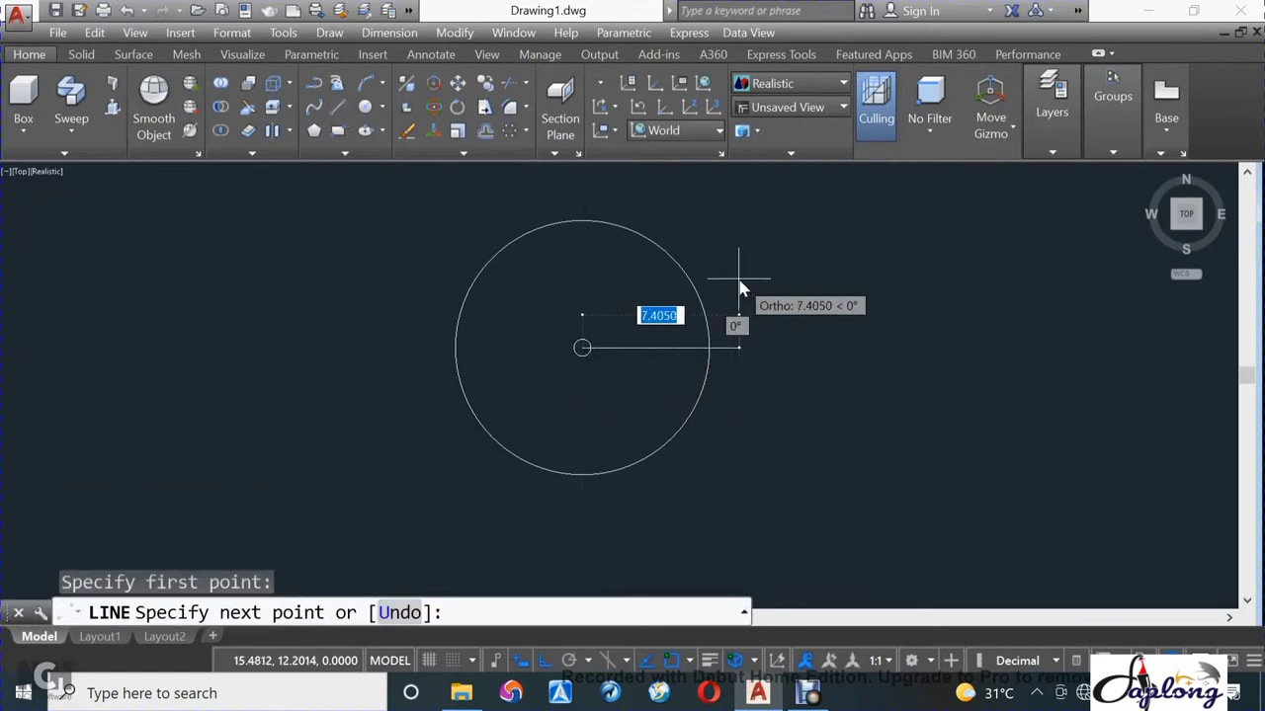
type("8")
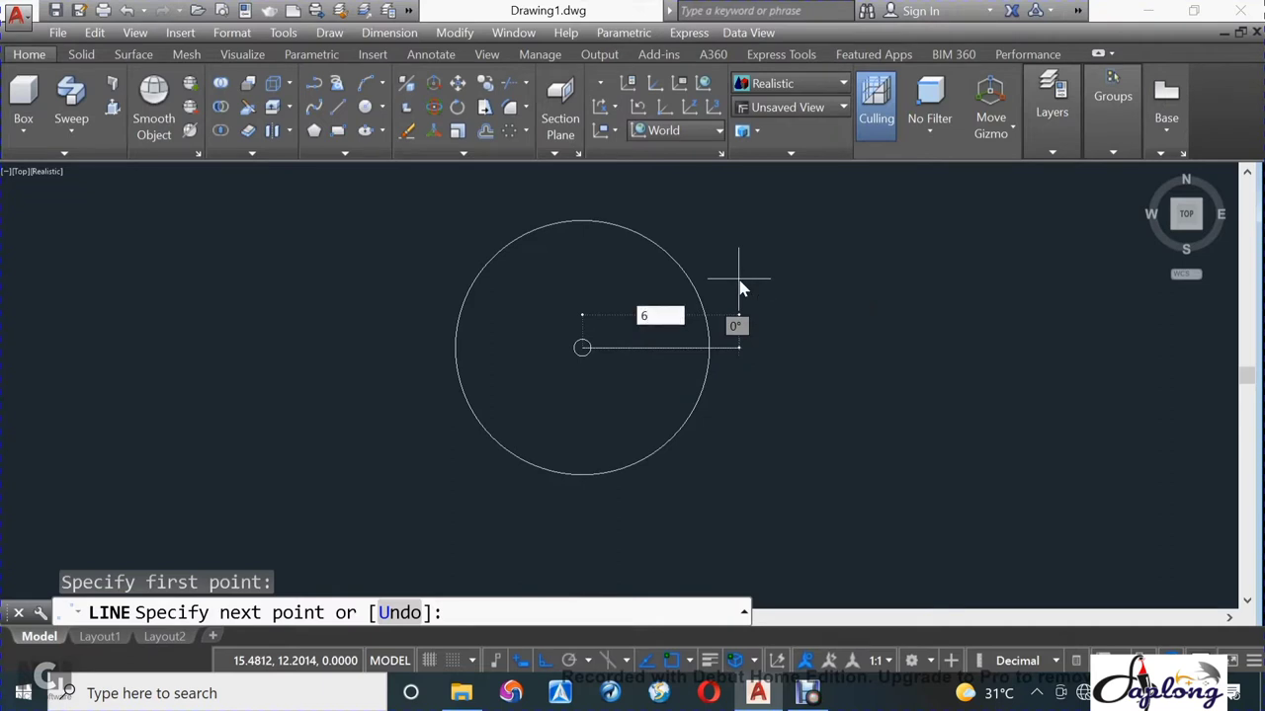
key("Tab")
type("30")
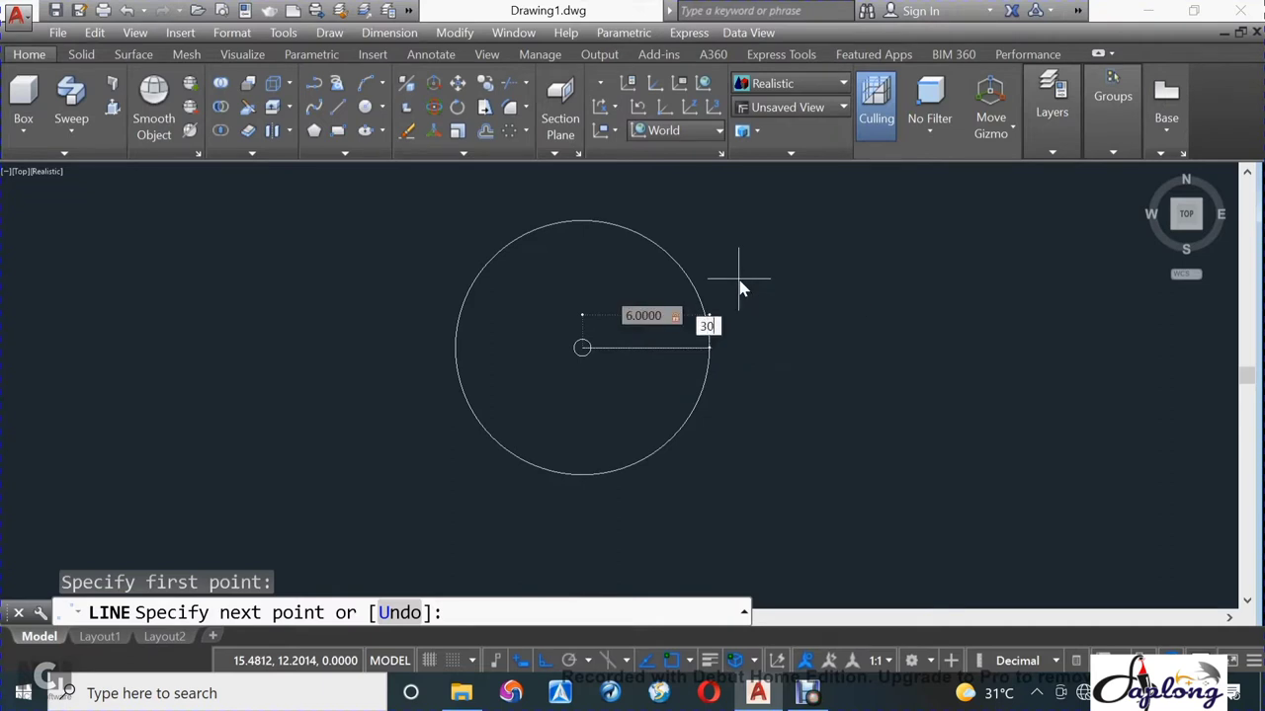
key("Return")
key("Escape")
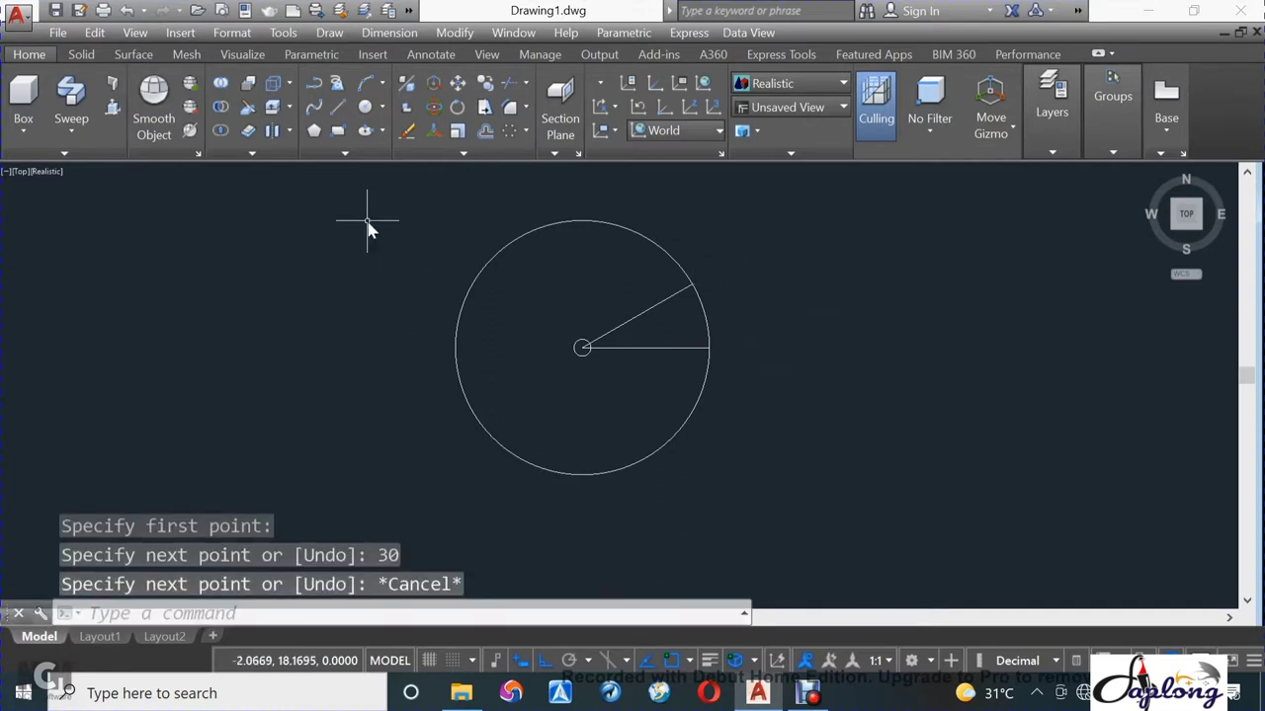
Join the two radii's outer ends with a short line and brace it back to the centre.
left_click(343, 109)
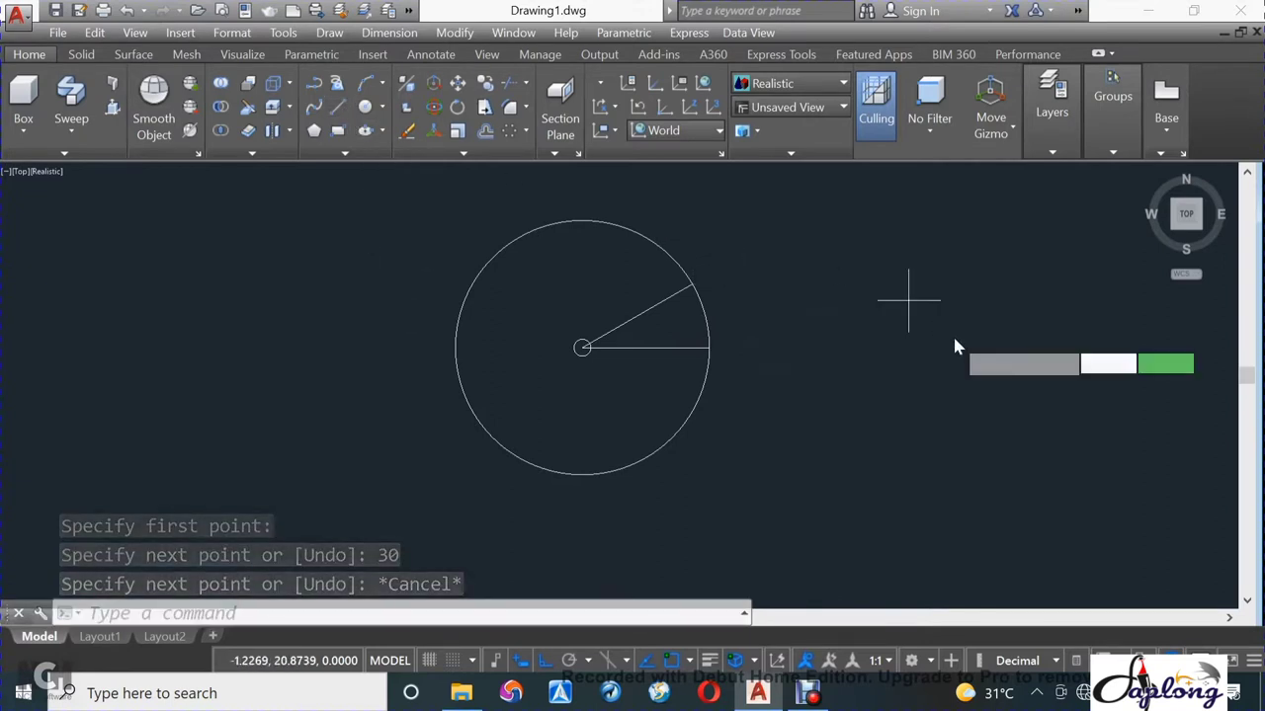
left_click(692, 283)
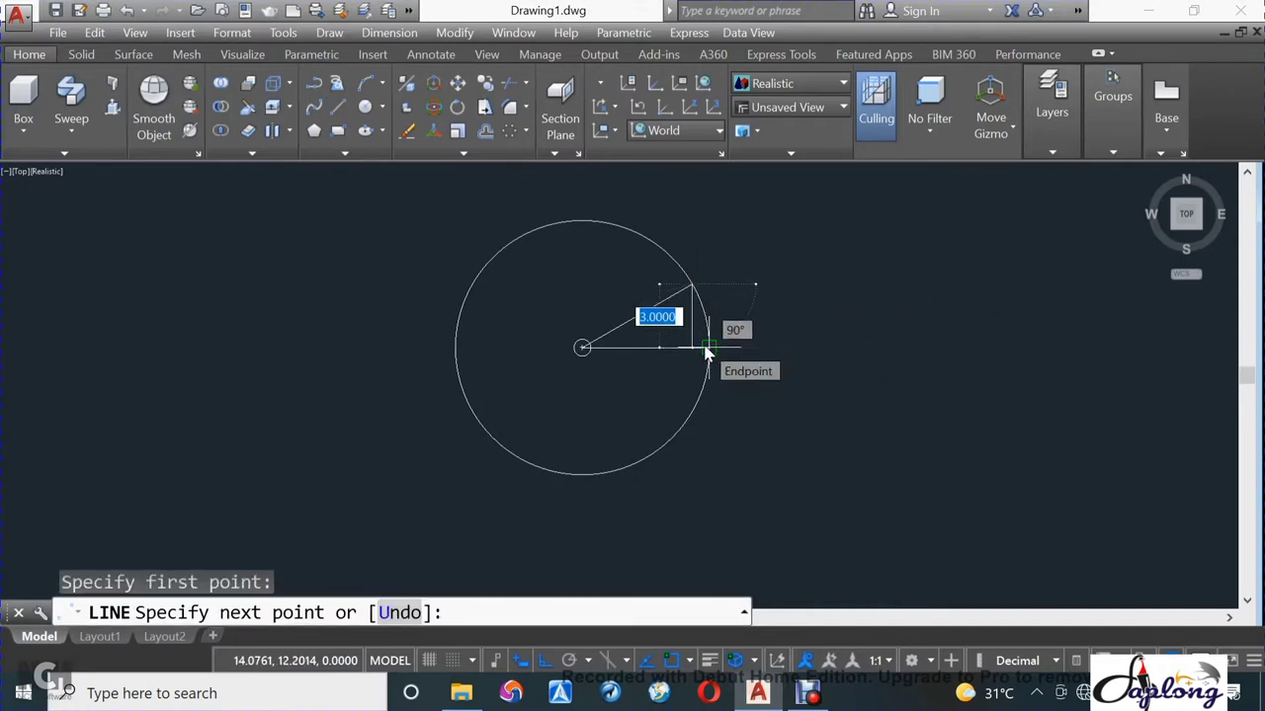
left_click(707, 348)
left_click(707, 349)
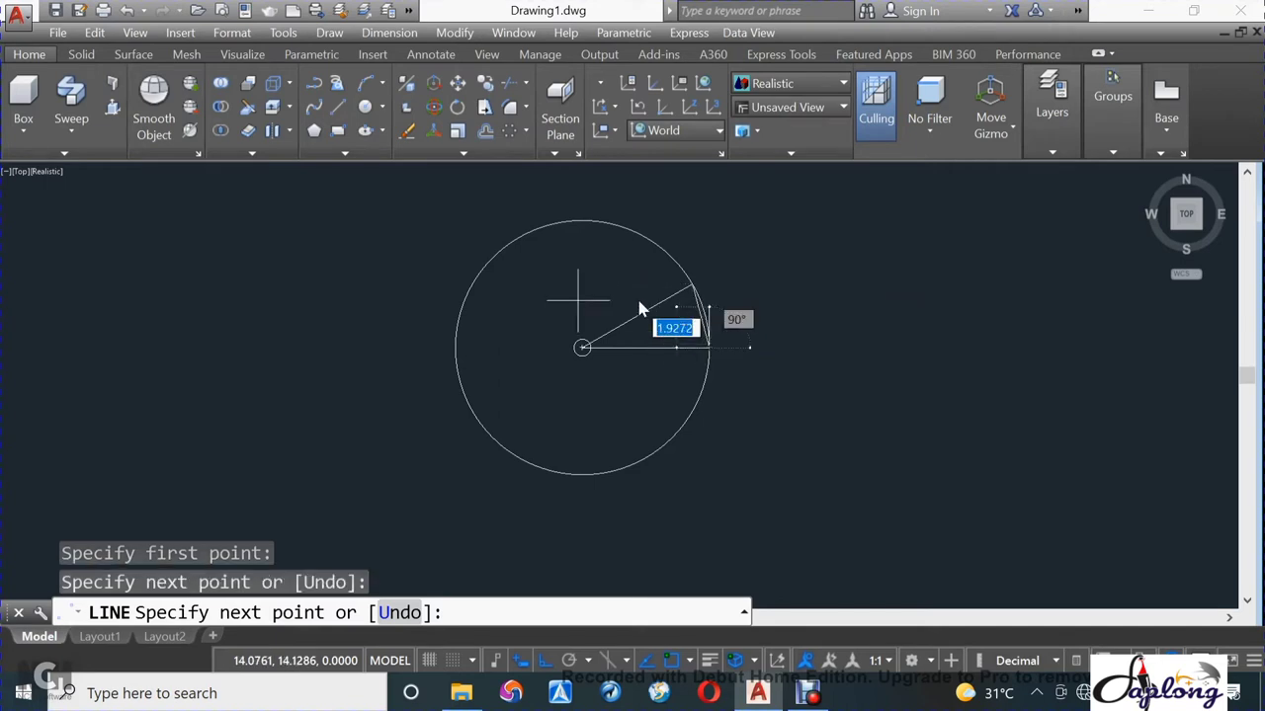
key("Escape")
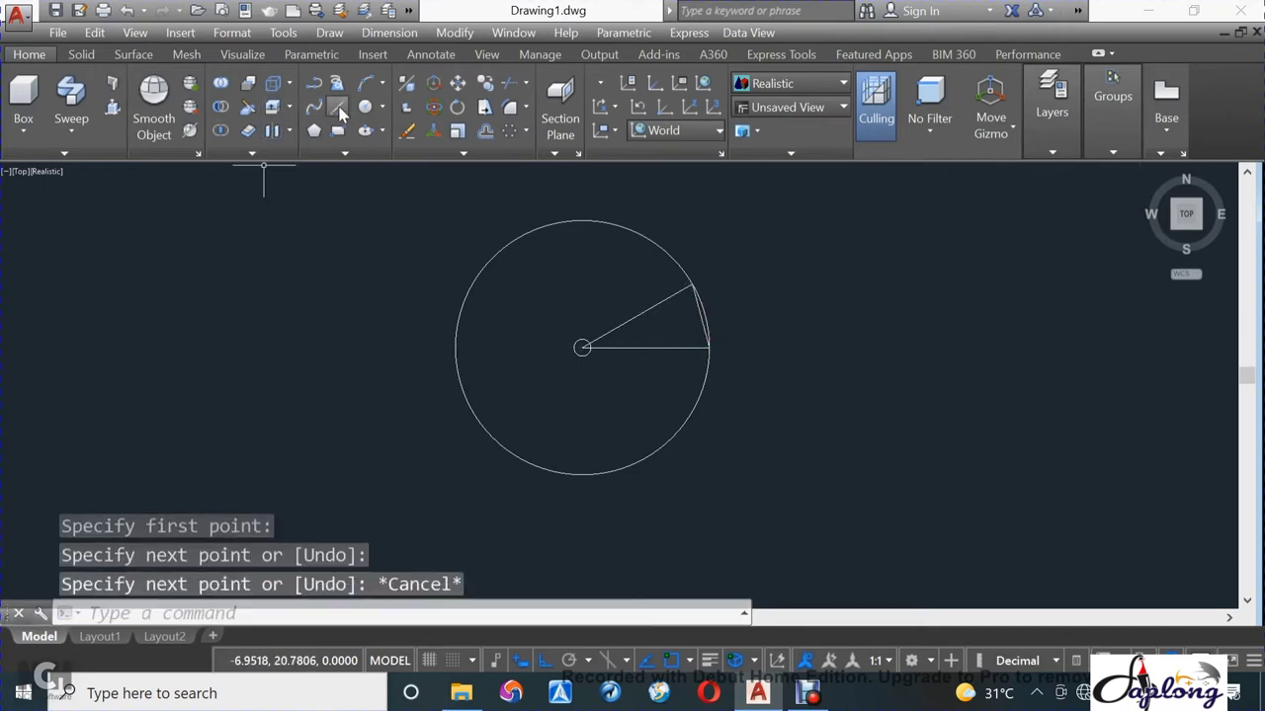
key("Return")
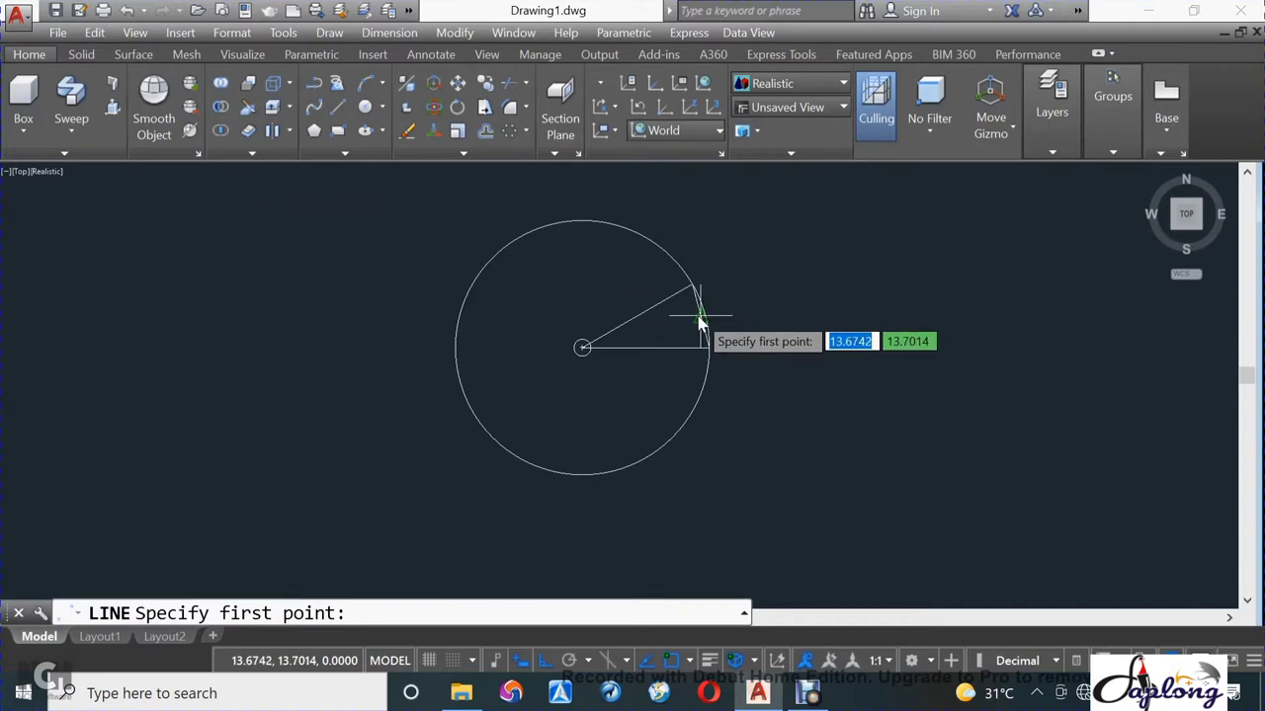
left_click(699, 318)
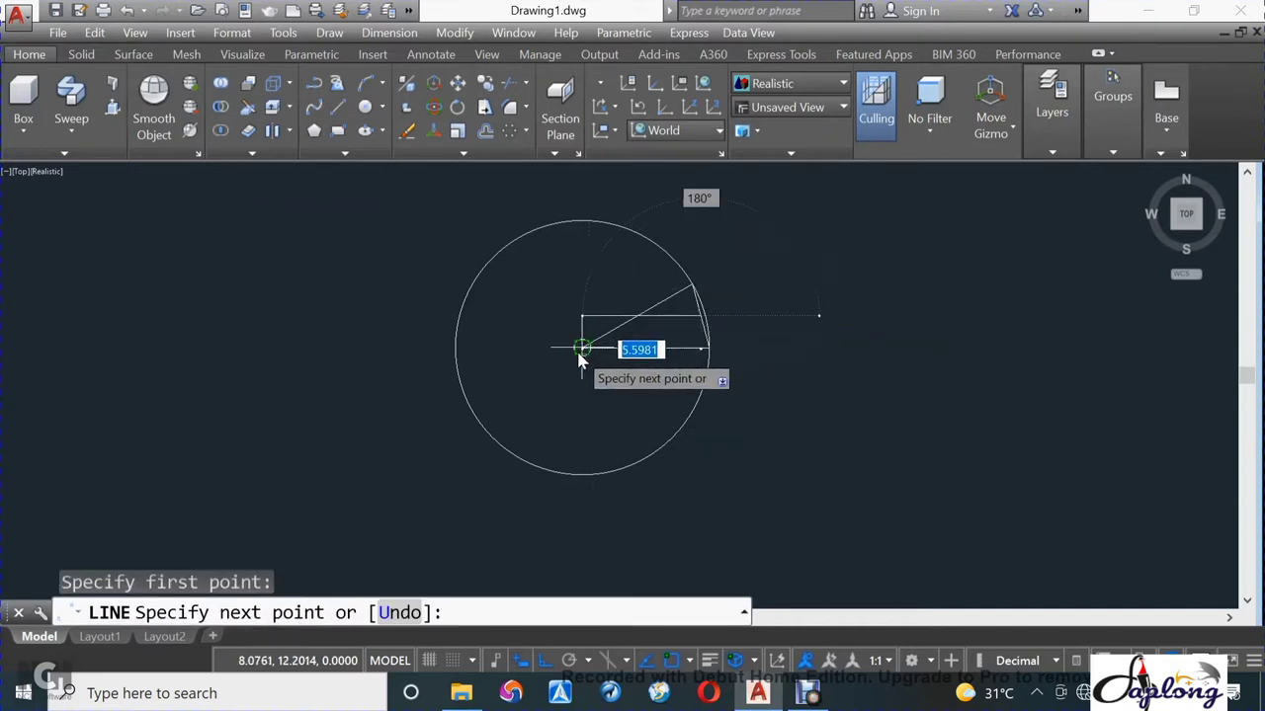
left_click(579, 351)
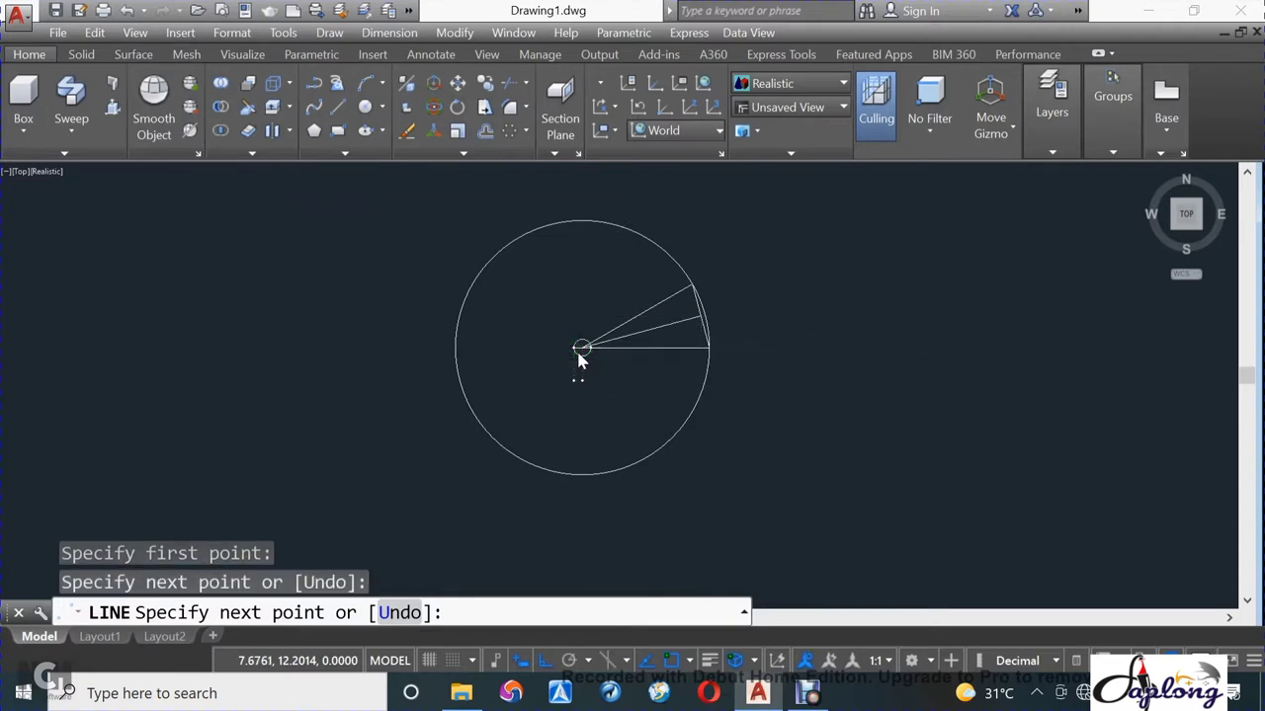
key("Escape")
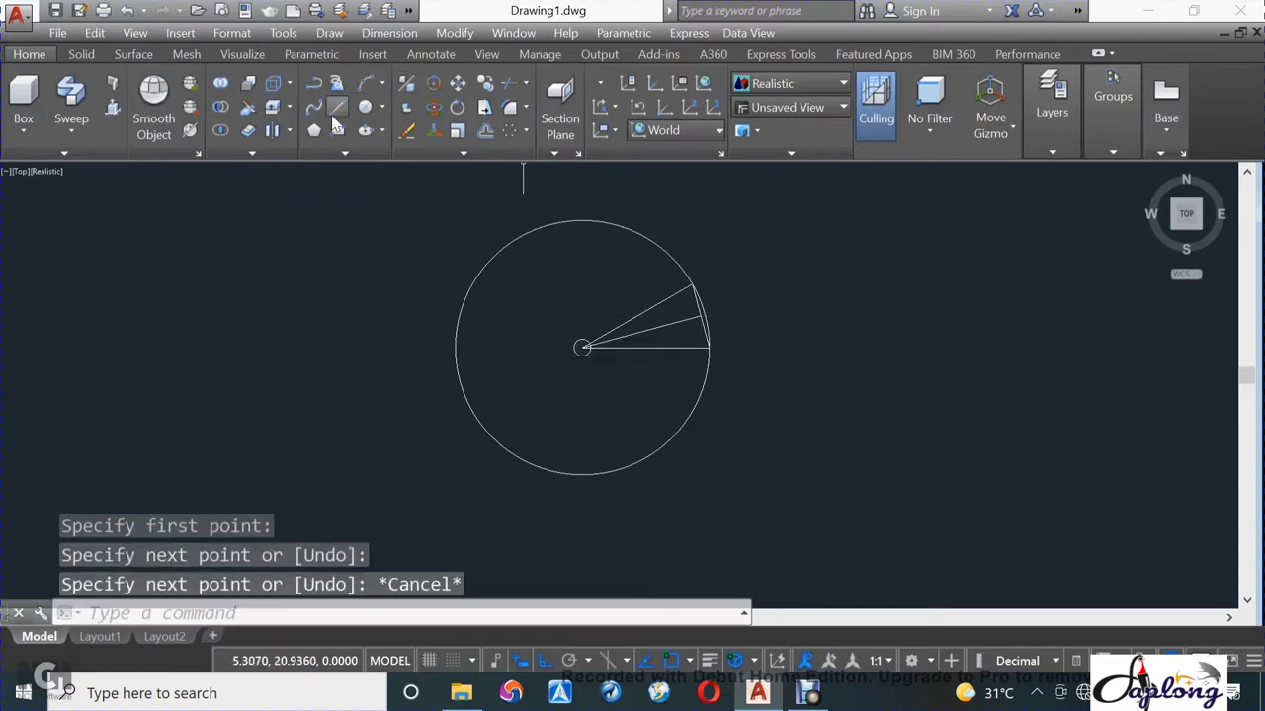
Draw another radial line from the circle centre at 15 degrees.
left_click(337, 107)
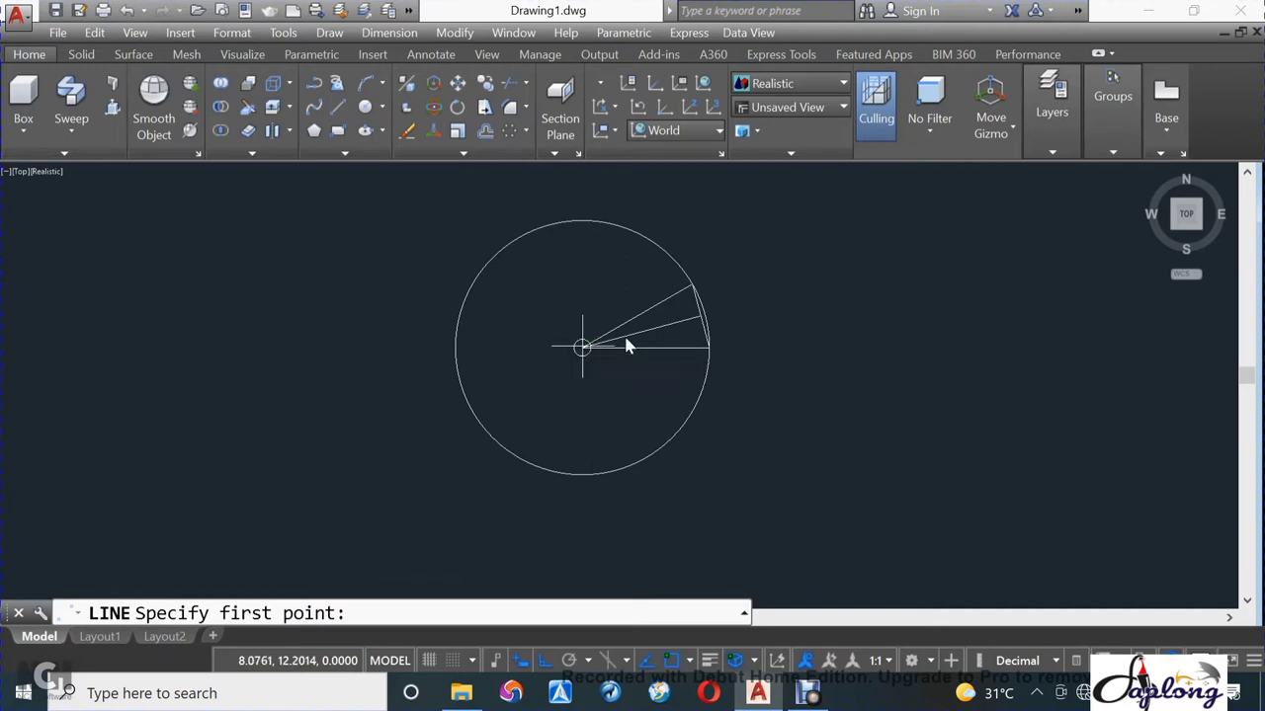
left_click(583, 347)
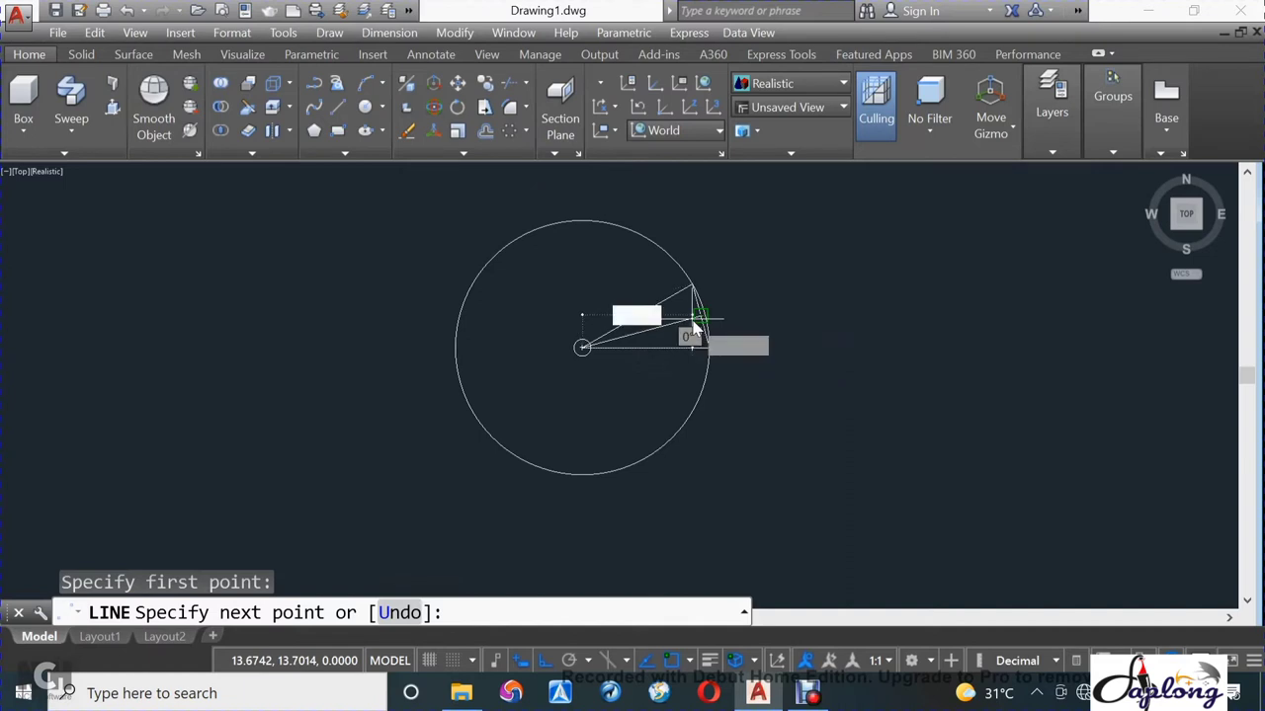
key("Tab")
type("15")
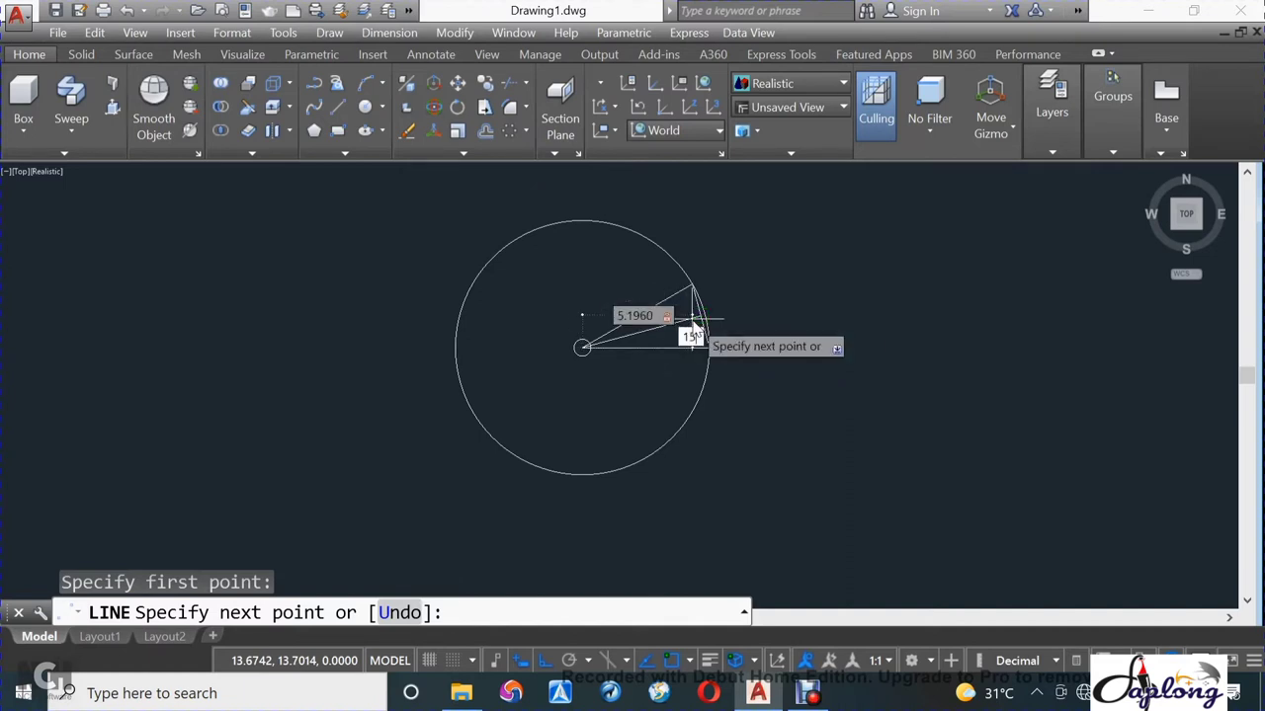
key("Return")
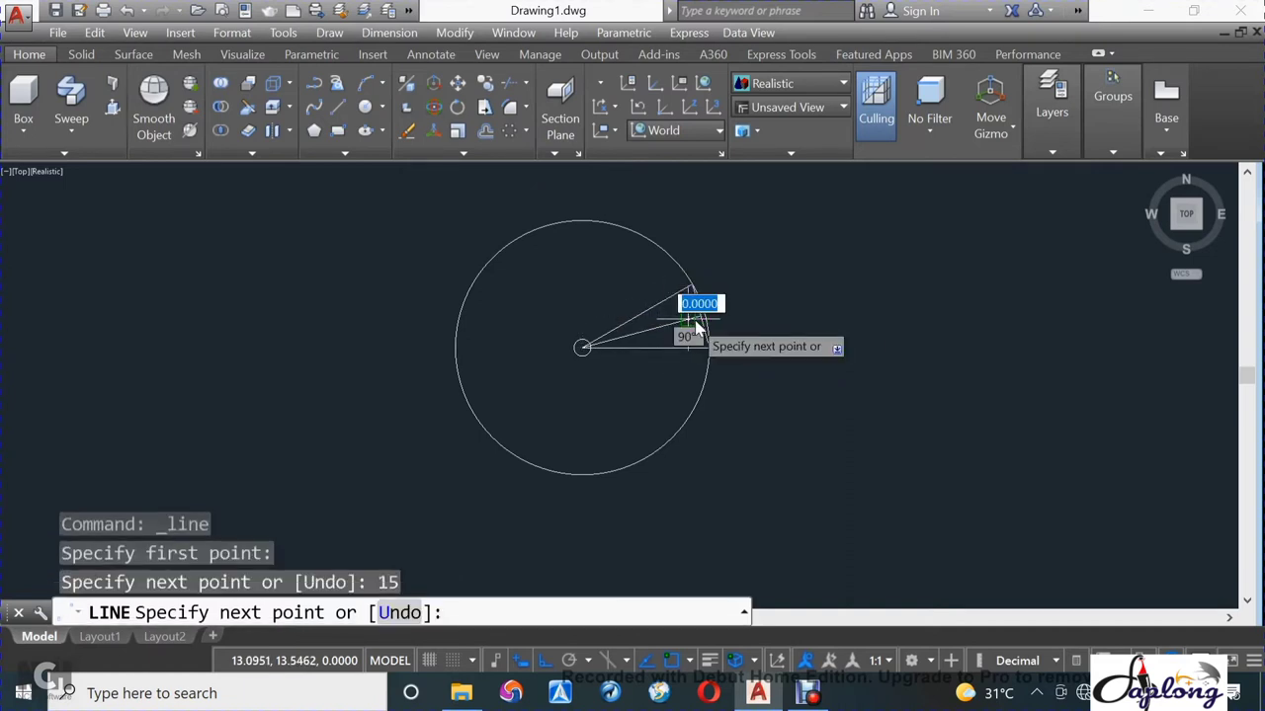
key("Escape")
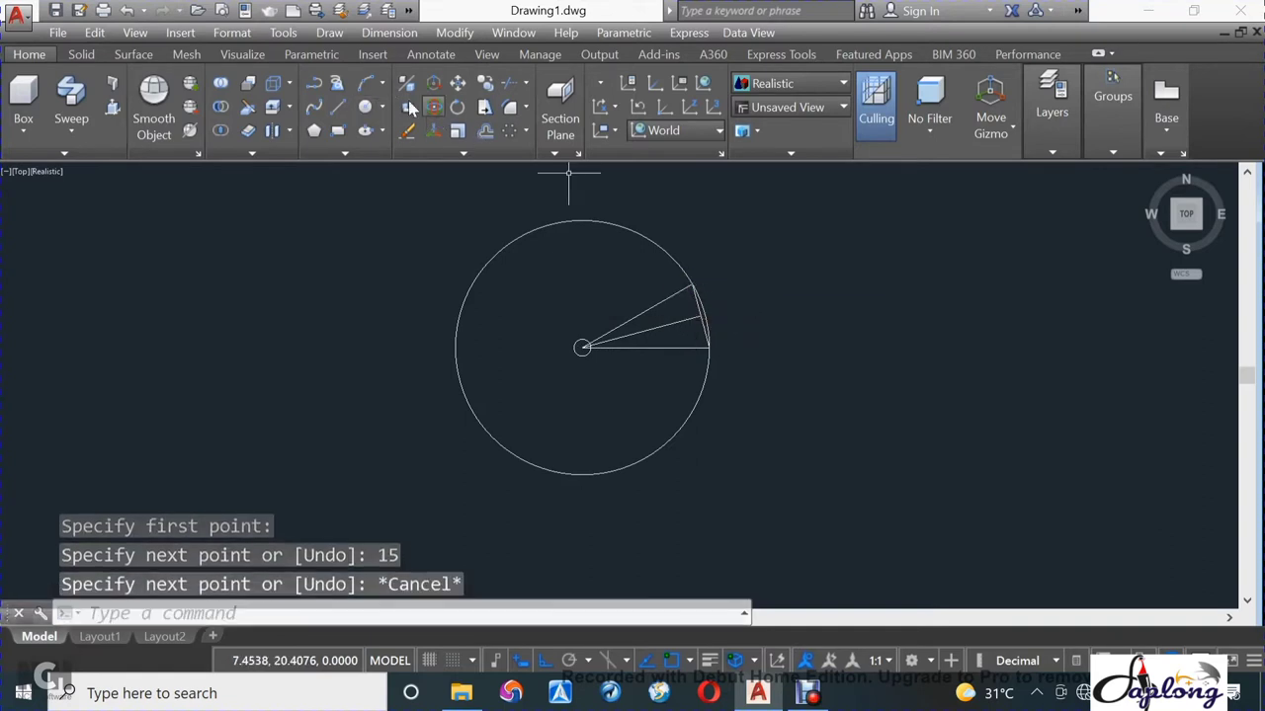
Draw a three-point arc bowing inward from the 30° radius end to the horizontal radius end.
type("a")
key("Return")
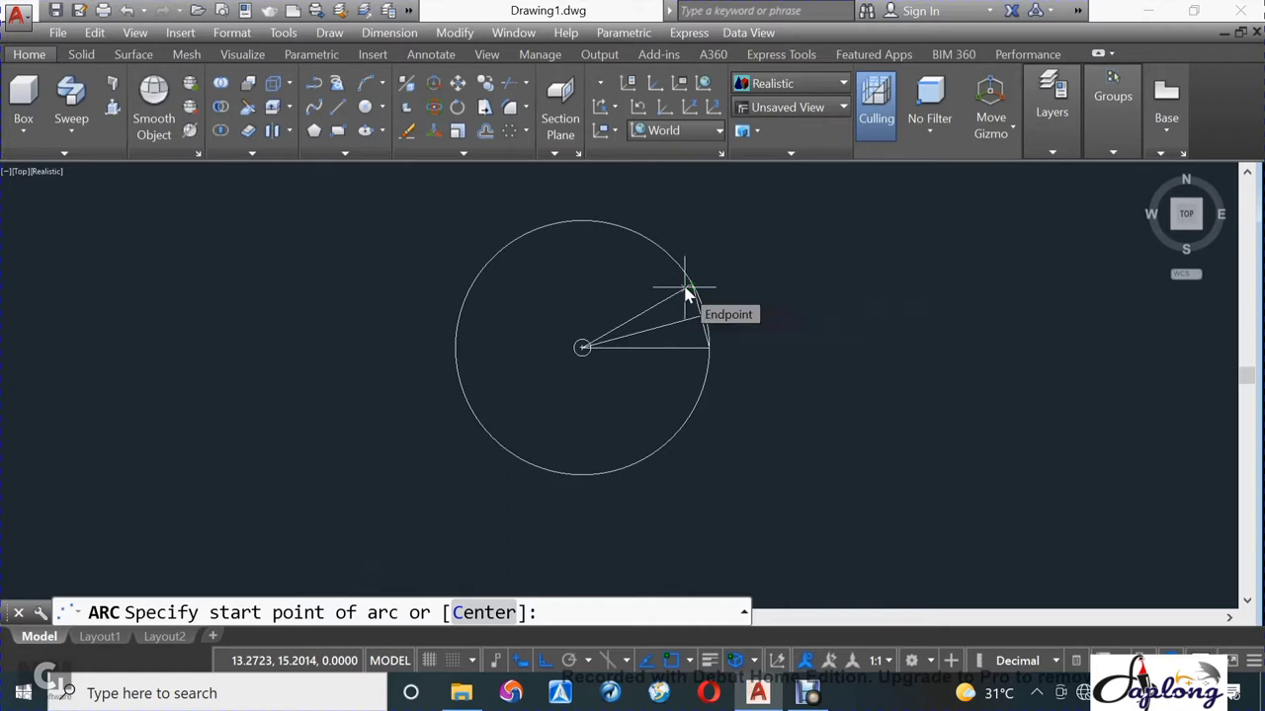
left_click(690, 285)
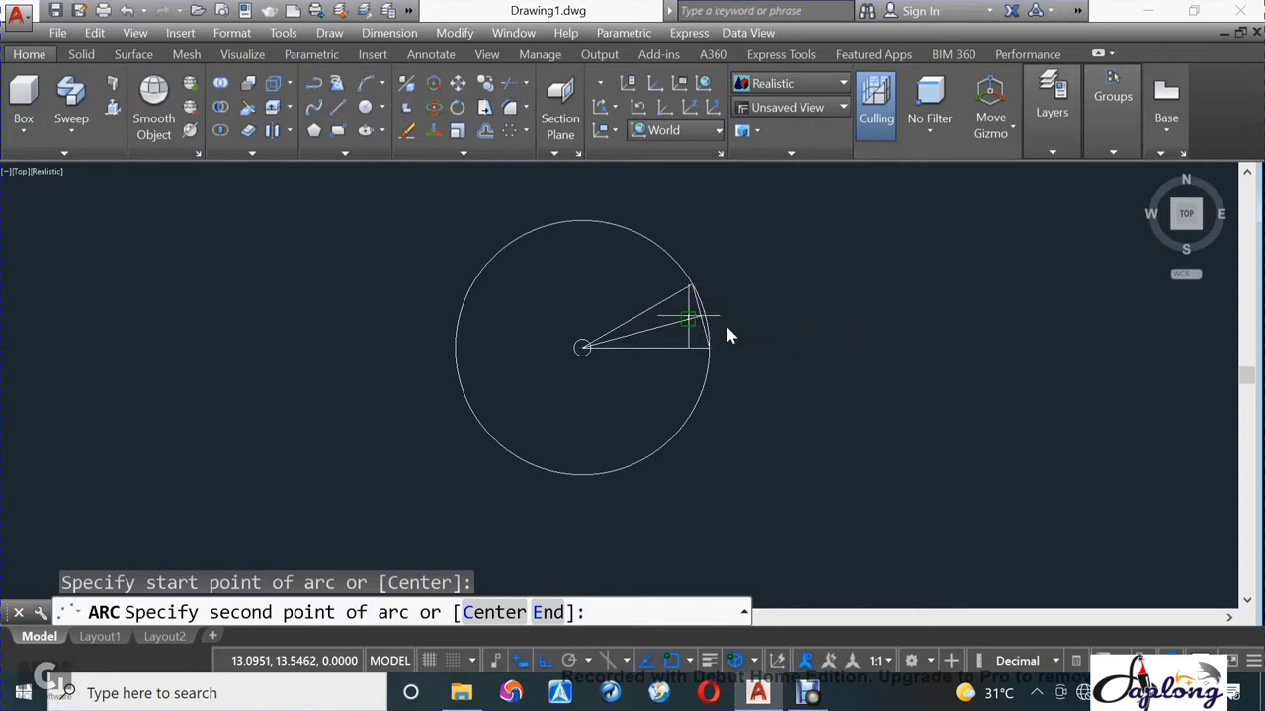
left_click(727, 330)
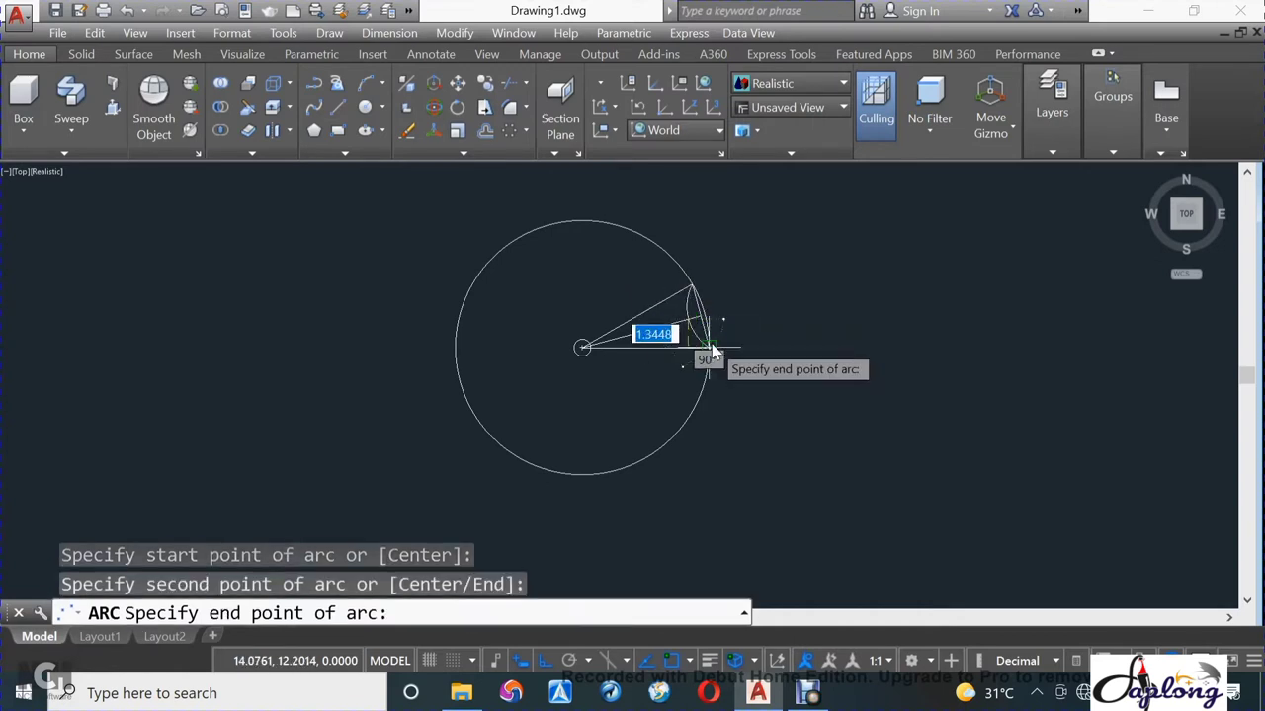
left_click(709, 347)
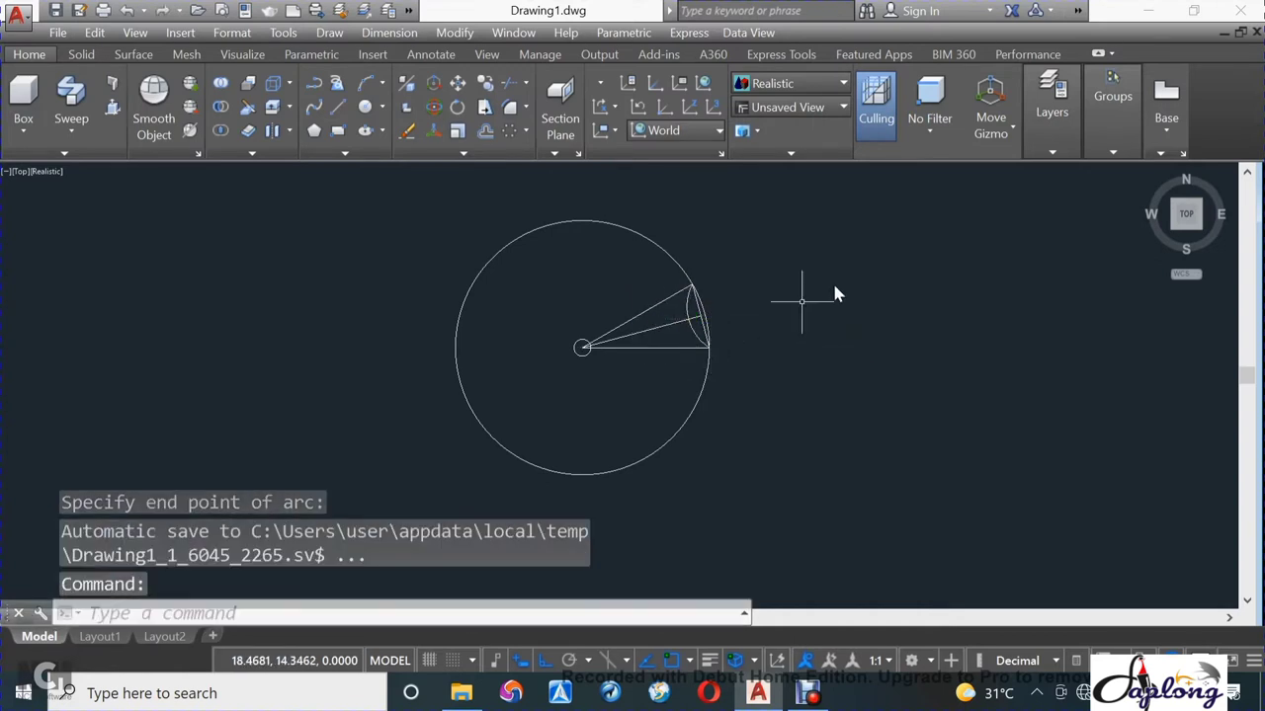
key("Escape")
Zoom in and erase the straight chord and brace lines near the rim.
scroll(739, 296, "up", 3)
key("ctrl+z")
key("ctrl+z")
scroll(728, 296, "up", 8)
left_click(542, 363)
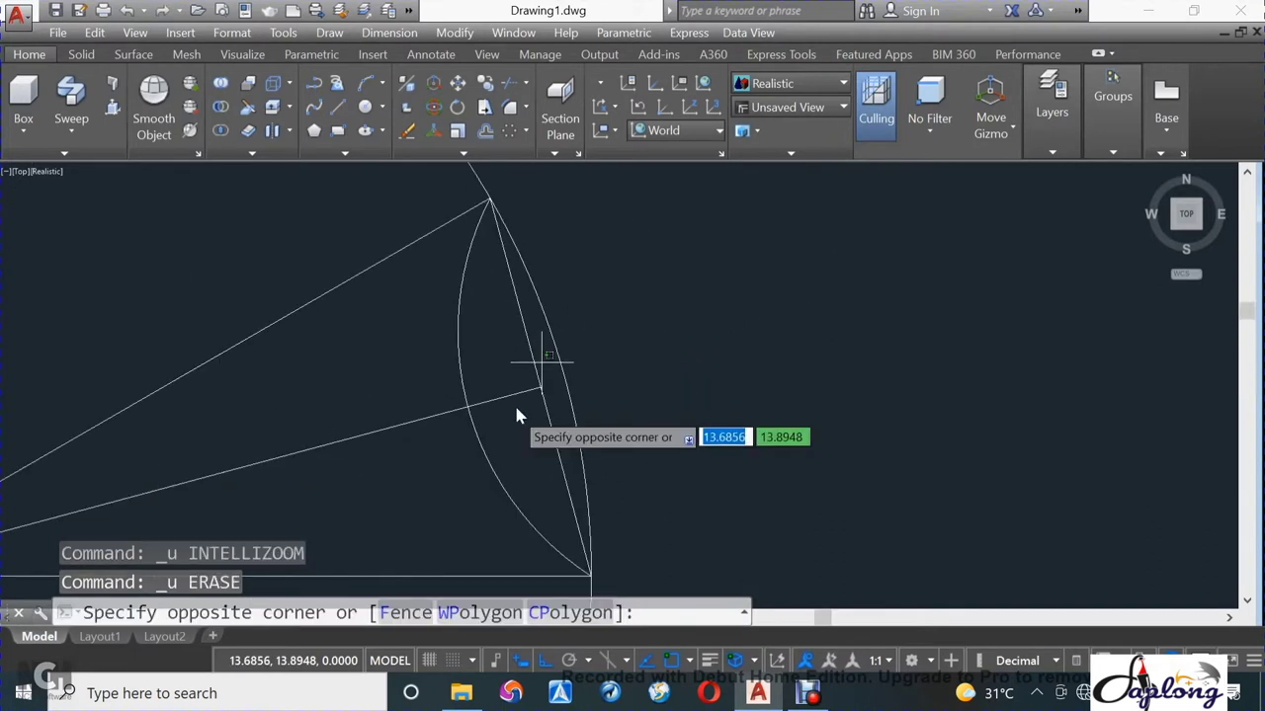
left_click(511, 425)
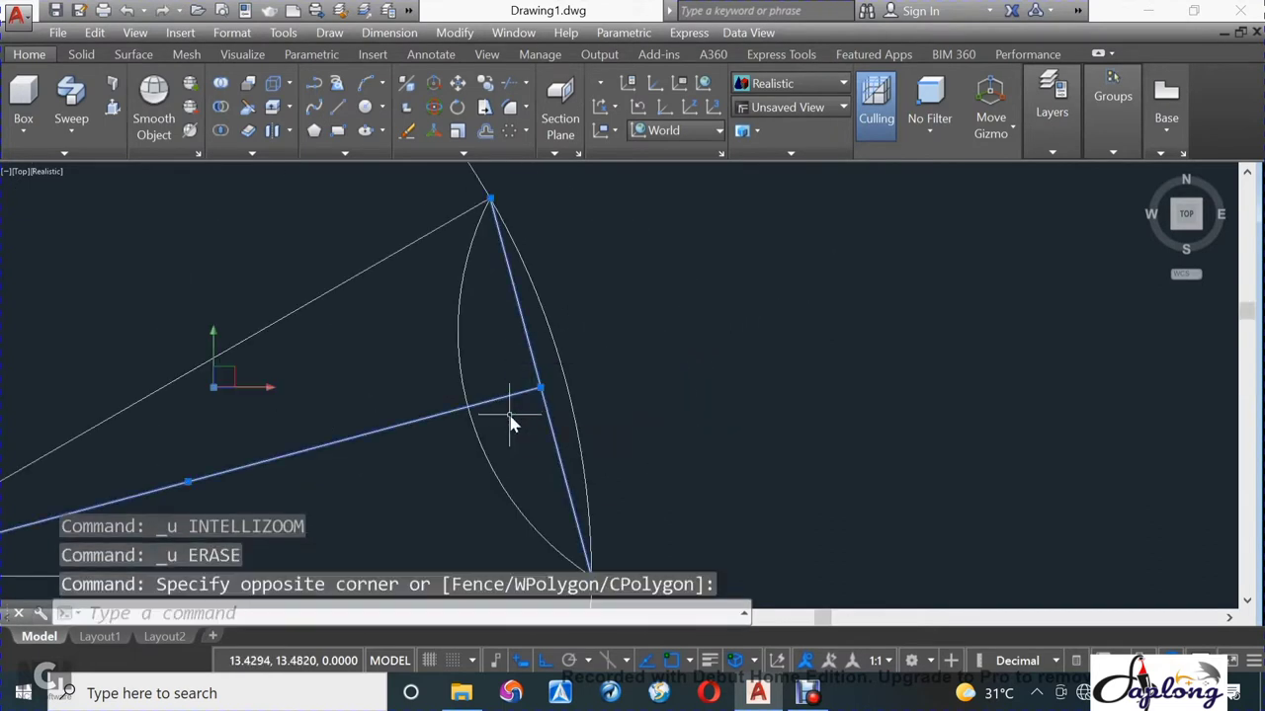
type("E")
key("Return")
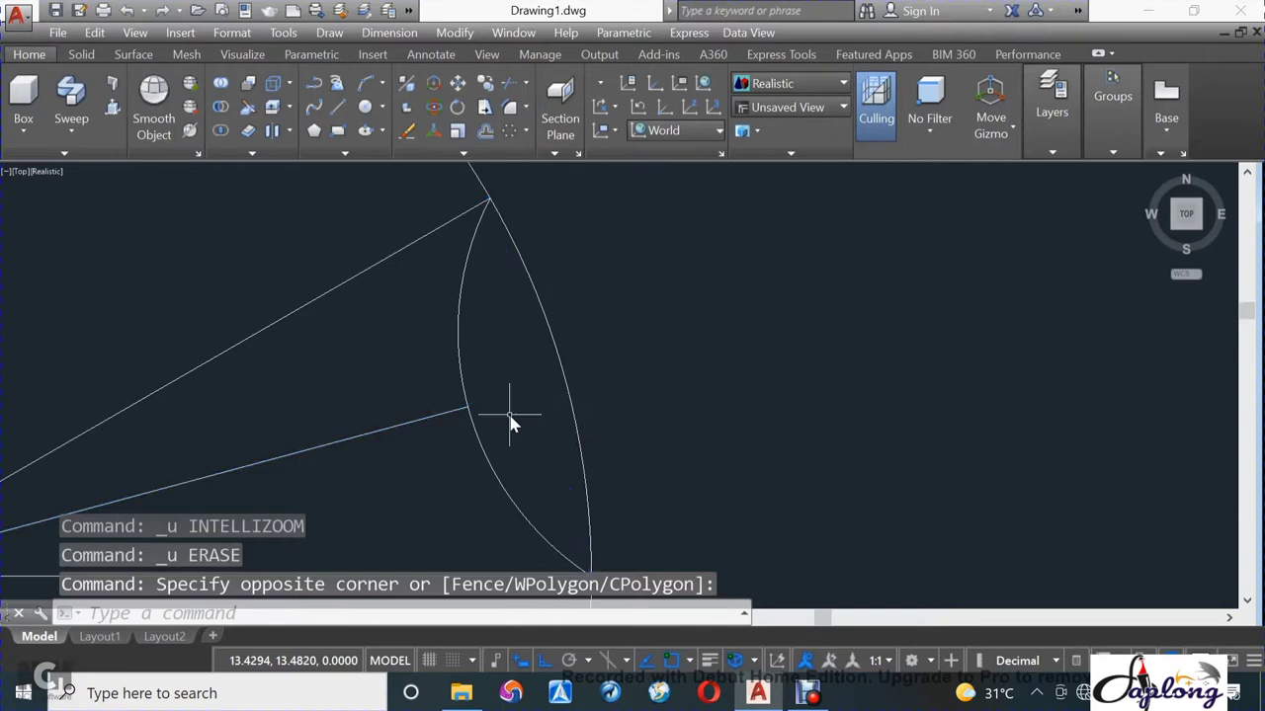
left_click(440, 415)
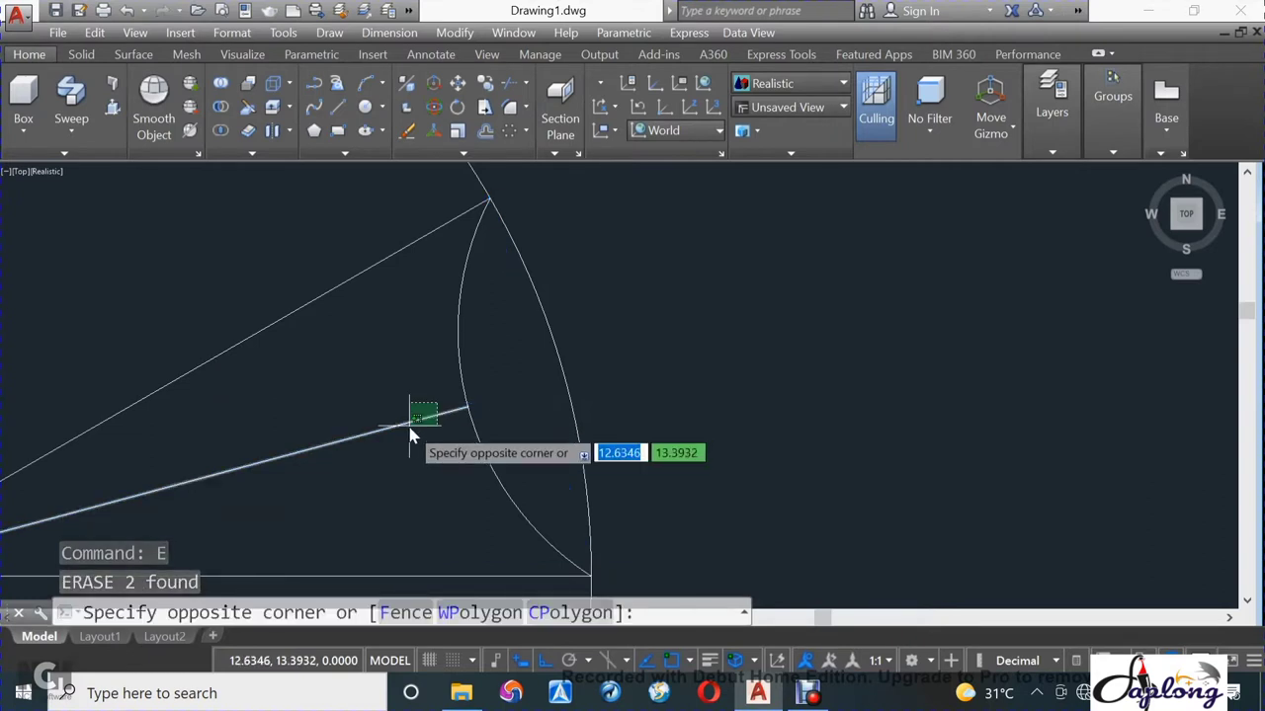
left_click(409, 428)
key("Return")
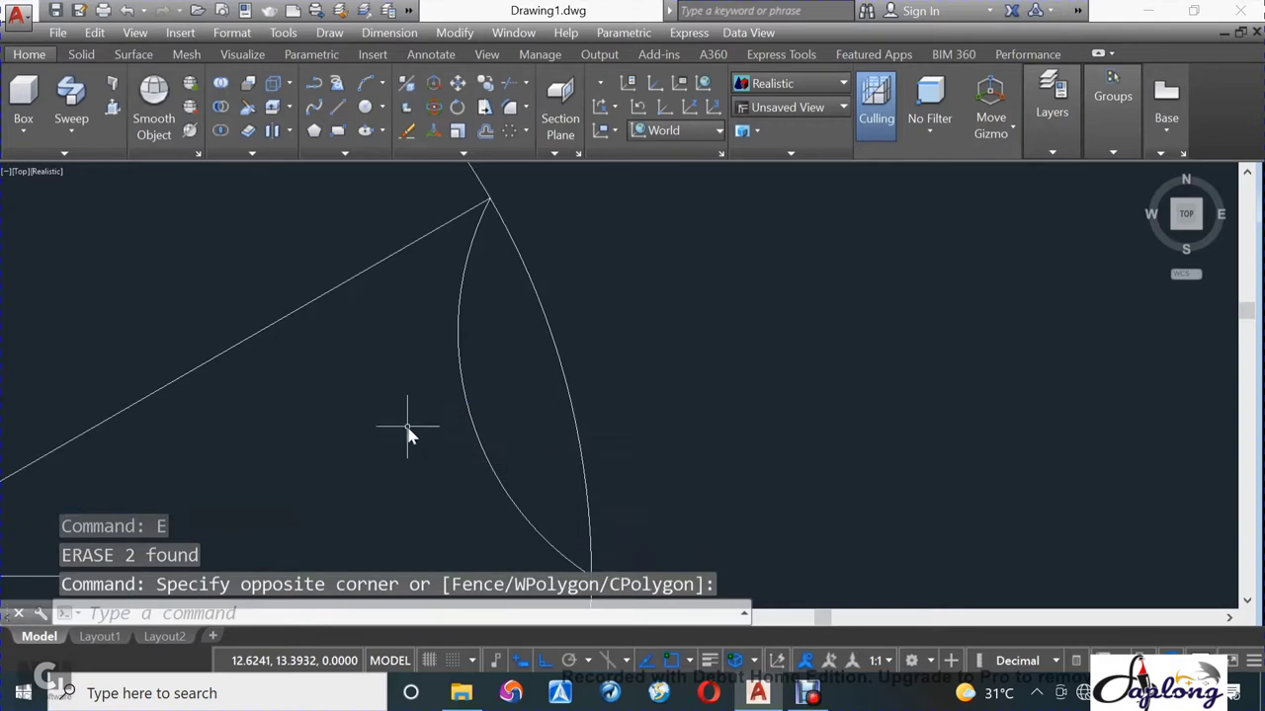
Pan the circle back into view and erase the angled 30° radius.
scroll(411, 436, "down", 3)
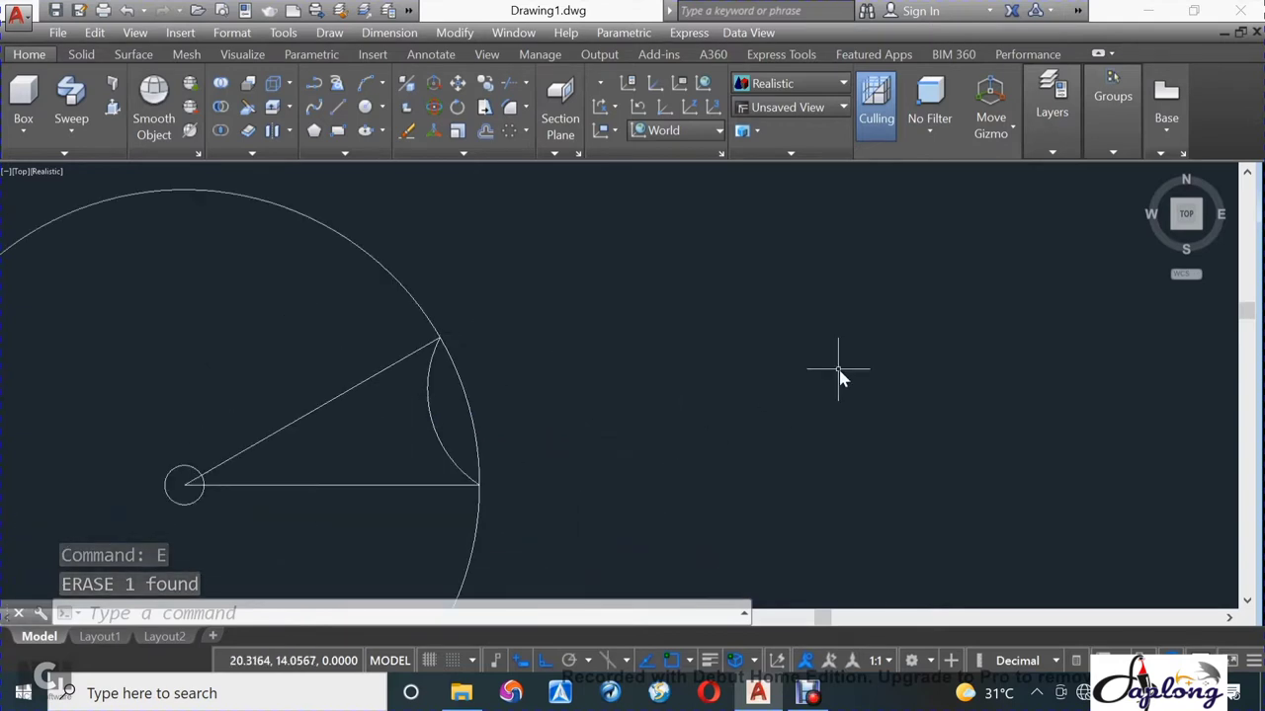
type("PA")
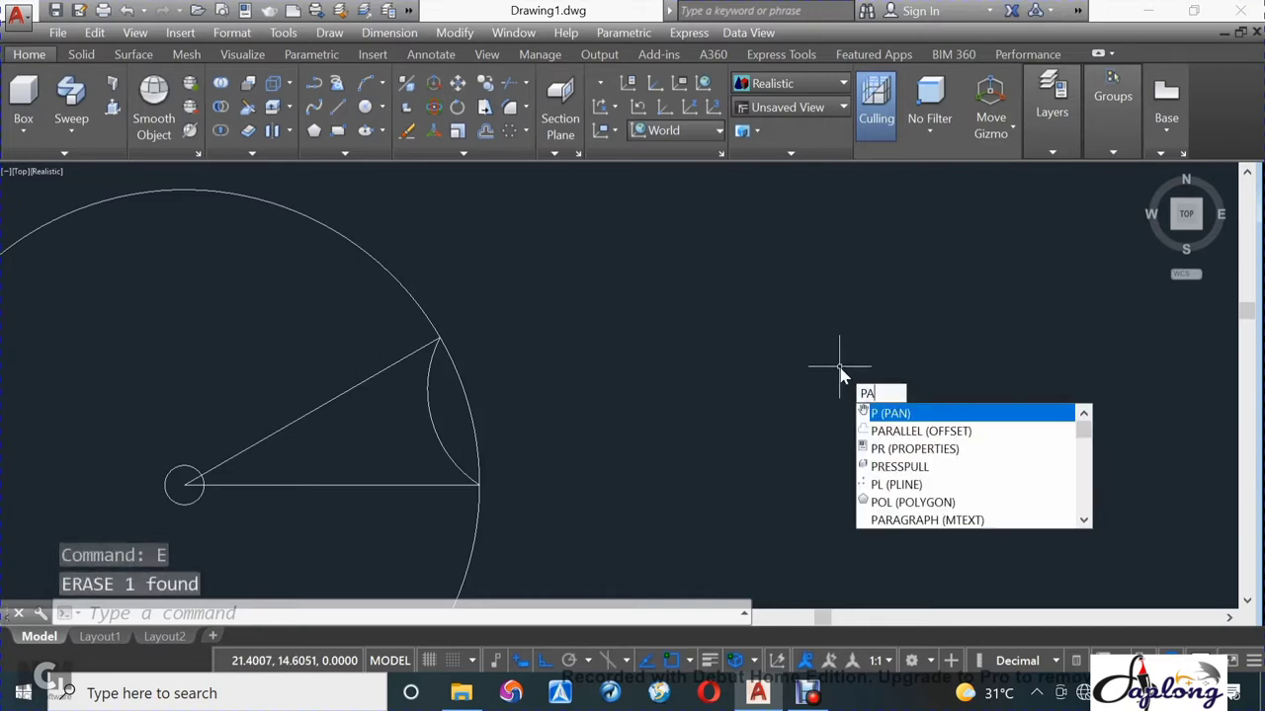
type("N")
key("Return")
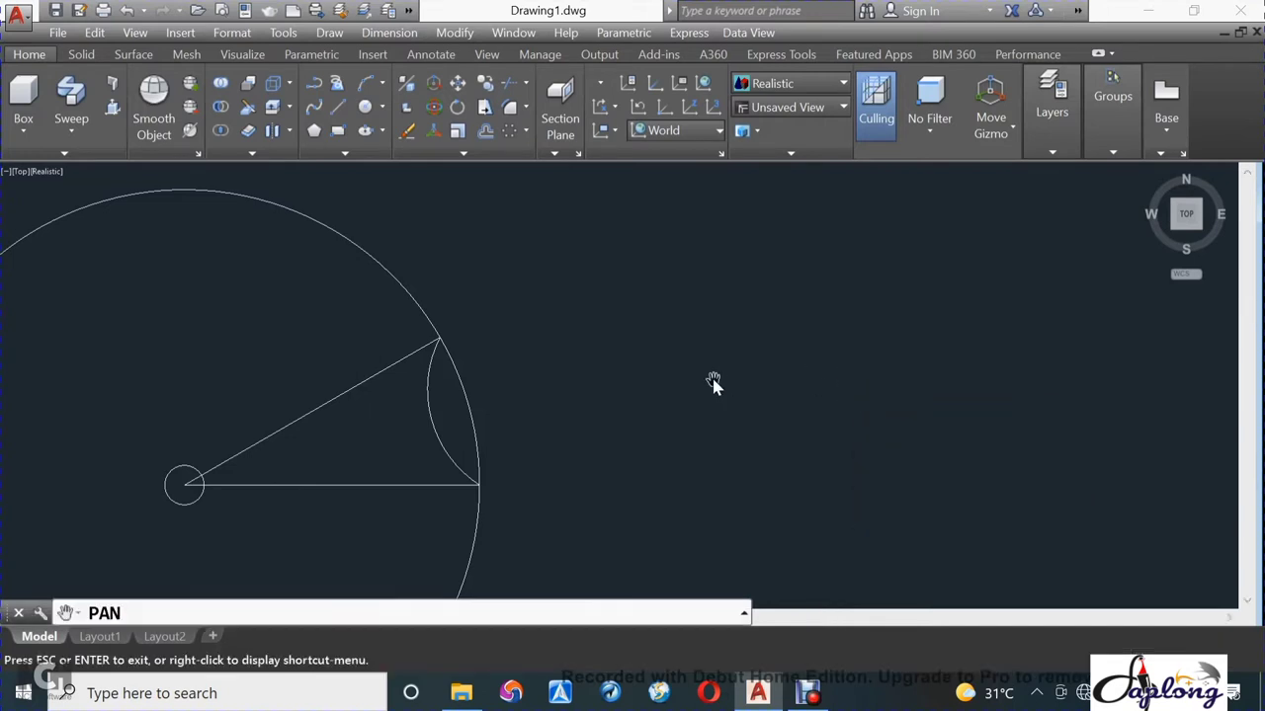
mouse_move(711, 382)
left_mouse_down()
mouse_move(881, 341)
mouse_move(1010, 344)
left_mouse_up()
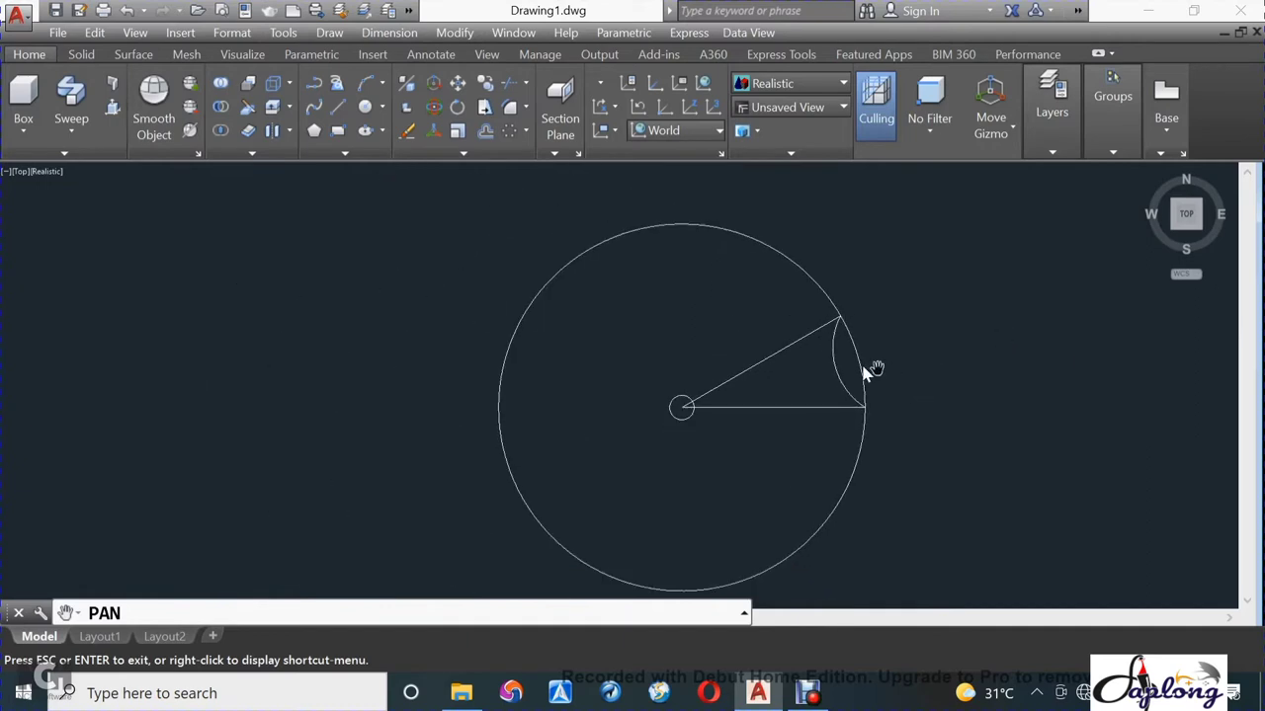
key("Escape")
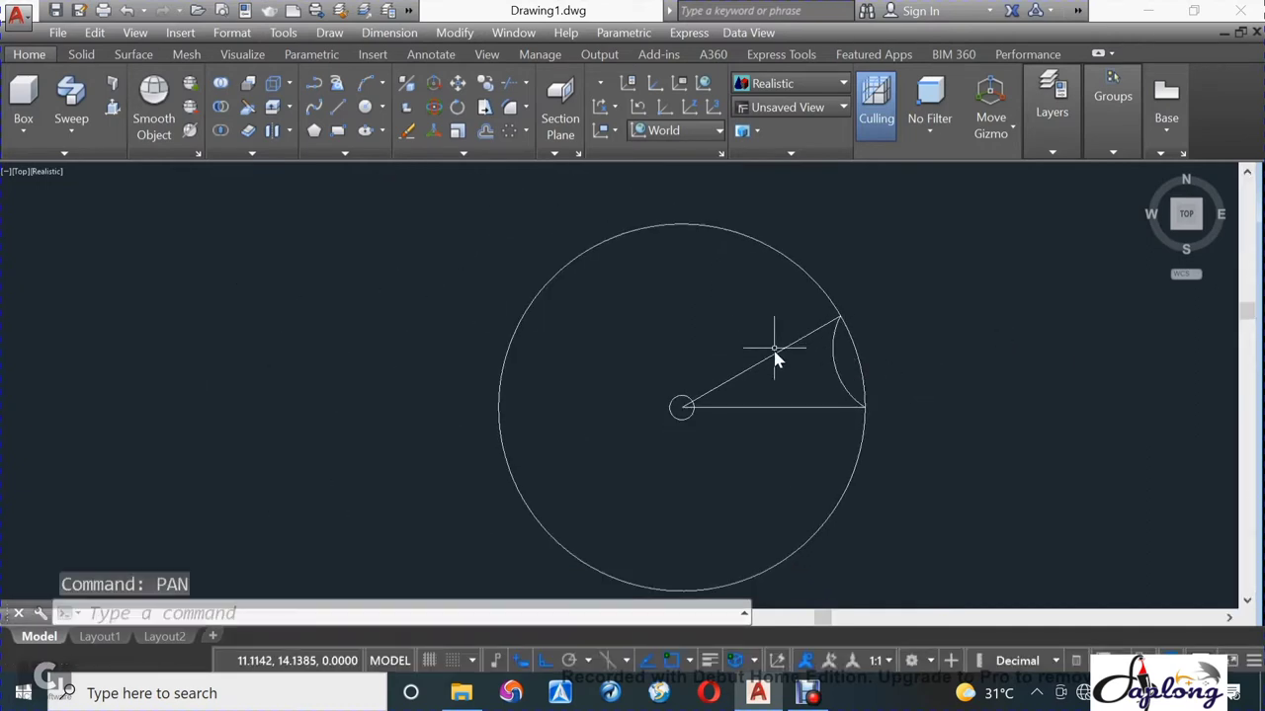
left_click(775, 357)
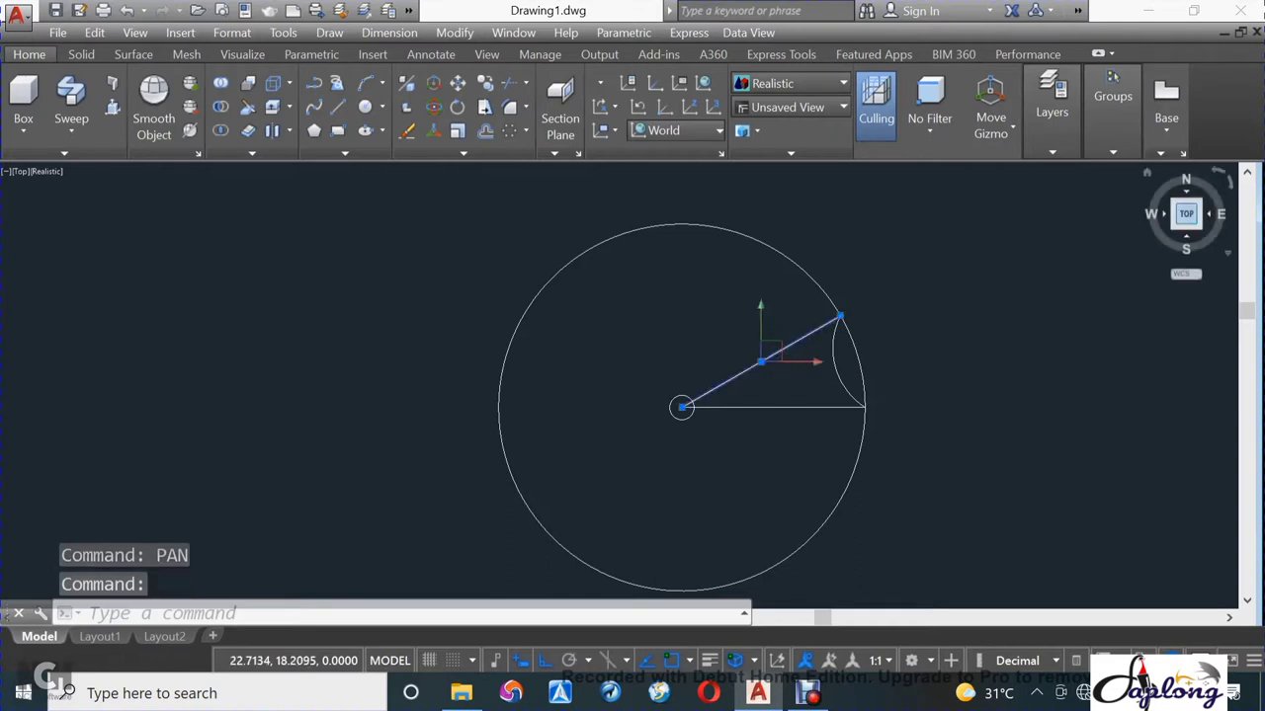
type("E")
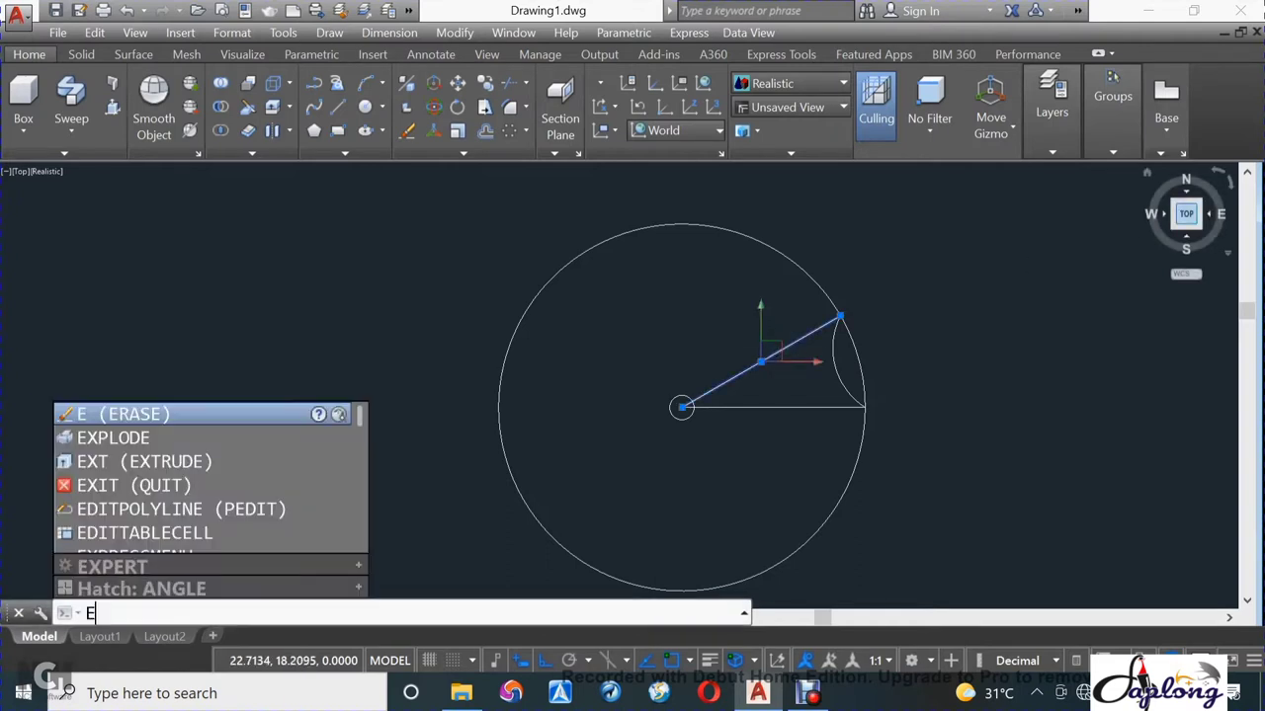
key("Return")
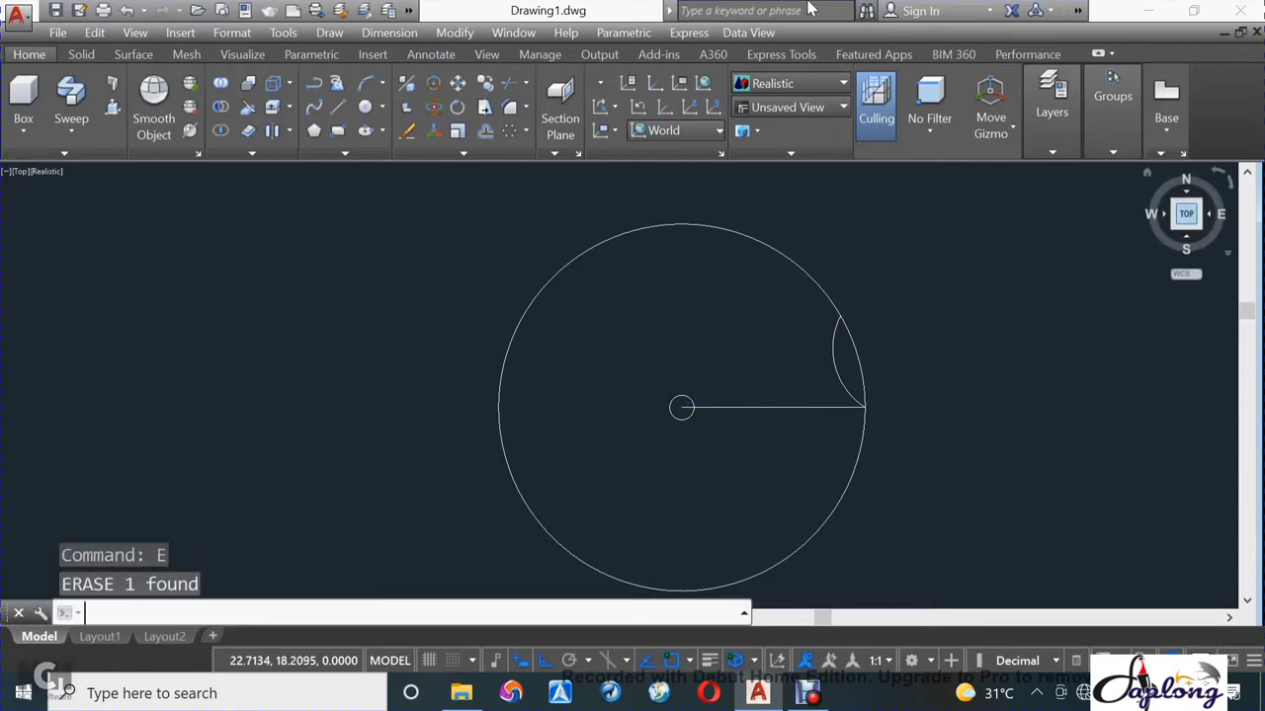
Polar-array the arc into 12 copies around the circle centre.
left_click(524, 135)
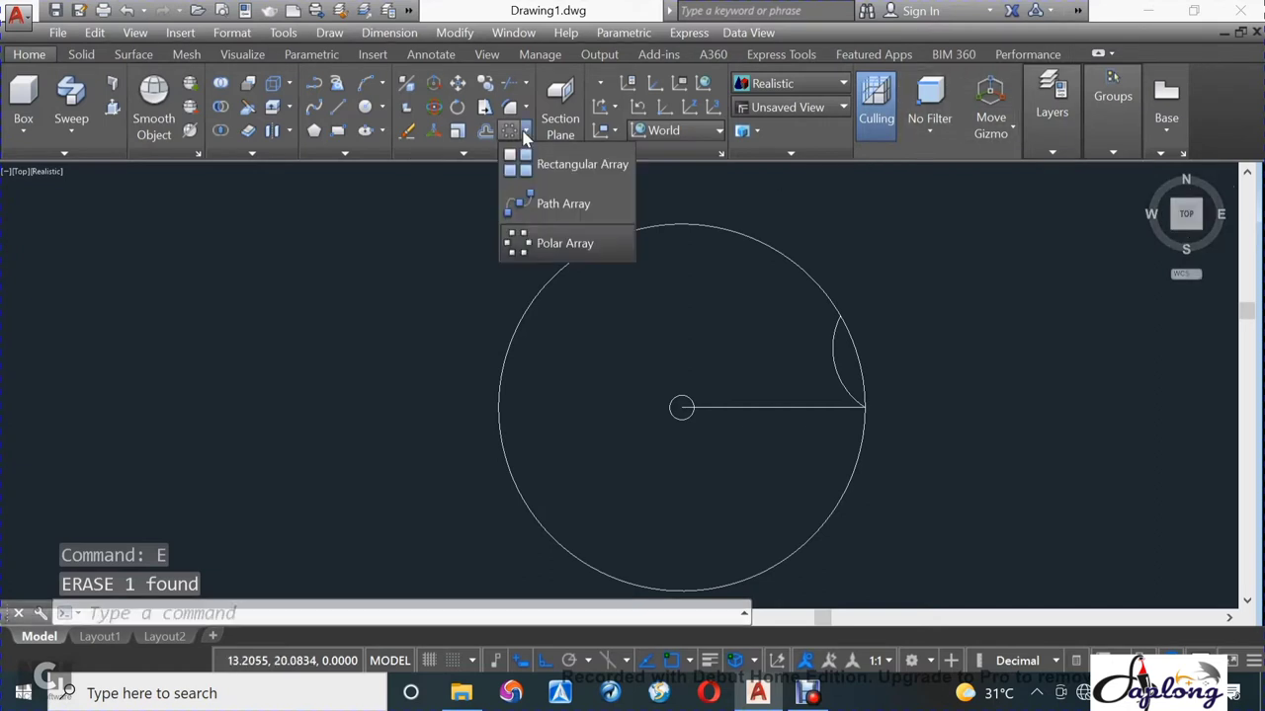
left_click(564, 243)
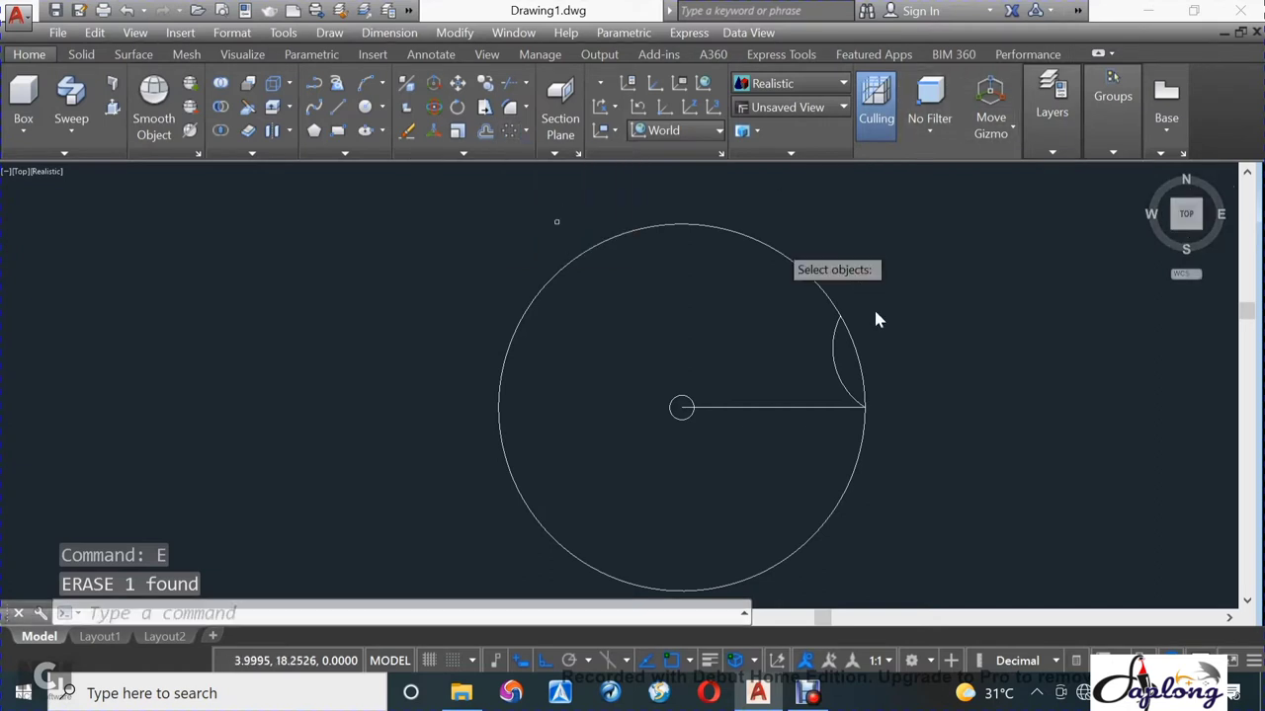
left_click(837, 374)
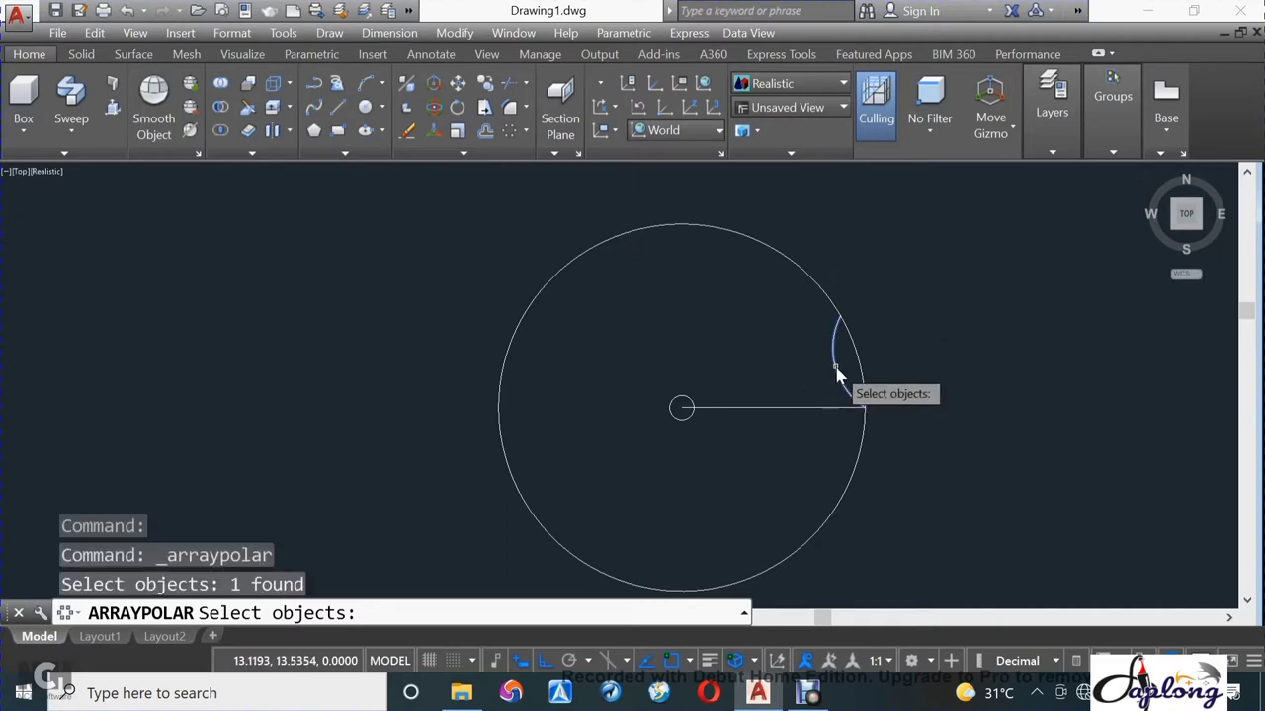
key("Return")
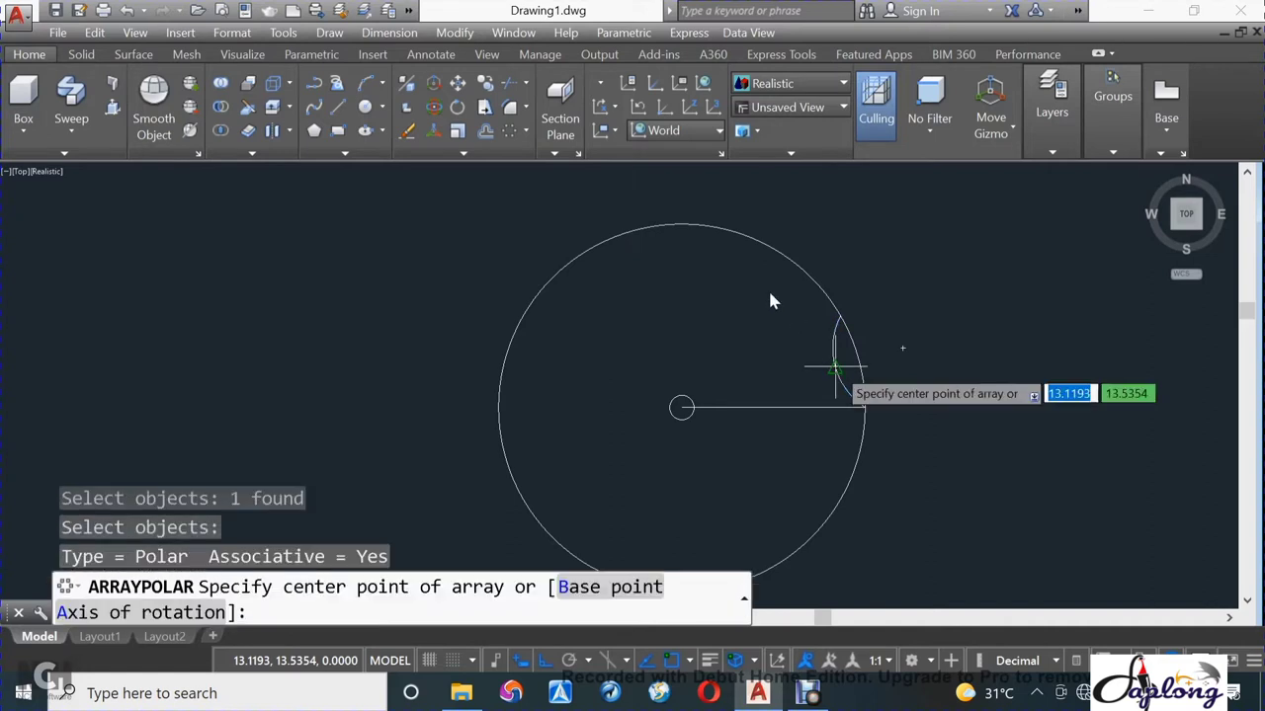
left_click(682, 407)
type("12")
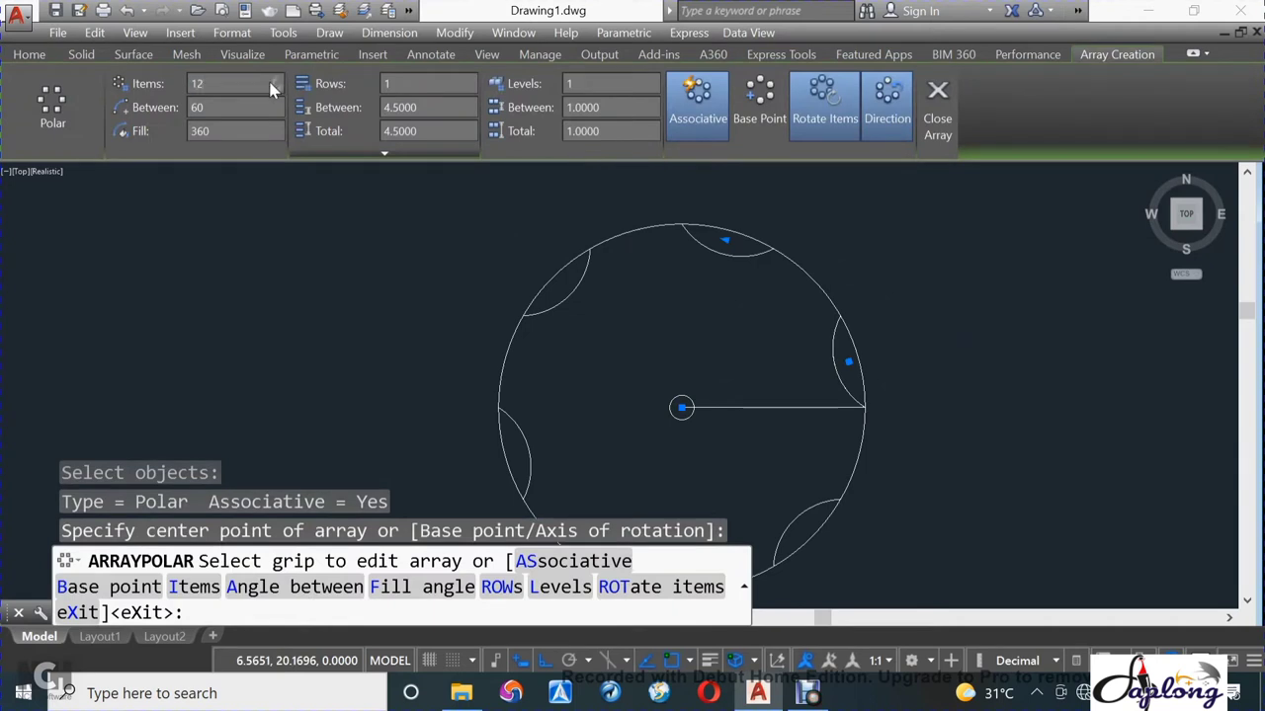
key("Return")
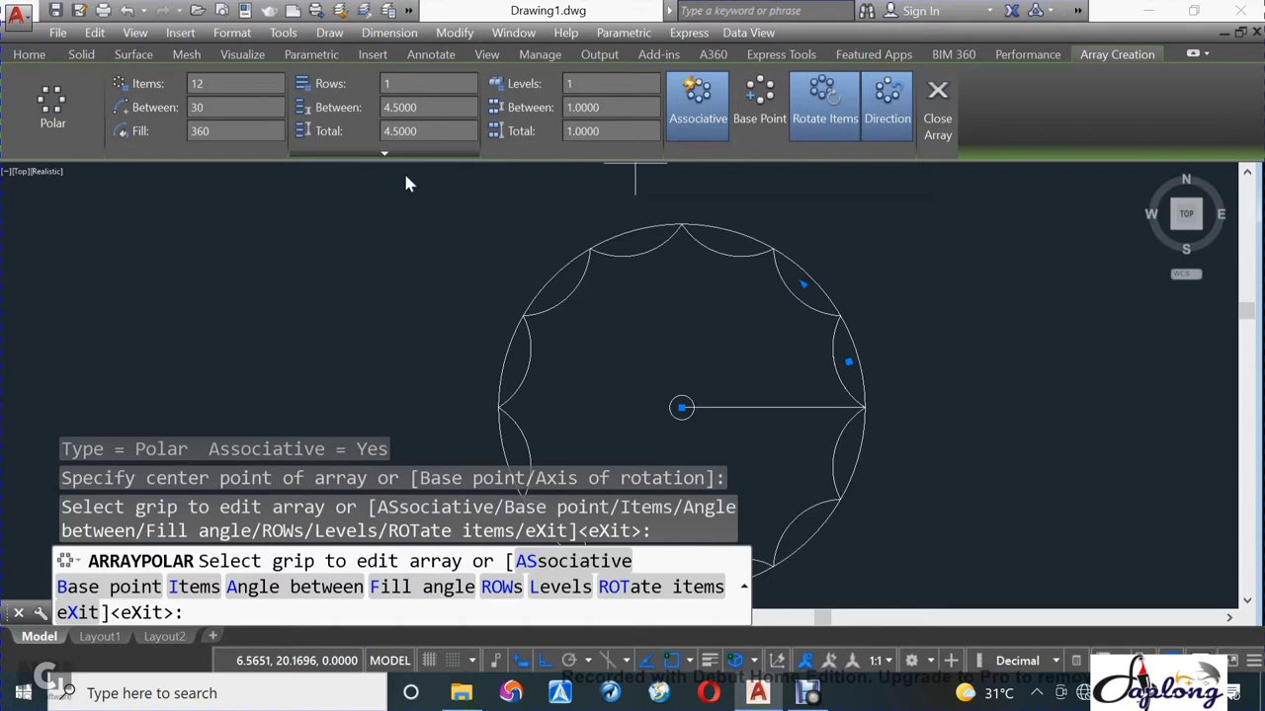
key("Escape")
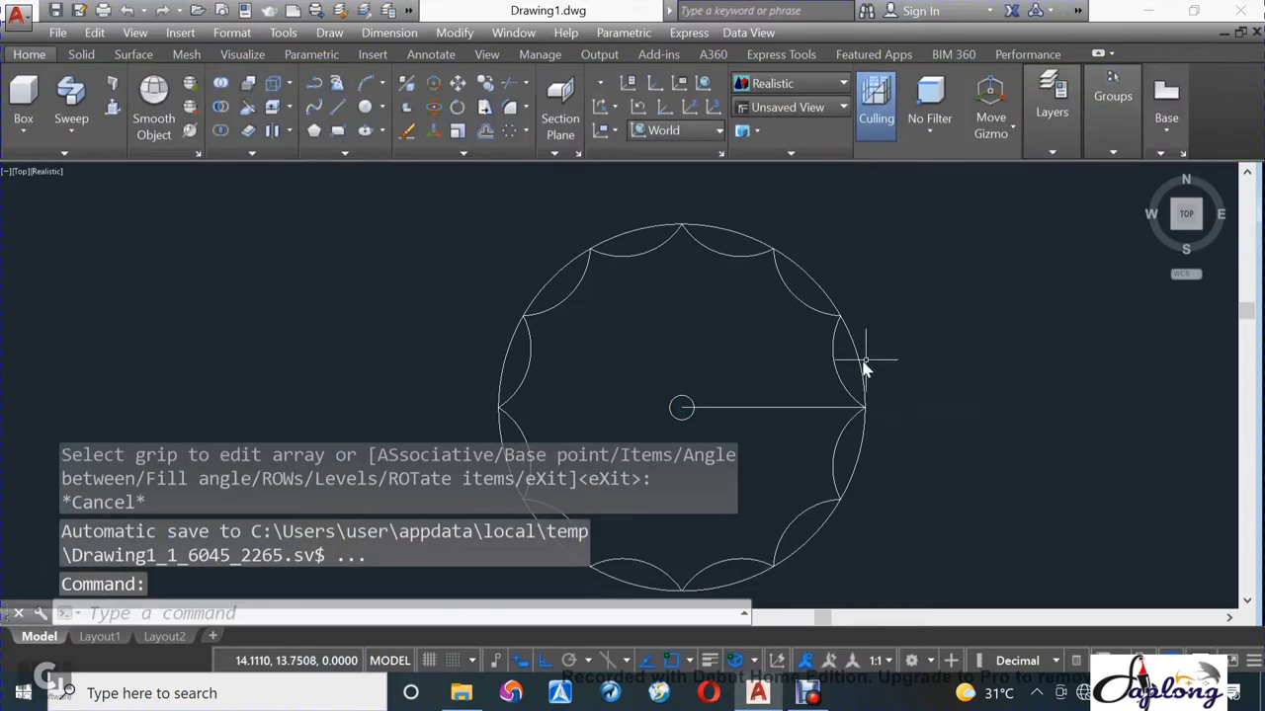
Erase the outer circle, leaving the scalloped twelve-arc outline.
left_click(860, 361)
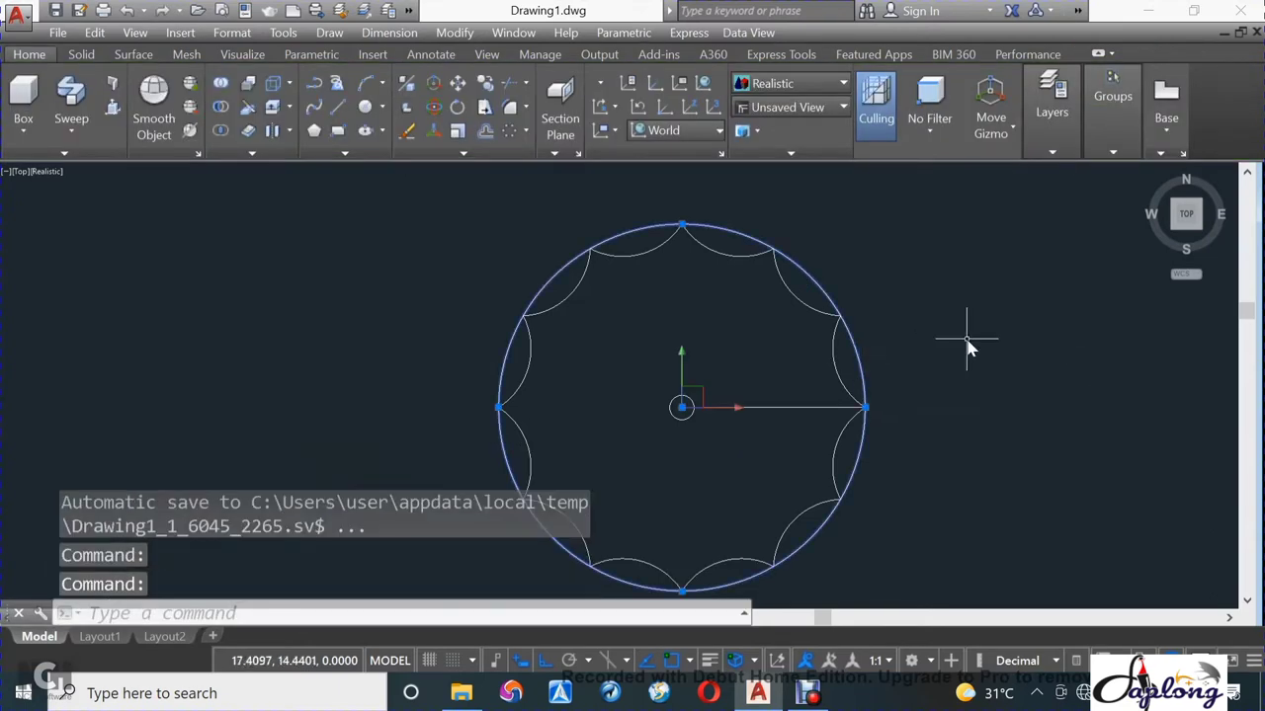
type("e")
key("Return")
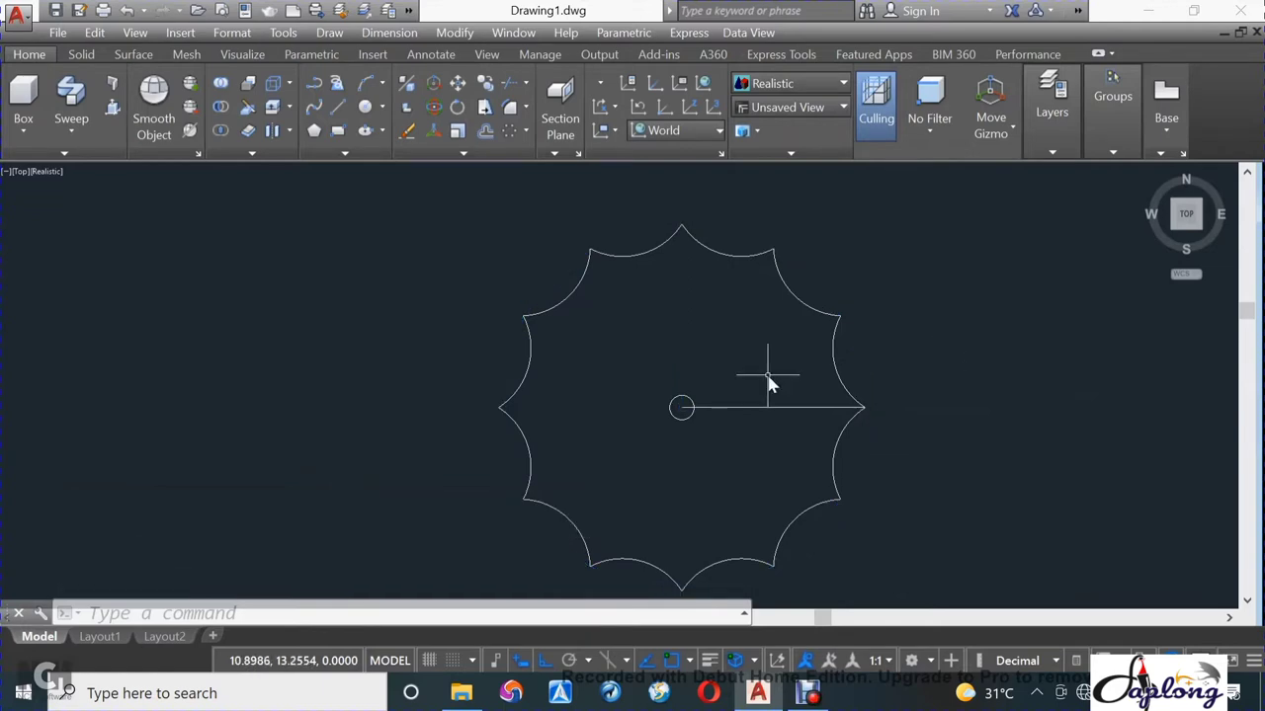
middle_click_drag(770, 384, 781, 389, "shift")
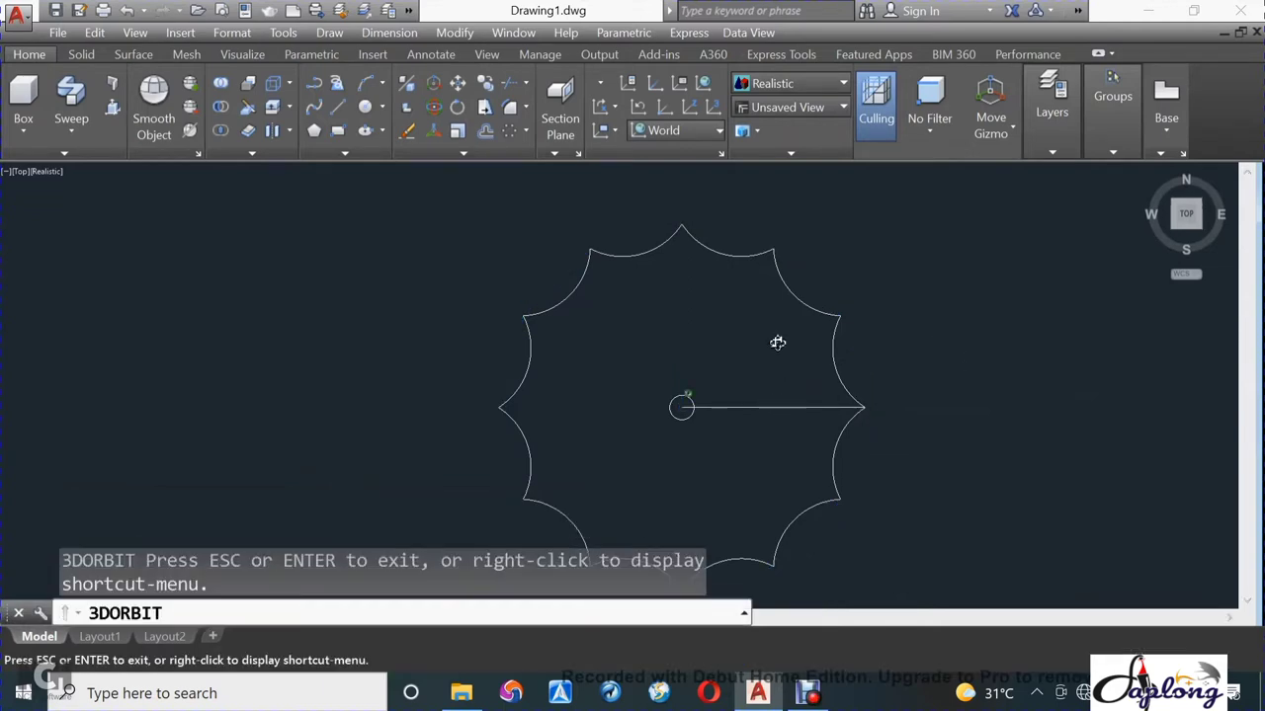
Draw a 3-unit upright line rising from the centre of the scalloped outline.
middle_click_drag(778, 343, 792, 320, "shift")
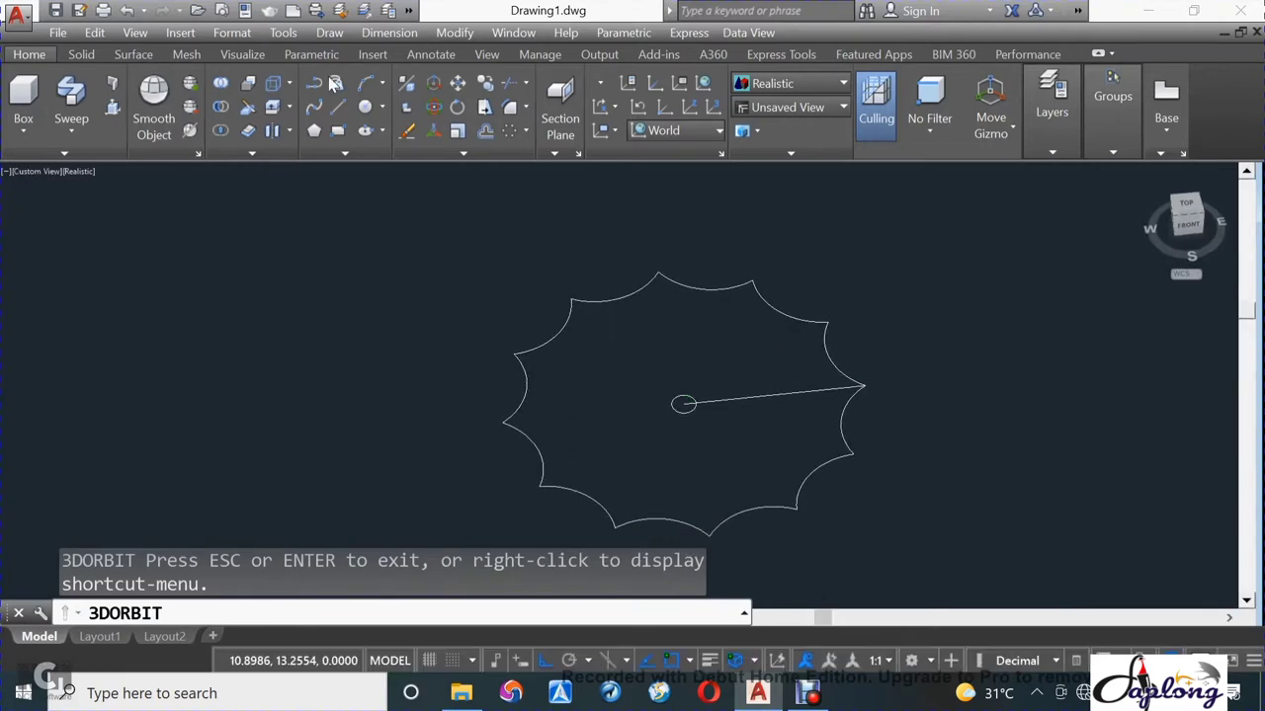
left_click(345, 111)
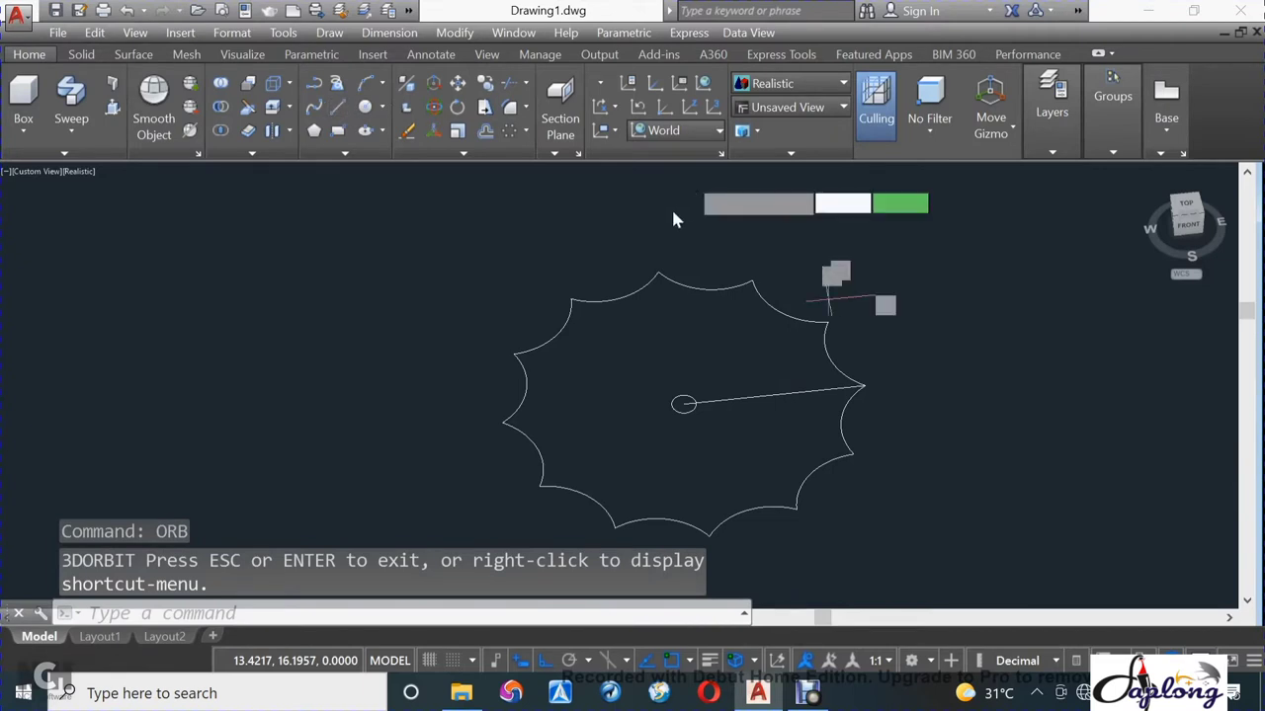
left_click(683, 405)
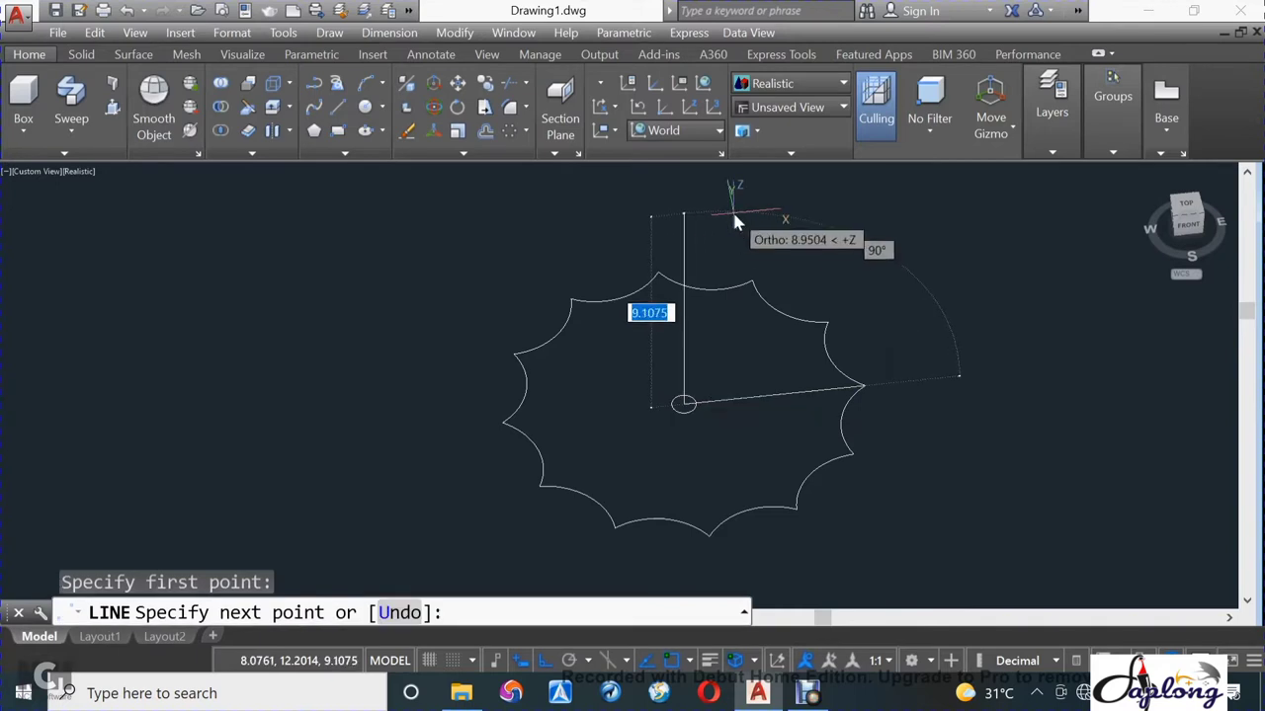
type("3")
key("Return")
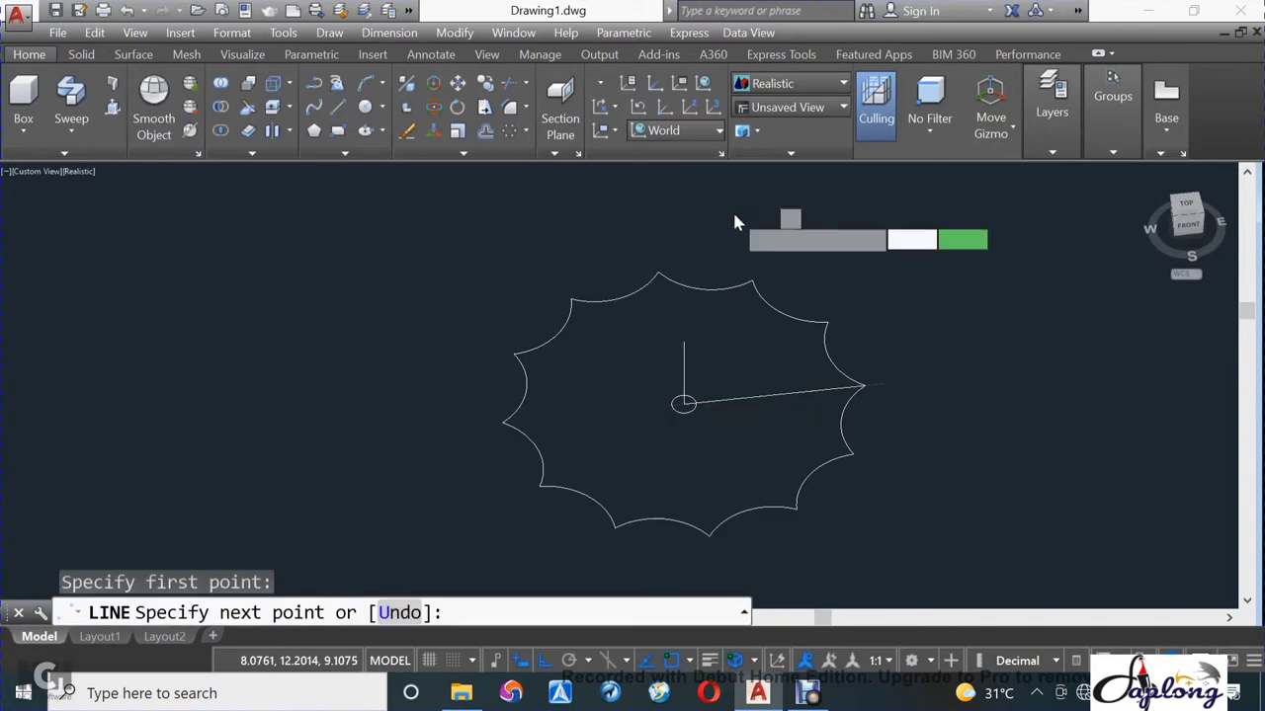
key("Escape")
type("OR")
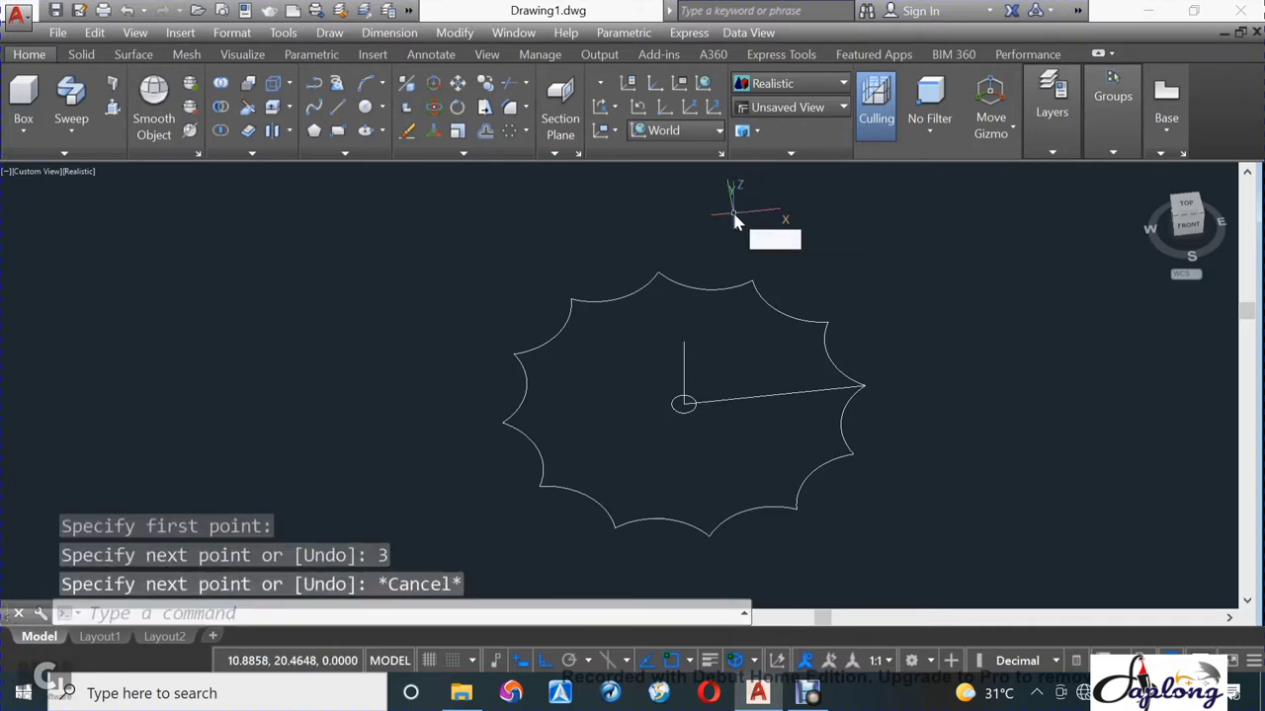
key("Return")
mouse_move(739, 336)
left_mouse_down()
mouse_move(813, 370)
mouse_move(979, 330)
mouse_move(1081, 327)
mouse_move(1031, 316)
left_mouse_up()
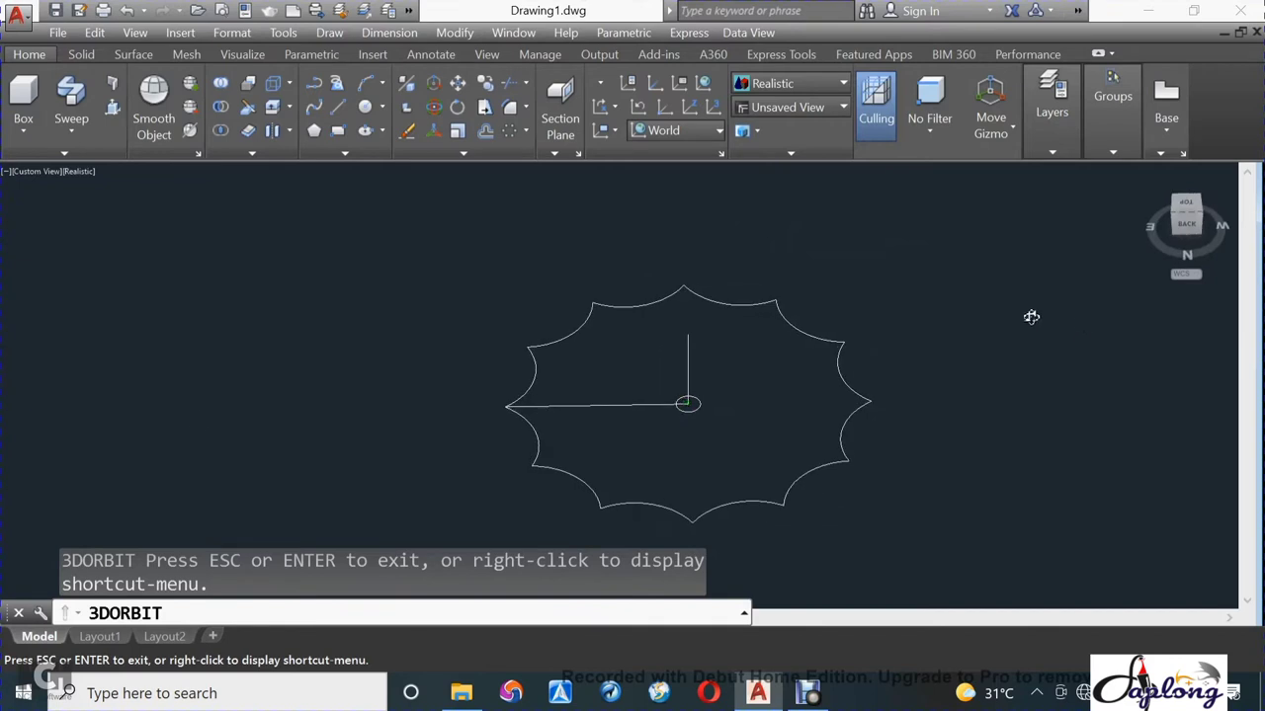
key("Escape")
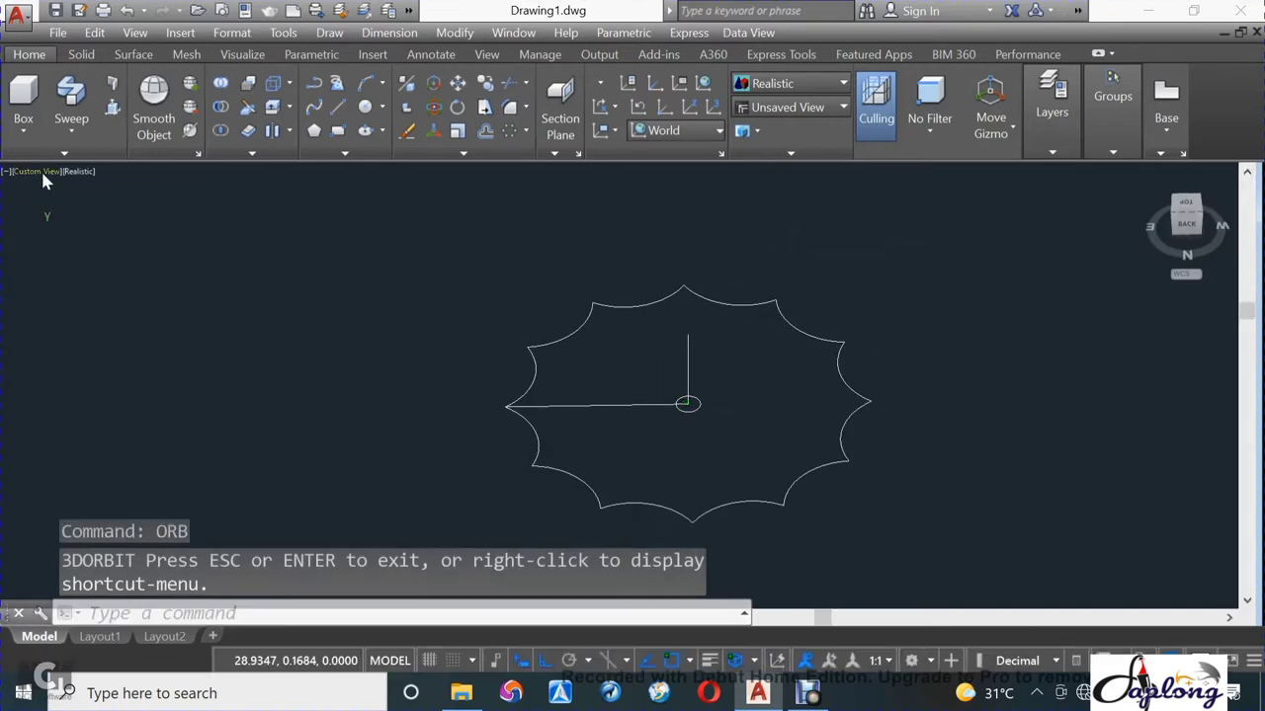
In Front view, draw a dome arc between the horizontal line's ends through the upright line's top.
left_click(42, 171)
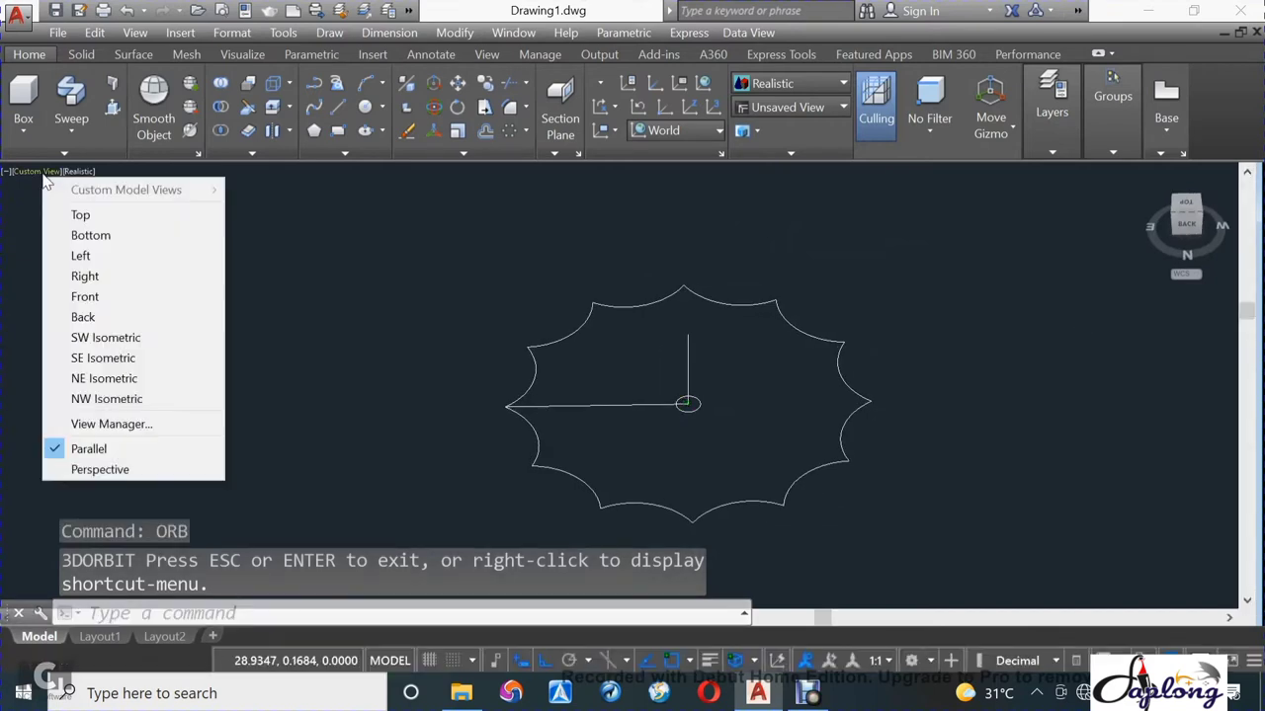
left_click(74, 298)
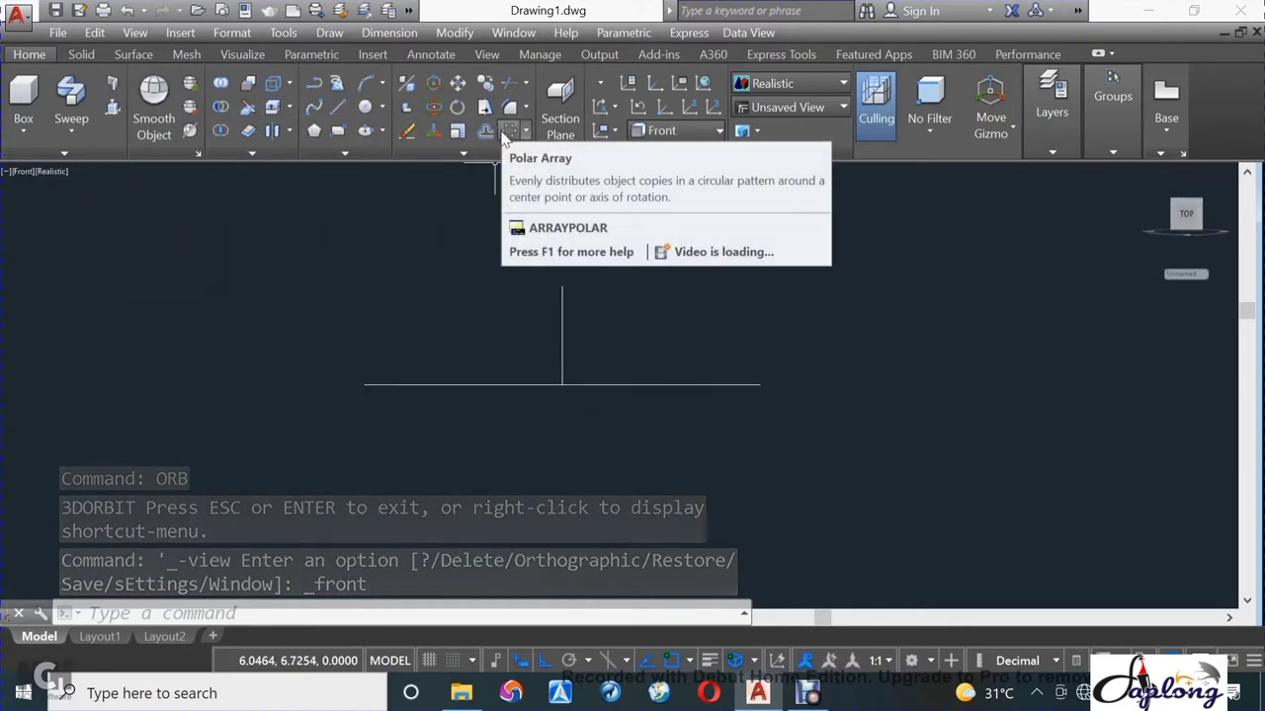
left_click(365, 84)
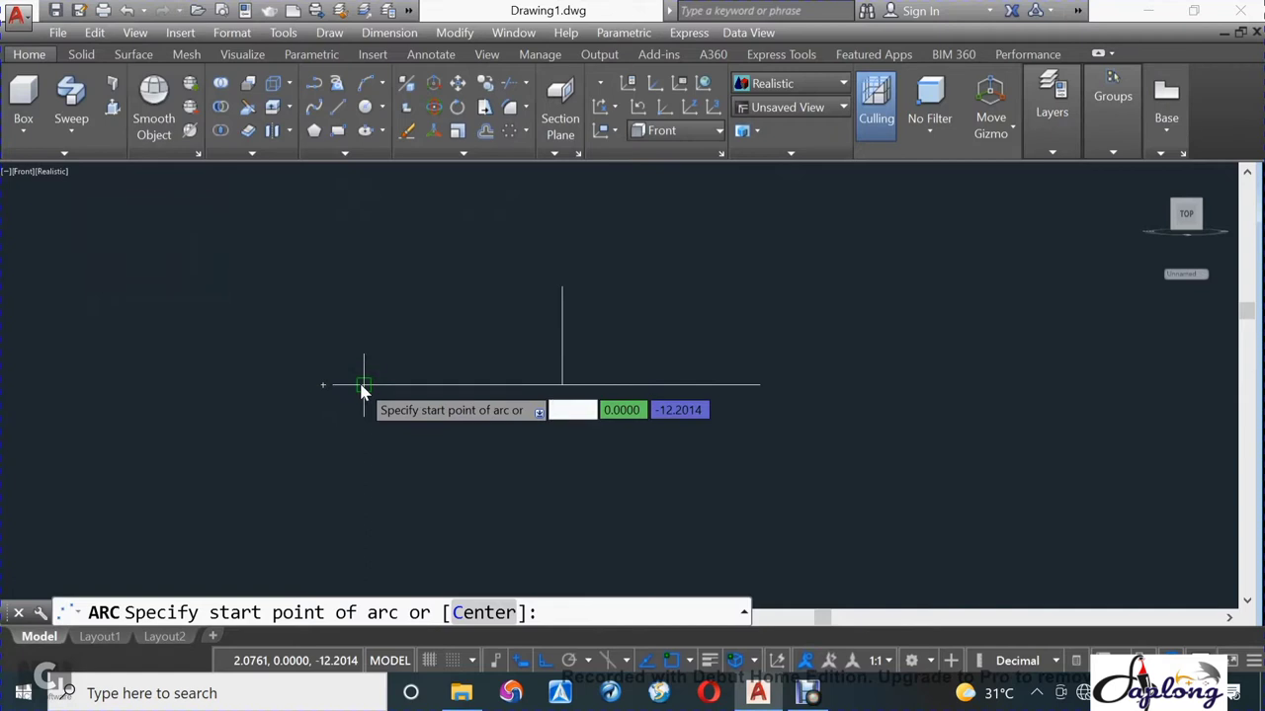
left_click(361, 391)
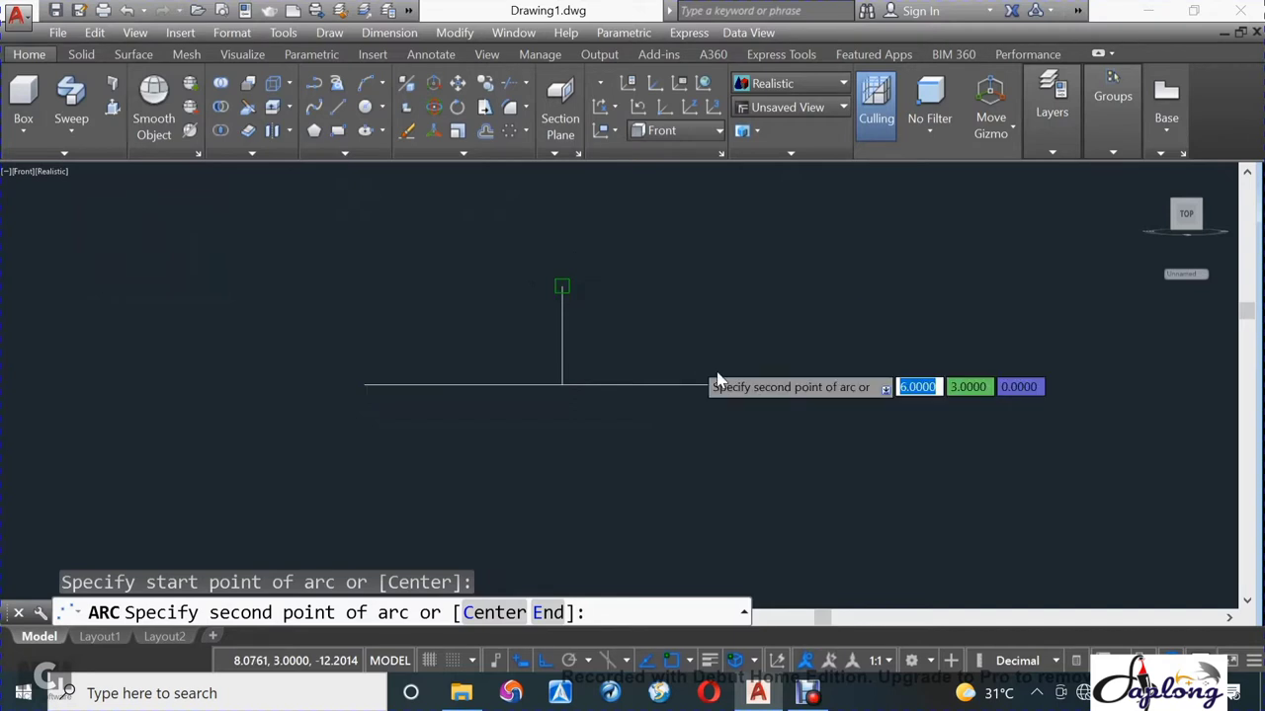
left_click(562, 286)
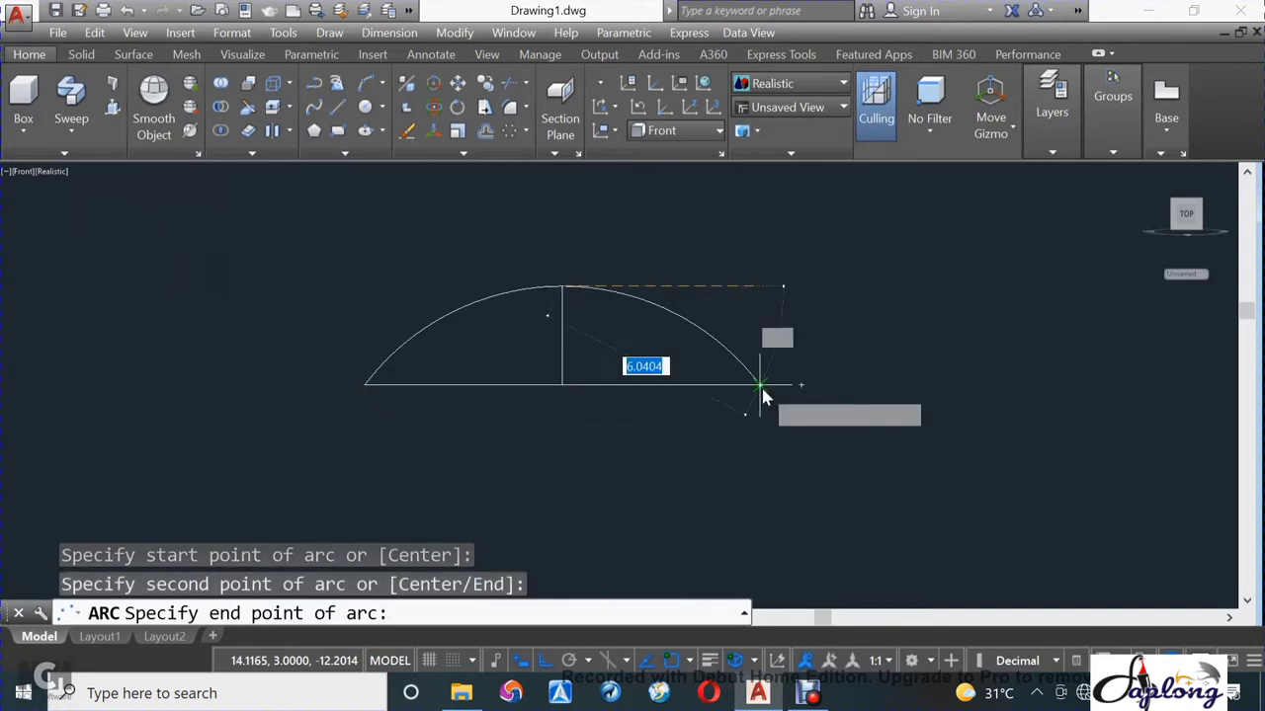
left_click(762, 390)
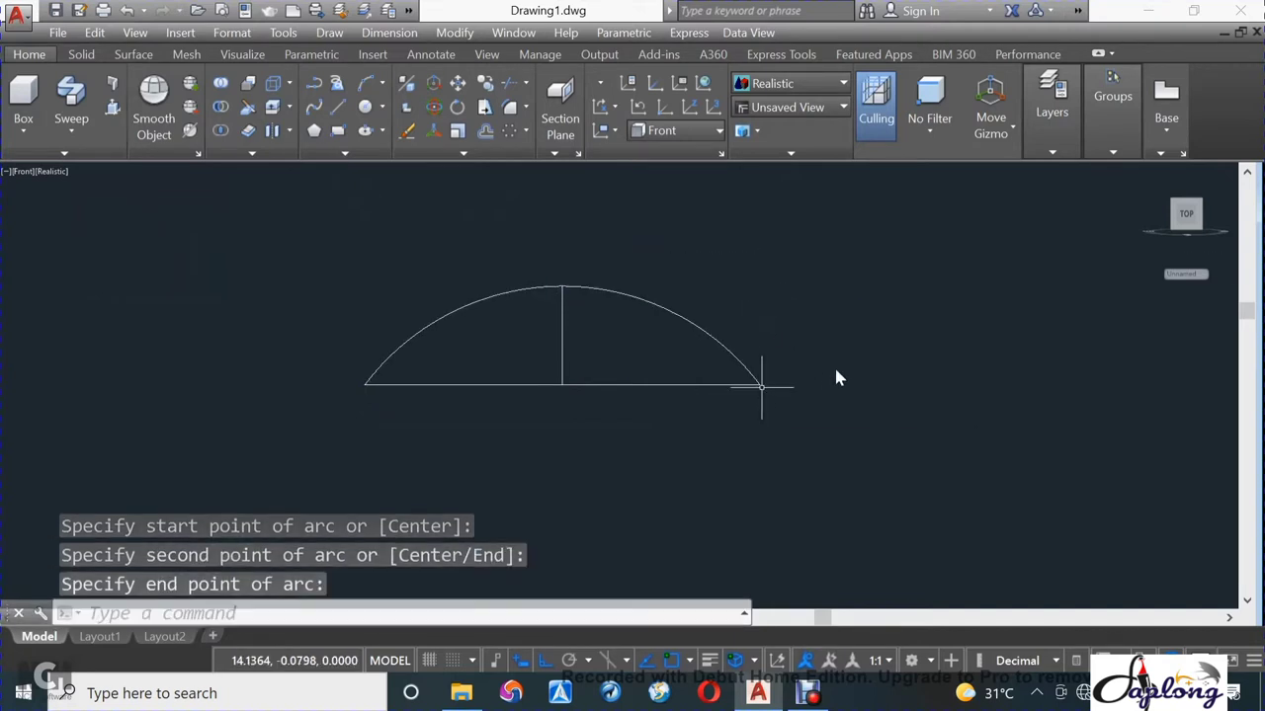
key("Escape")
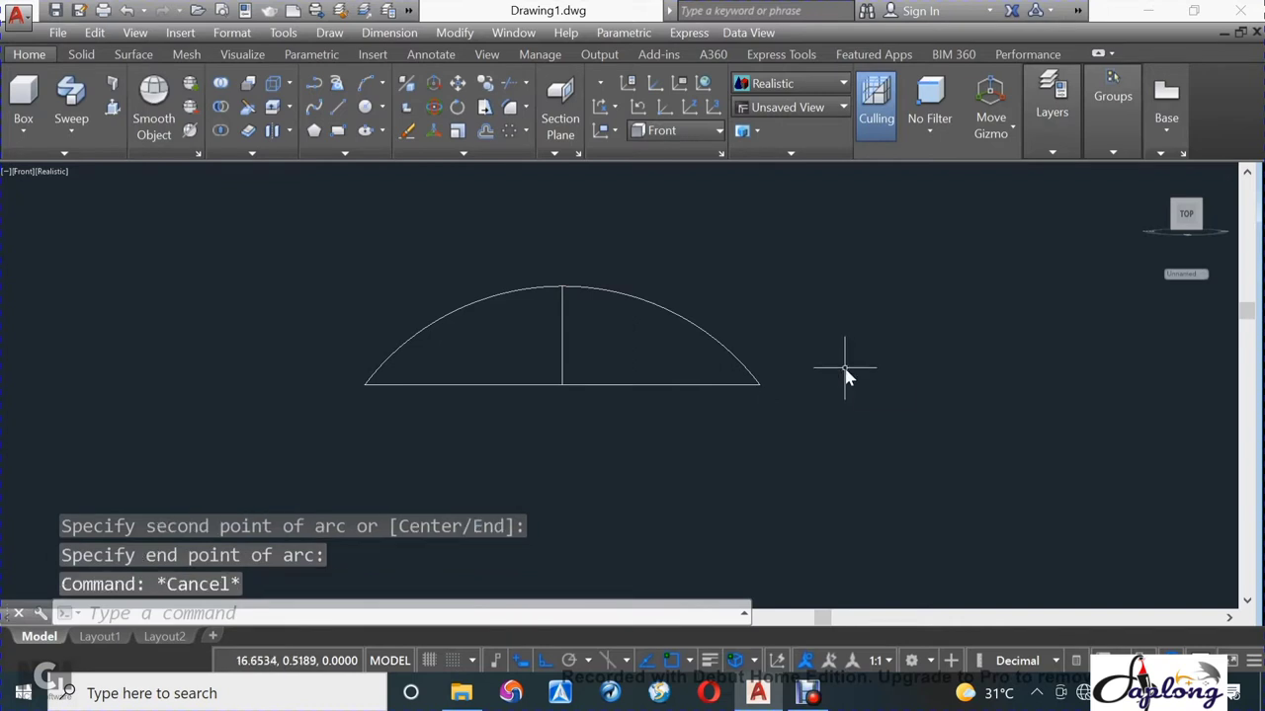
In Top view, draw a circle of radius 0.3 at the star's centre.
mouse_move(827, 374)
middle_mouse_down("shift")
mouse_move(855, 461)
mouse_move(892, 406)
mouse_move(898, 511)
middle_mouse_up("shift")
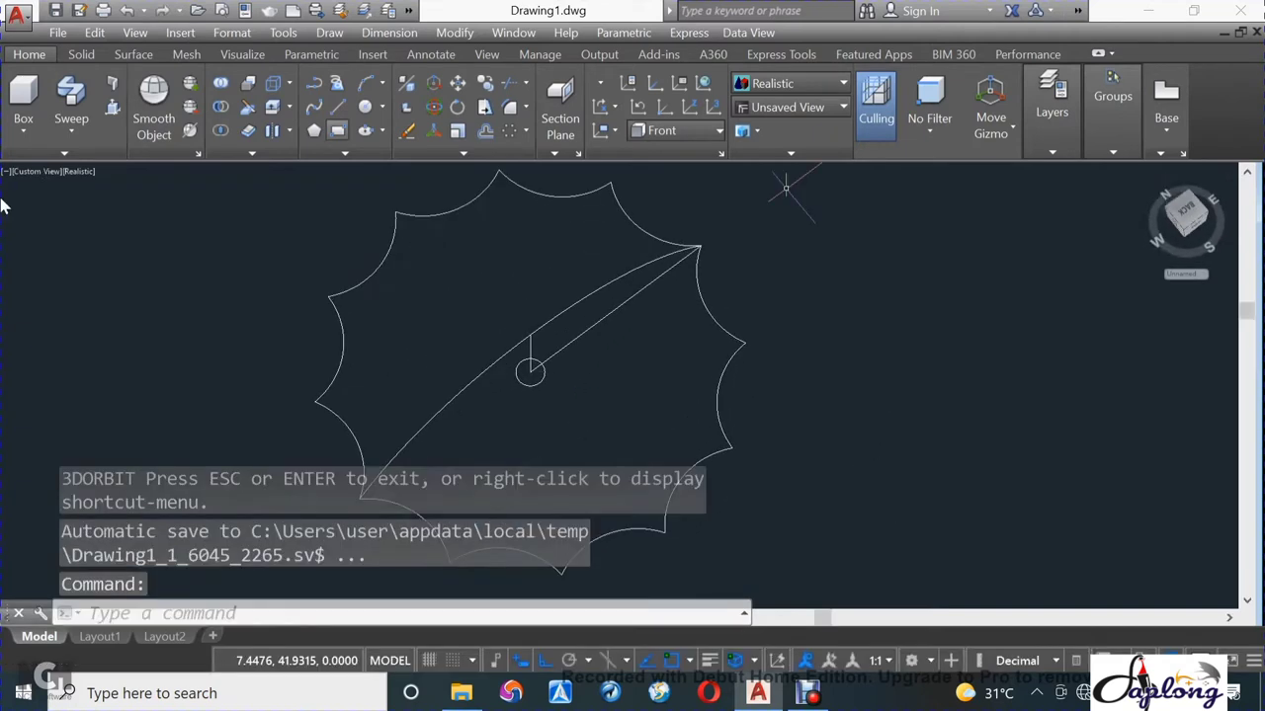
left_click(34, 171)
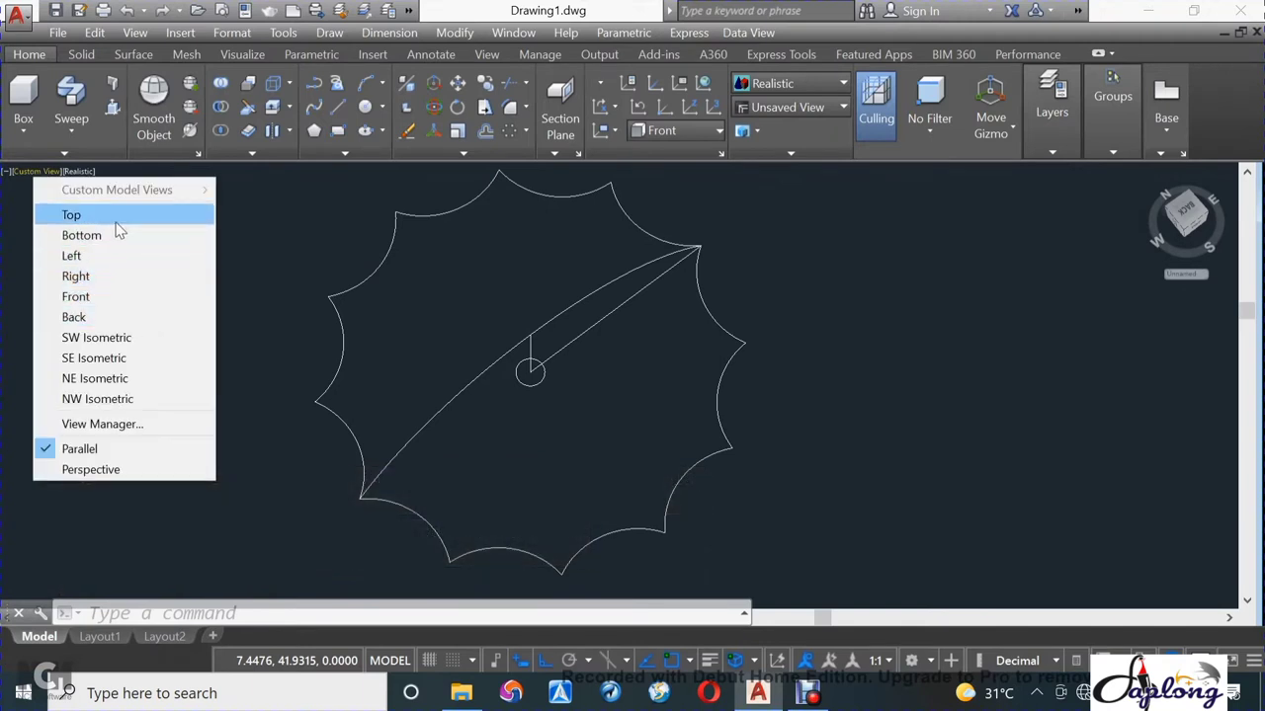
left_click(118, 215)
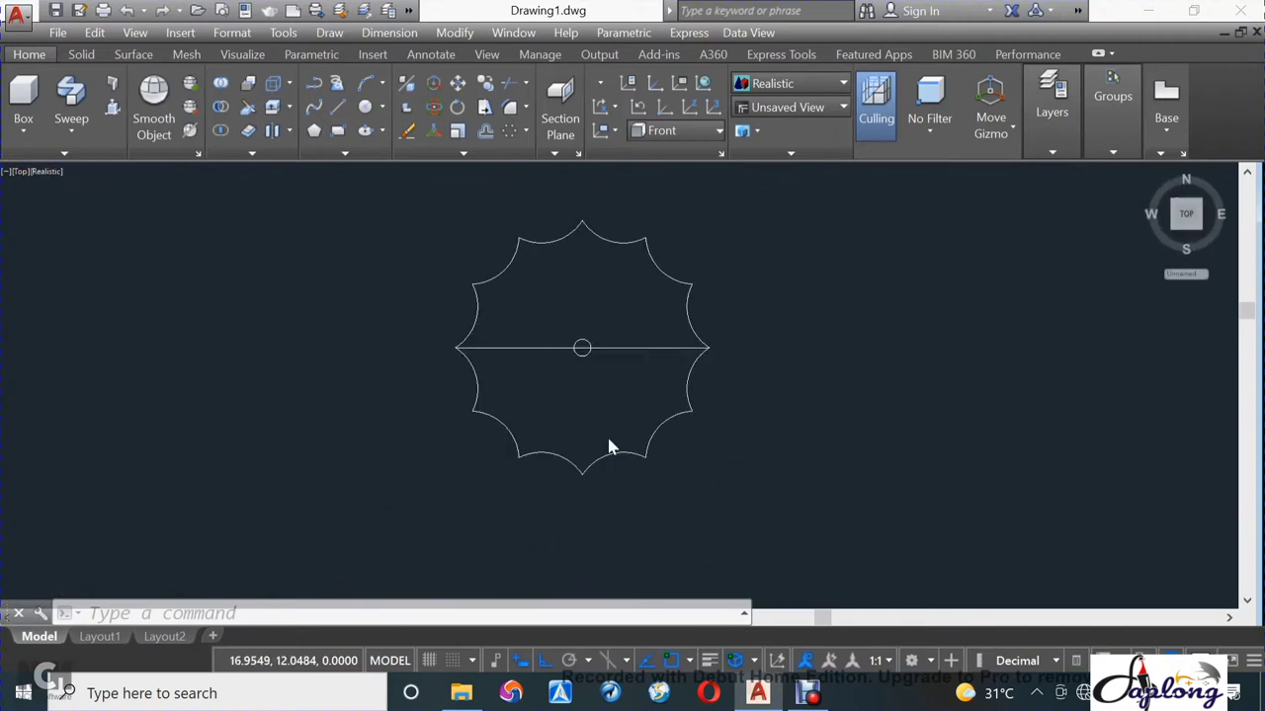
scroll(692, 367, "up", 2)
scroll(670, 374, "up", 2)
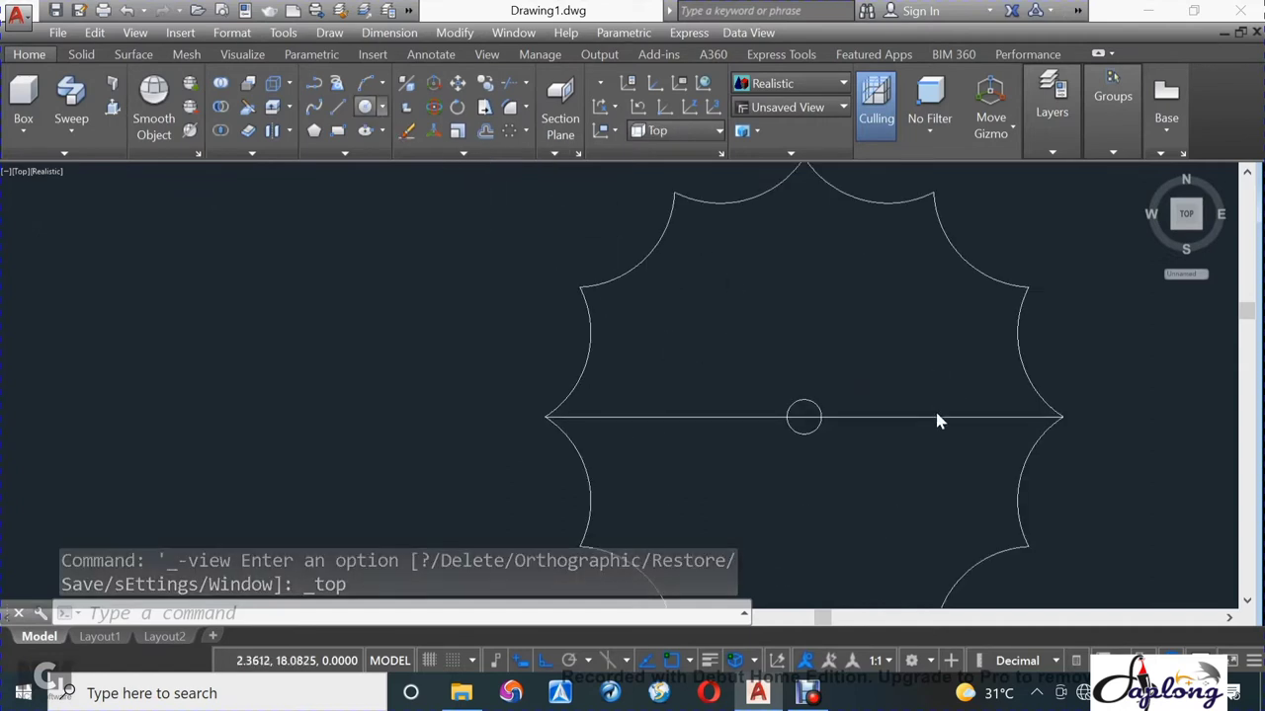
left_click(804, 418)
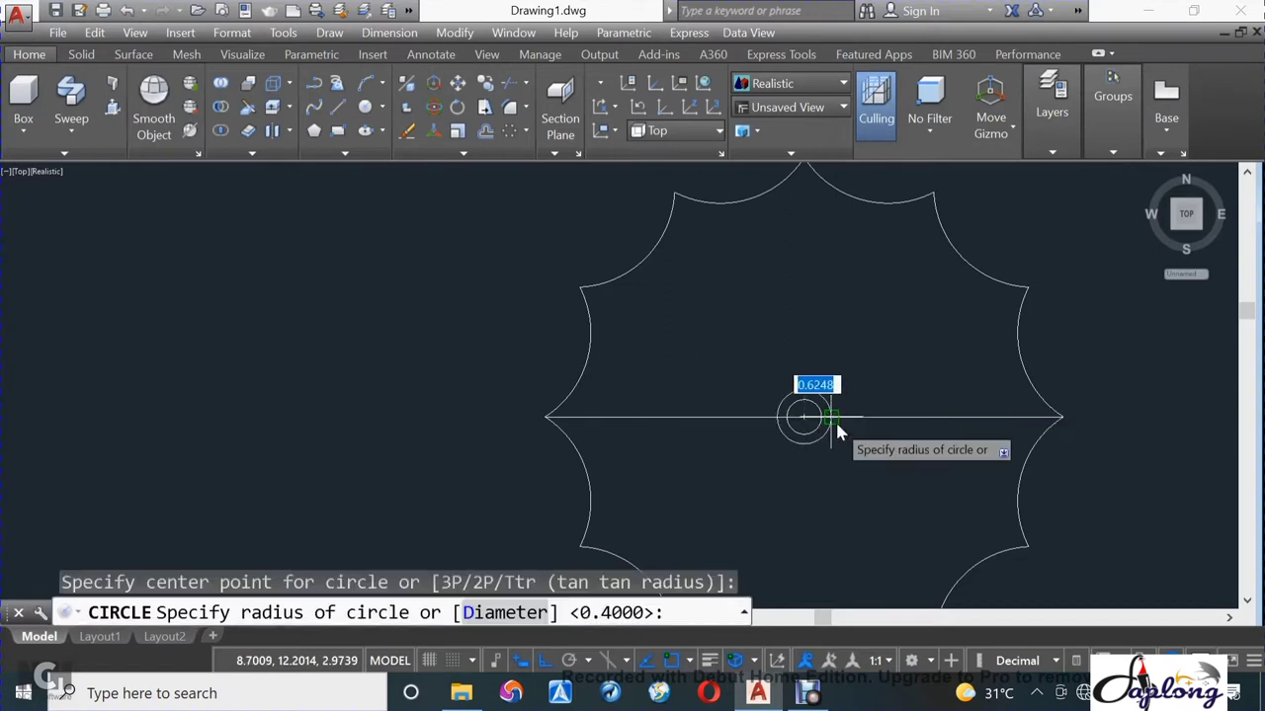
type(".3")
key("Return")
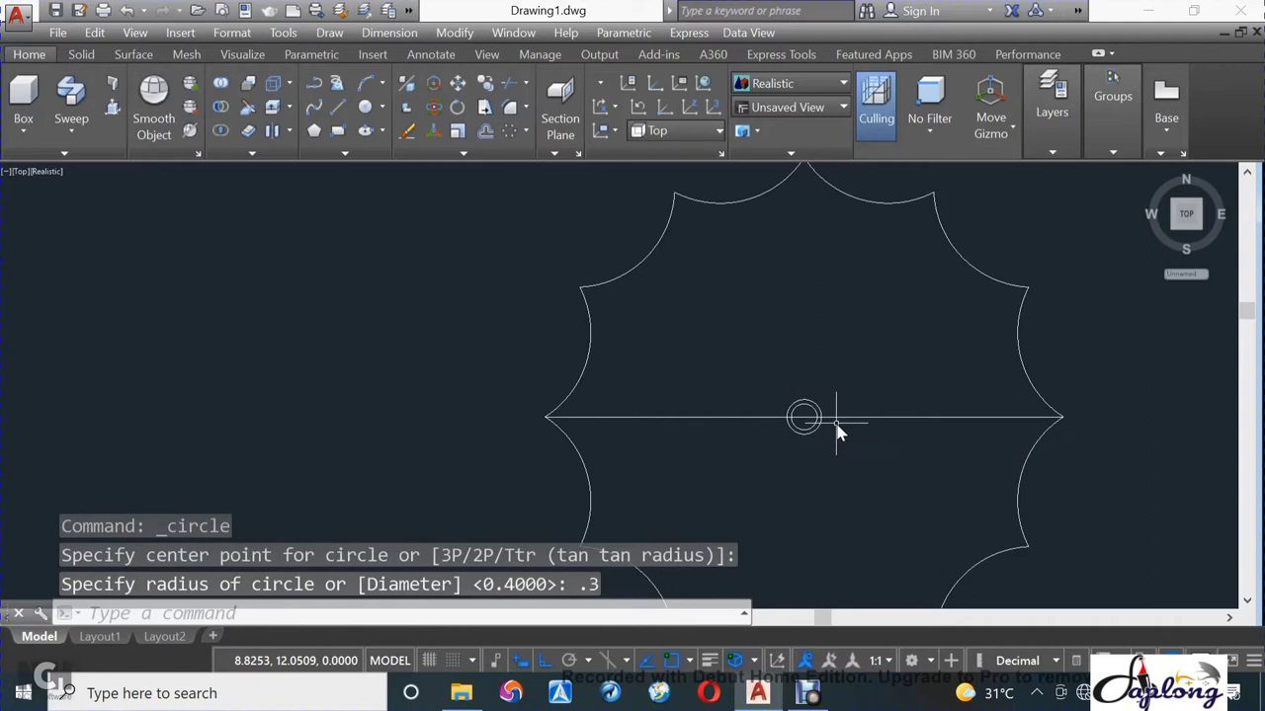
type("ORB")
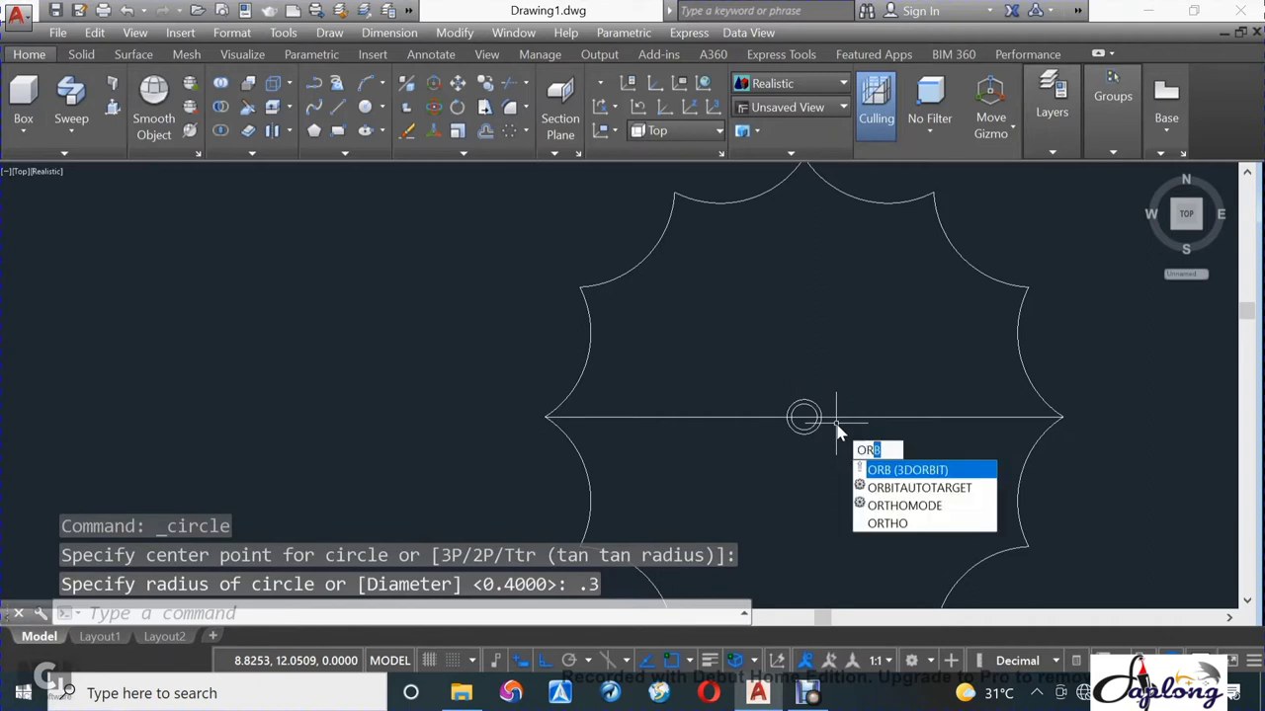
key("Return")
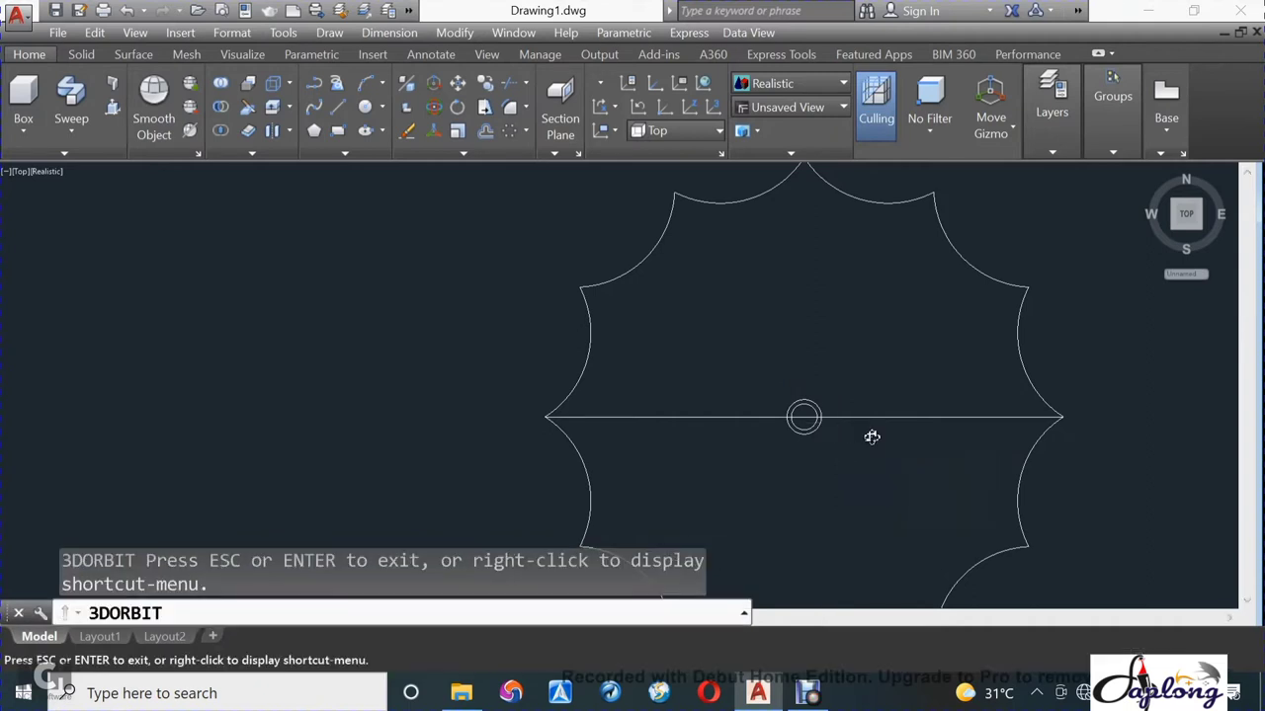
Move the small centre circle 3 units up to the top of the upright line.
mouse_move(872, 435)
left_mouse_down()
mouse_move(875, 386)
mouse_move(920, 345)
left_mouse_up()
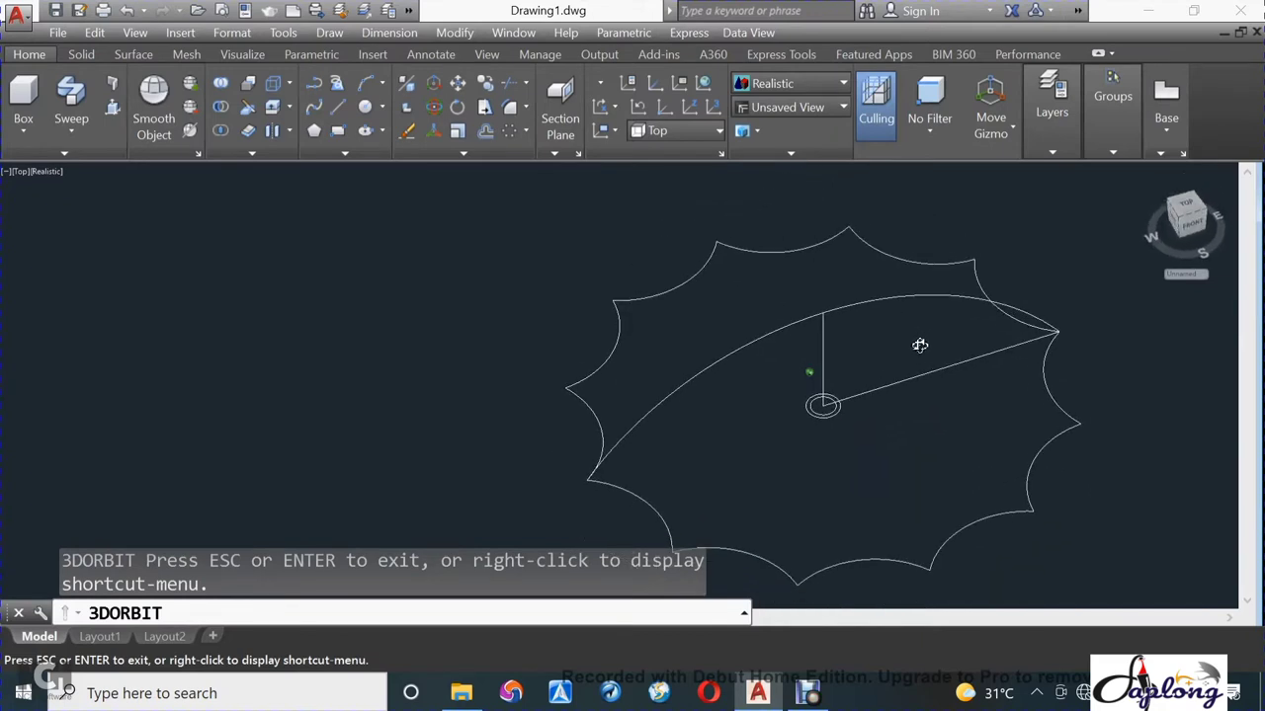
scroll(887, 376, "up", 1)
scroll(885, 378, "up", 1)
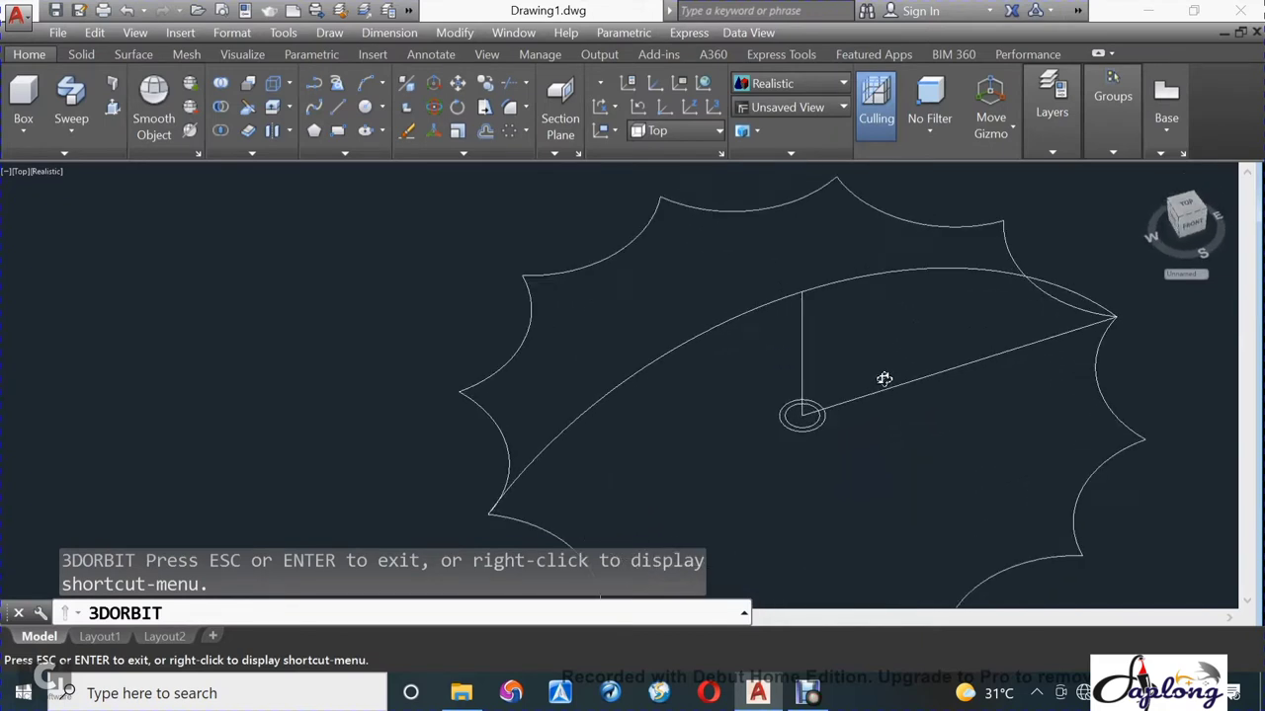
scroll(884, 378, "up", 1)
key("Escape")
type("MO")
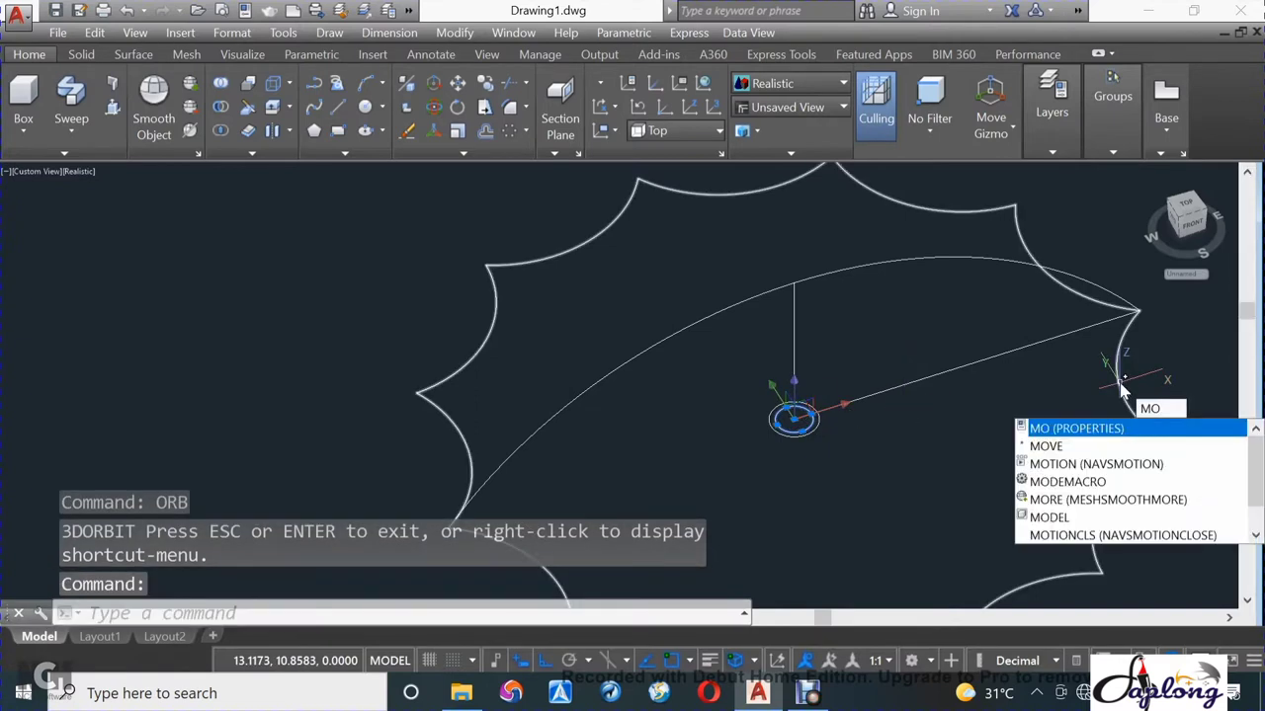
key("Down")
key("Return")
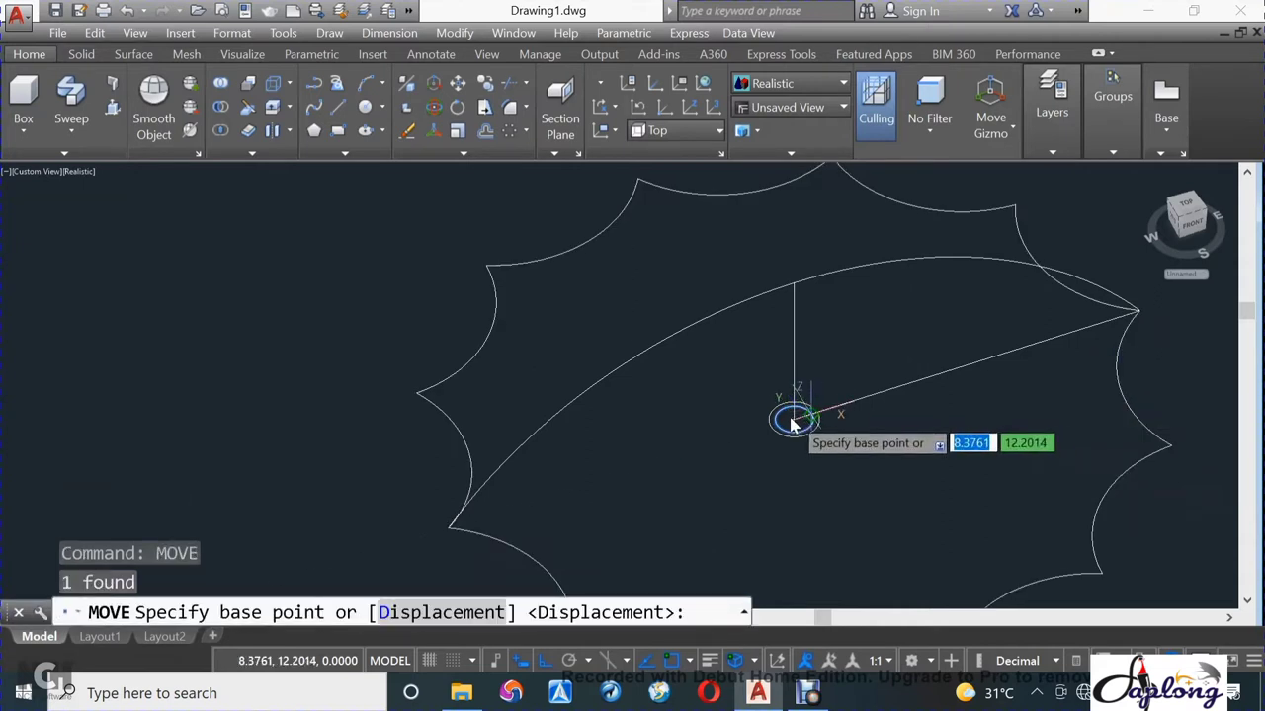
left_click(791, 418)
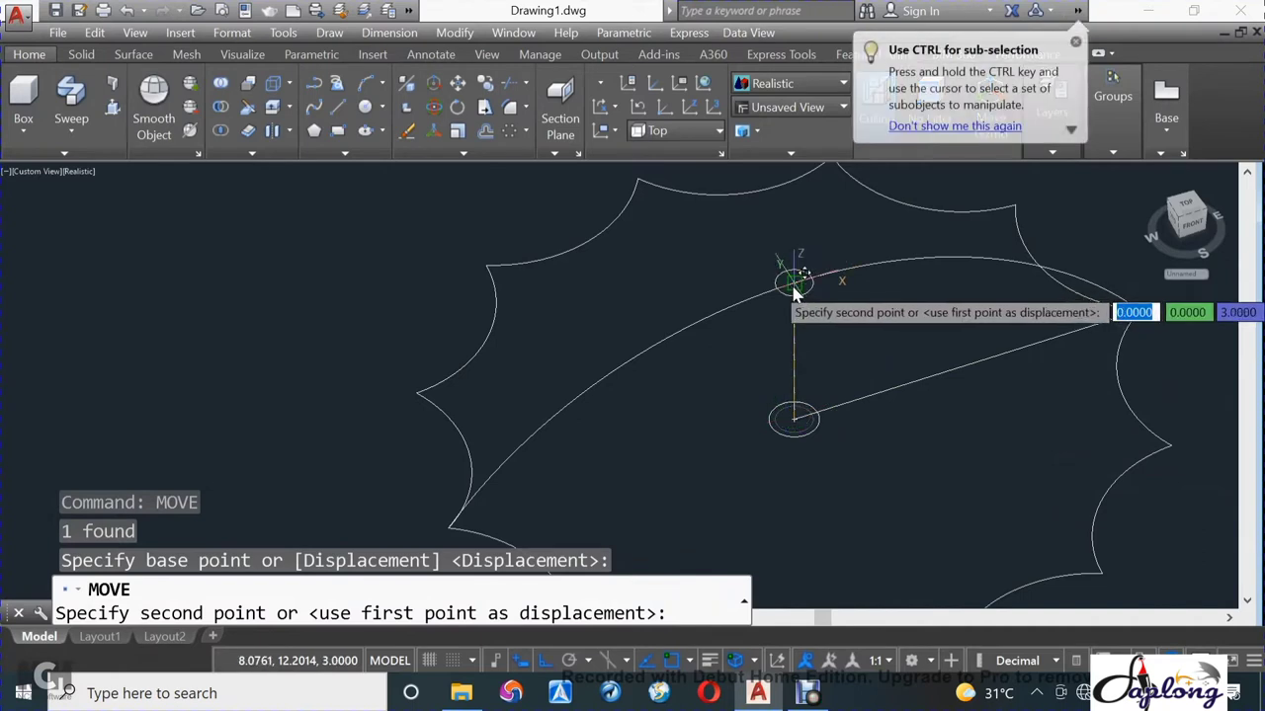
left_click(794, 285)
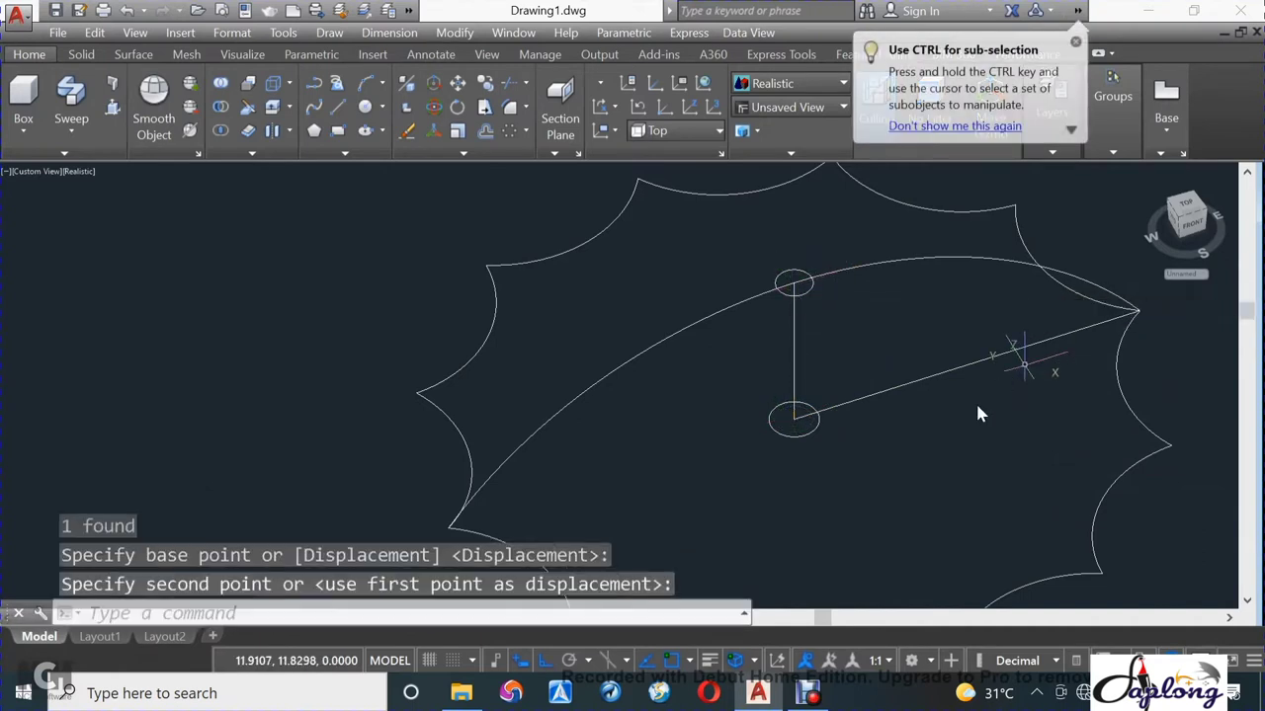
key("Escape")
type("OR")
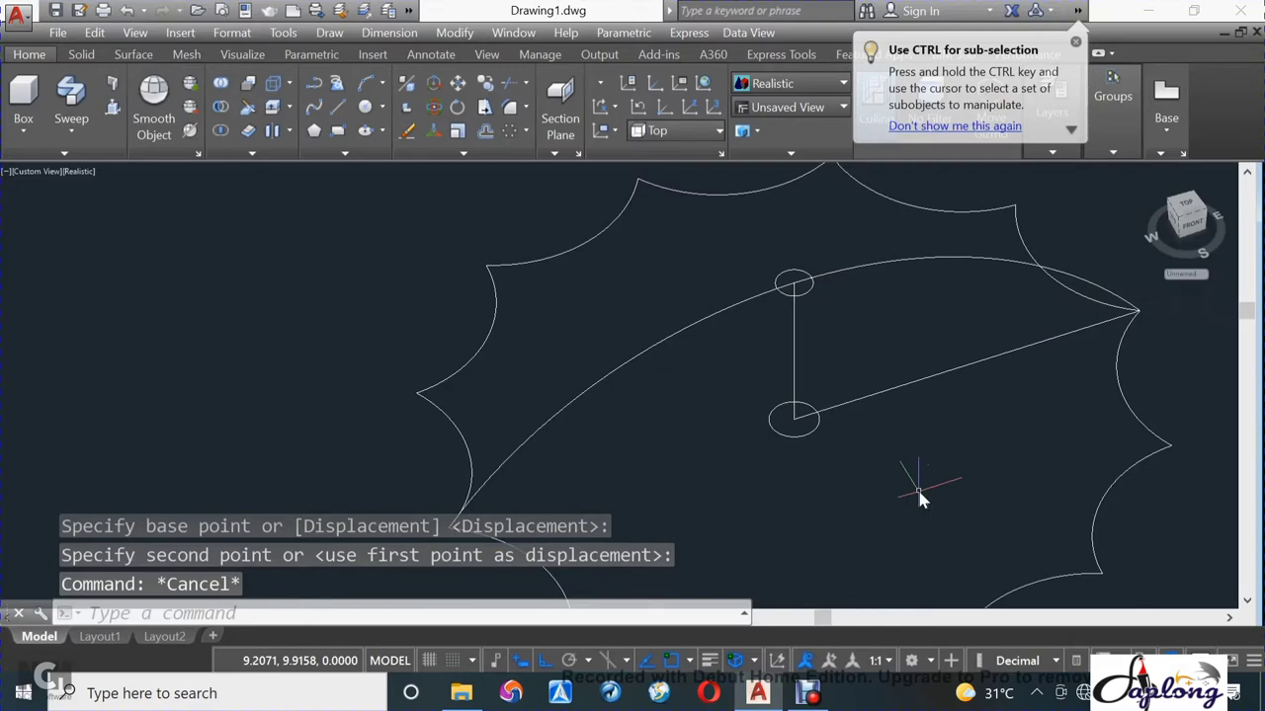
key("Return")
left_click_drag(909, 446, 847, 471)
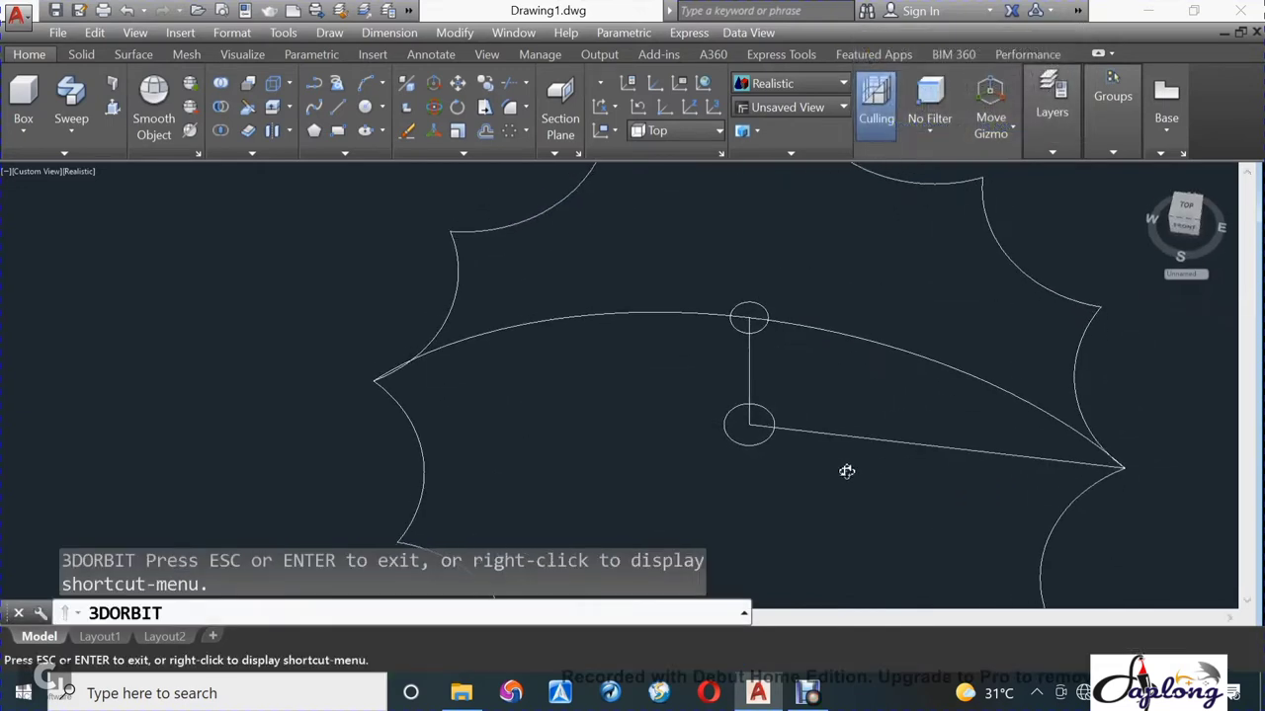
Break the dome arc into two halves at its peak.
key("Escape")
type("BREAK")
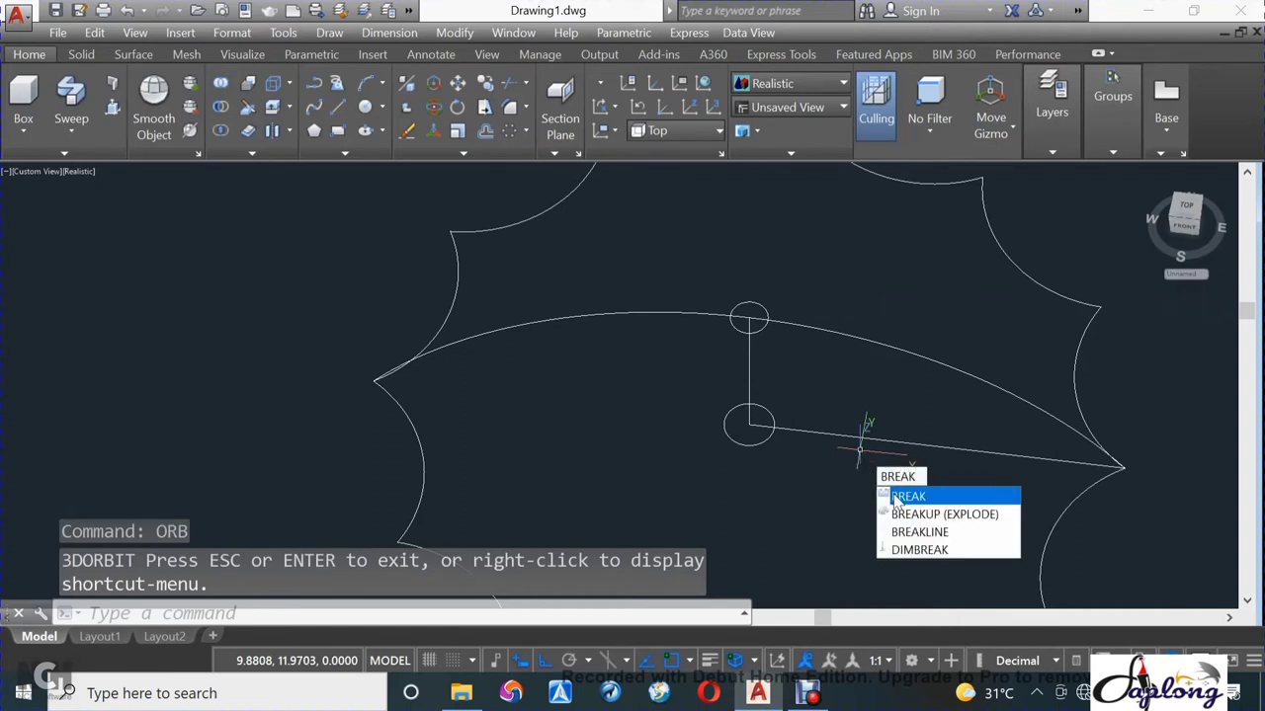
left_click(894, 496)
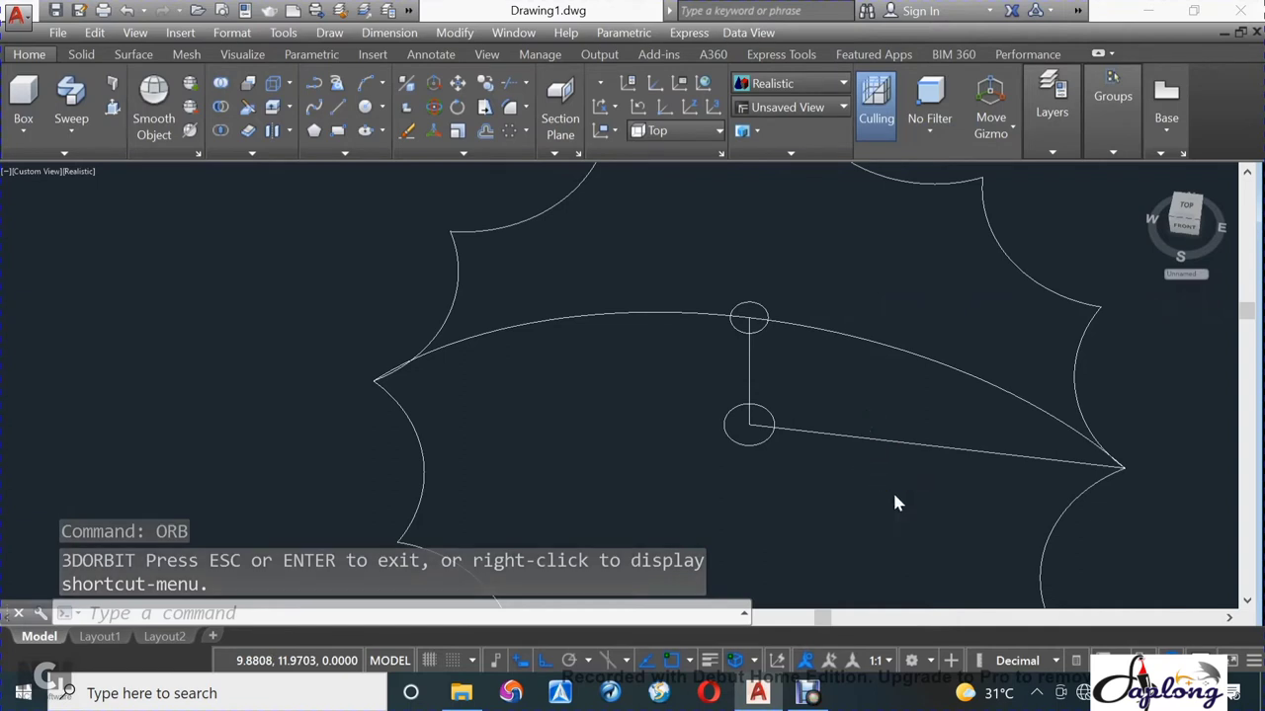
left_click(748, 324)
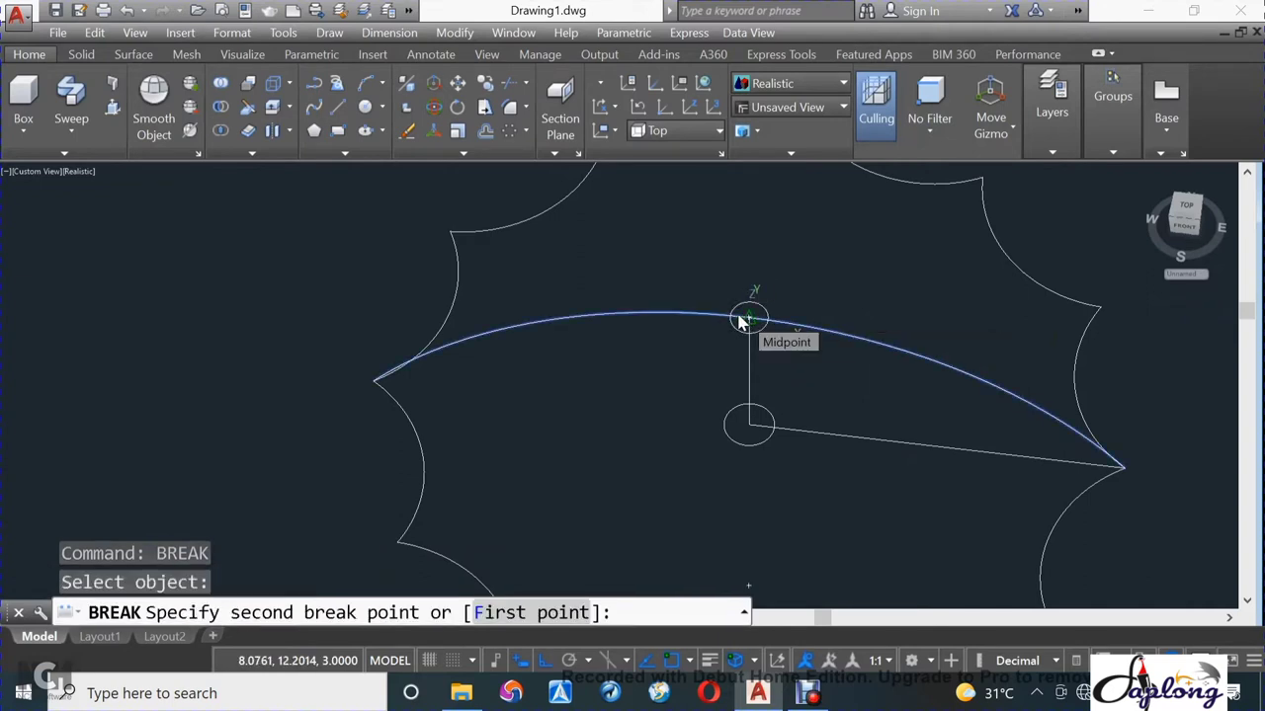
scroll(736, 318, "up", 2)
left_click(739, 314)
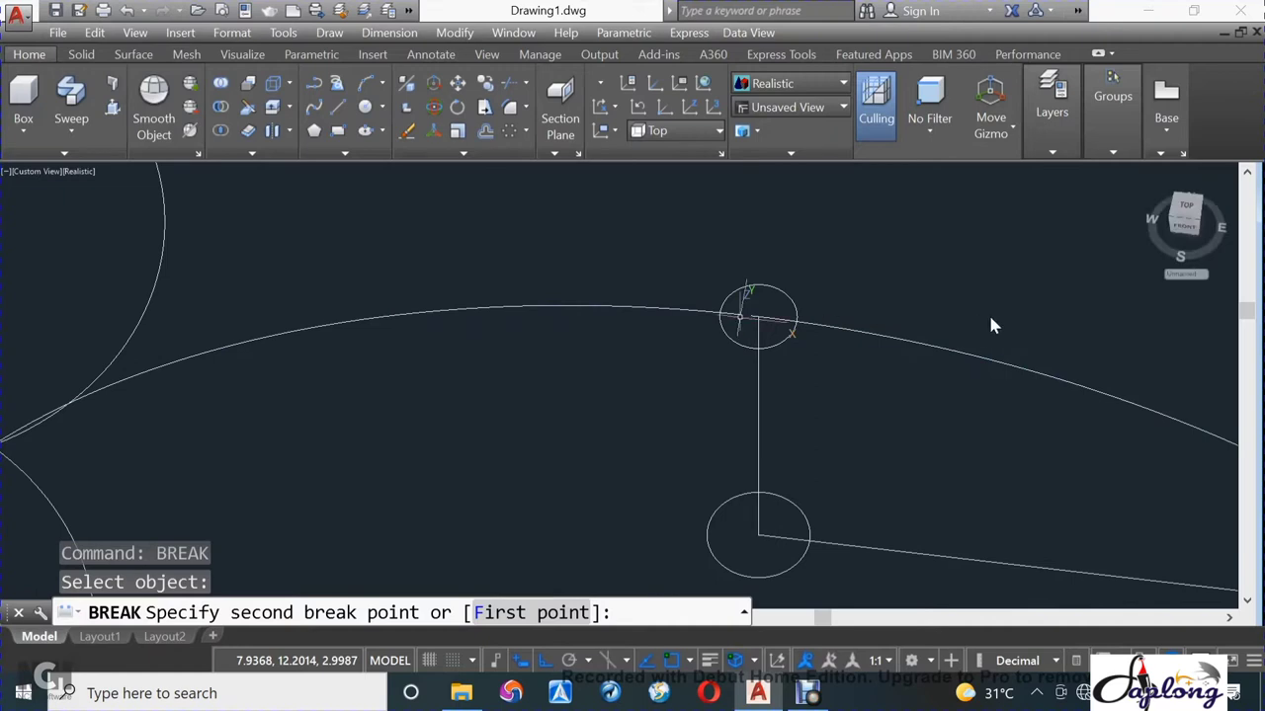
Erase the right half of the arc, leaving one curved rib from rim to top.
scroll(979, 332, "down", 3)
scroll(974, 332, "down", 2)
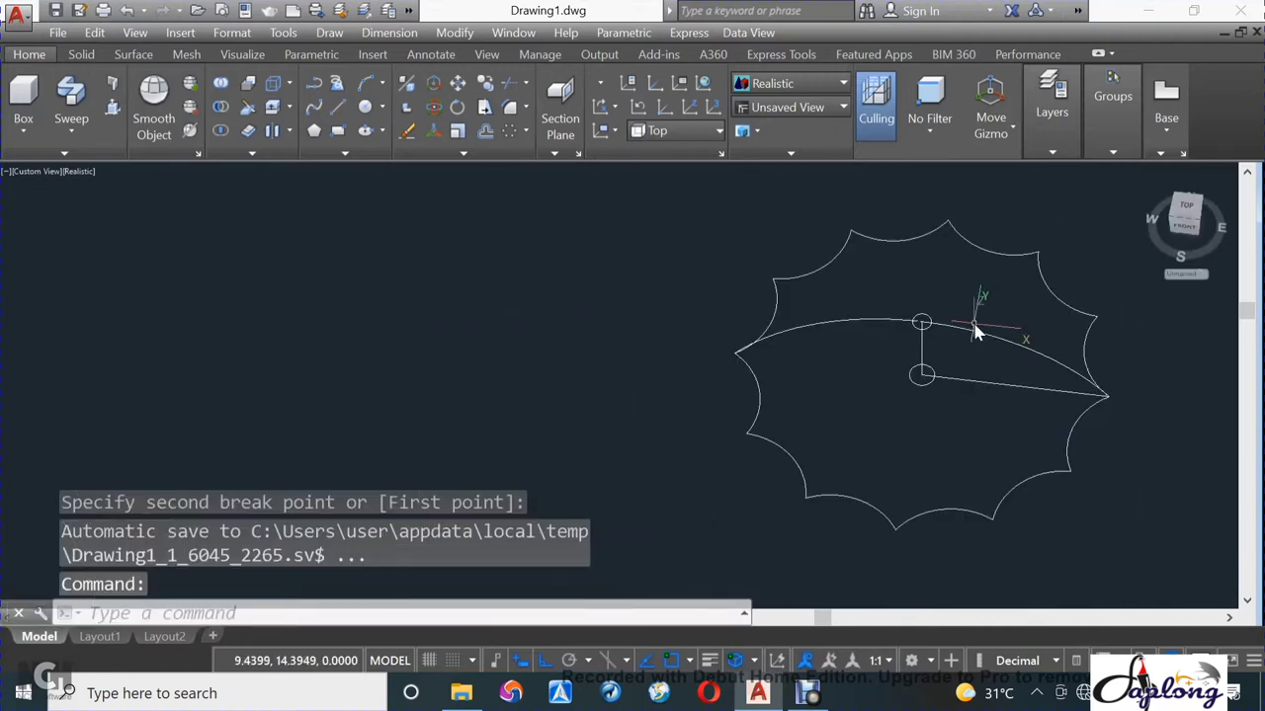
scroll(974, 333, "up", 3)
left_click(971, 339)
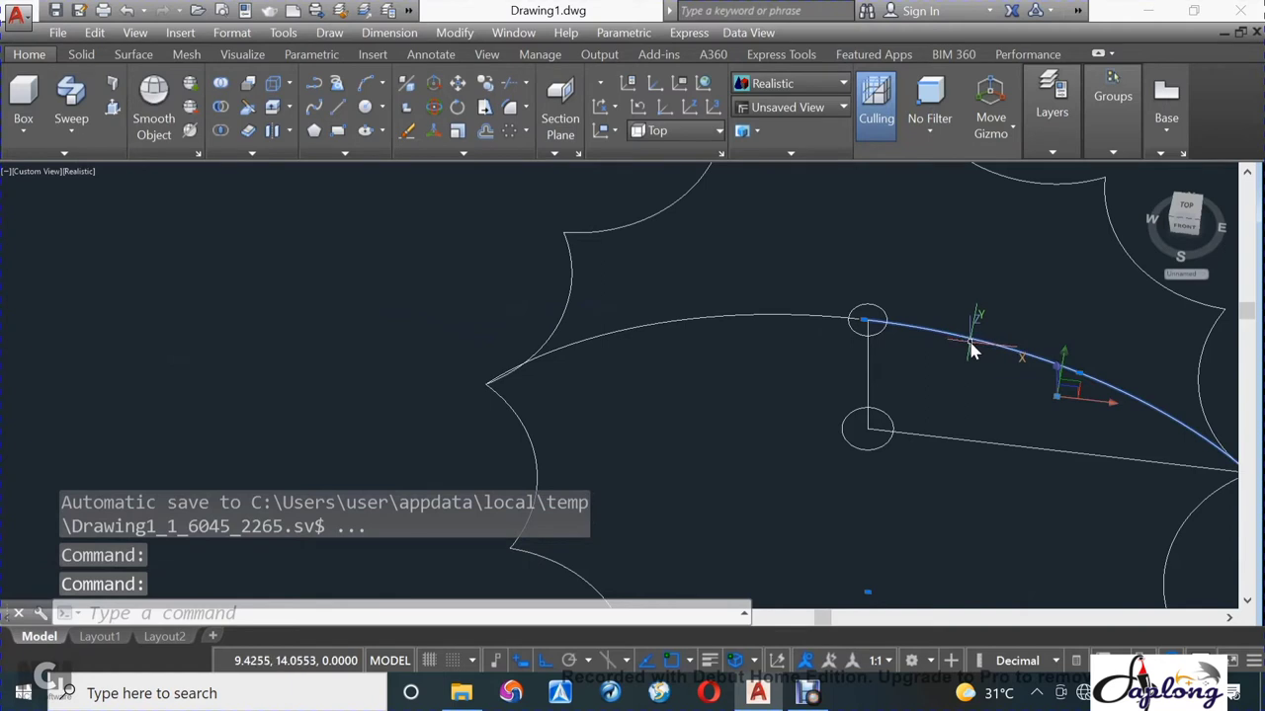
type("e")
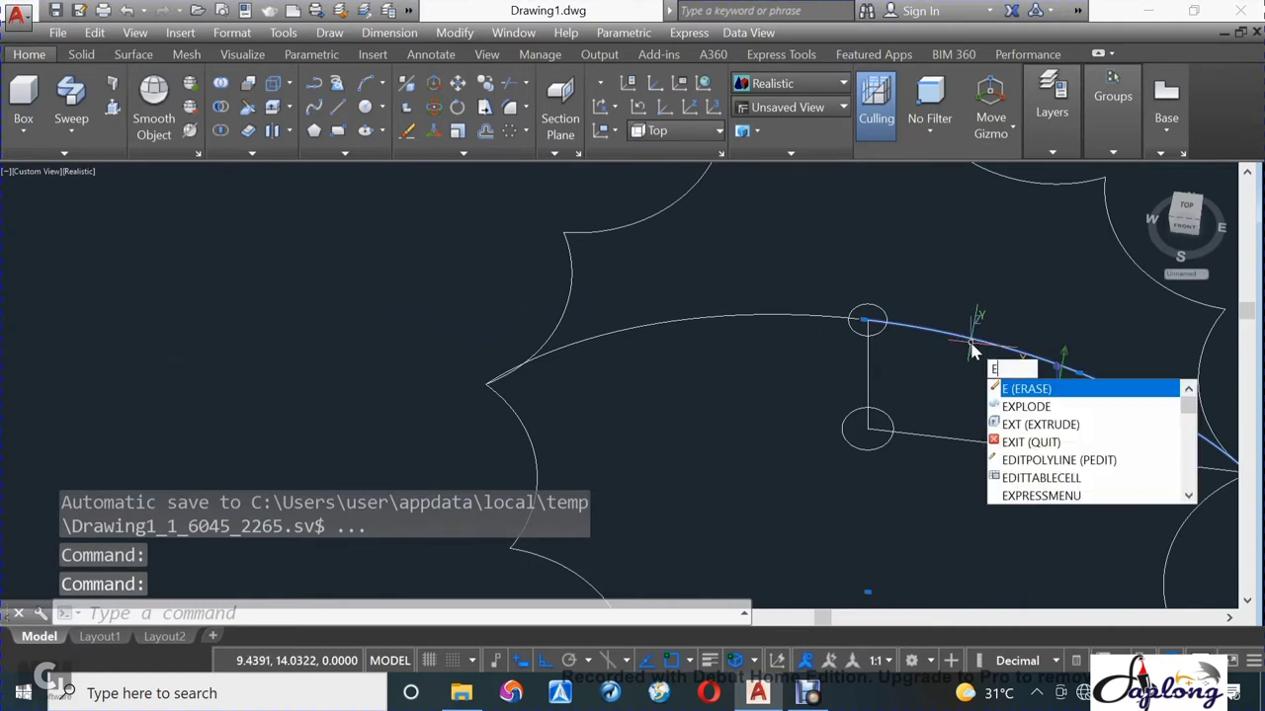
key("Return")
scroll(971, 348, "down", 4)
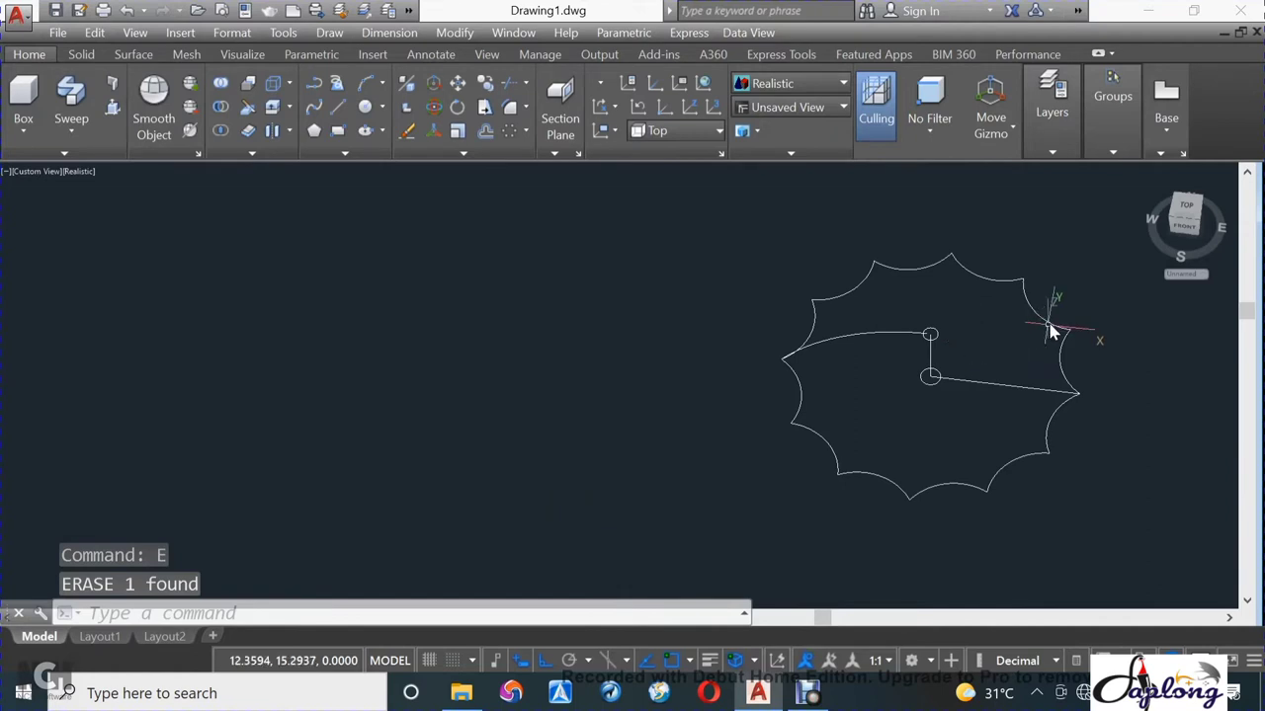
left_click(1052, 331)
type("X")
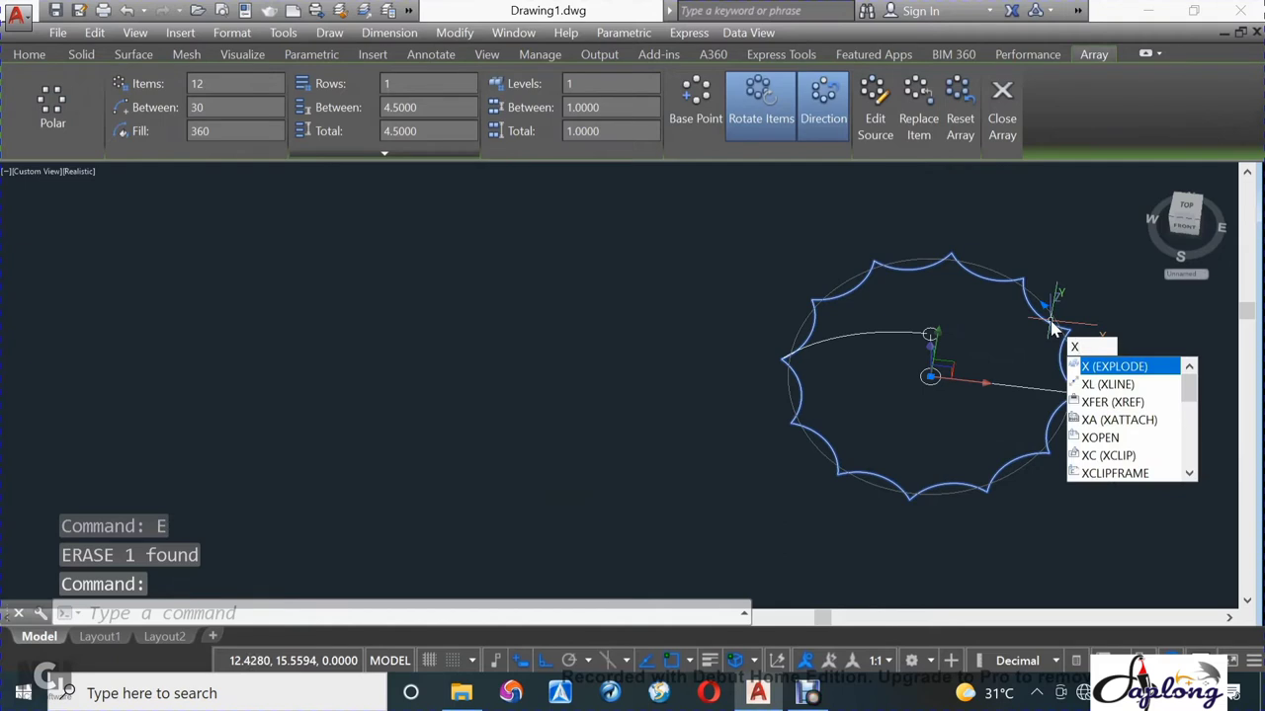
Explode the outline array, then polar-array the rib arc 12 times around the top circle's centre.
key("Return")
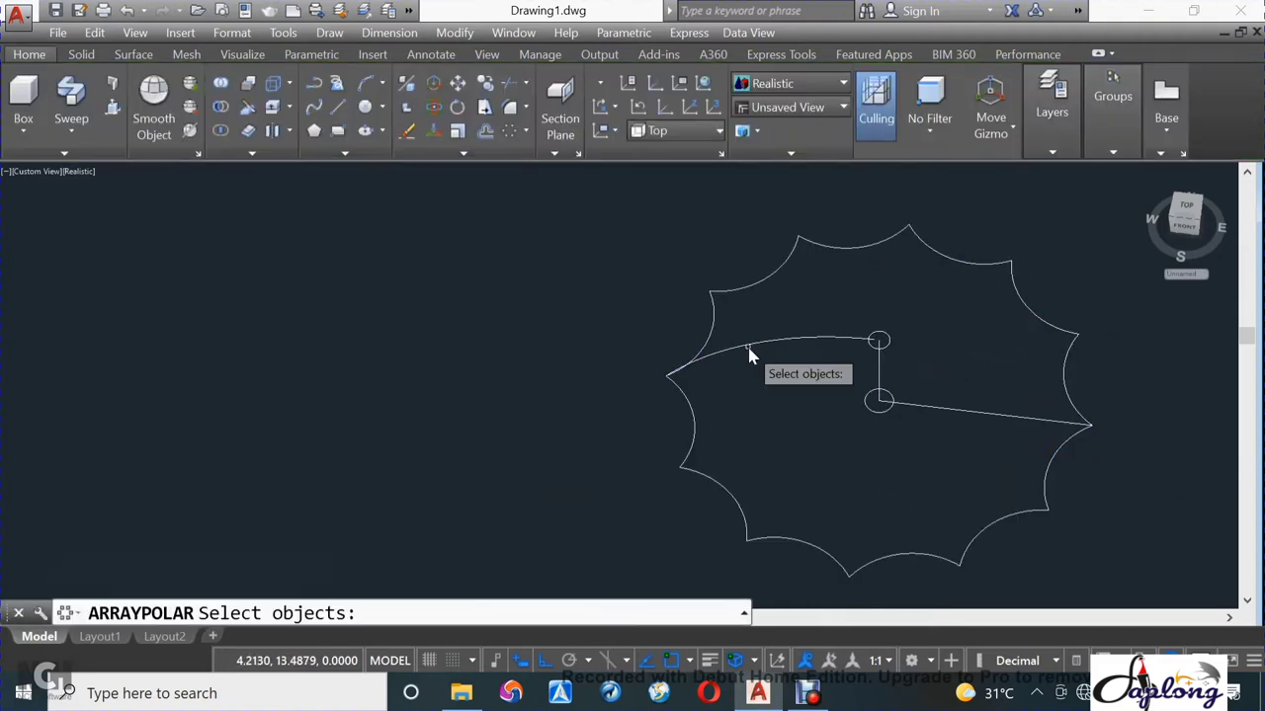
left_click(749, 347)
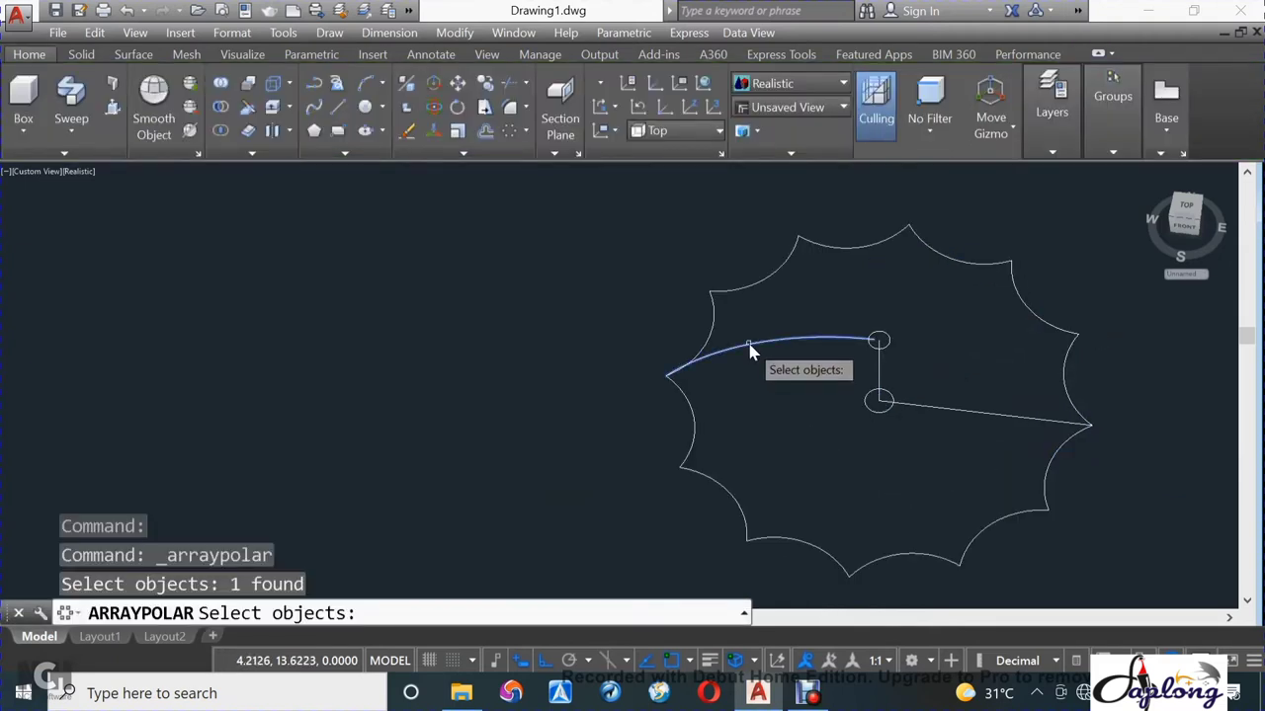
key("Return")
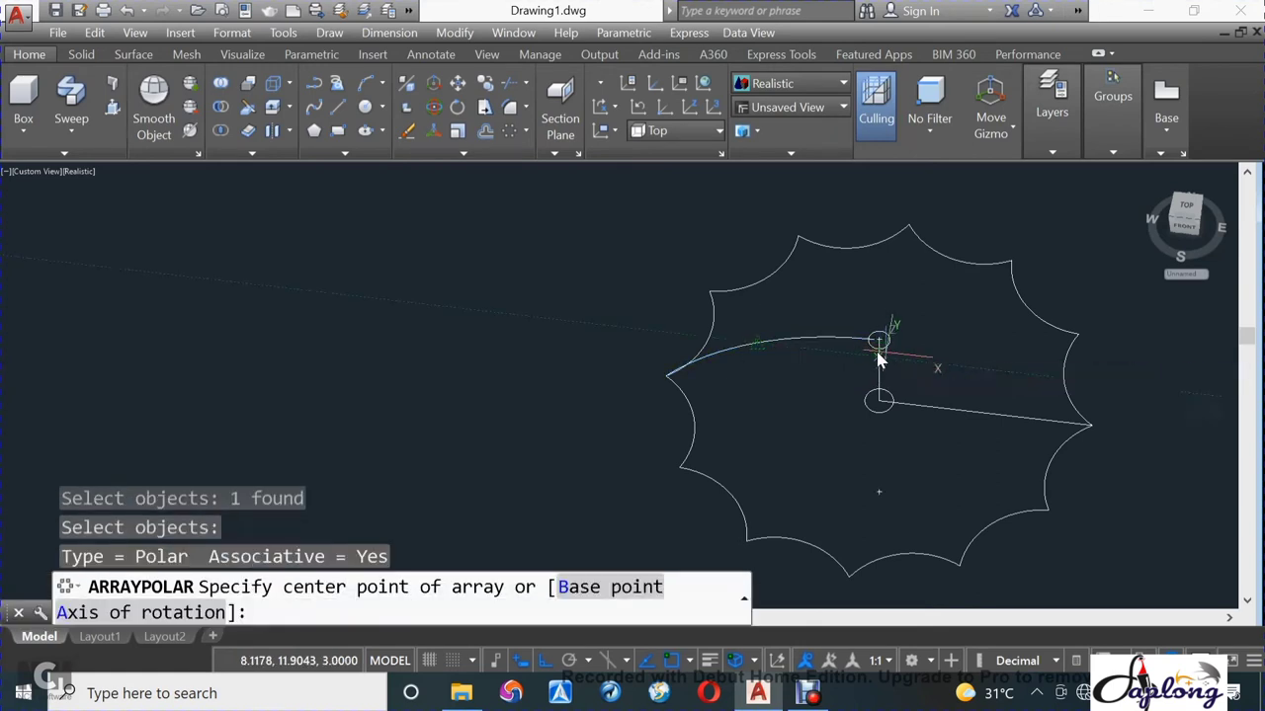
scroll(880, 341, "up", 3)
scroll(881, 339, "up", 2)
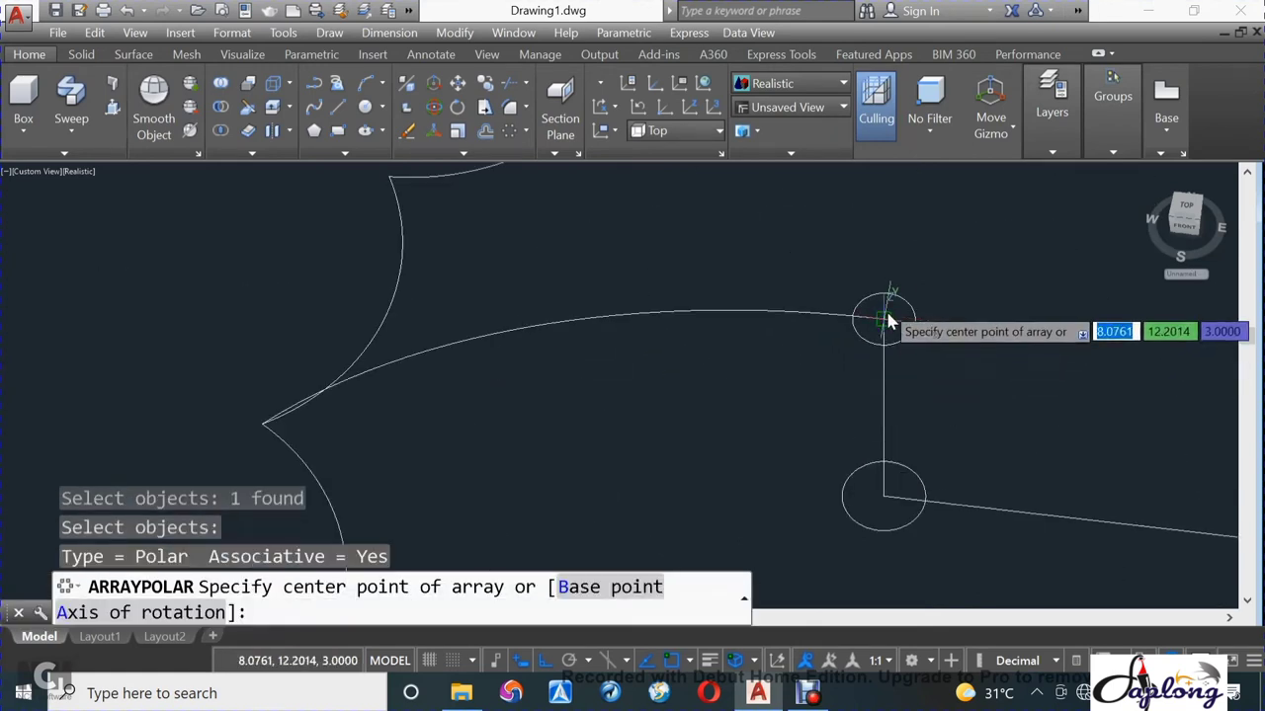
left_click(887, 332)
left_click(888, 332)
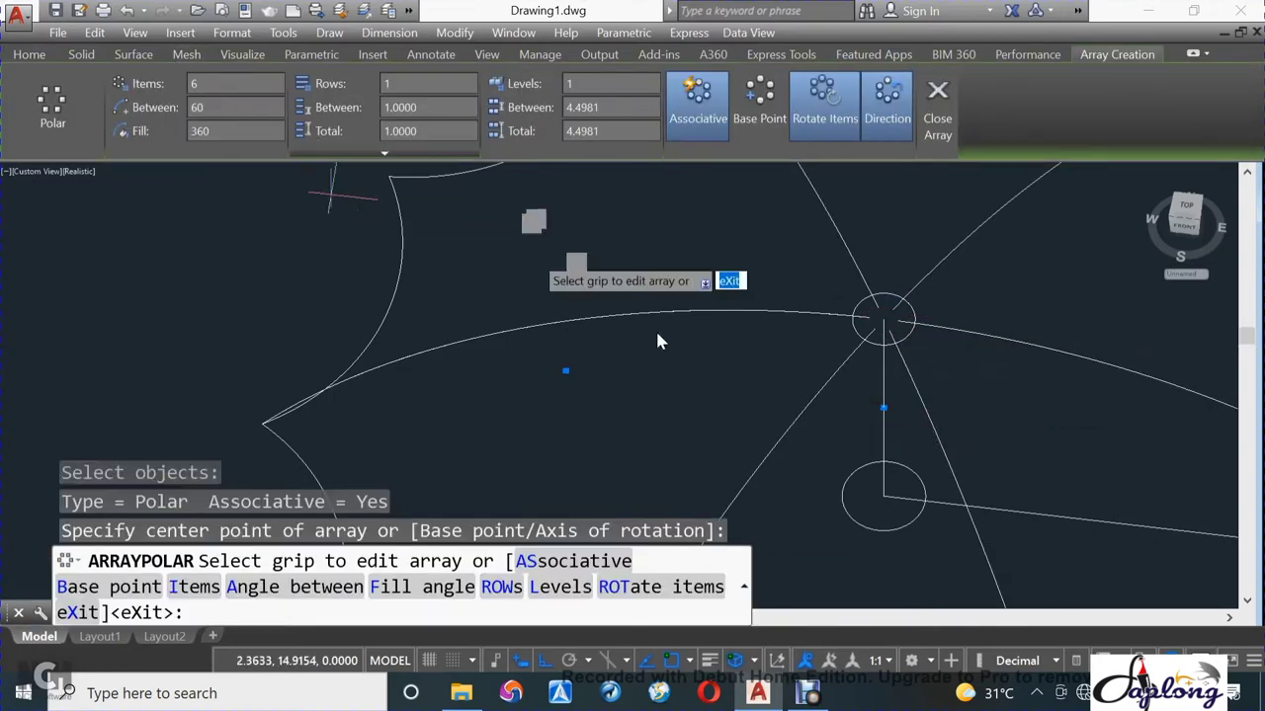
scroll(666, 355, "down", 2)
scroll(667, 356, "down", 2)
type("12")
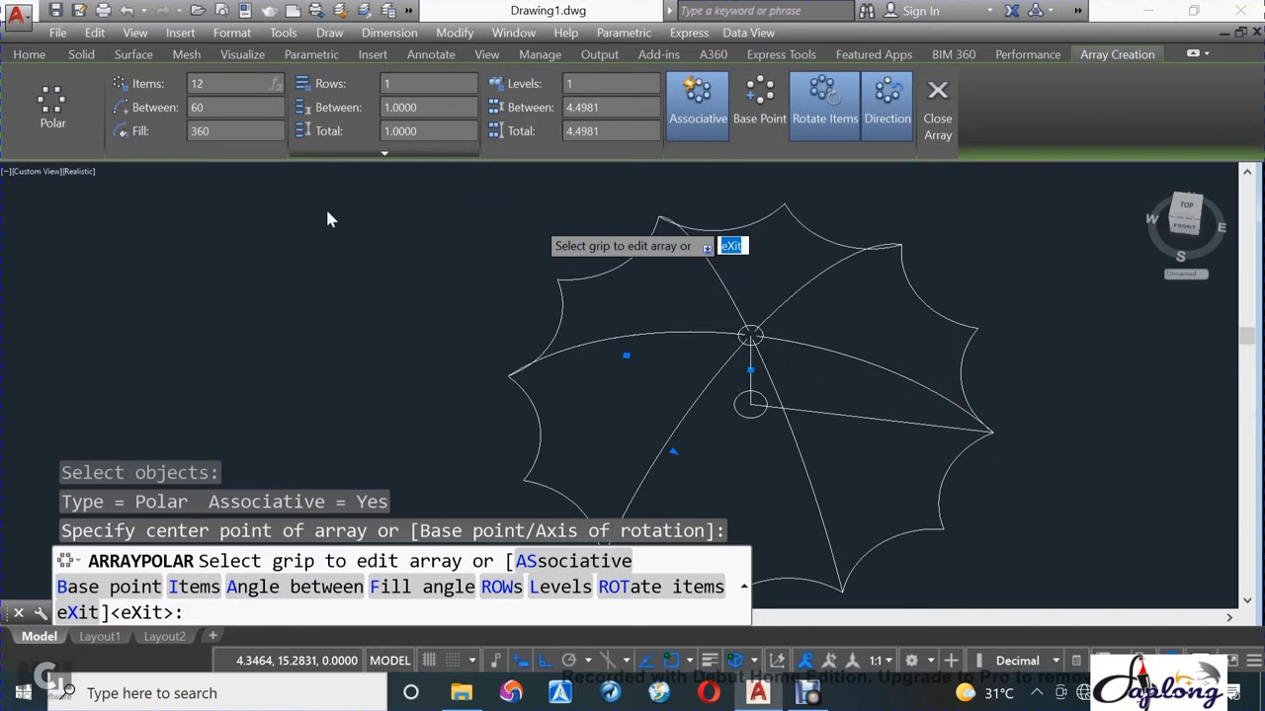
key("Return")
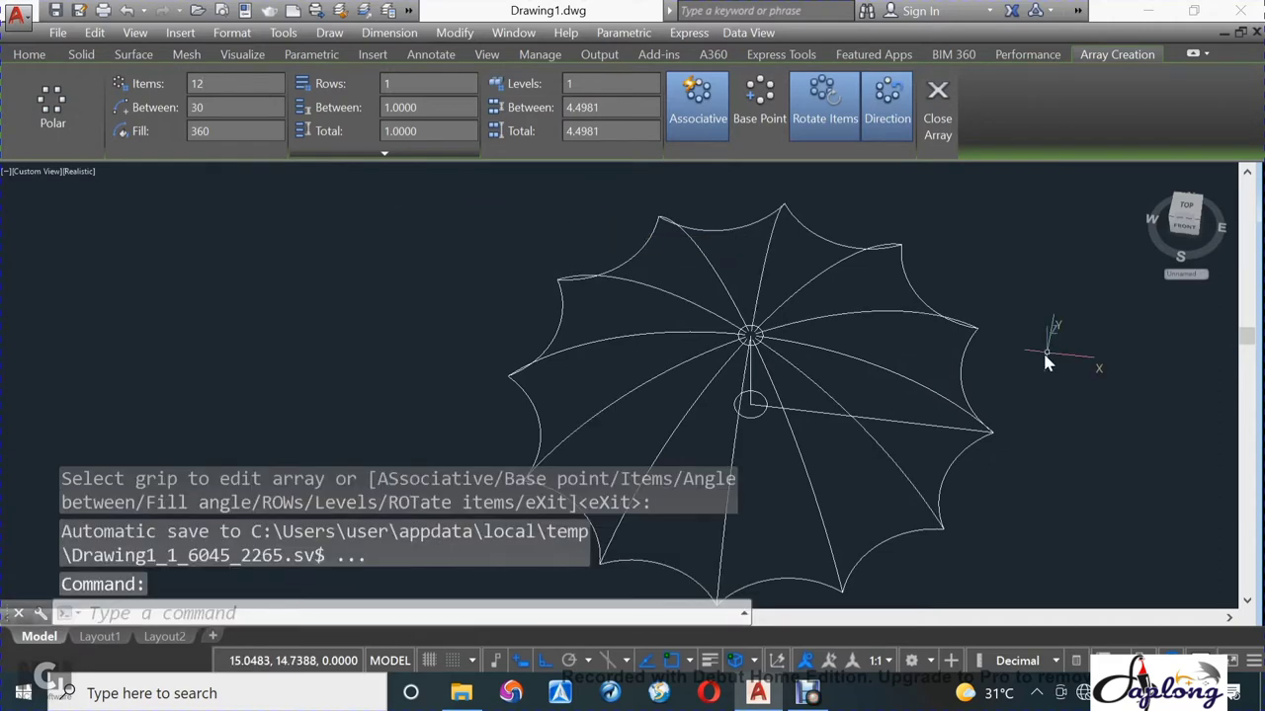
key("Escape")
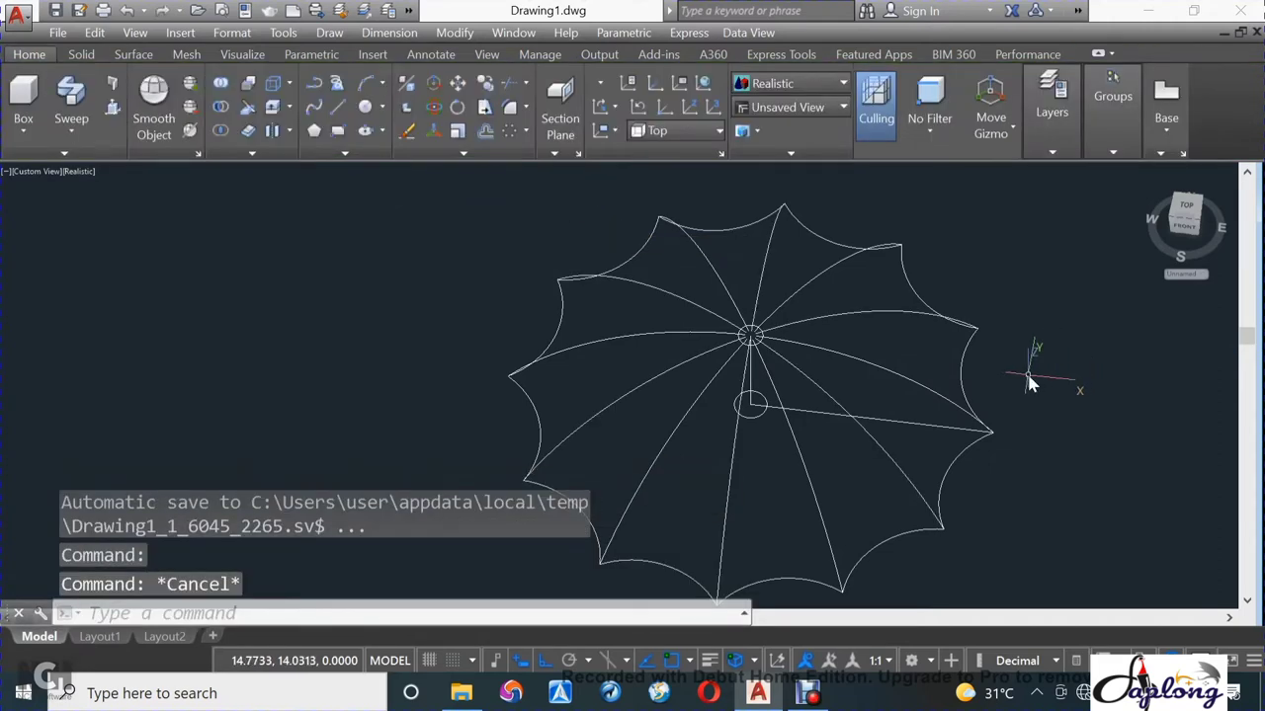
Copy the shaft line, lower circle and horizontal line to the right of the umbrella frame.
middle_click_drag(1028, 383, 1025, 393, "shift")
mouse_move(1035, 339)
middle_mouse_down("shift")
mouse_move(1044, 310)
mouse_move(1003, 369)
mouse_move(1076, 339)
mouse_move(1024, 363)
middle_mouse_up("shift")
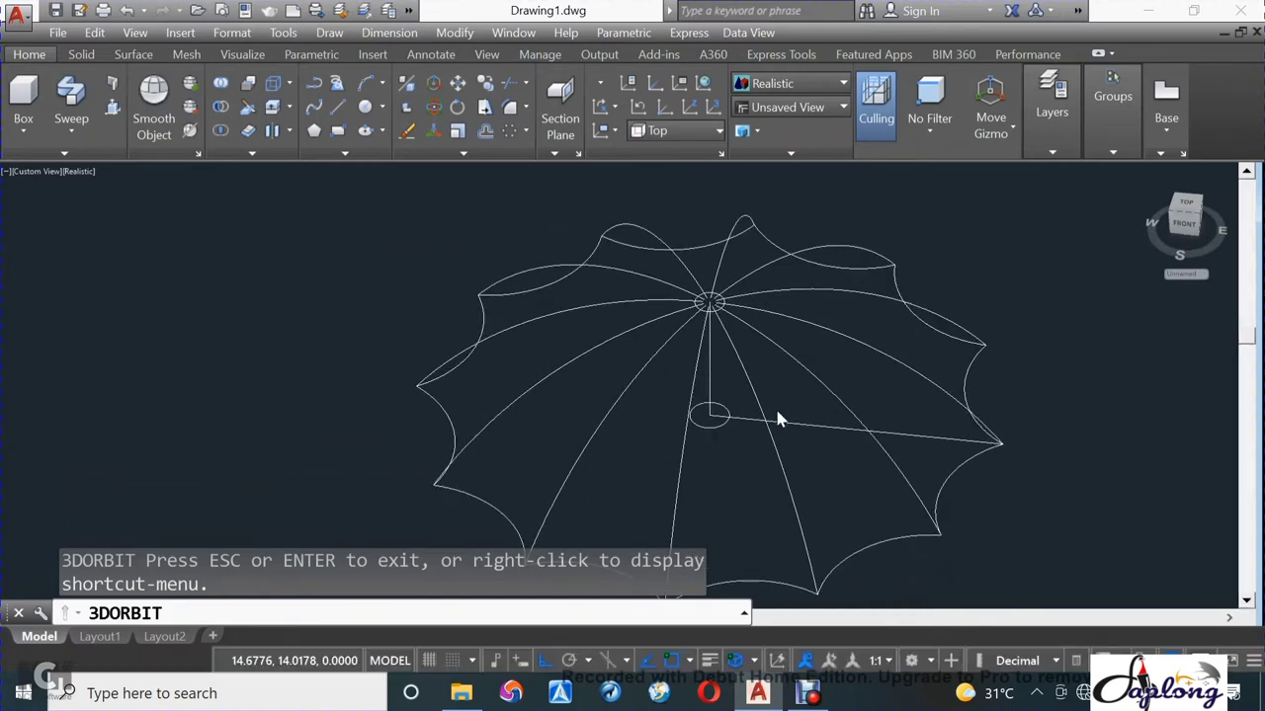
left_click(742, 395)
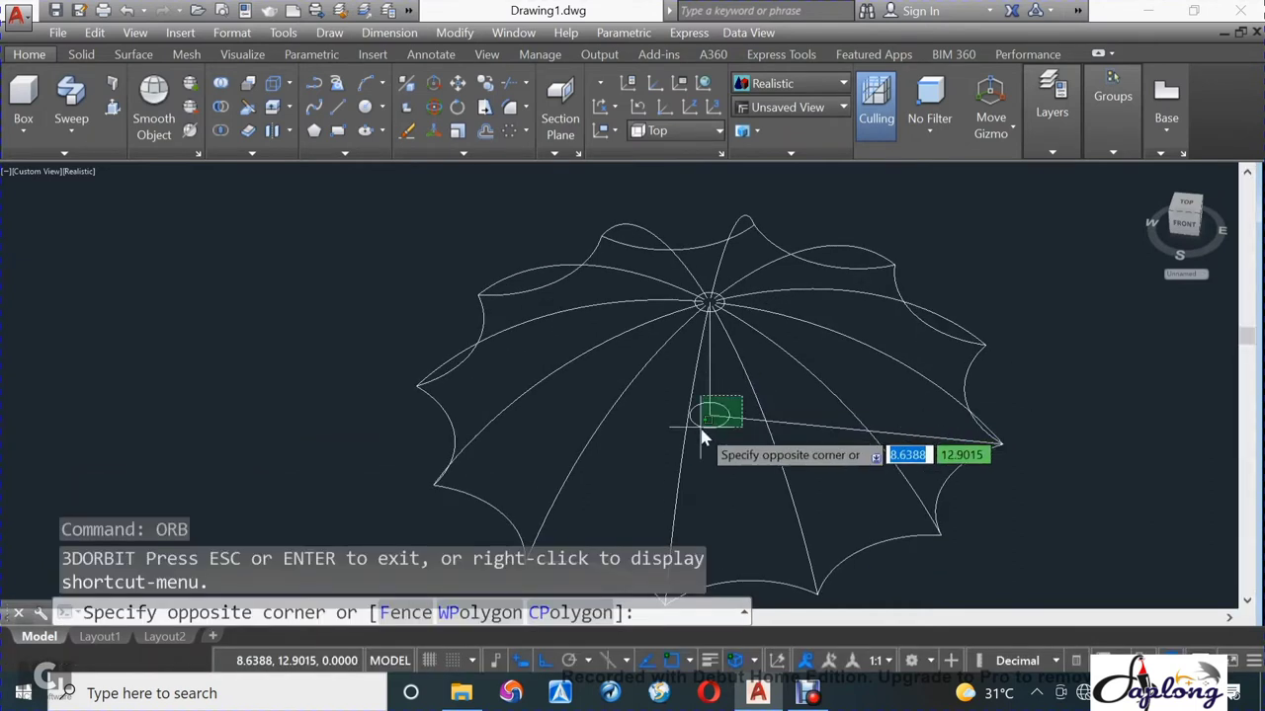
left_click(701, 437)
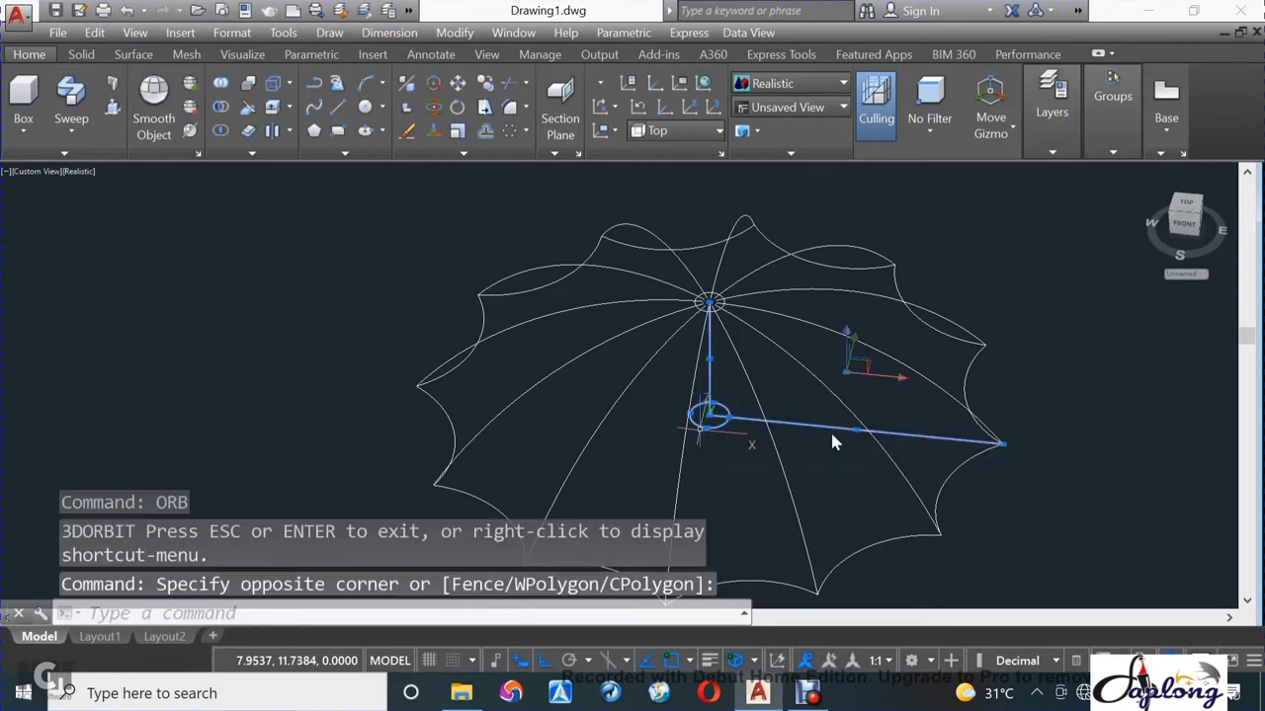
type("co")
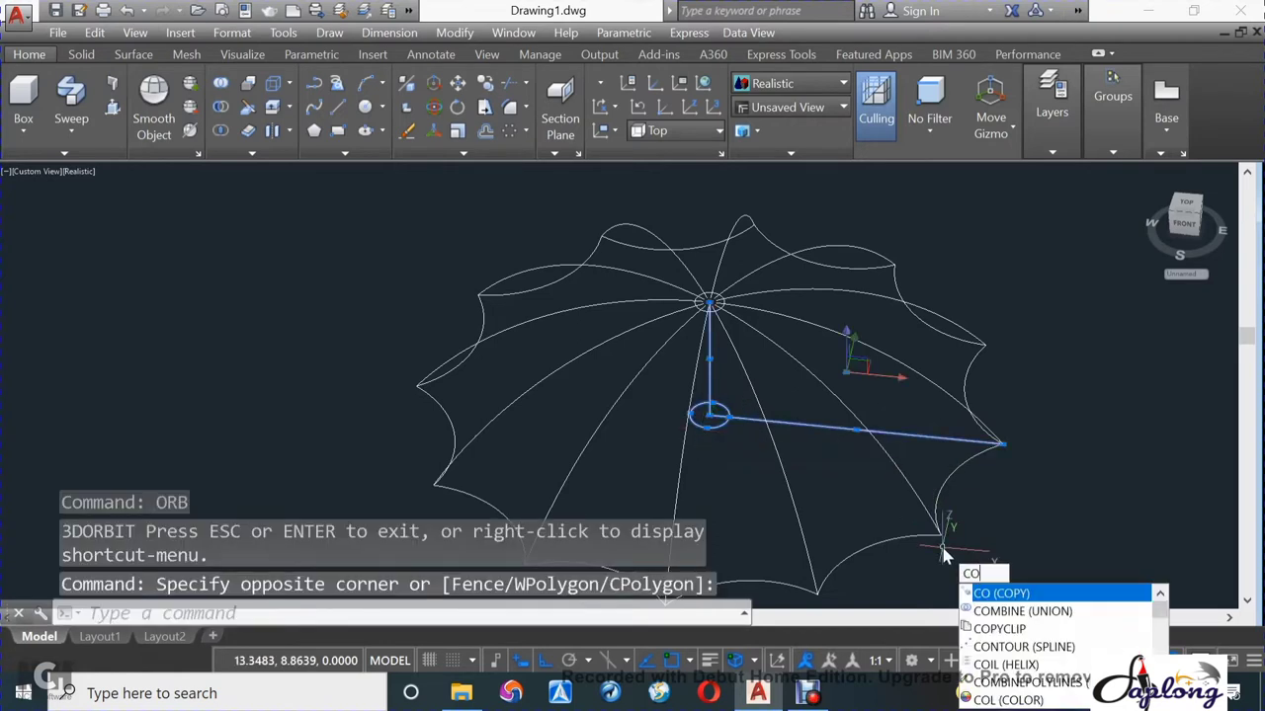
key("Return")
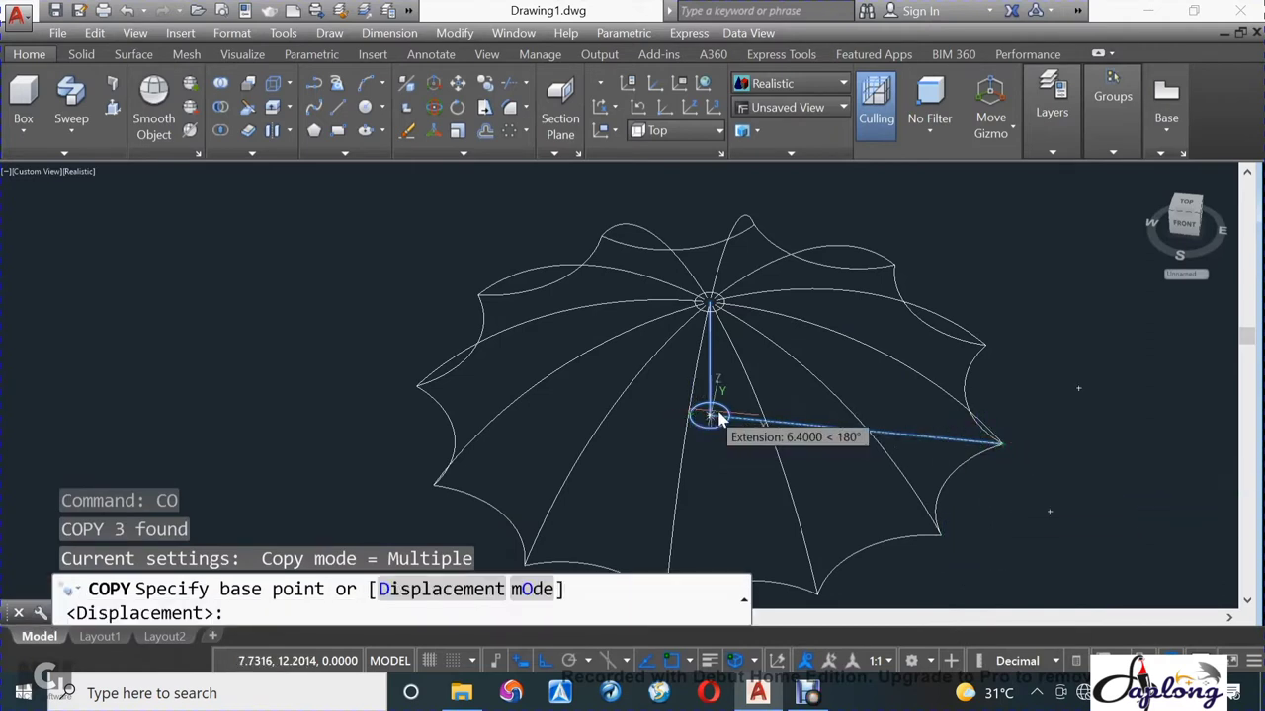
left_click(1111, 437)
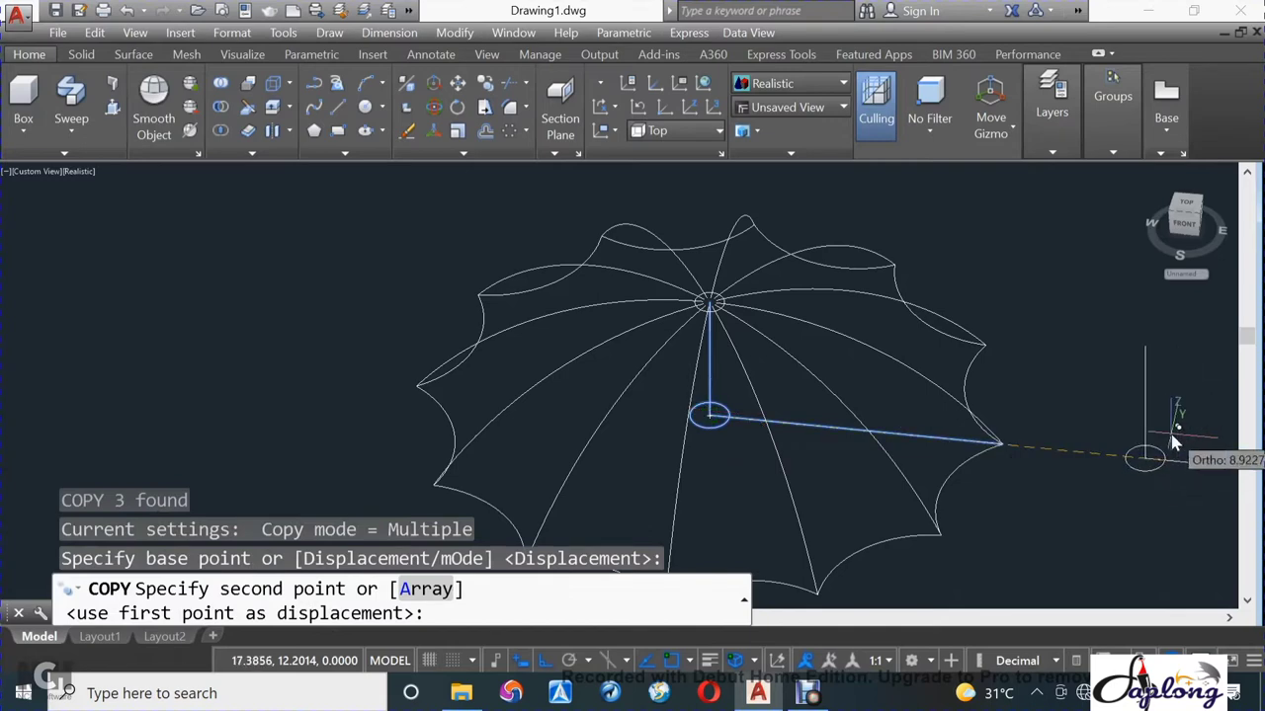
left_click(1189, 444)
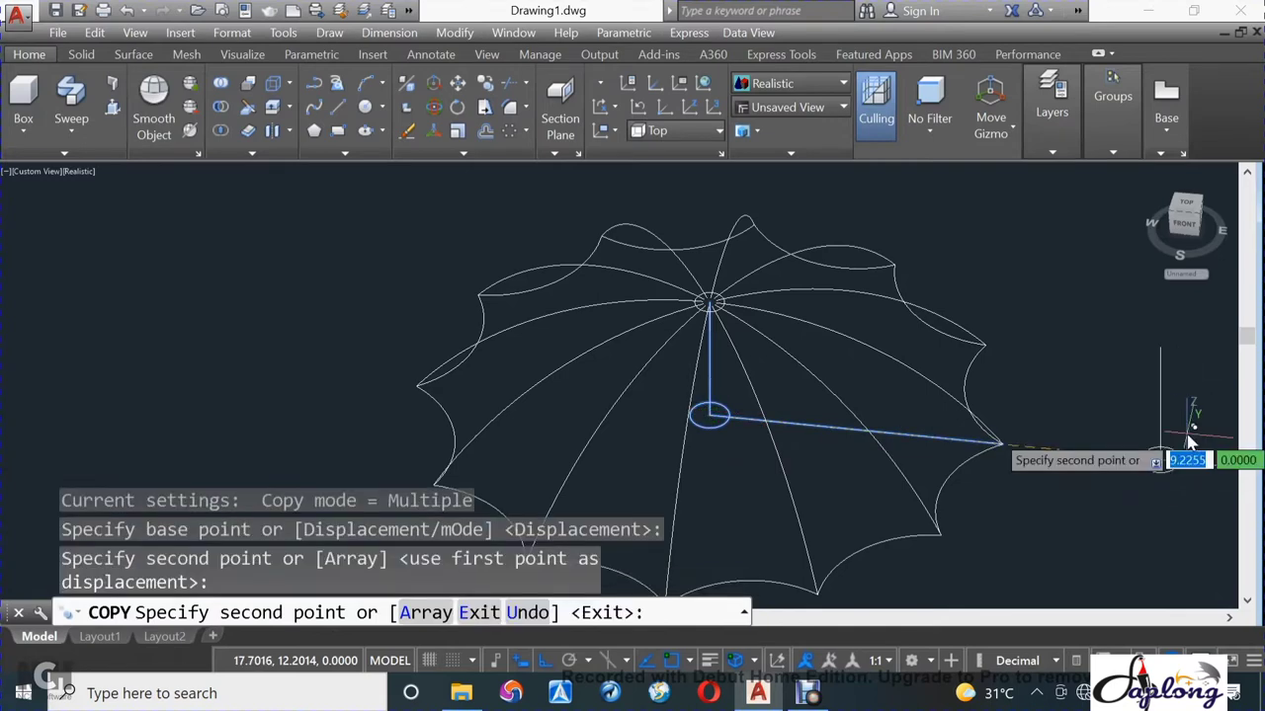
Break the top circle down to a tiny arc at the apex.
key("Return")
scroll(733, 453, "up", 4)
type("BREAK")
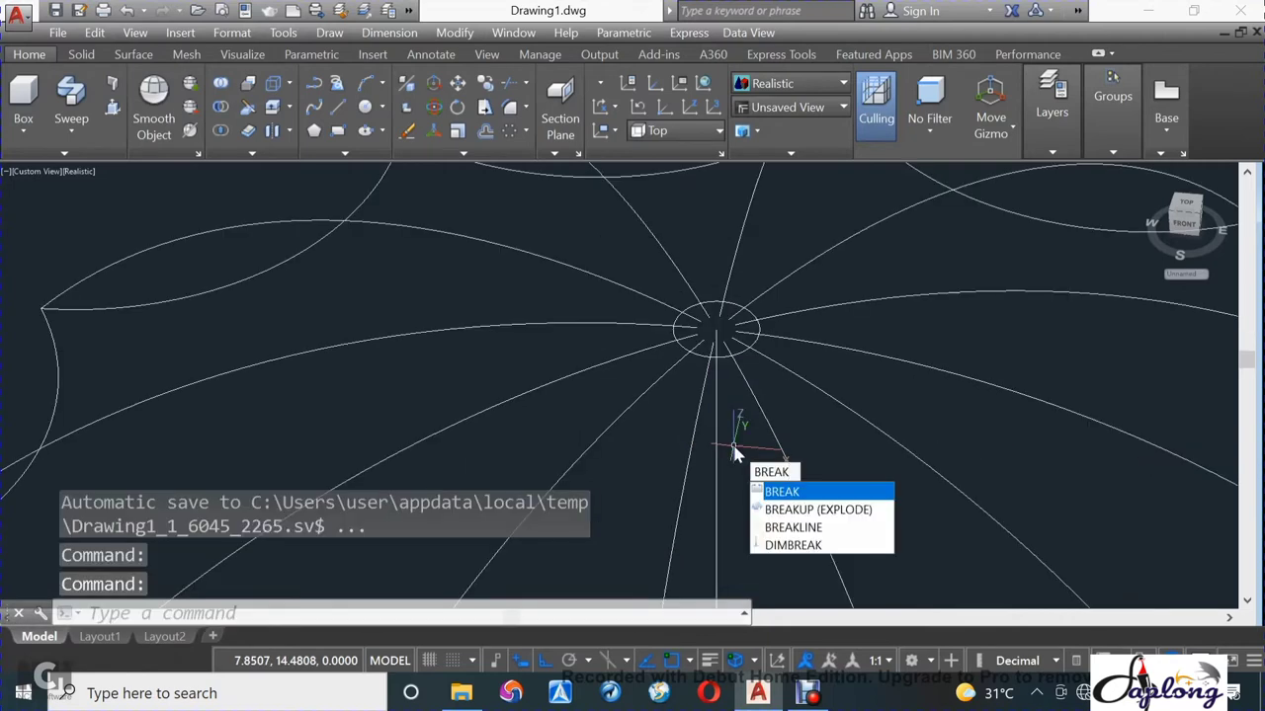
key("Return")
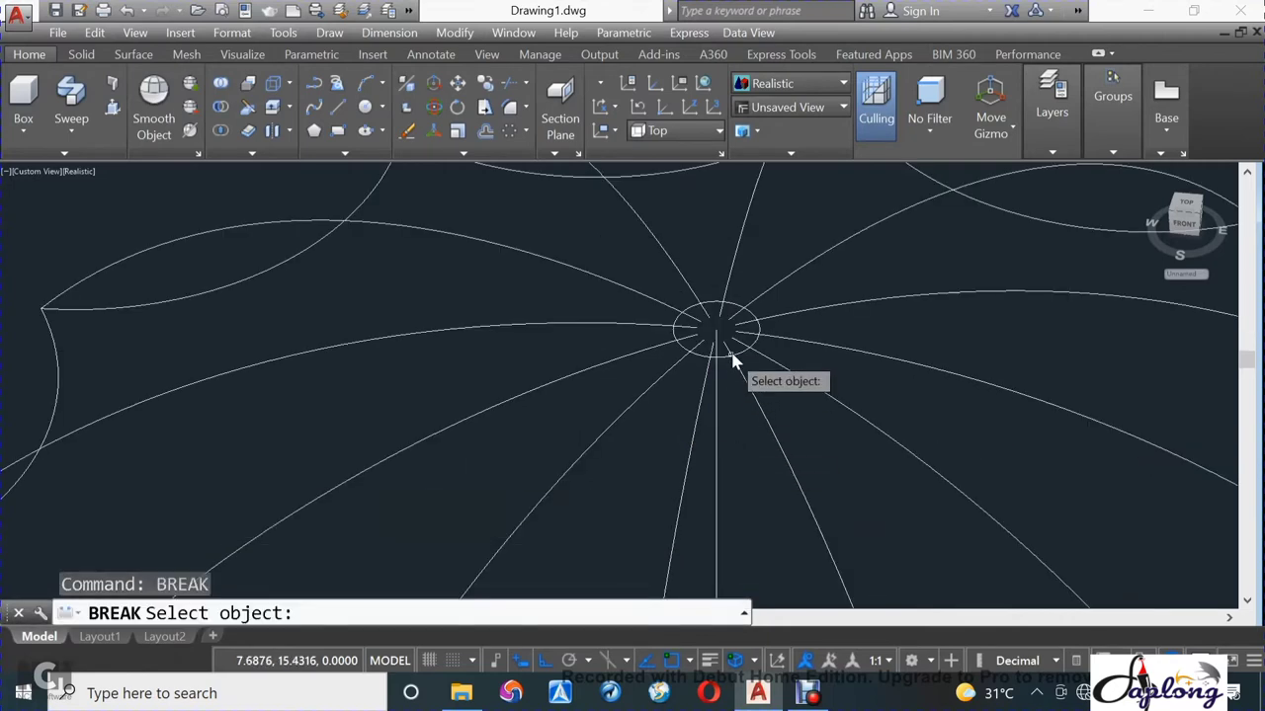
left_click(734, 358)
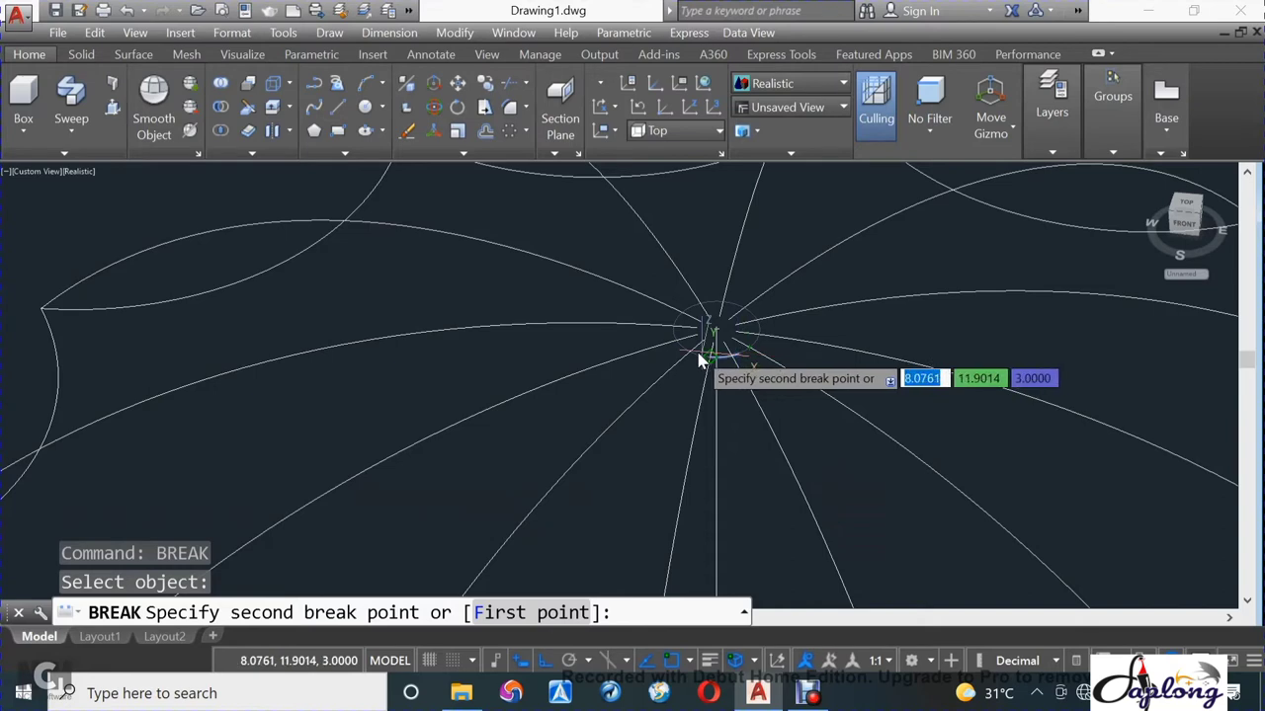
scroll(701, 362, "up", 3)
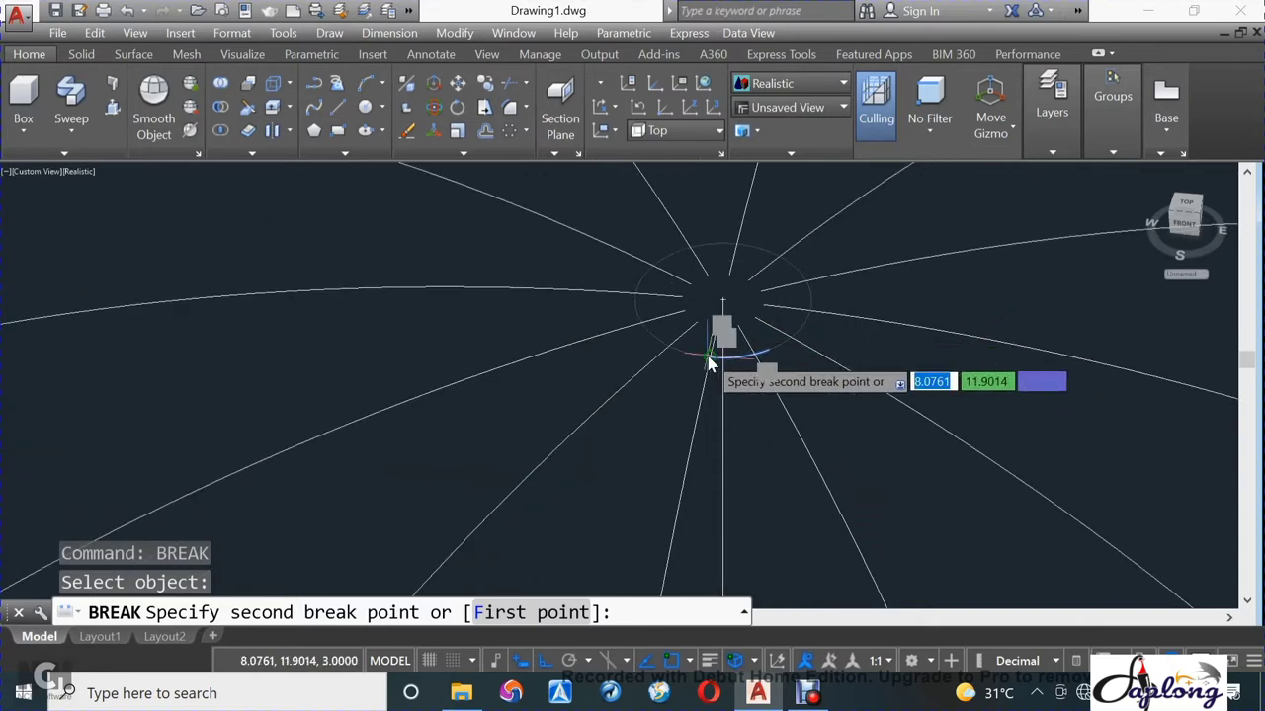
scroll(709, 364, "up", 3)
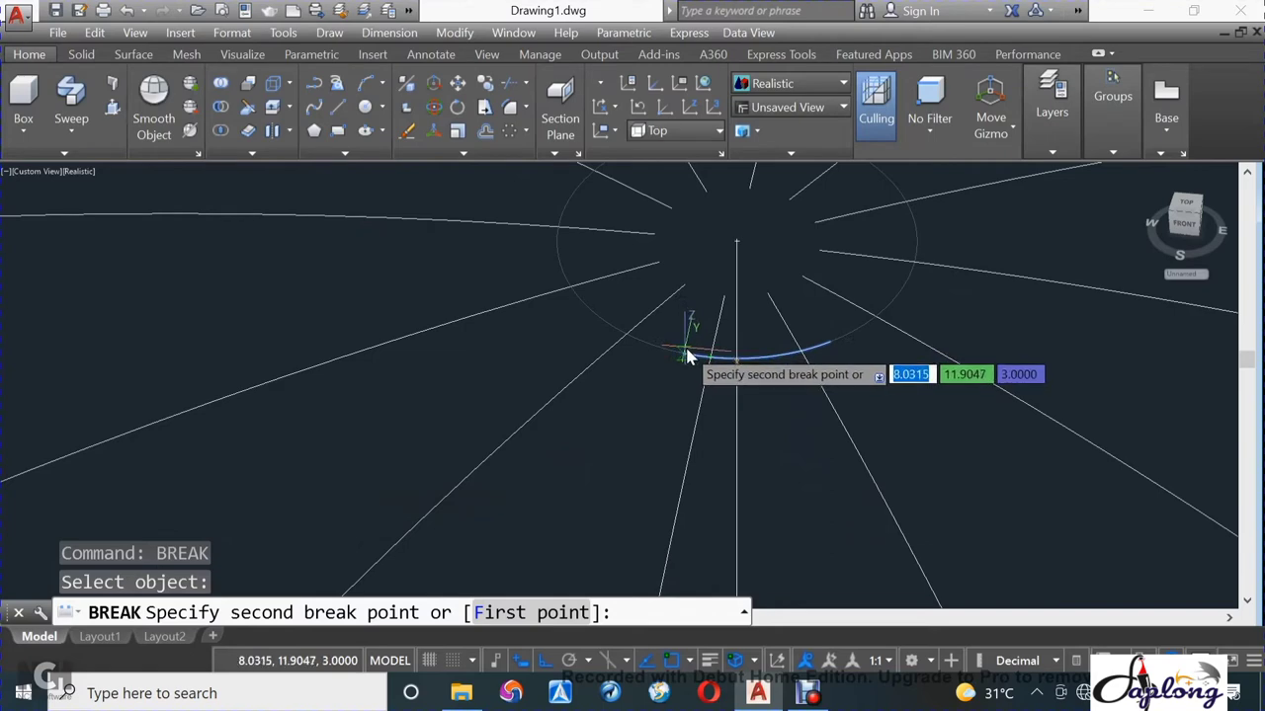
left_click(689, 356)
scroll(689, 355, "down", 5)
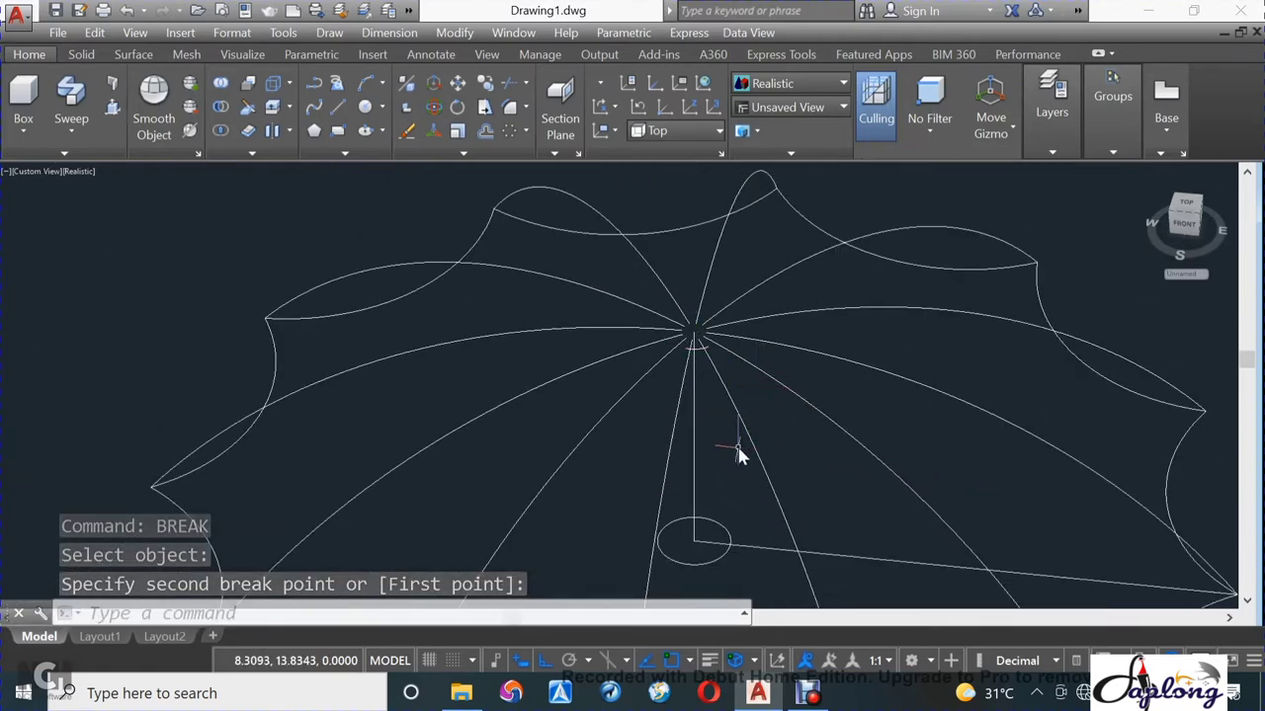
scroll(739, 450, "down", 5)
key("Escape")
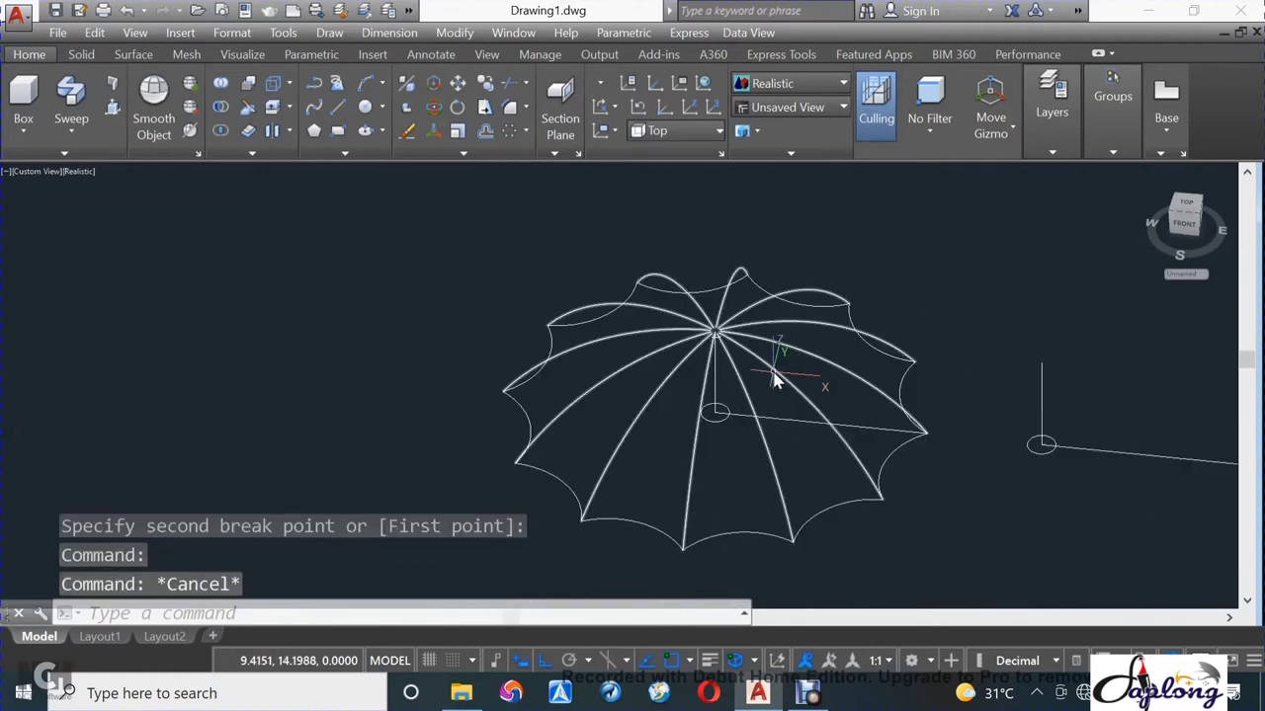
Explode the twelve-rib array into separate curved ribs.
left_click(774, 378)
type("x")
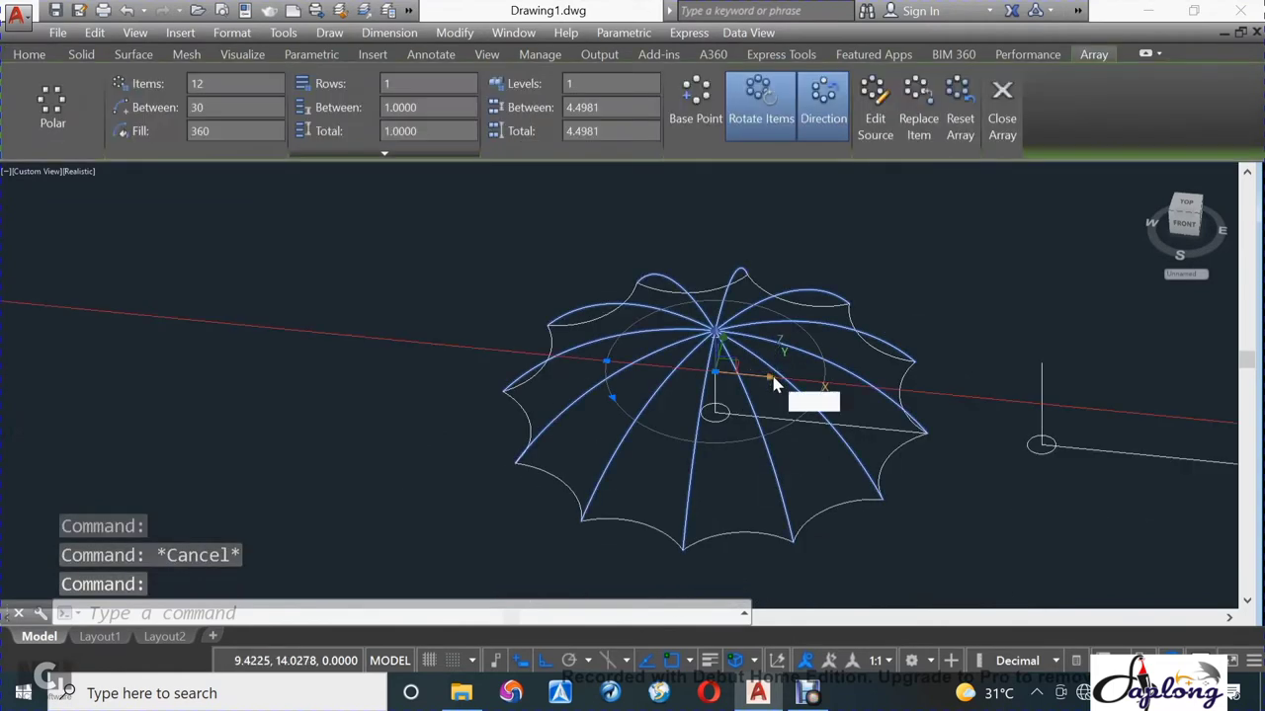
key("Return")
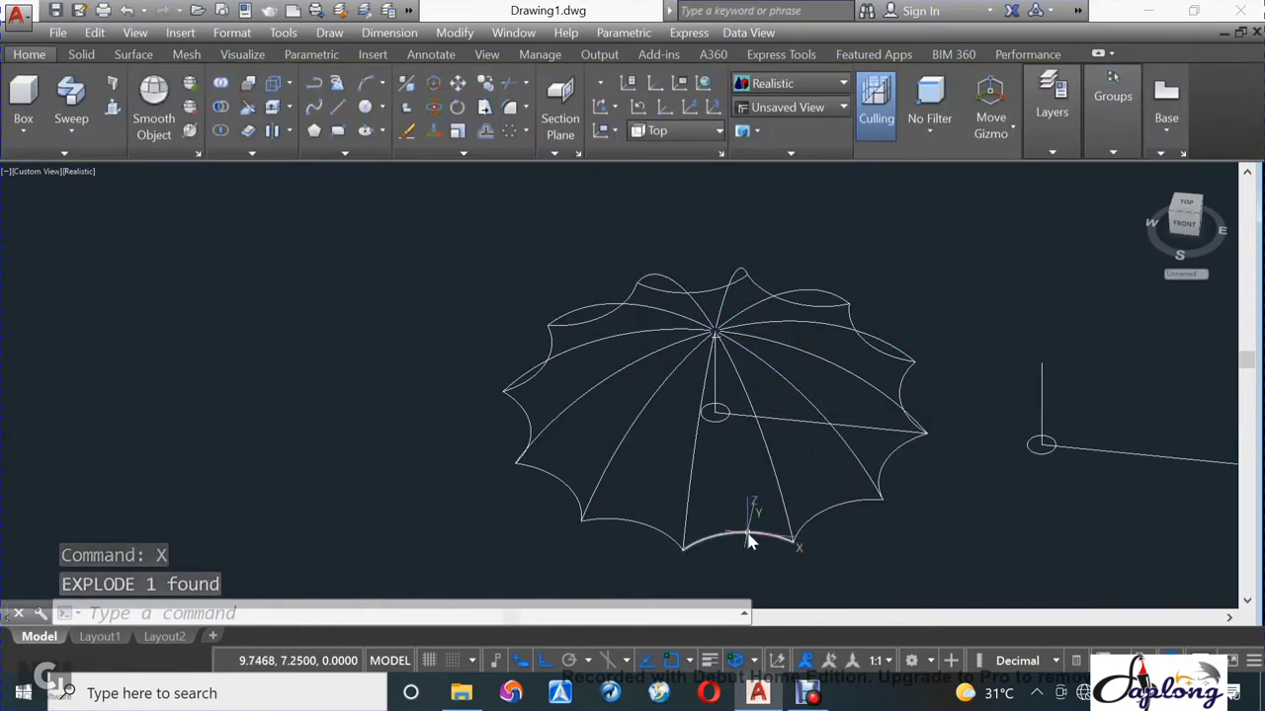
key("Escape")
Start a network surface using the apex arc and rim arc as first-direction curves.
left_click(134, 54)
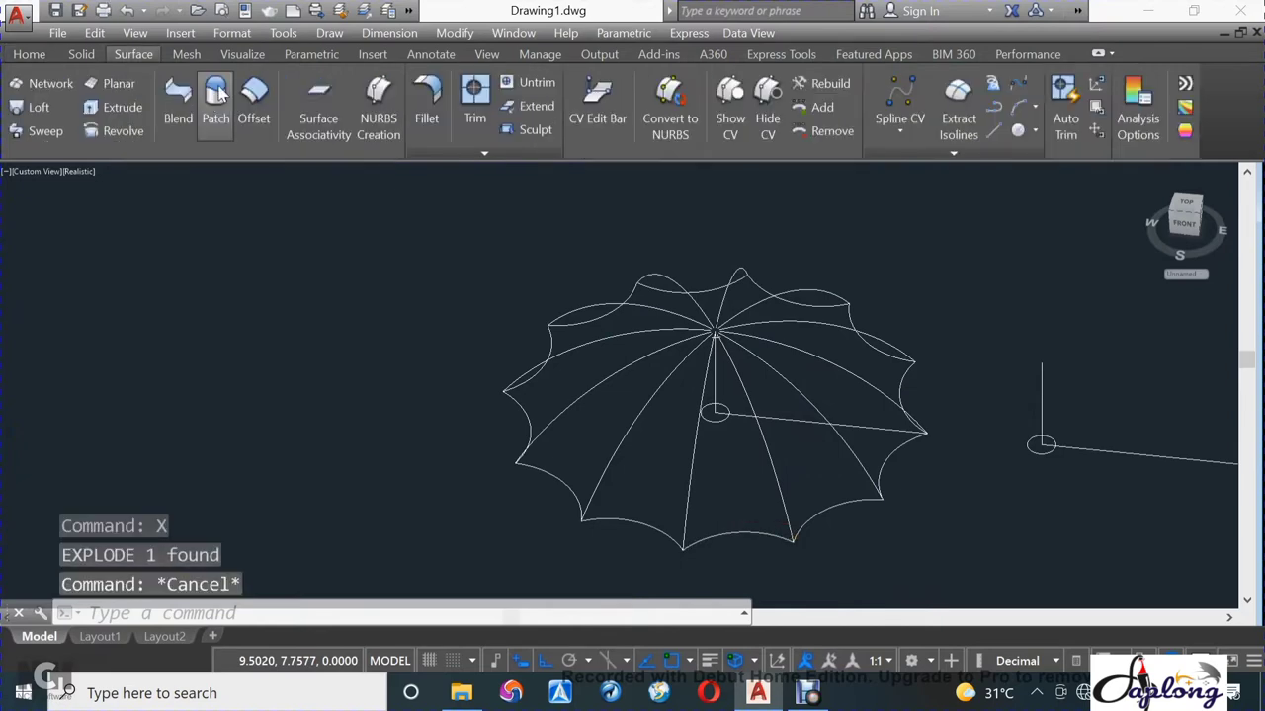
left_click(57, 85)
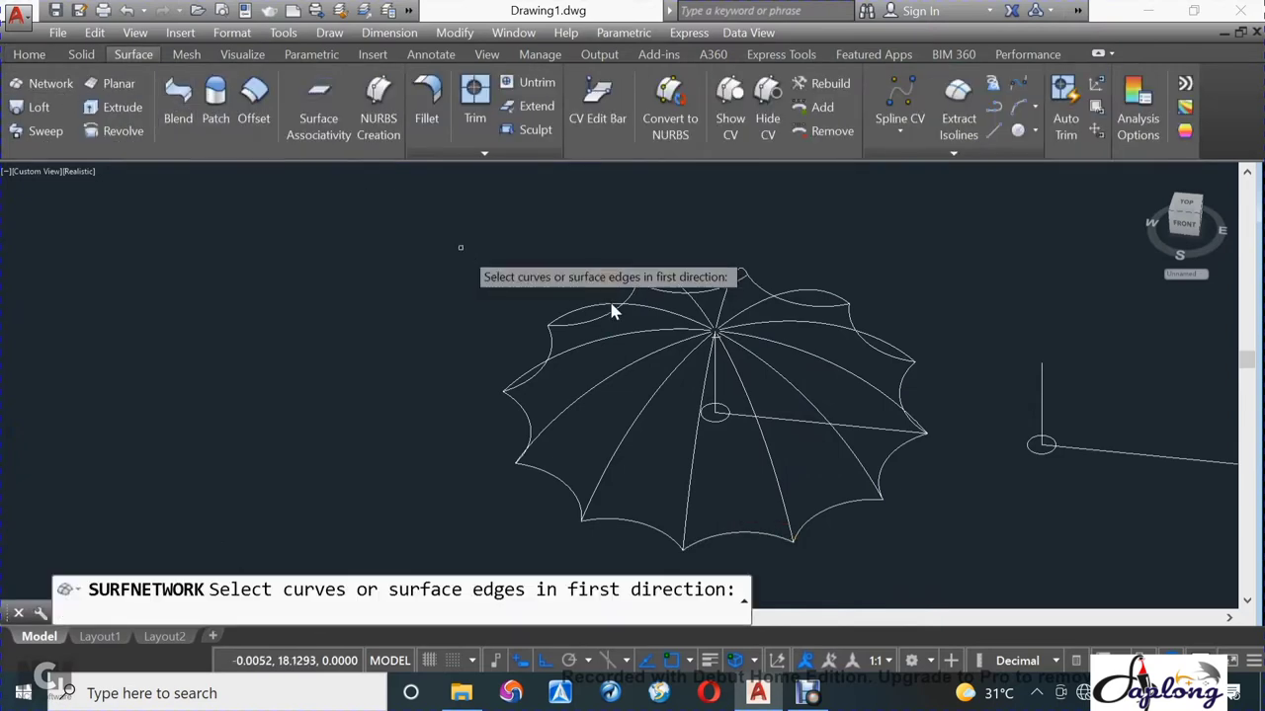
scroll(691, 346, "up", 3)
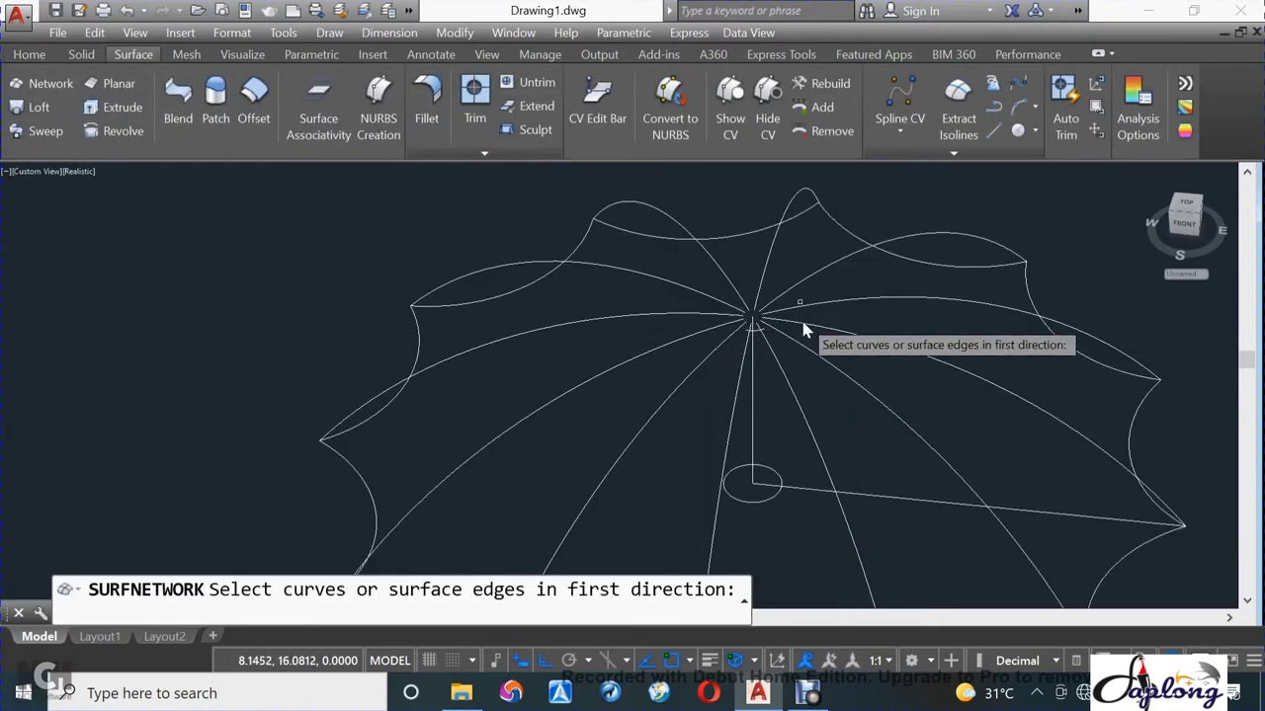
scroll(790, 328, "up", 2)
scroll(751, 341, "up", 1)
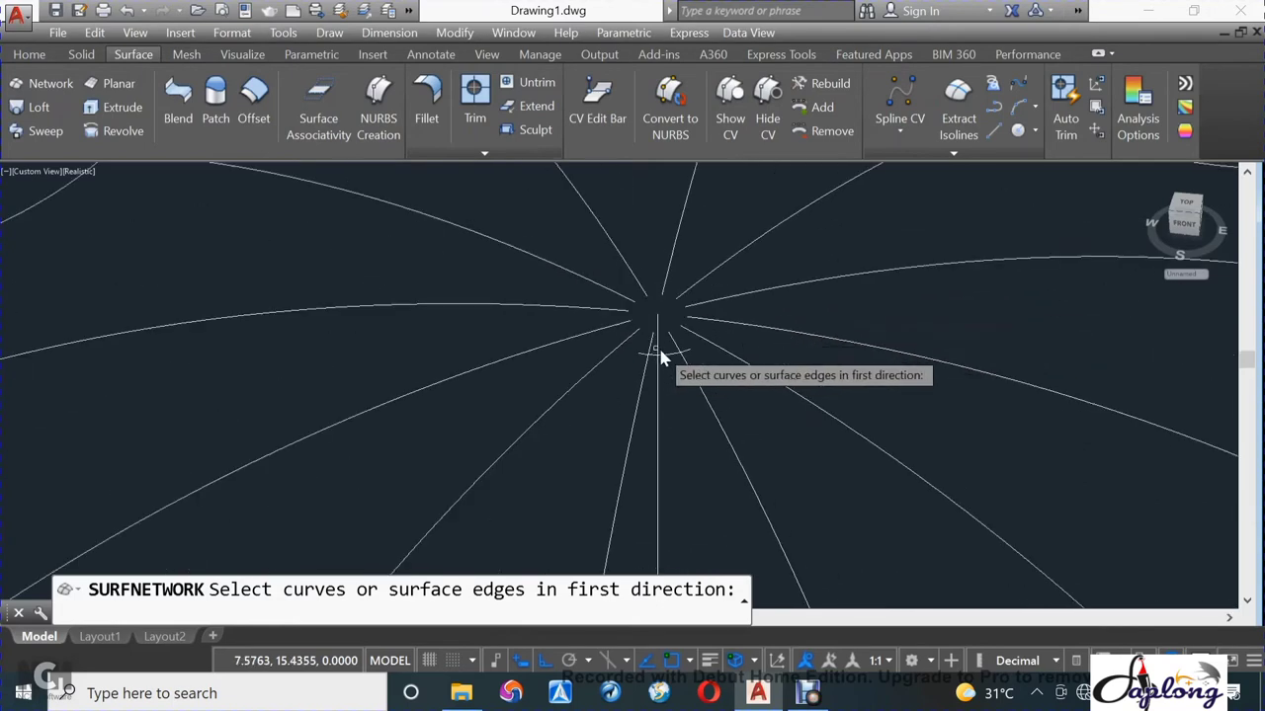
left_click(667, 361)
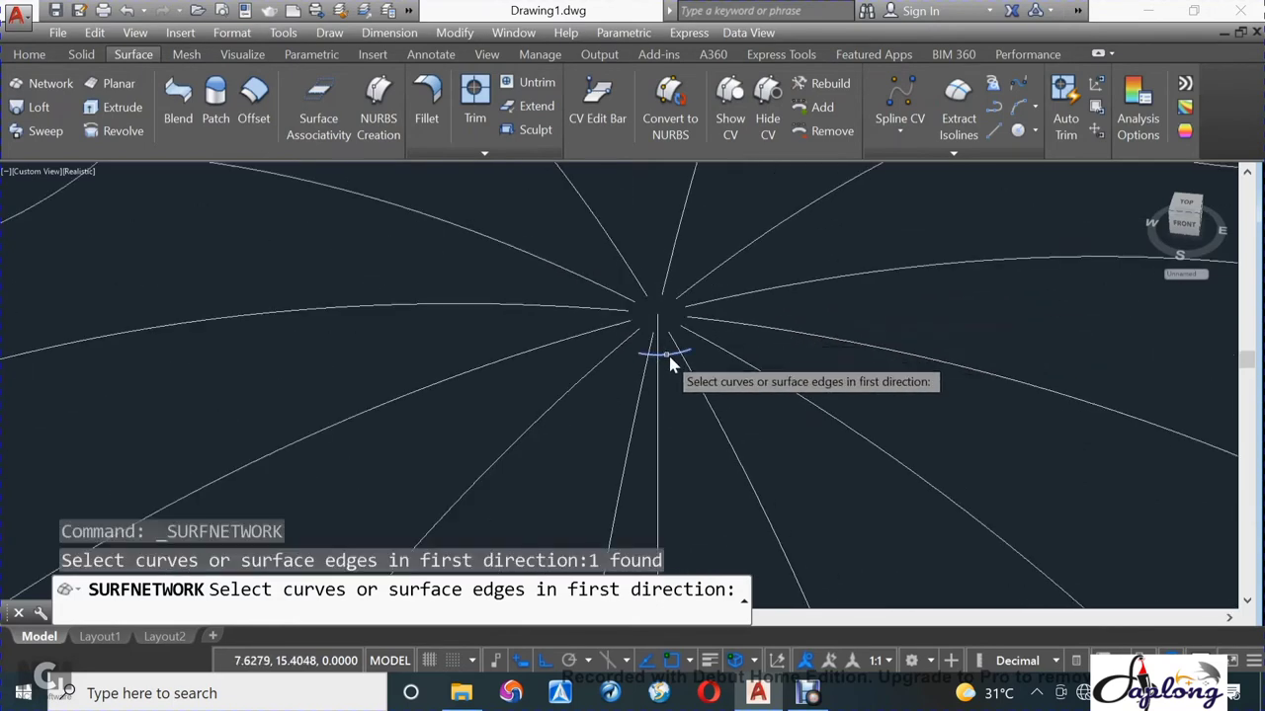
scroll(669, 368, "down", 3)
scroll(682, 435, "down", 1)
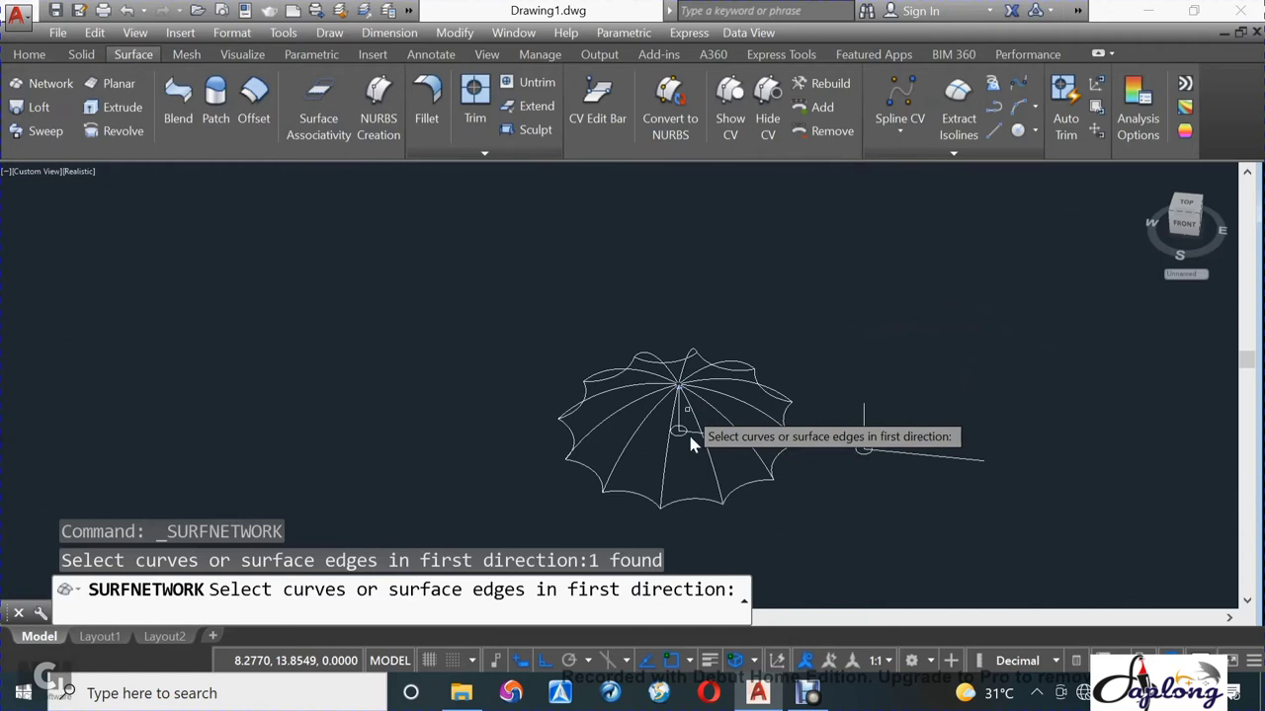
left_click(704, 505)
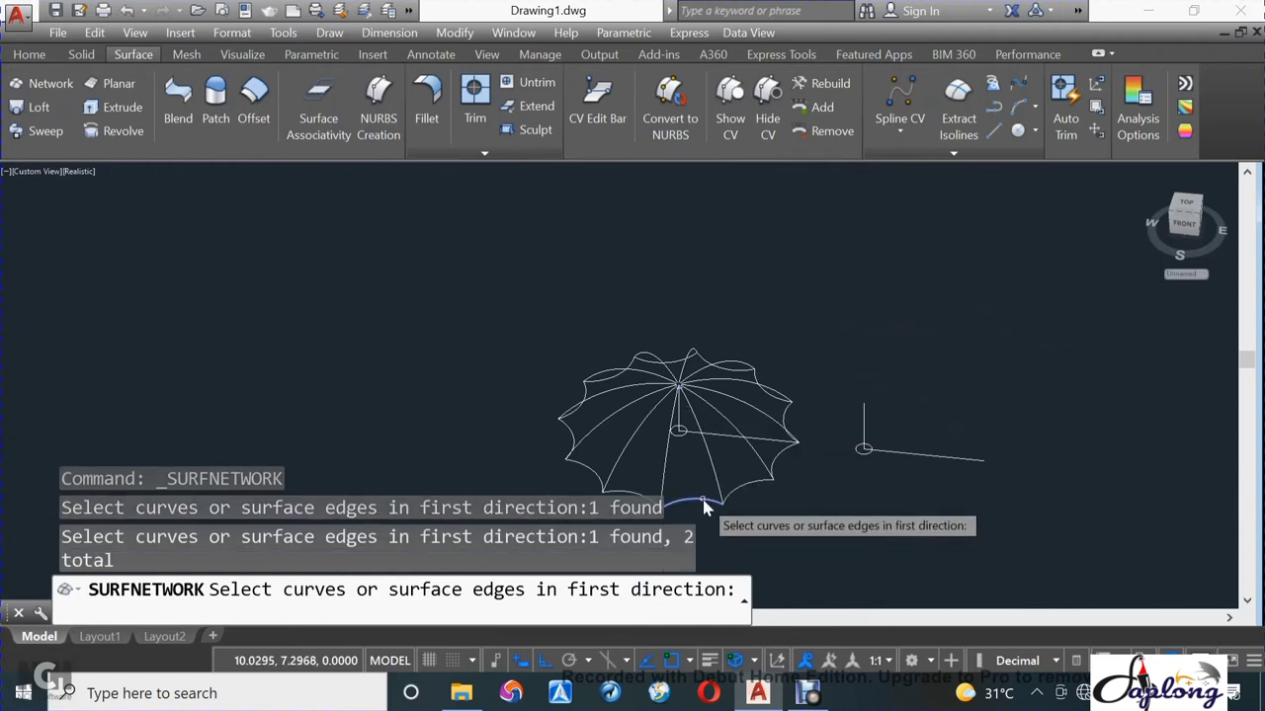
key("Return")
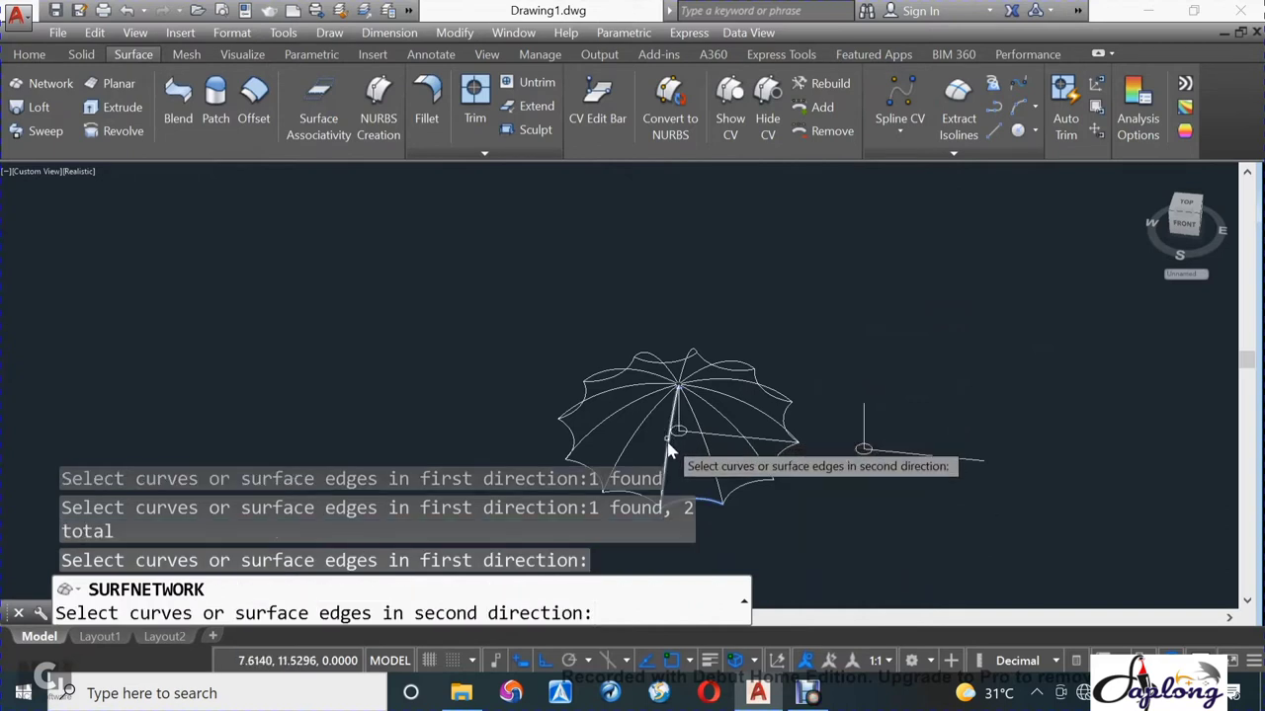
Pick the two bounding ribs to create the first canopy panel surface.
left_click(667, 450)
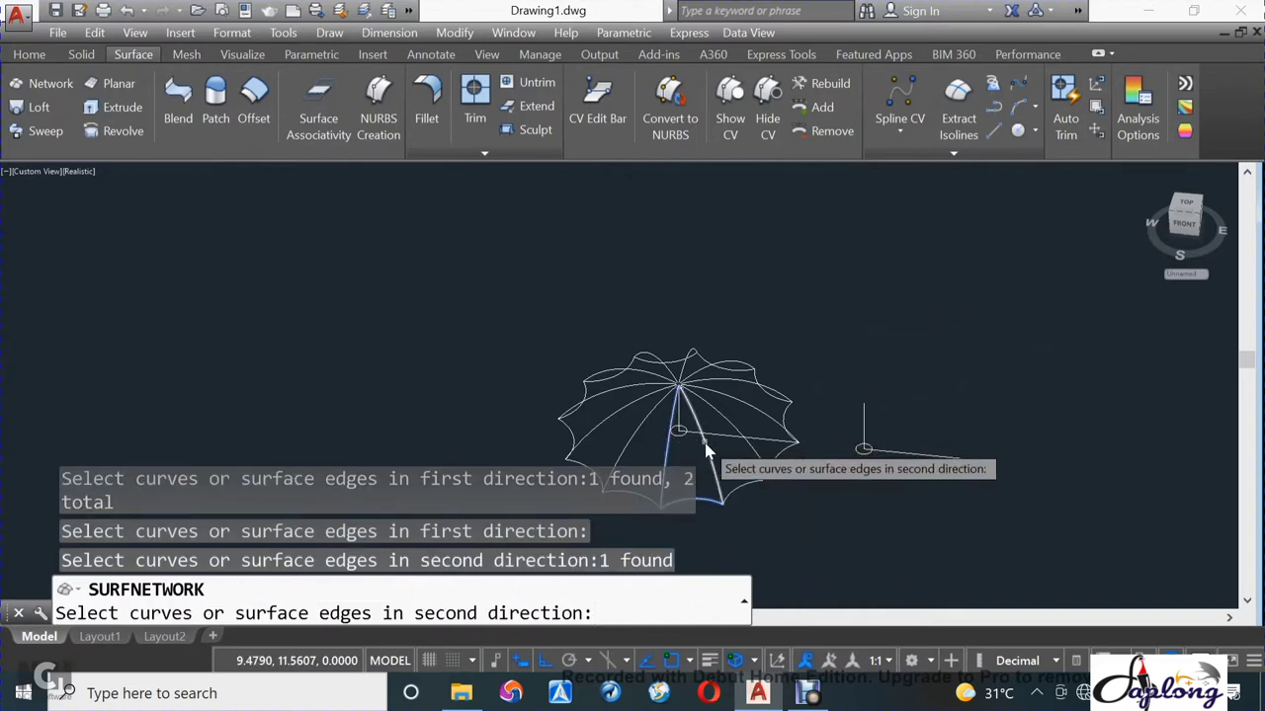
left_click(707, 450)
key("Return")
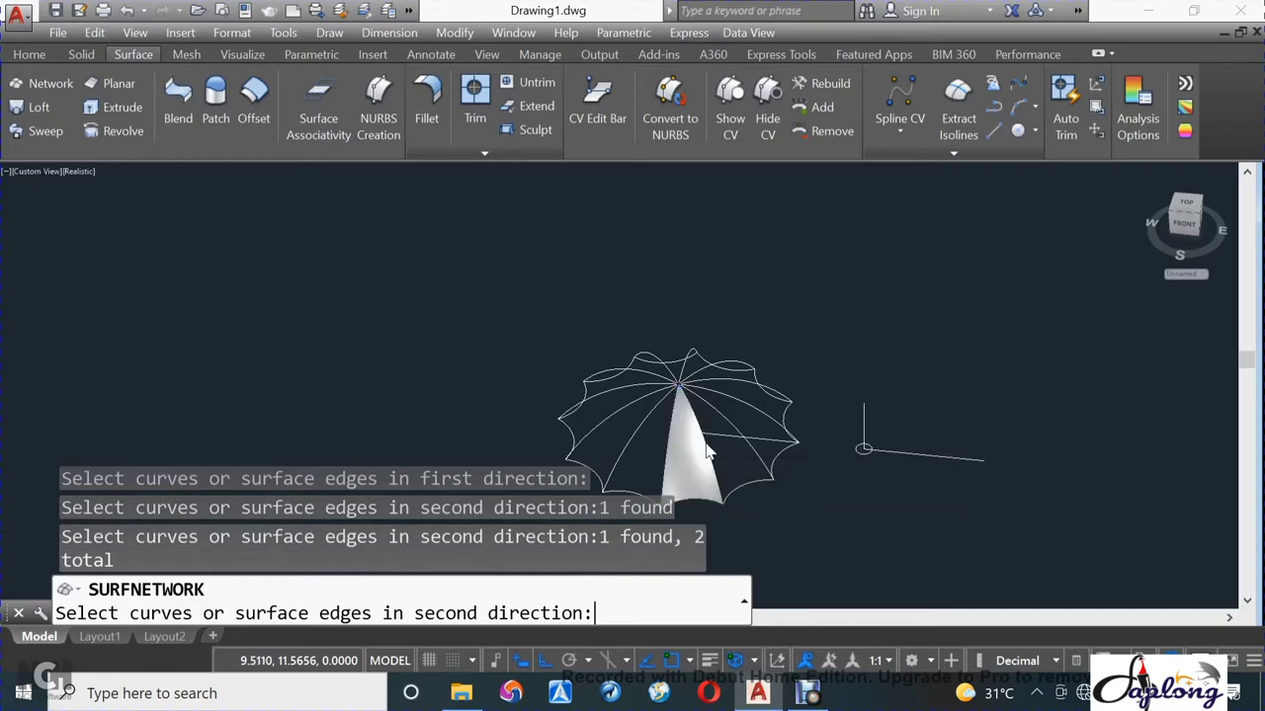
key("Return")
mouse_move(811, 441)
middle_mouse_down("shift")
mouse_move(710, 496)
mouse_move(880, 465)
mouse_move(923, 367)
mouse_move(758, 219)
mouse_move(593, 294)
mouse_move(593, 339)
mouse_move(714, 451)
mouse_move(839, 454)
mouse_move(751, 457)
middle_mouse_up("shift")
Zoom in and select the new canopy panel surface, with the Home tools shown.
scroll(751, 457, "up", 2)
scroll(751, 456, "up", 1)
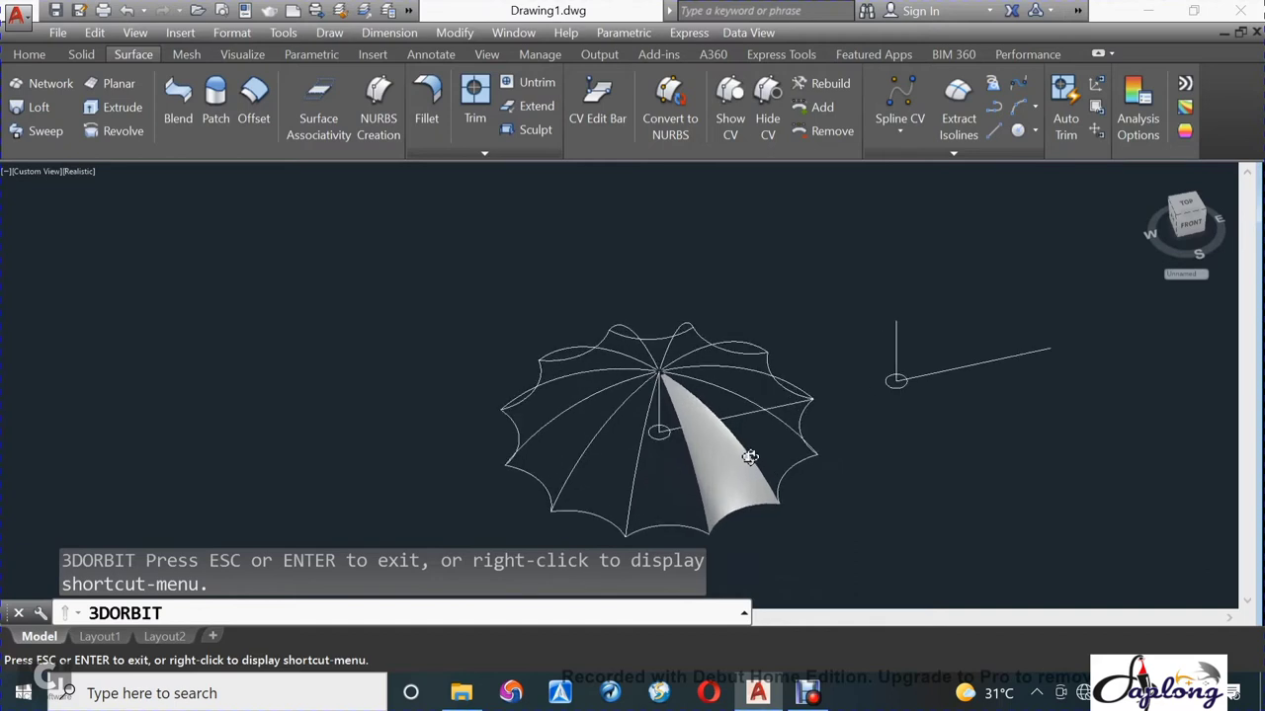
scroll(751, 457, "up", 1)
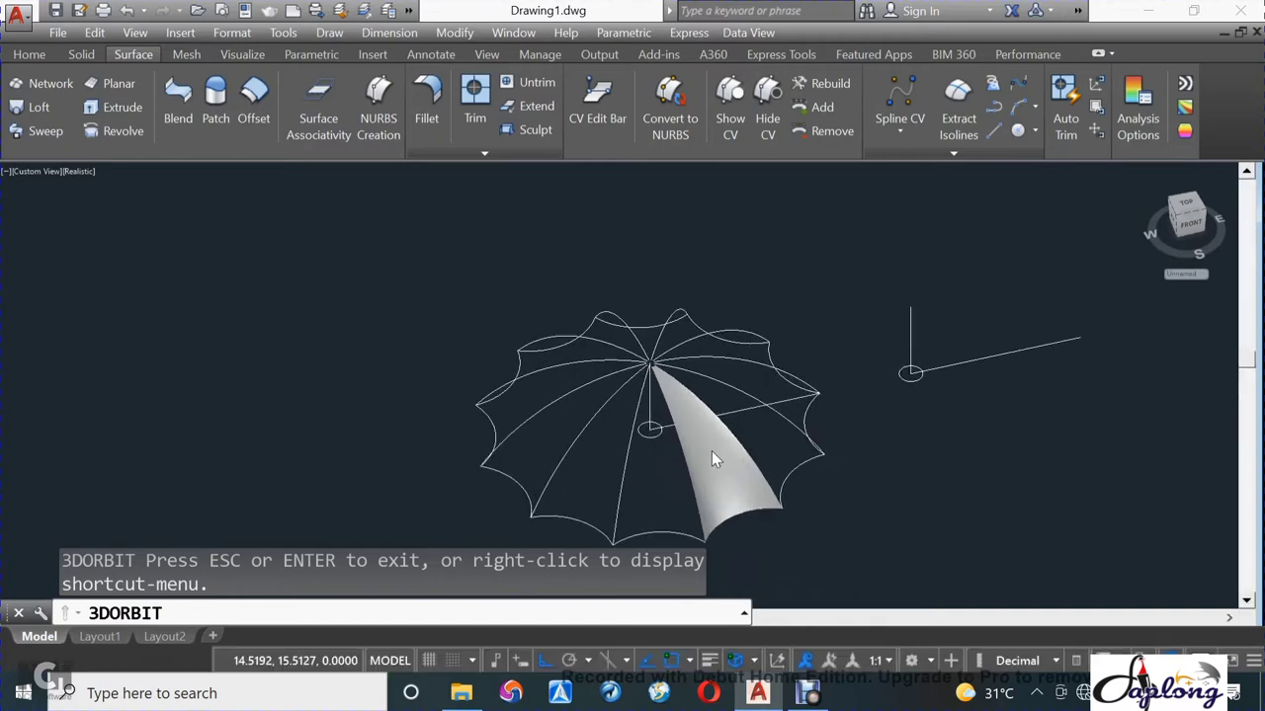
left_click(715, 446)
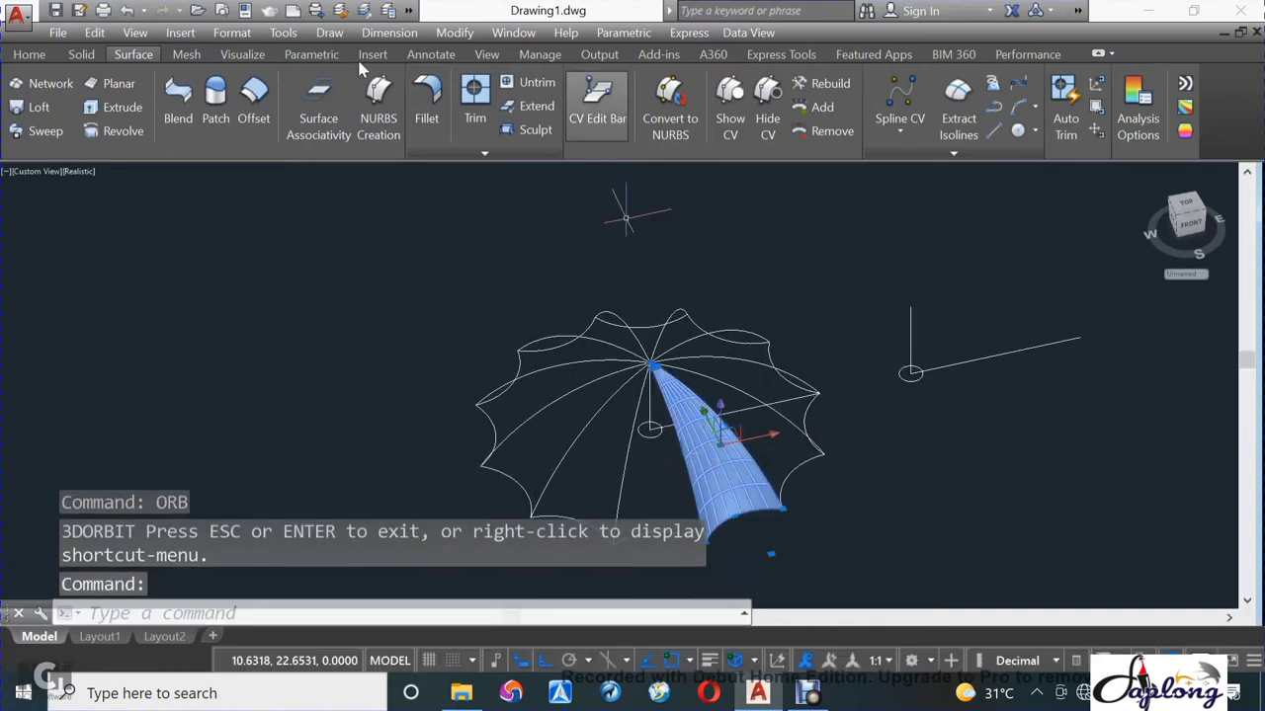
left_click(30, 55)
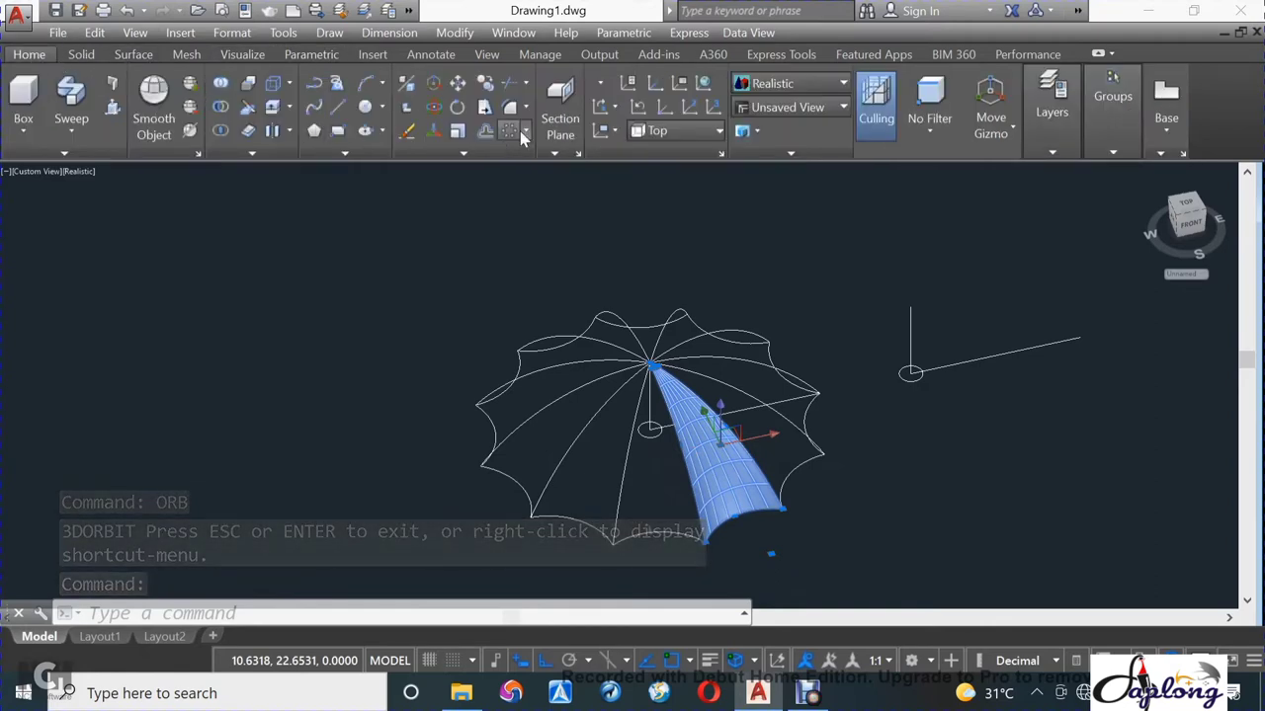
Polar-array the panel 12 times at 30° spacing around the umbrella apex.
key("Escape")
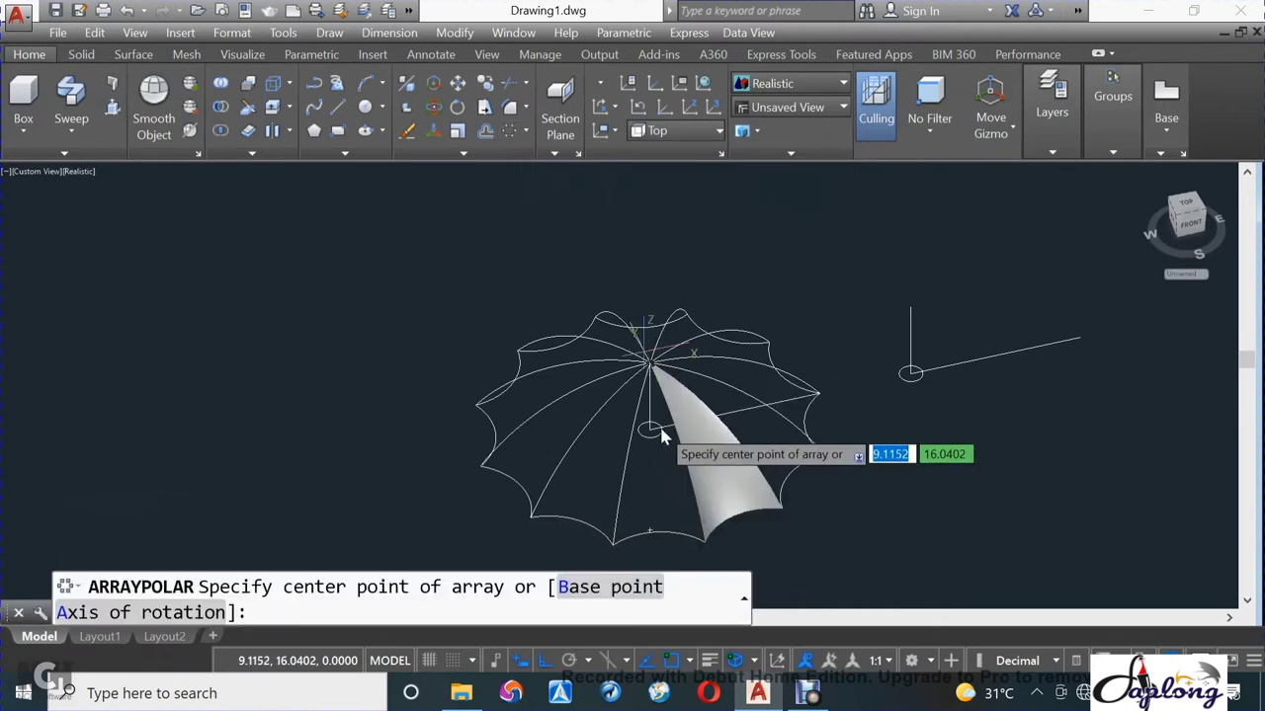
scroll(652, 360, "up", 2)
scroll(666, 376, "up", 3)
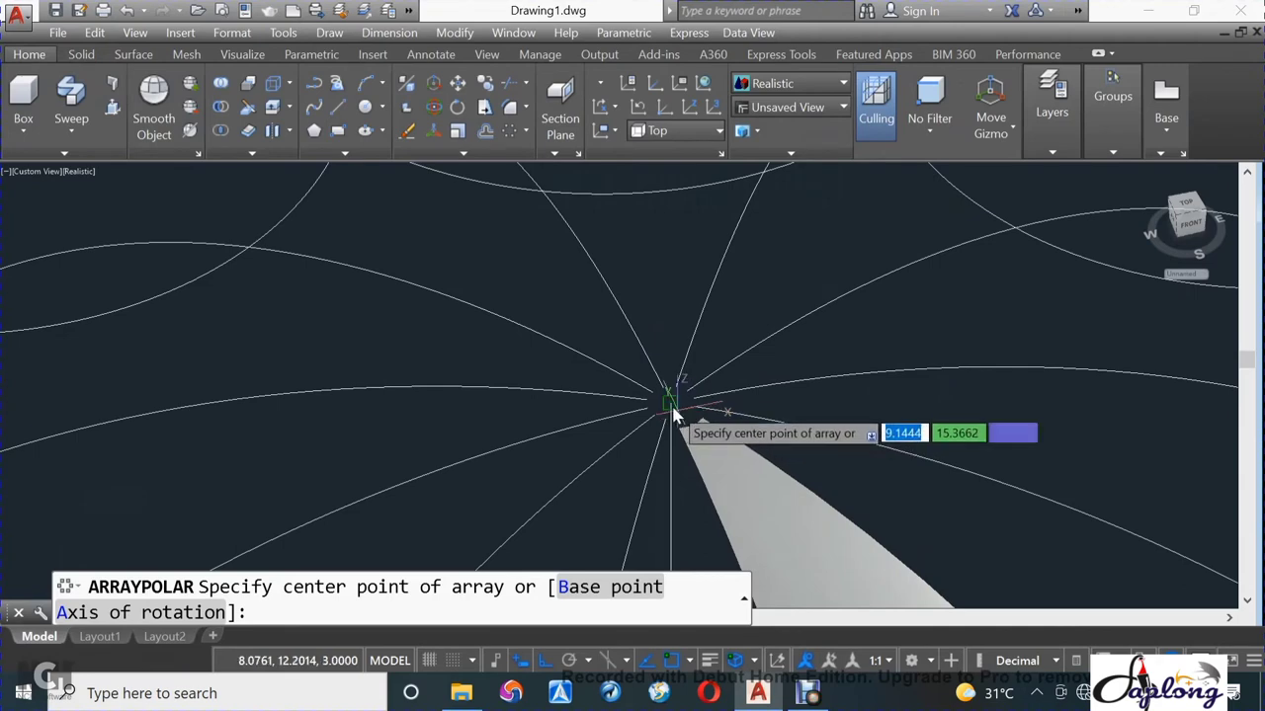
left_click(669, 442)
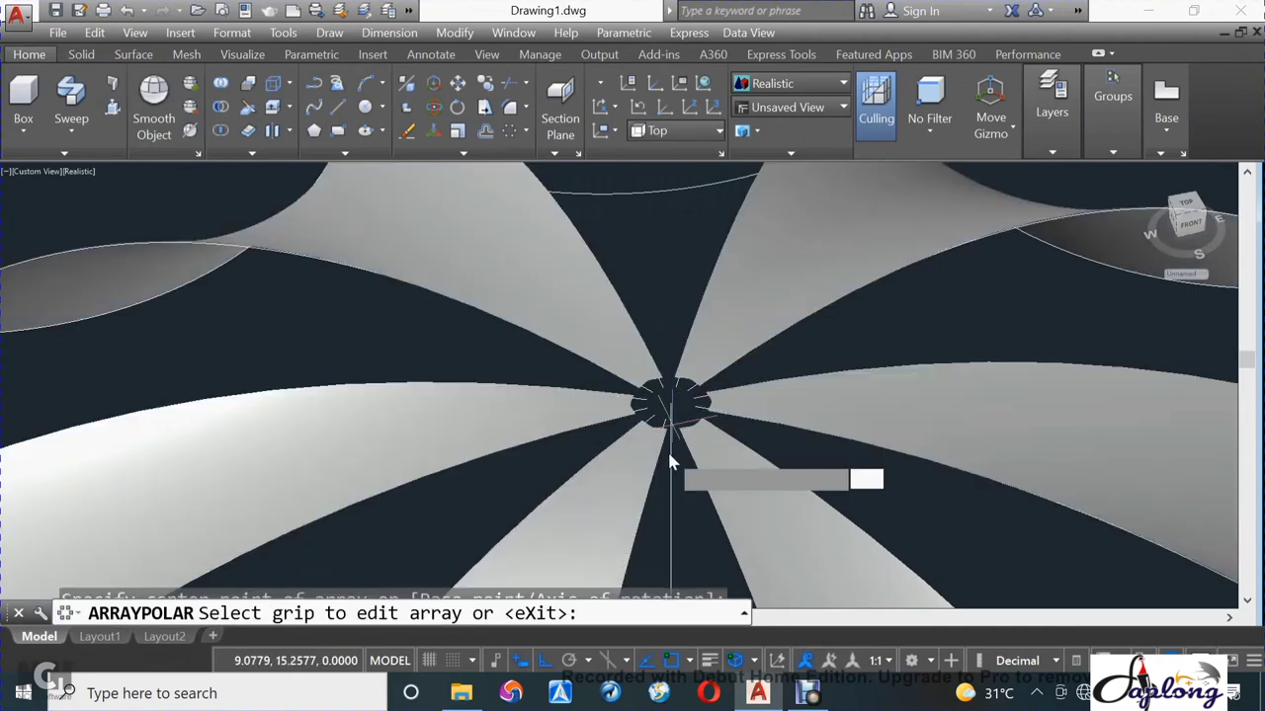
scroll(670, 440, "down", 3)
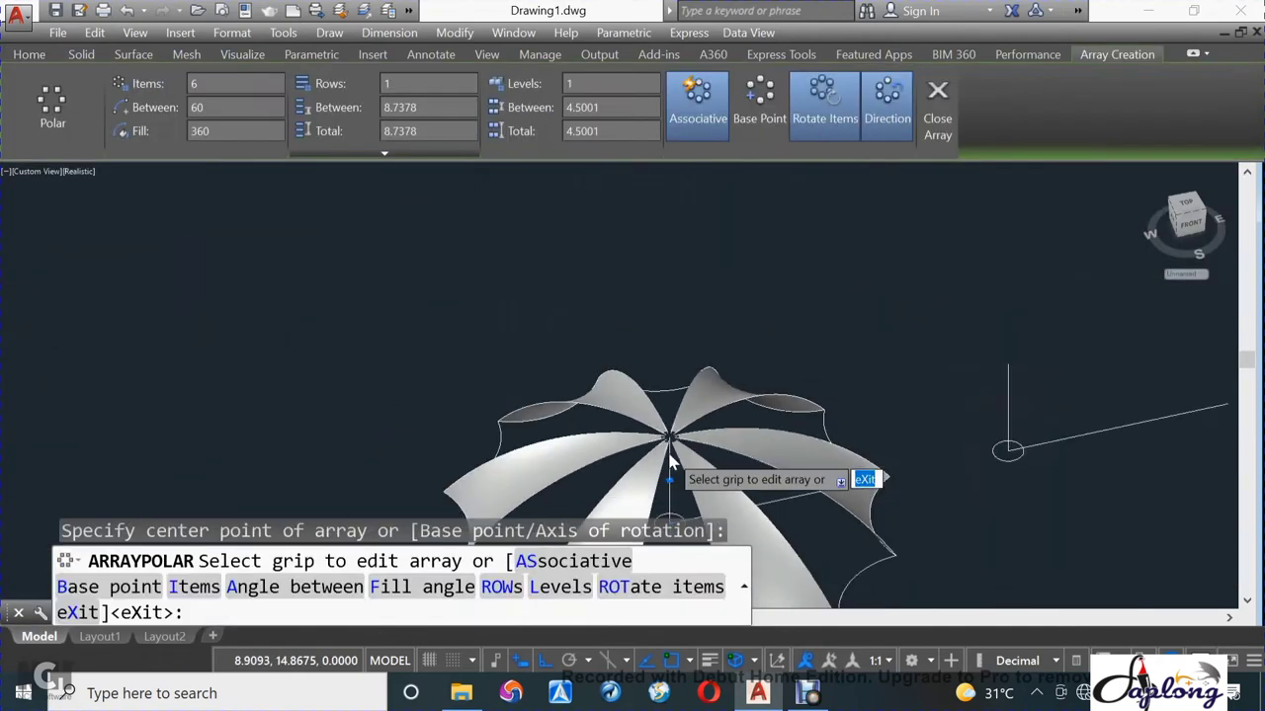
scroll(672, 429, "down", 2)
middle_click_drag(671, 420, 696, 334)
type("12")
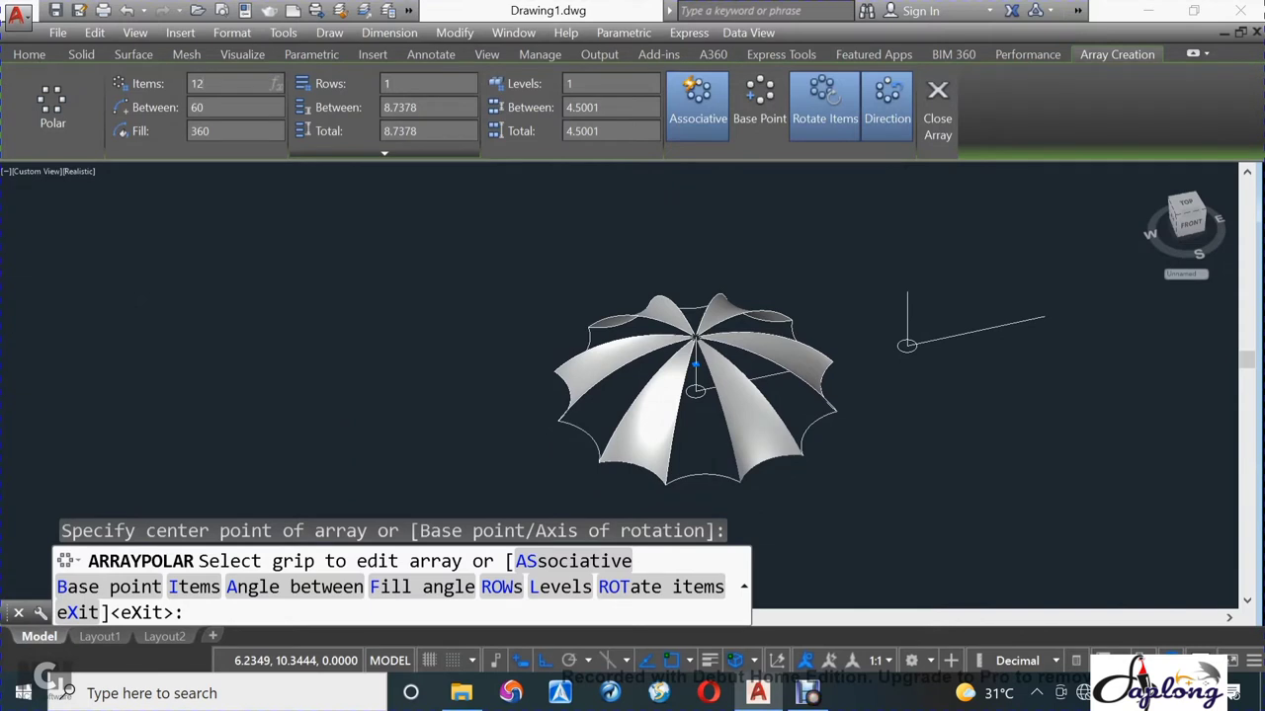
key("Return")
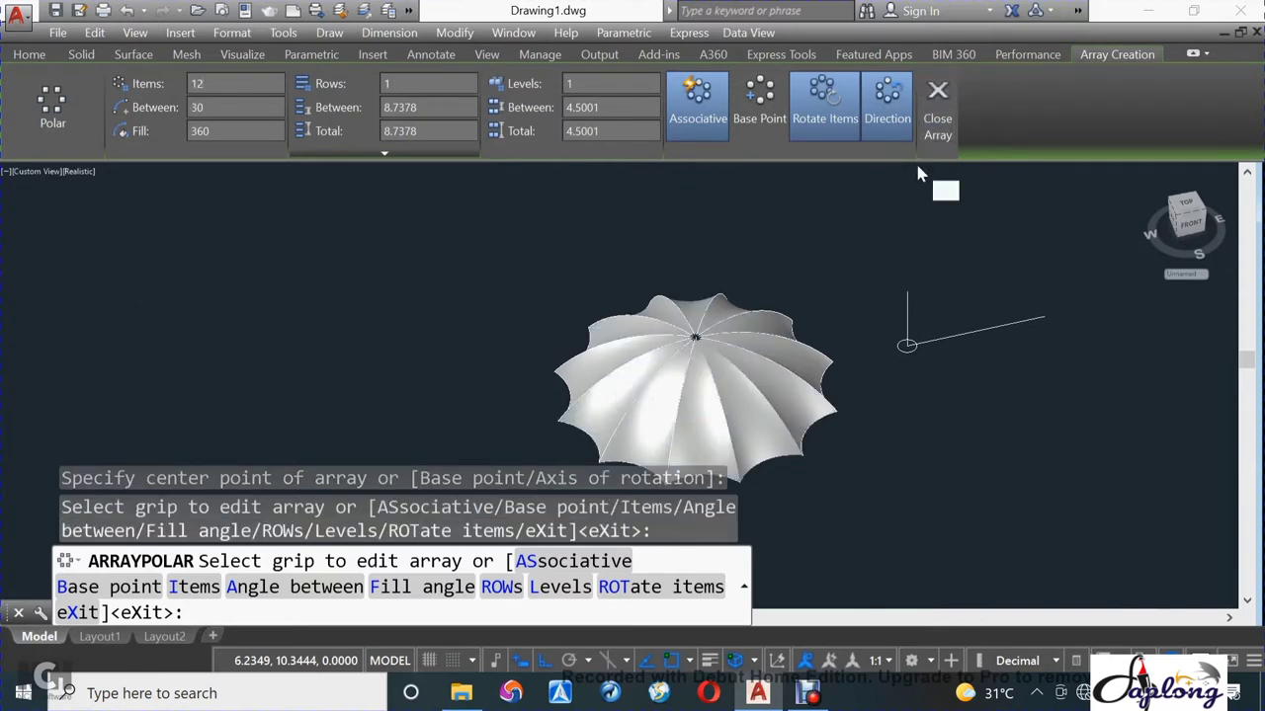
key("Return")
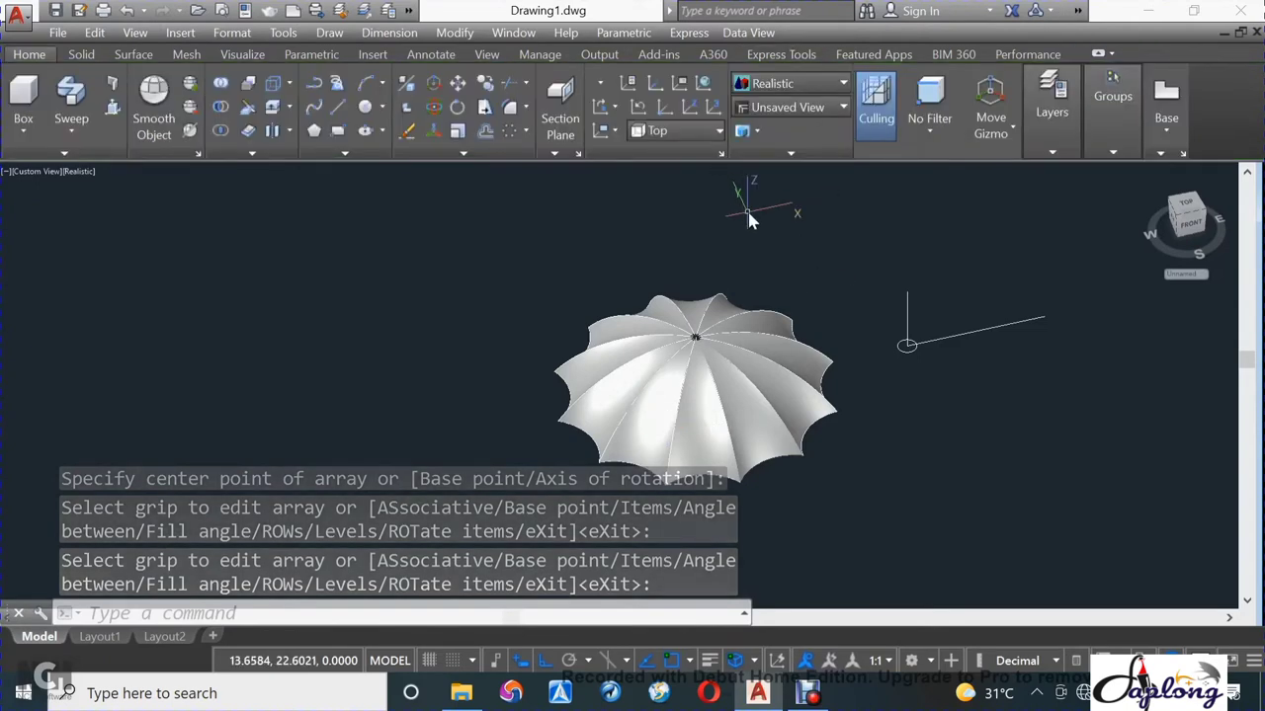
Orbit around the umbrella, then switch to the Front preset view.
type("OR")
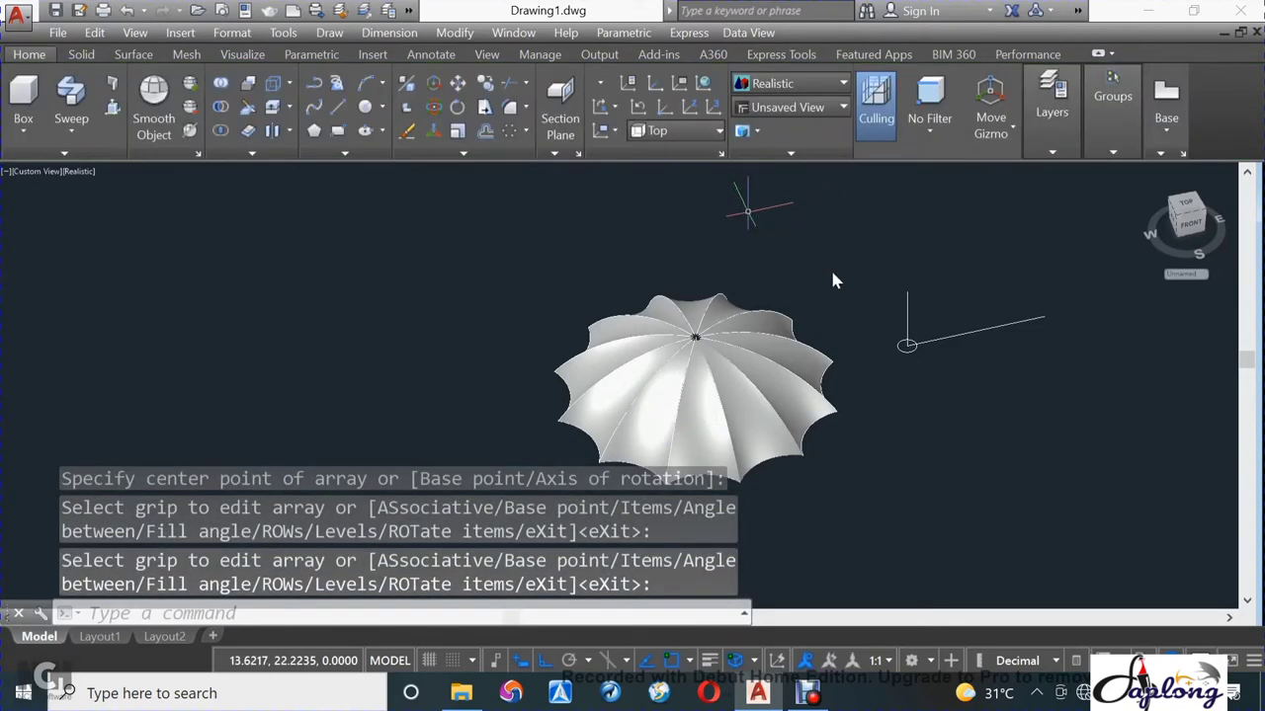
middle_click_drag(871, 386, 739, 210, "shift")
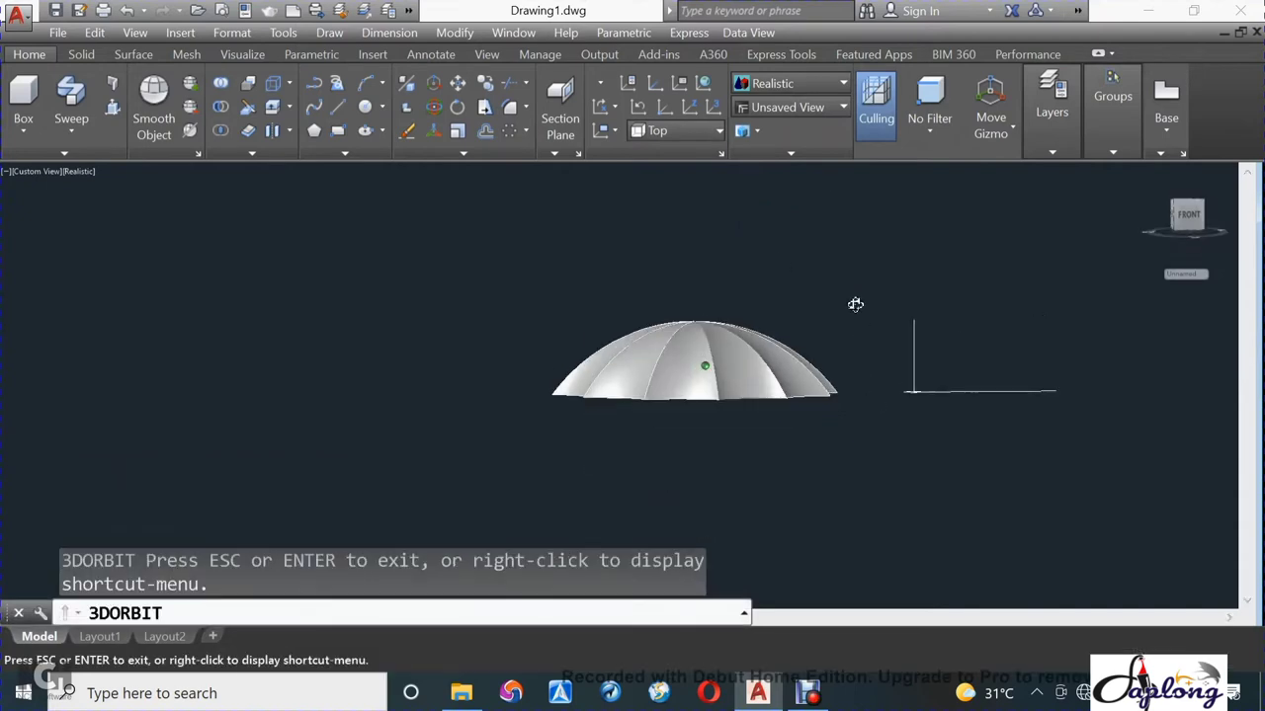
mouse_move(739, 210)
left_mouse_down()
mouse_move(669, 192)
mouse_move(557, 226)
mouse_move(522, 260)
mouse_move(537, 389)
mouse_move(685, 424)
mouse_move(802, 396)
left_mouse_up()
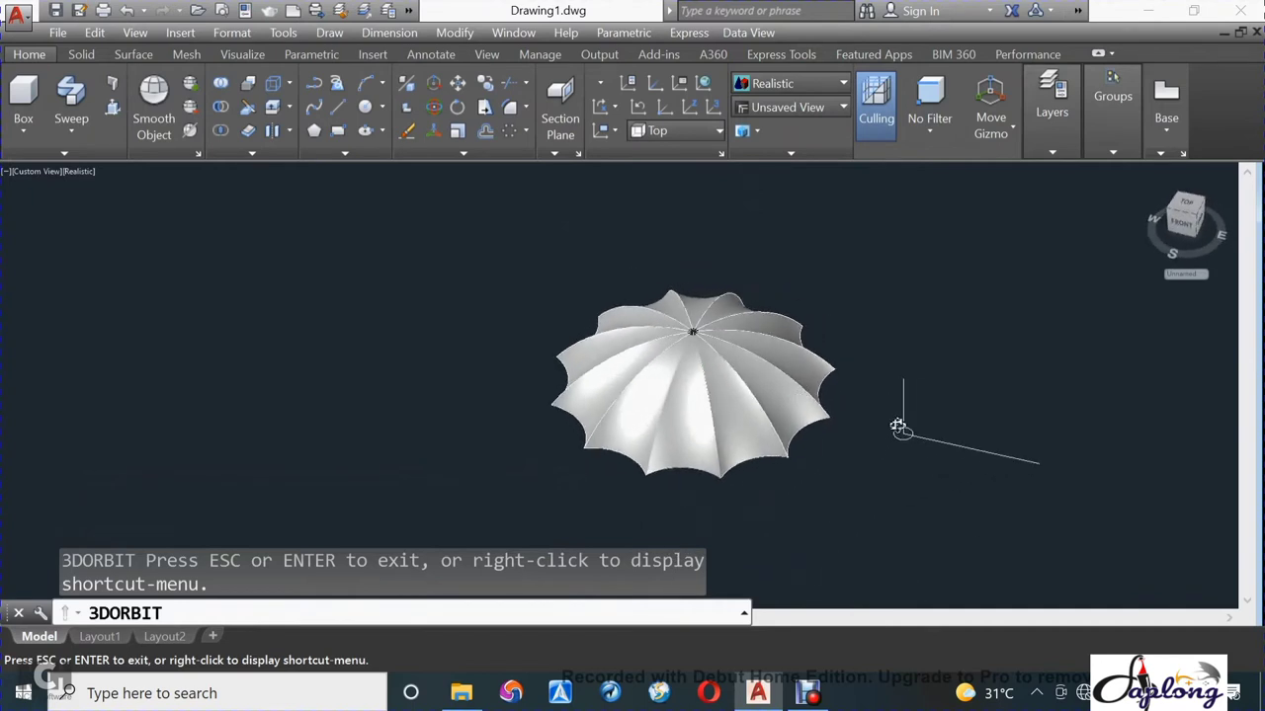
left_click_drag(897, 426, 936, 452)
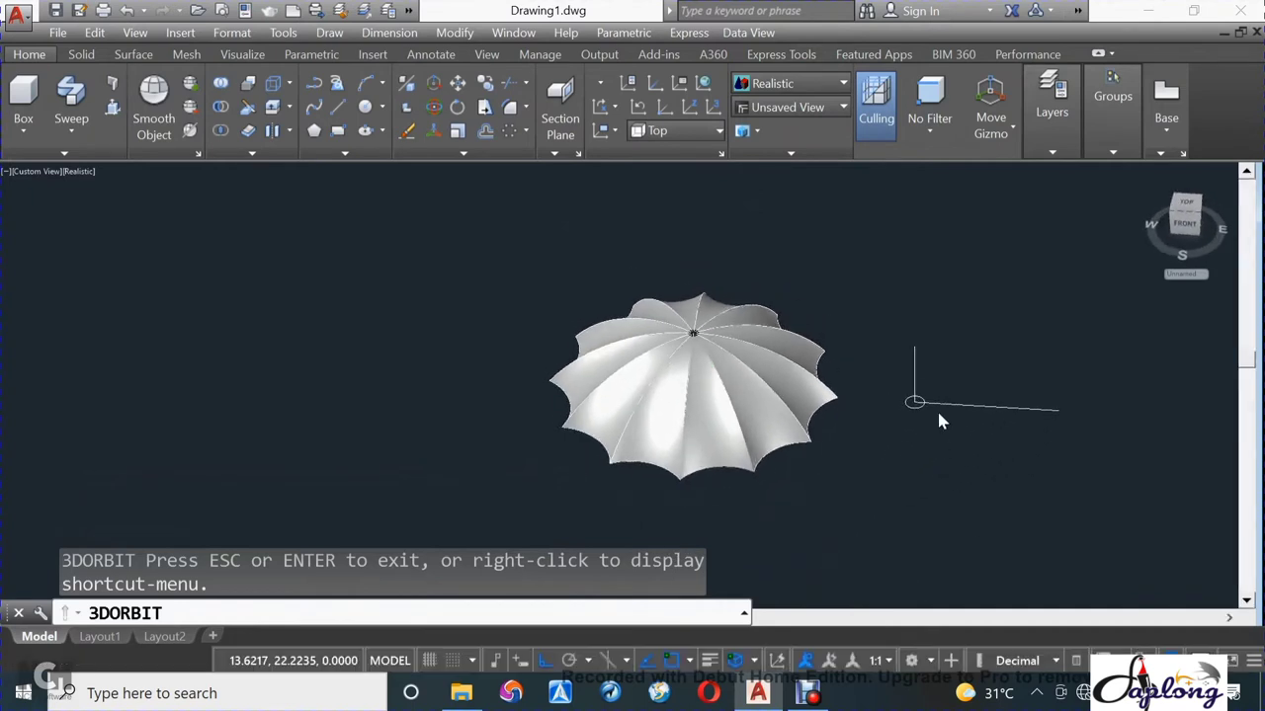
key("Escape")
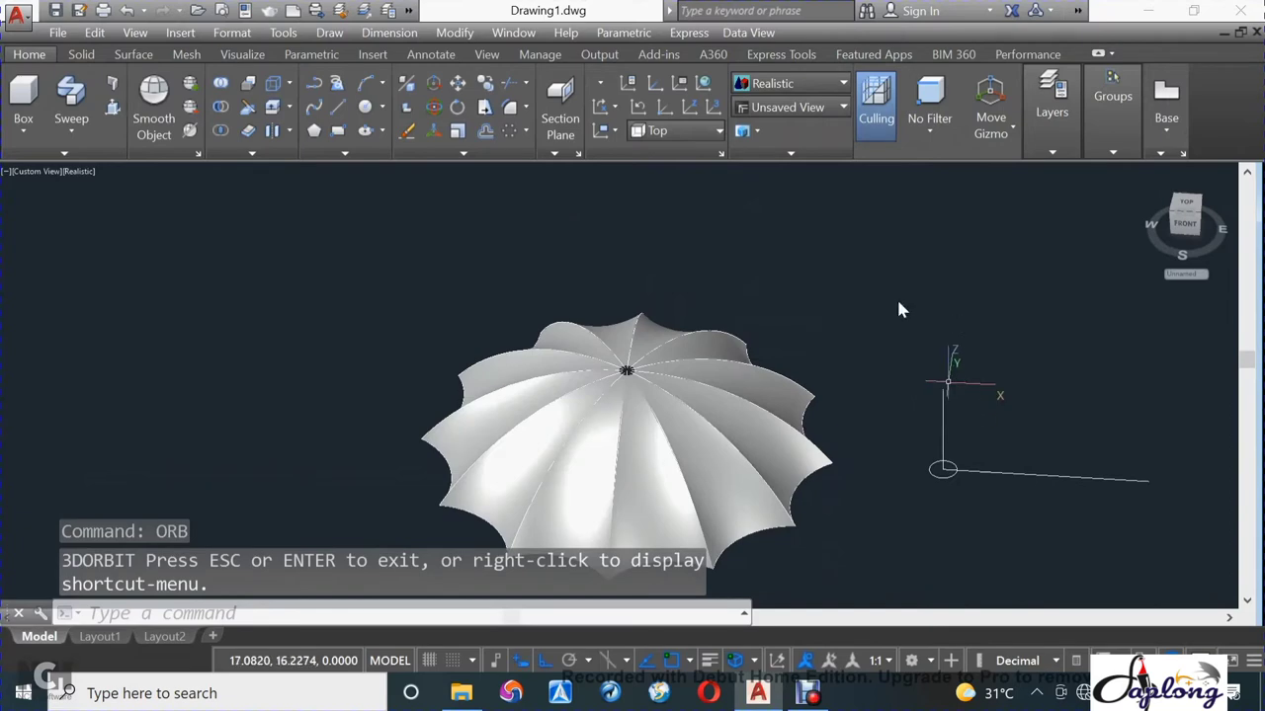
left_click(29, 172)
left_click(71, 297)
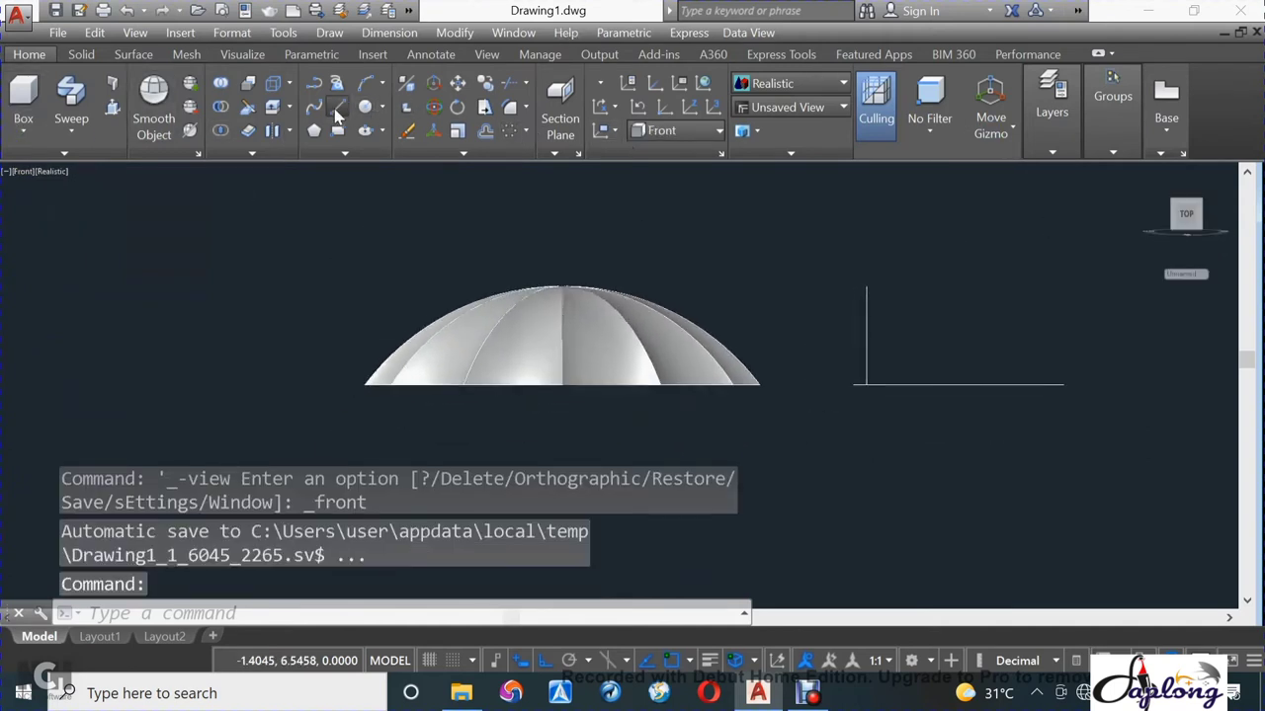
Draw a 4-unit line down from the side lines' intersection, then undo it.
type("l")
key("Return")
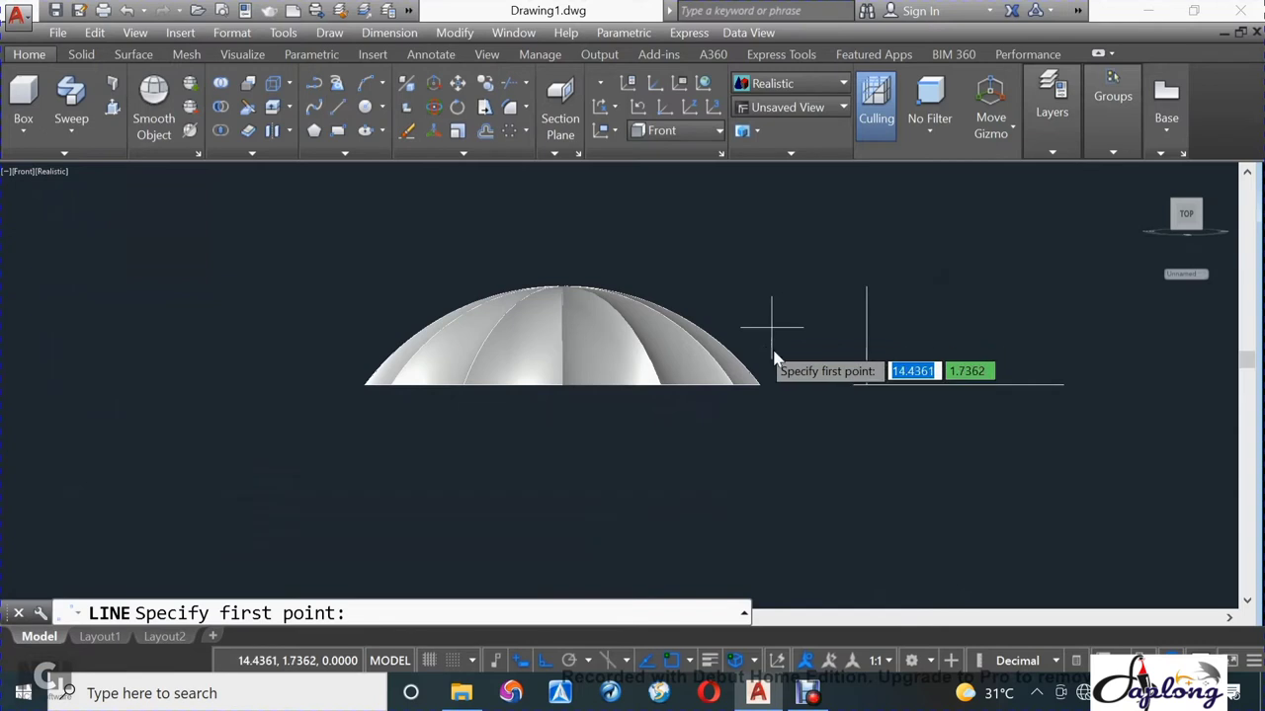
left_click(871, 384)
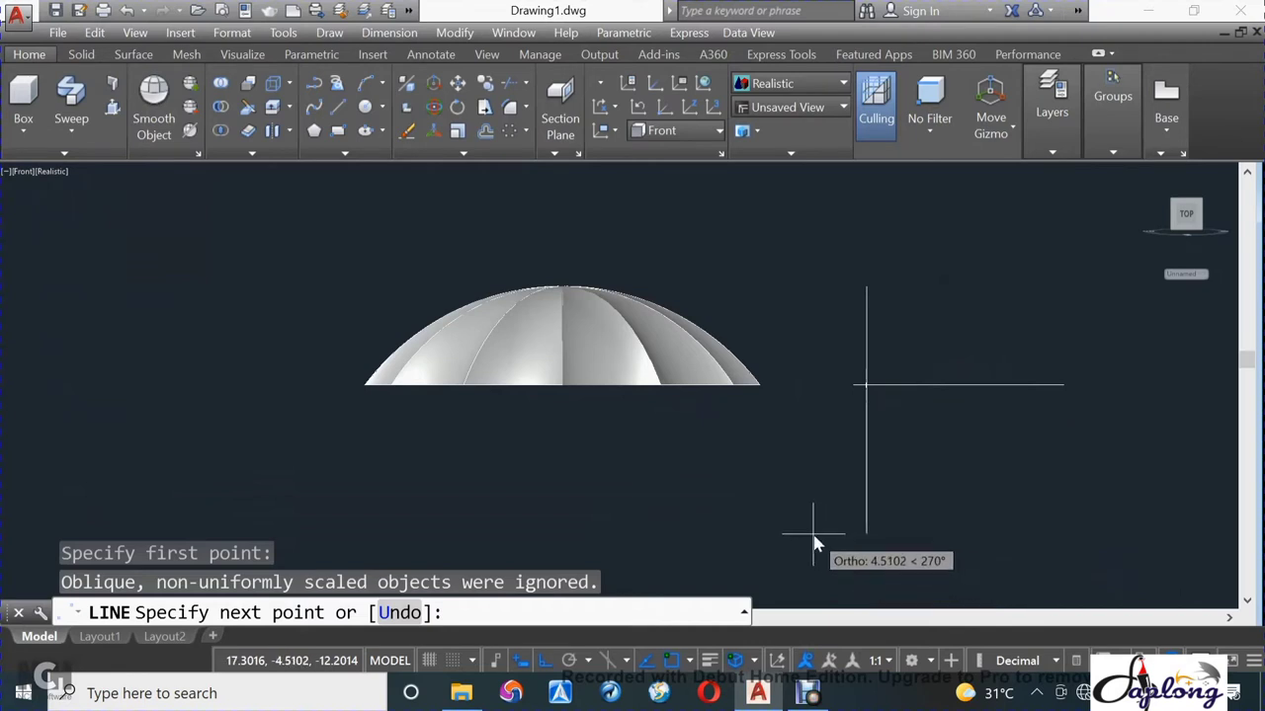
type("4")
key("Return")
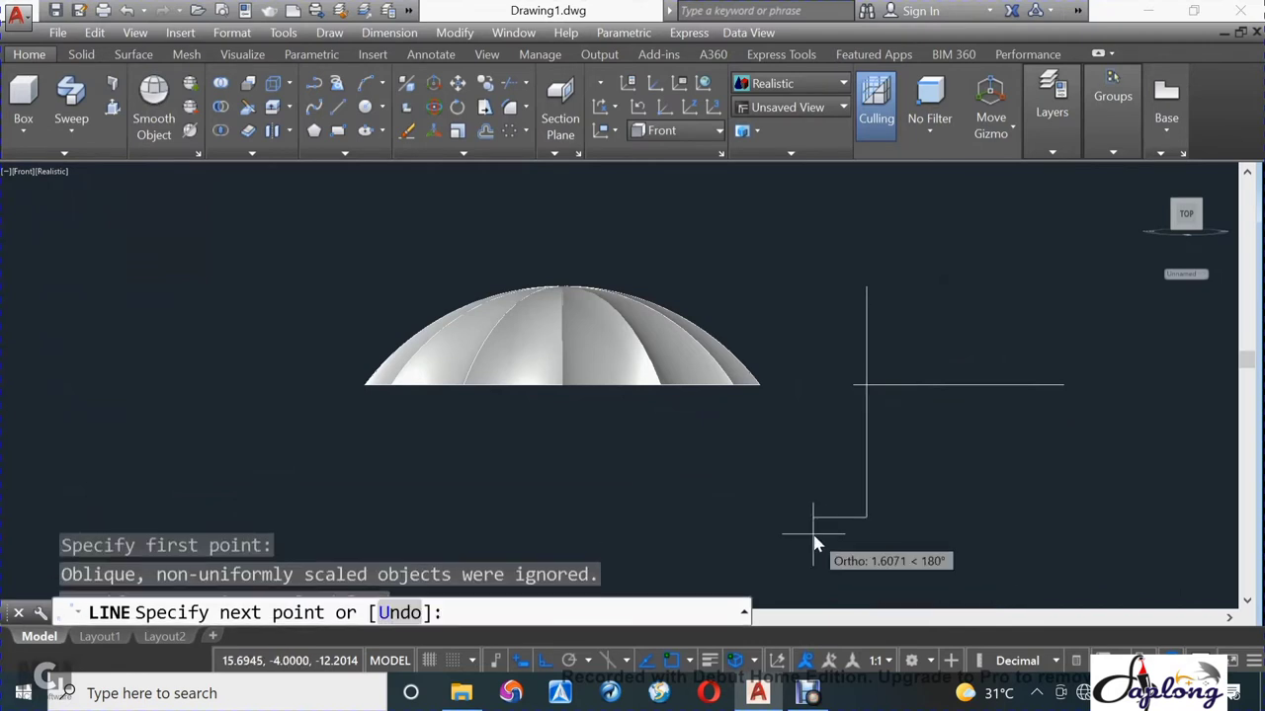
key("Escape")
key("ctrl+z")
key("ctrl+z")
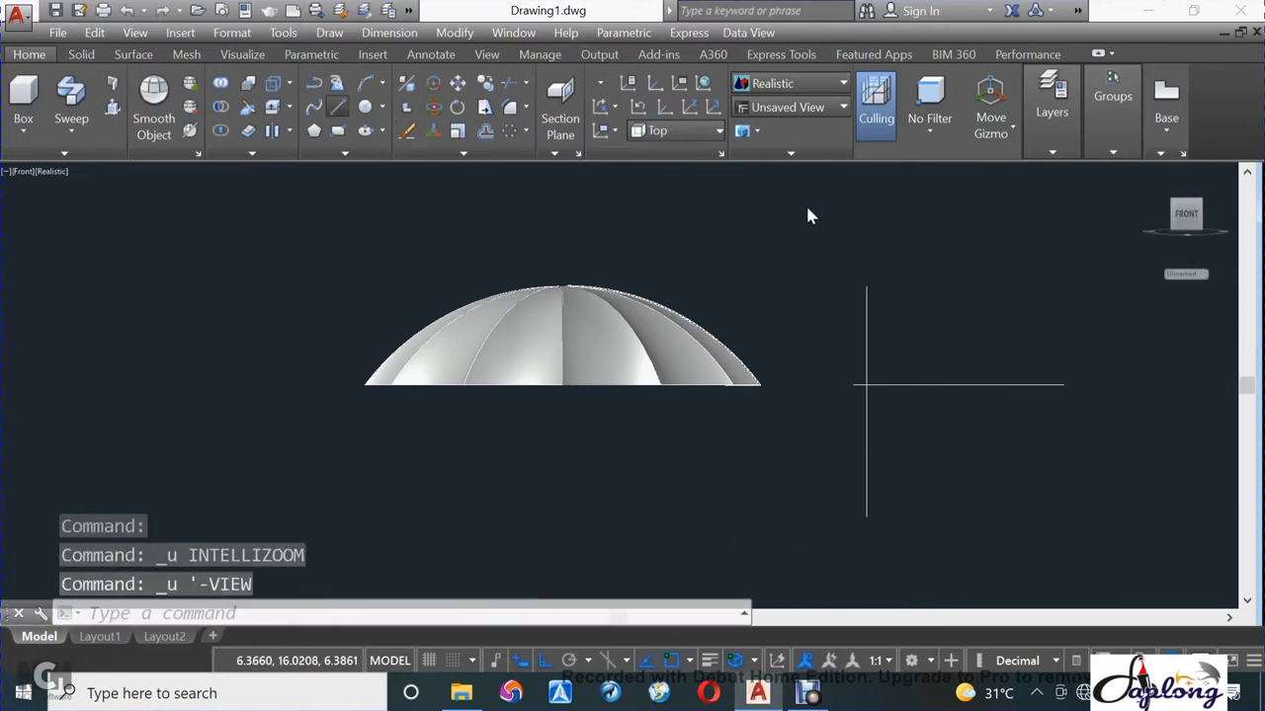
type("l")
key("Return")
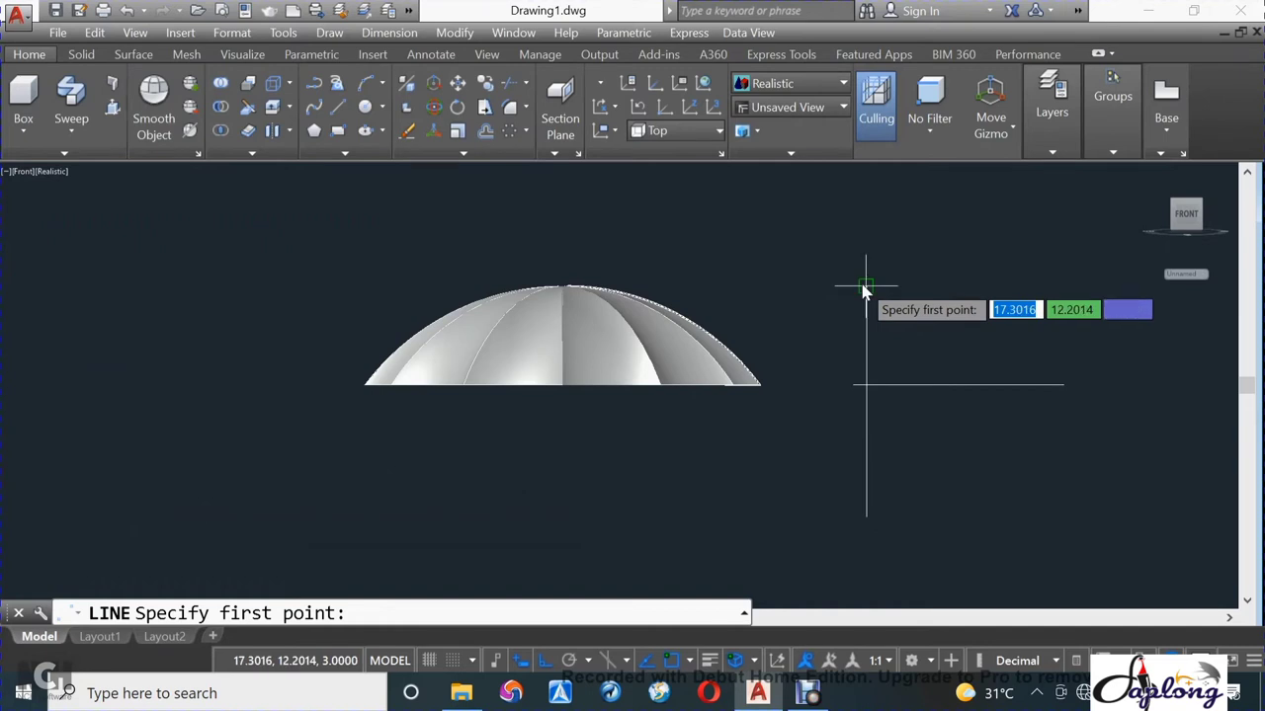
Draw a slanted line from the top of the copied shaft to the horizontal line's right end.
left_click(866, 287)
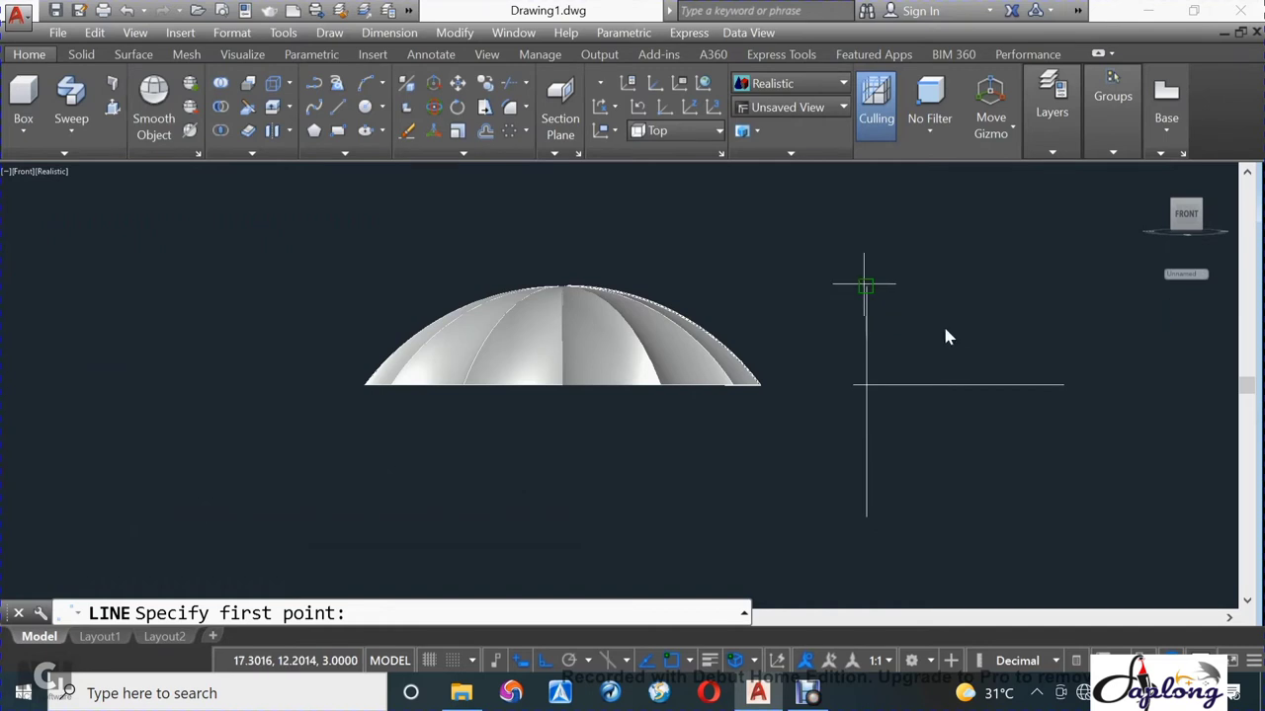
left_click(1063, 385)
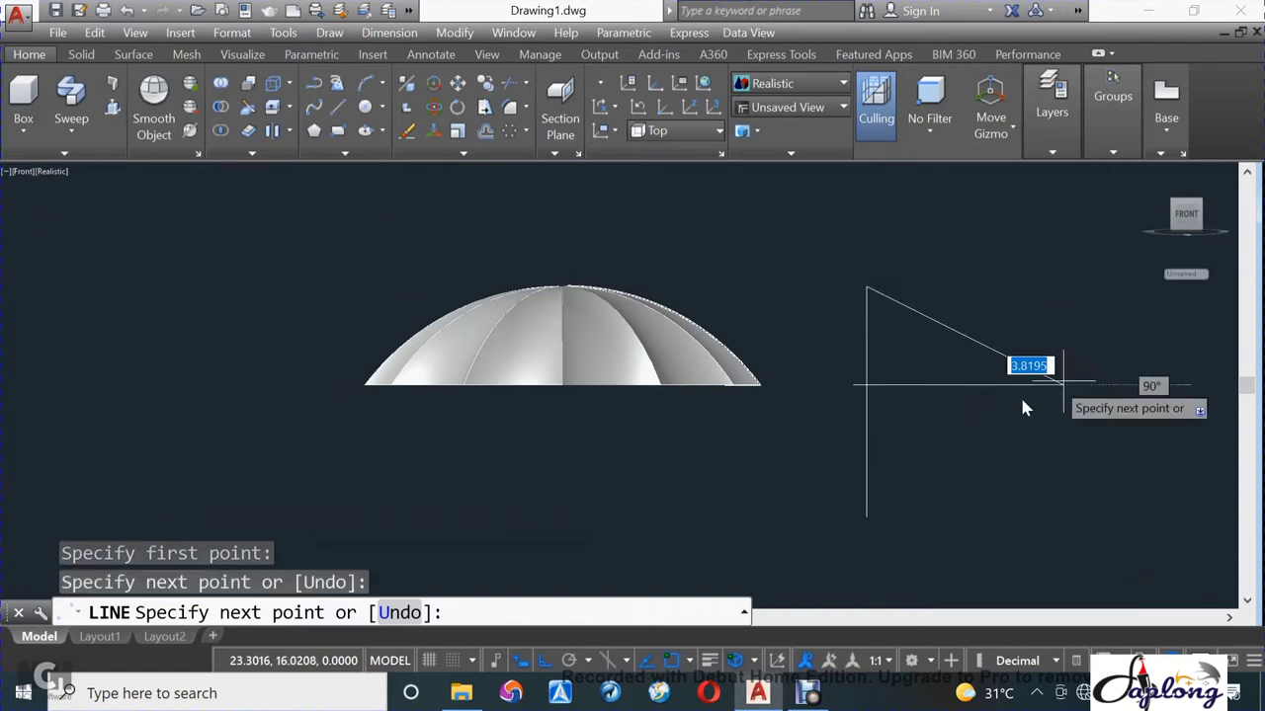
key("Escape")
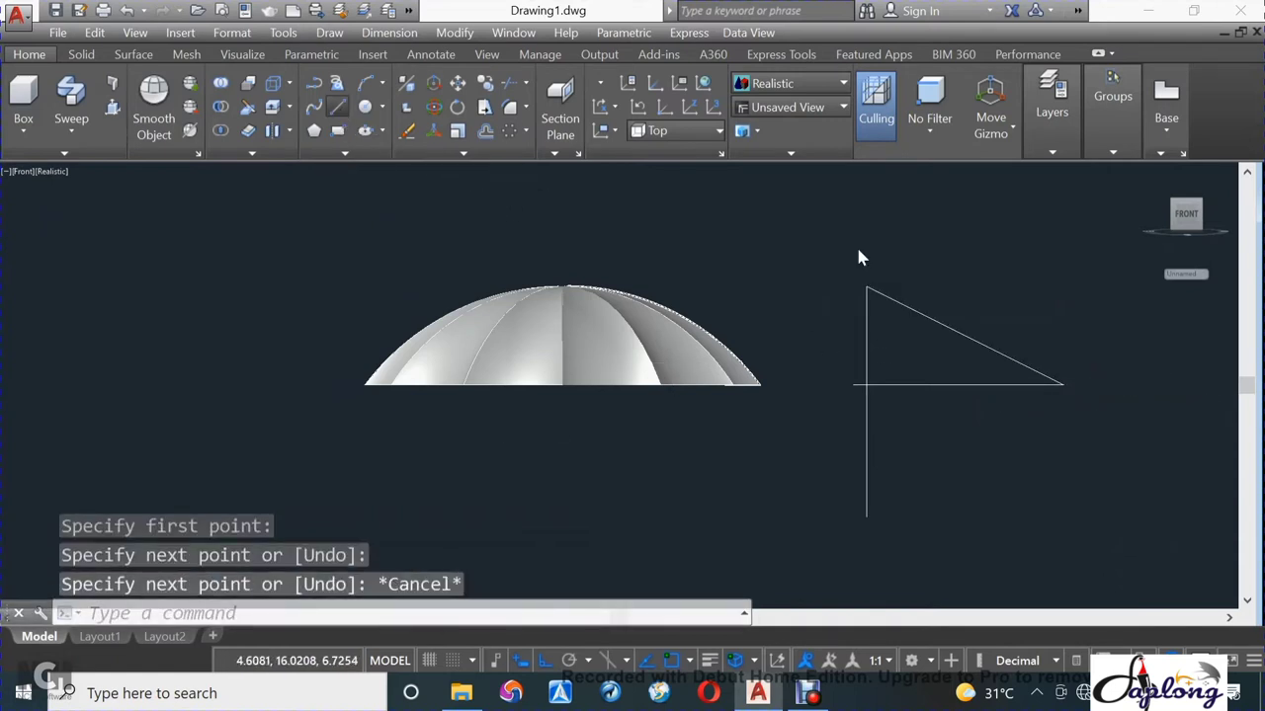
key("Return")
key("Escape")
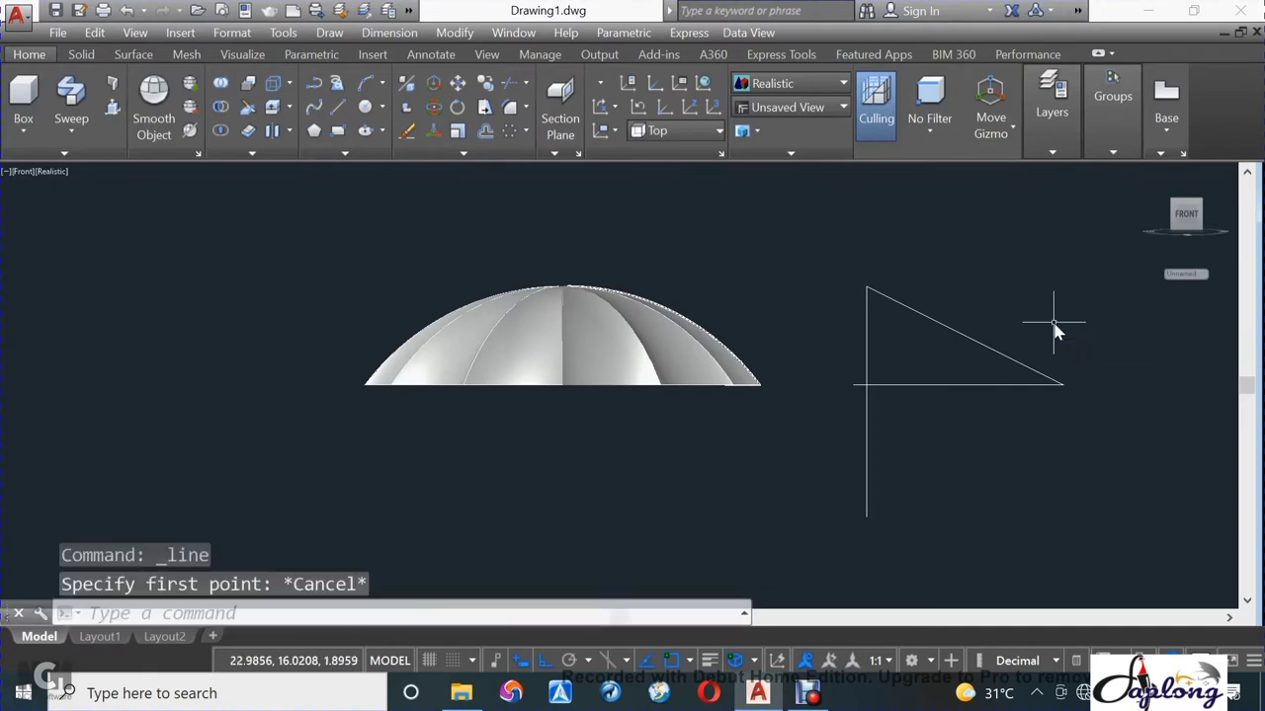
Orbit to a tilted top-down view, zoom in and recentre the canopy and rib sketch.
type("or")
key("Return")
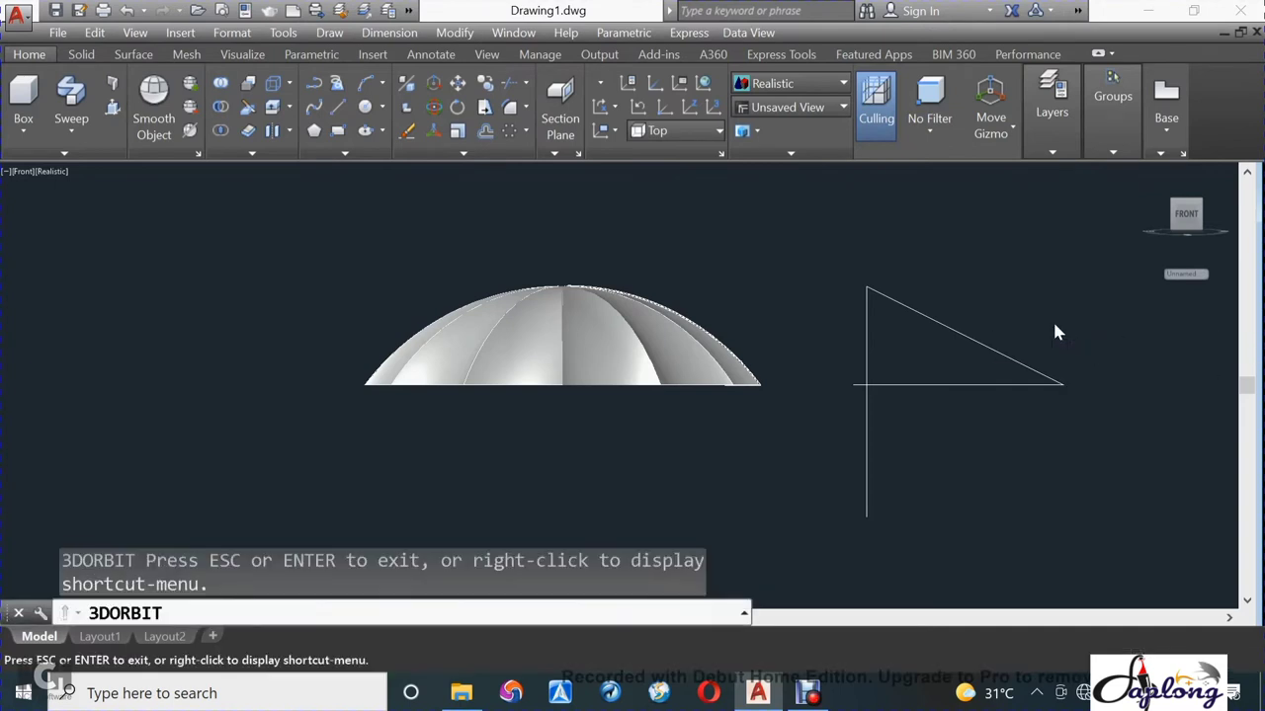
left_click_drag(1002, 404, 1005, 440)
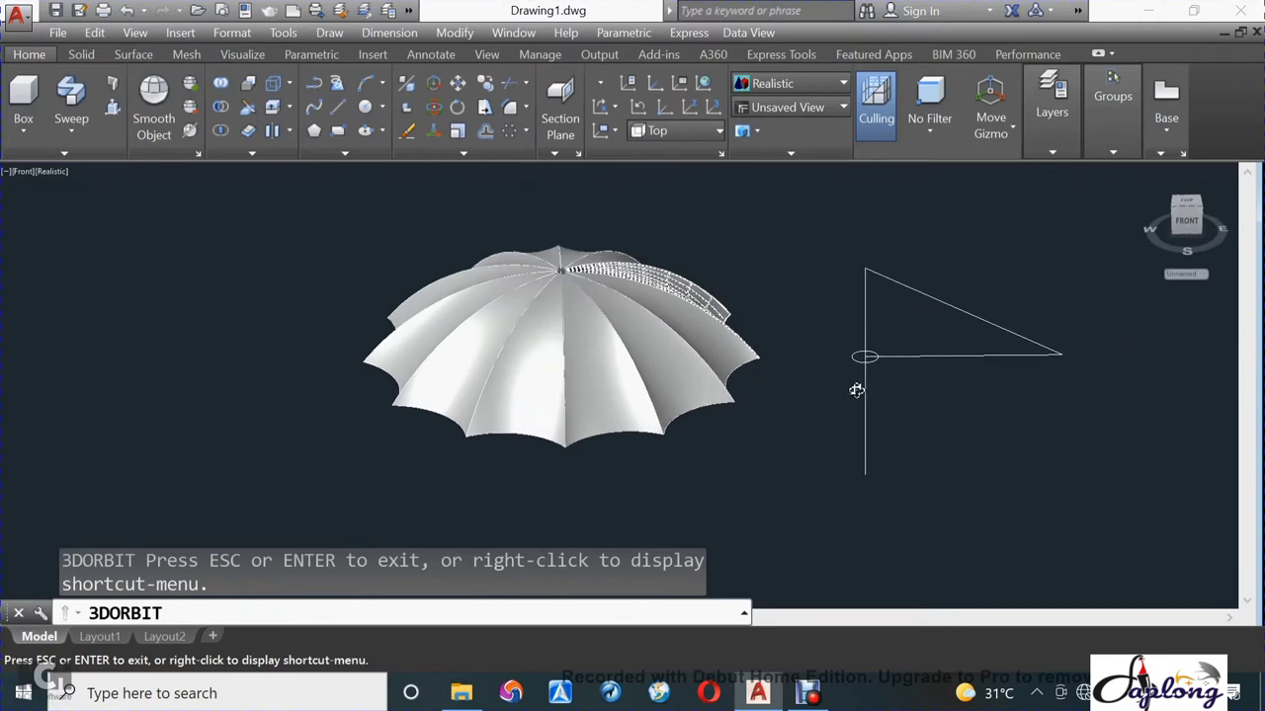
mouse_move(851, 390)
left_mouse_down()
mouse_move(832, 415)
mouse_move(867, 418)
left_mouse_up()
scroll(867, 401, "up", 2)
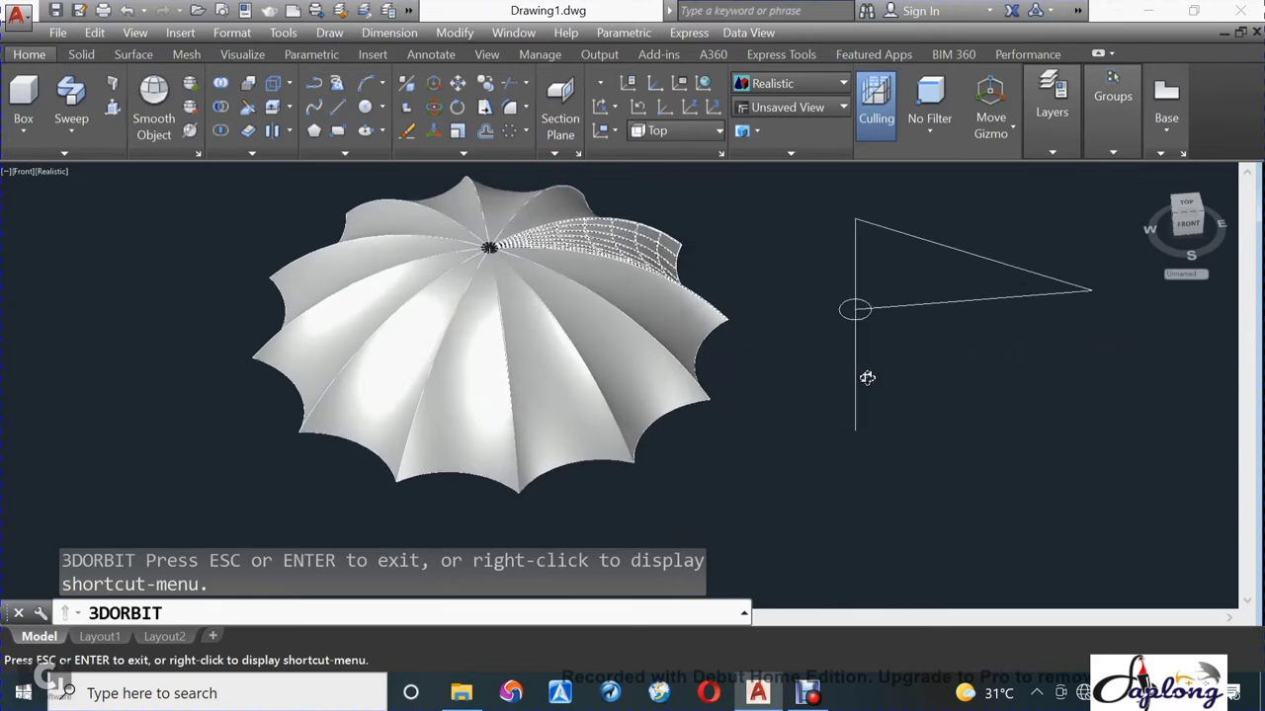
scroll(865, 379, "up", 2)
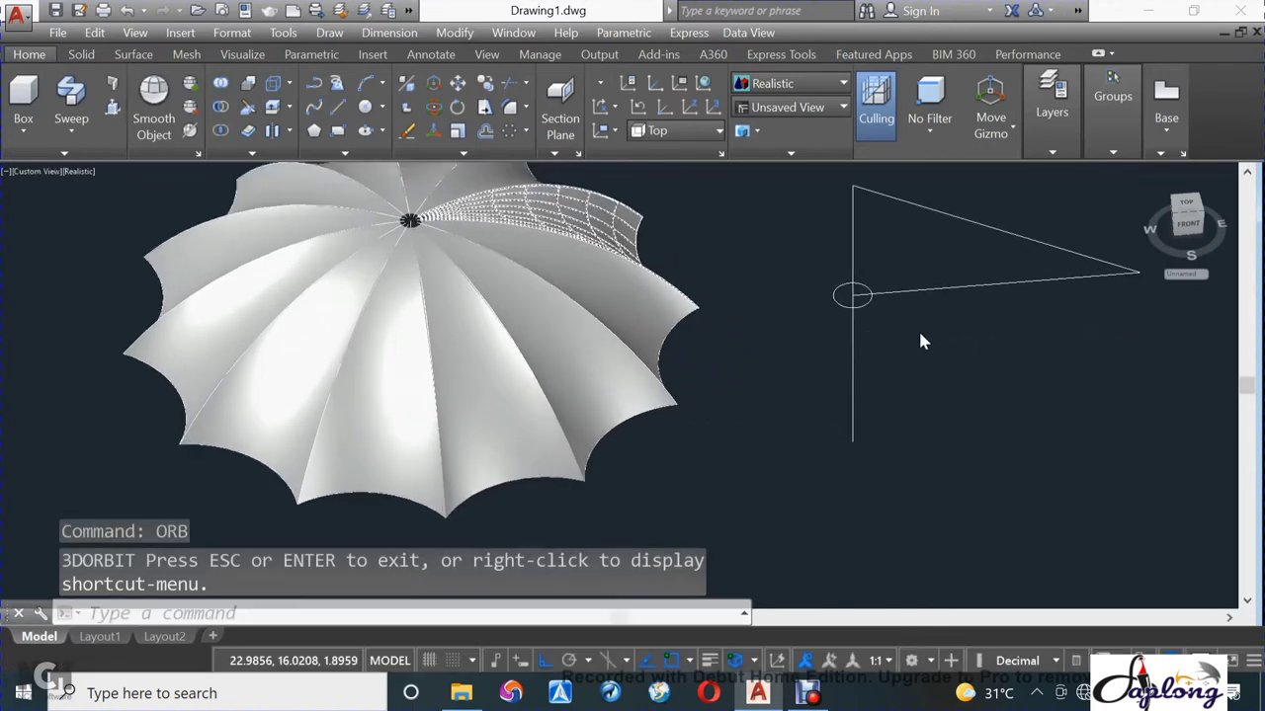
middle_click_drag(906, 401, 892, 438)
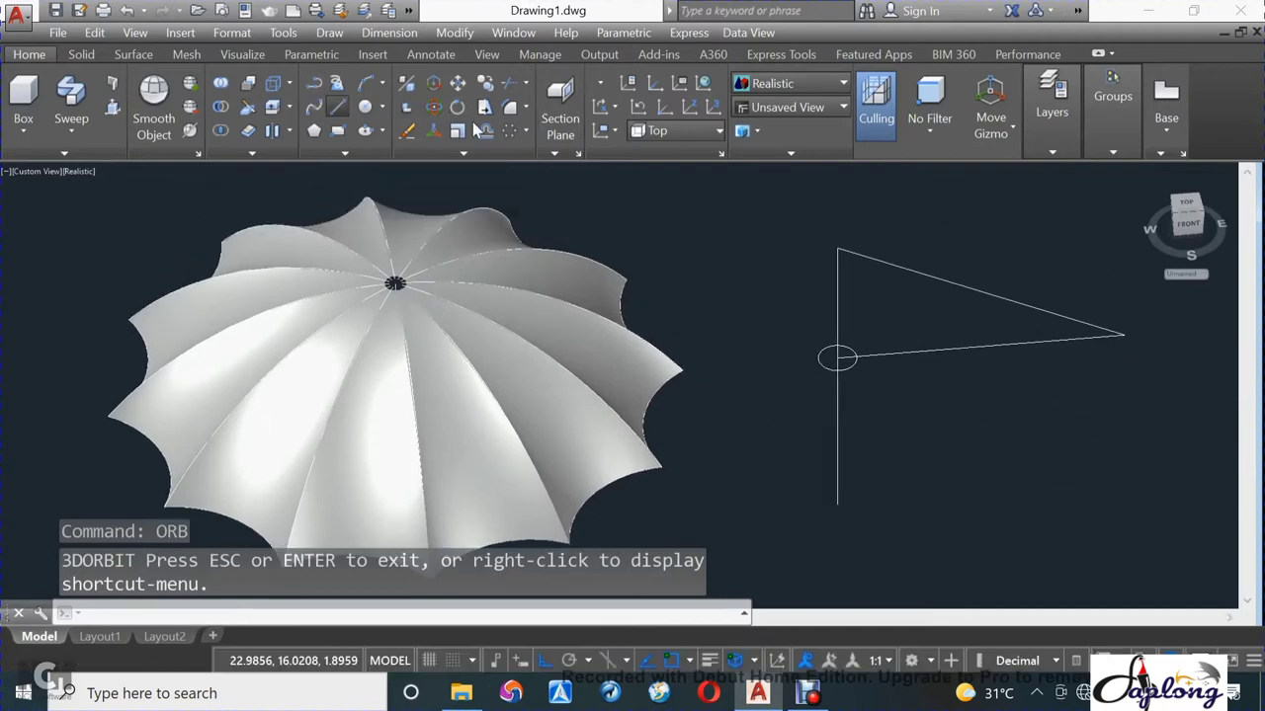
Draw a brace line from the triangle's sloped edge to the shaft near the circle.
left_click(336, 107)
key("Escape")
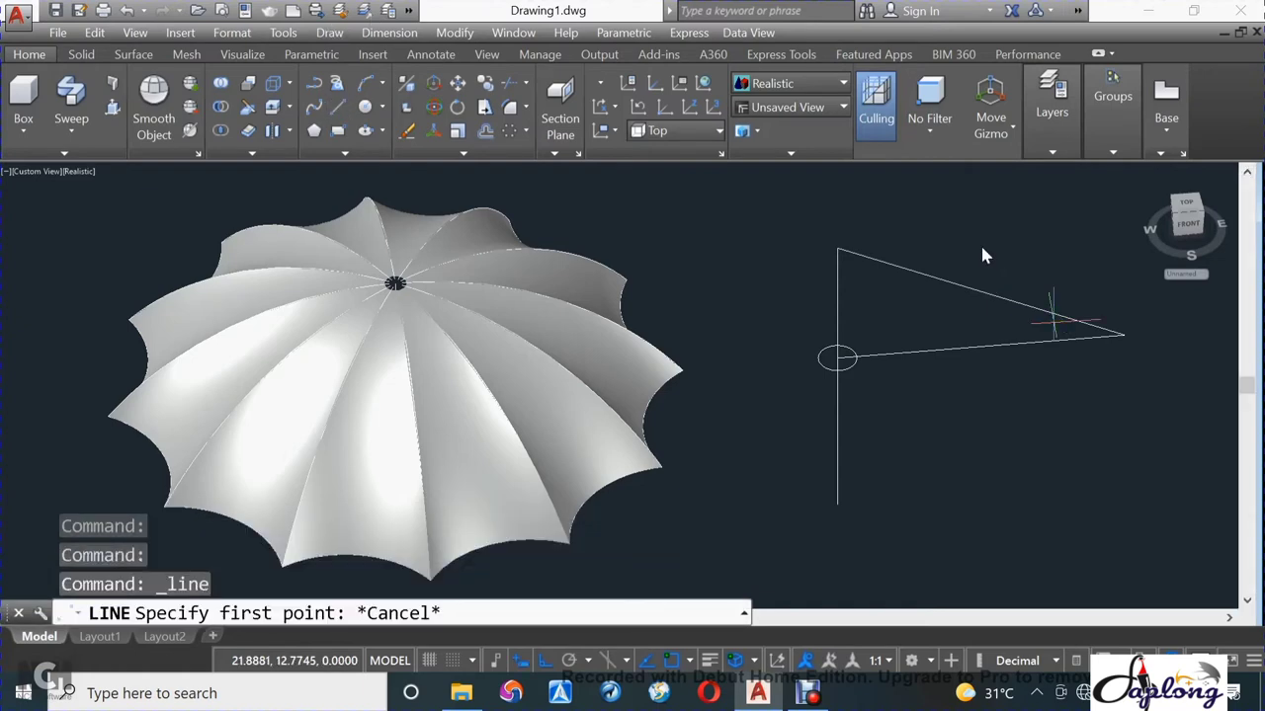
key("Return")
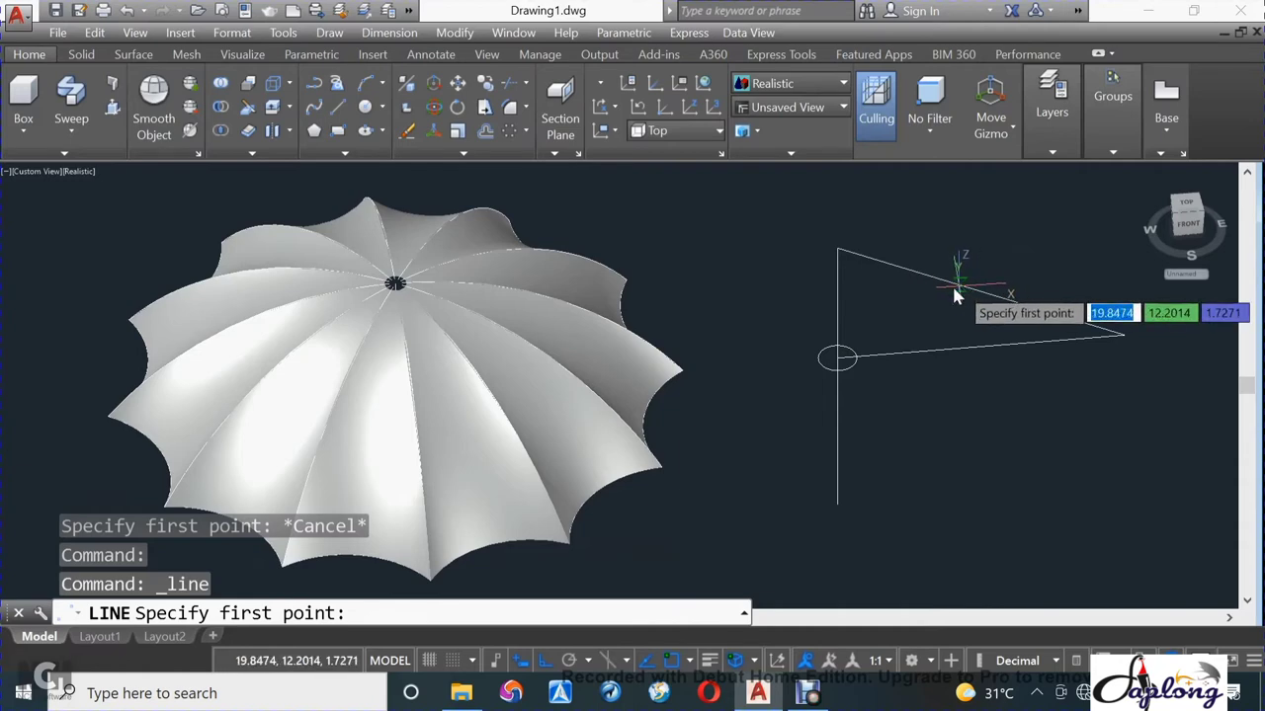
left_click(954, 284)
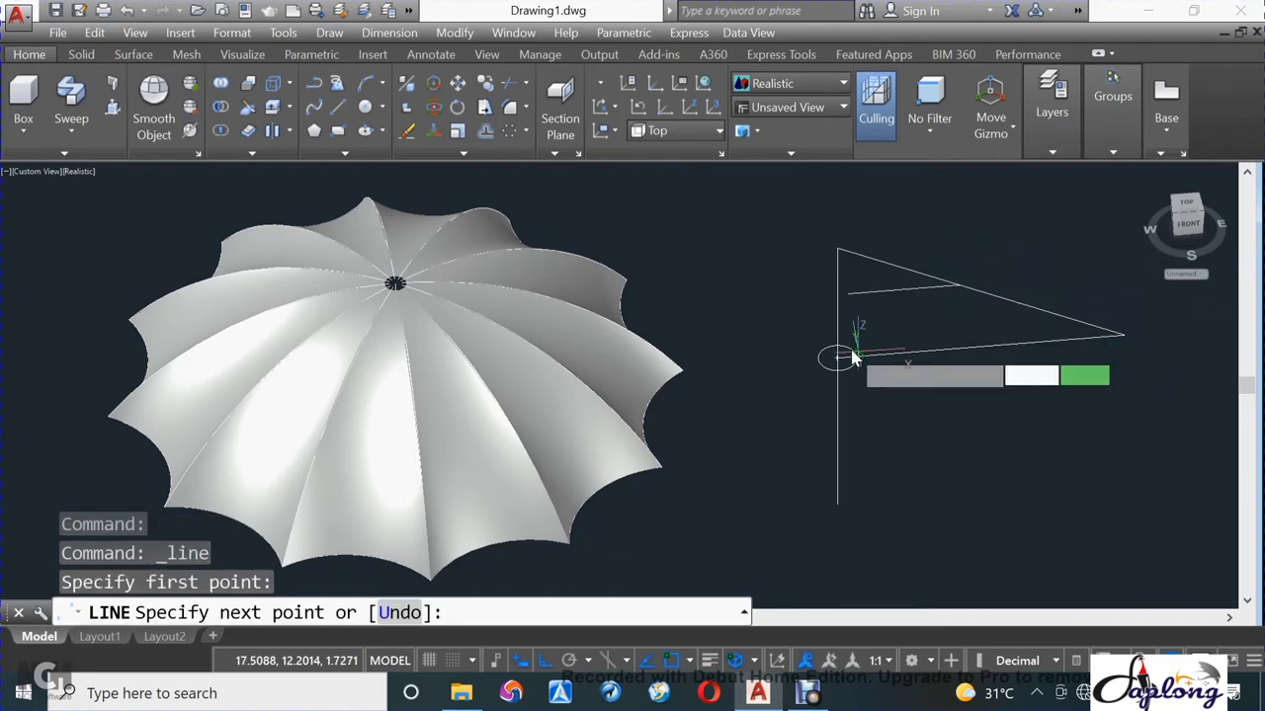
left_click(854, 359)
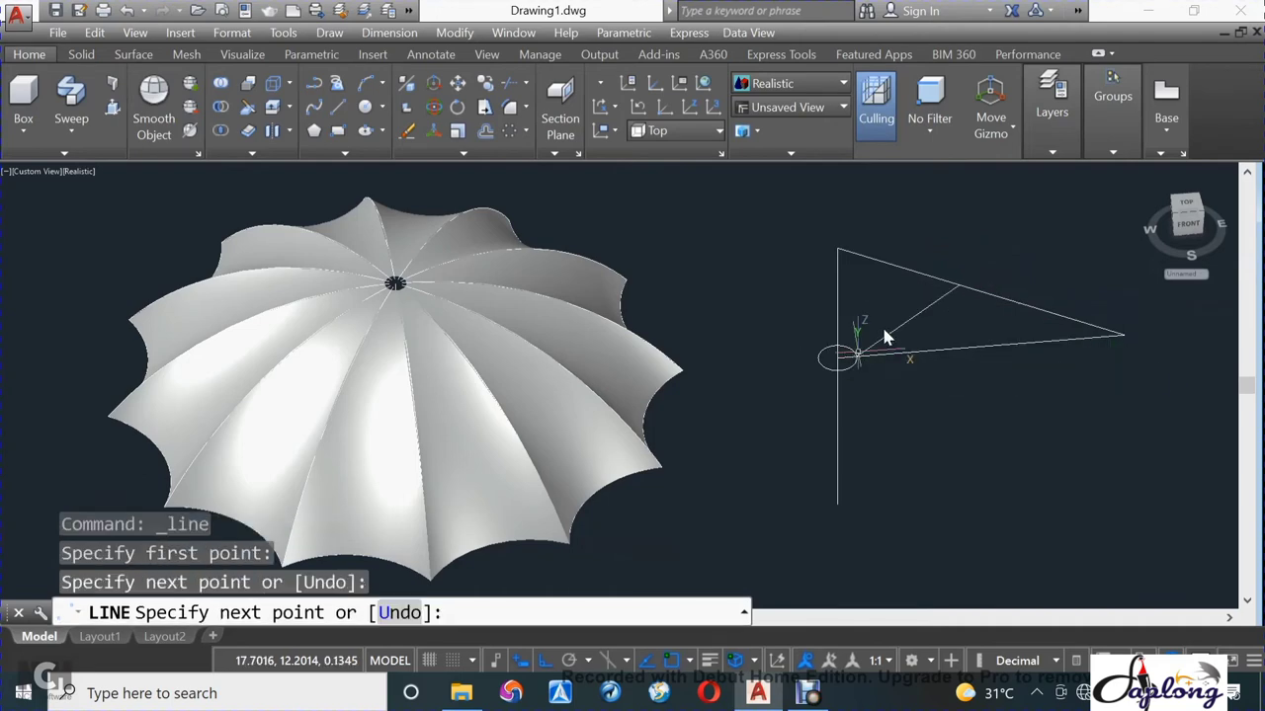
key("Escape")
Erase the triangle's horizontal bottom line.
left_click(941, 356)
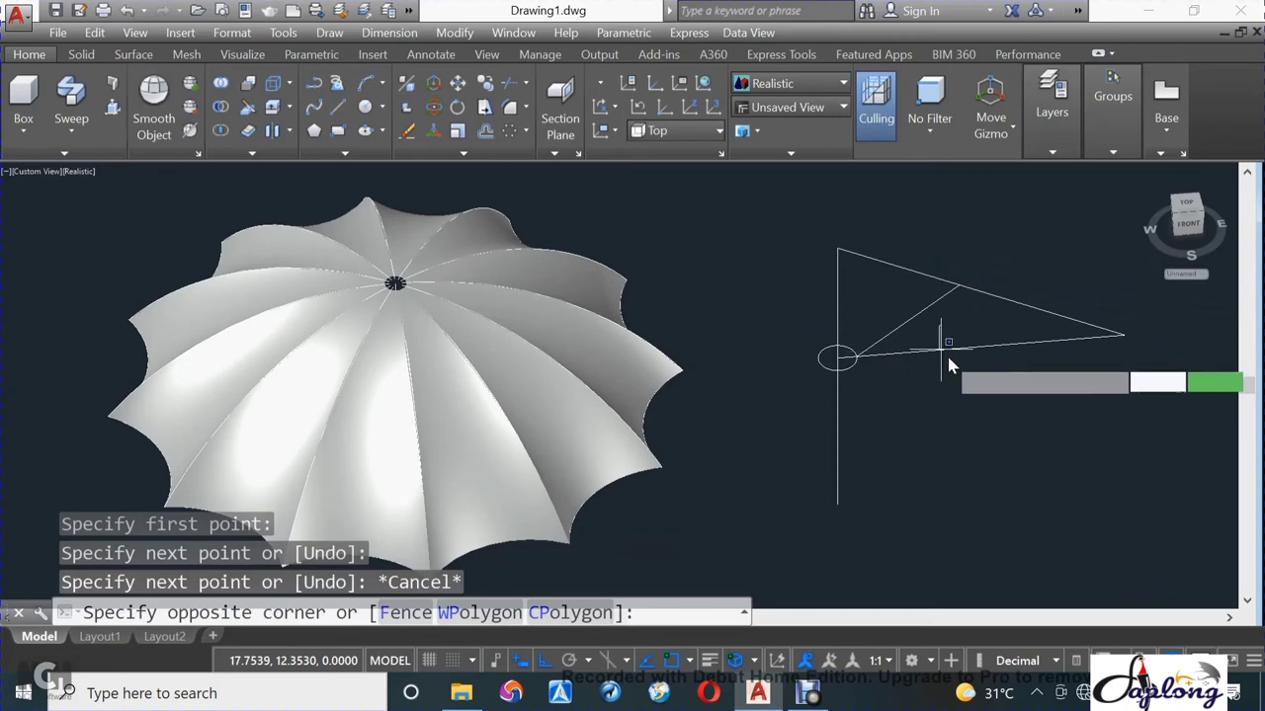
left_click(942, 378)
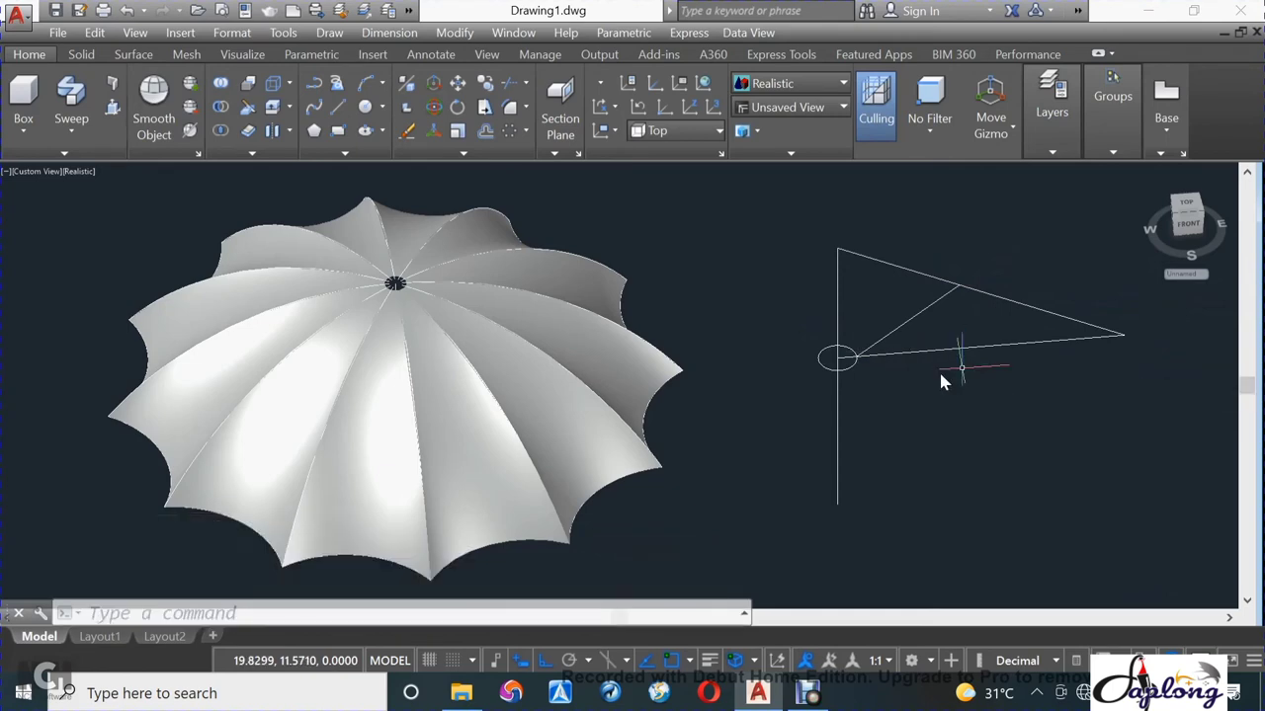
left_click(965, 322)
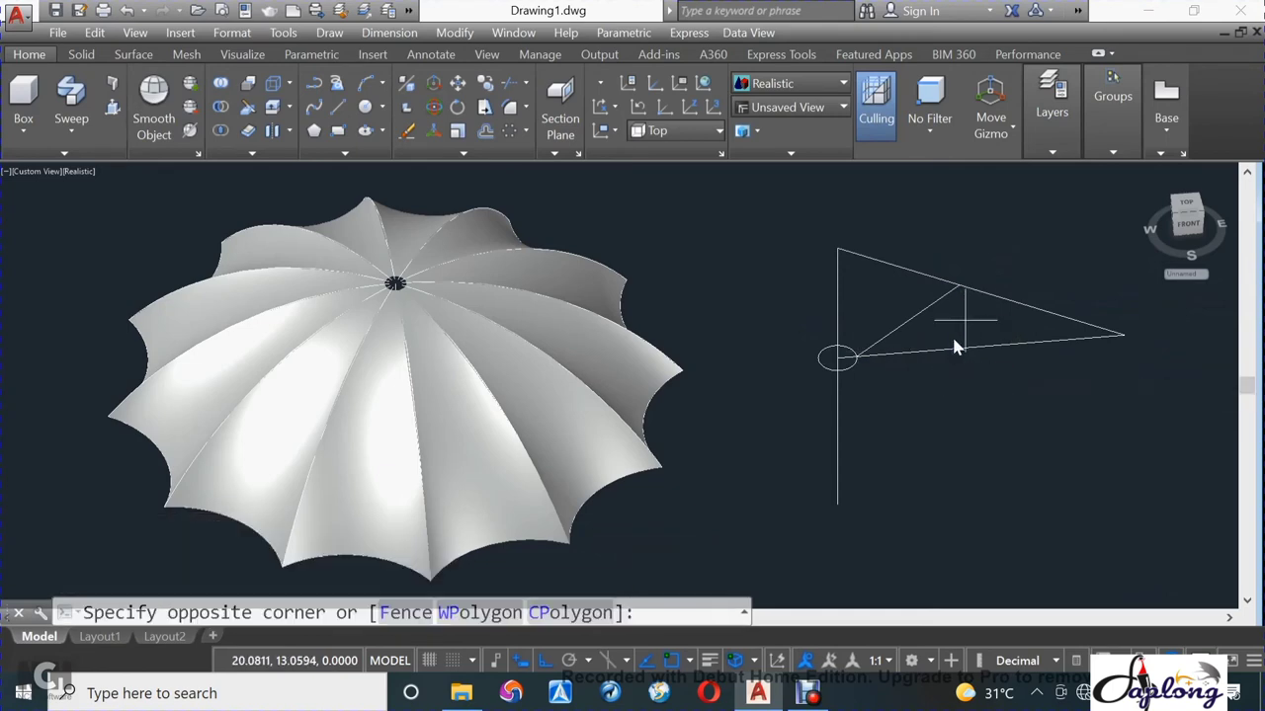
left_click(929, 385)
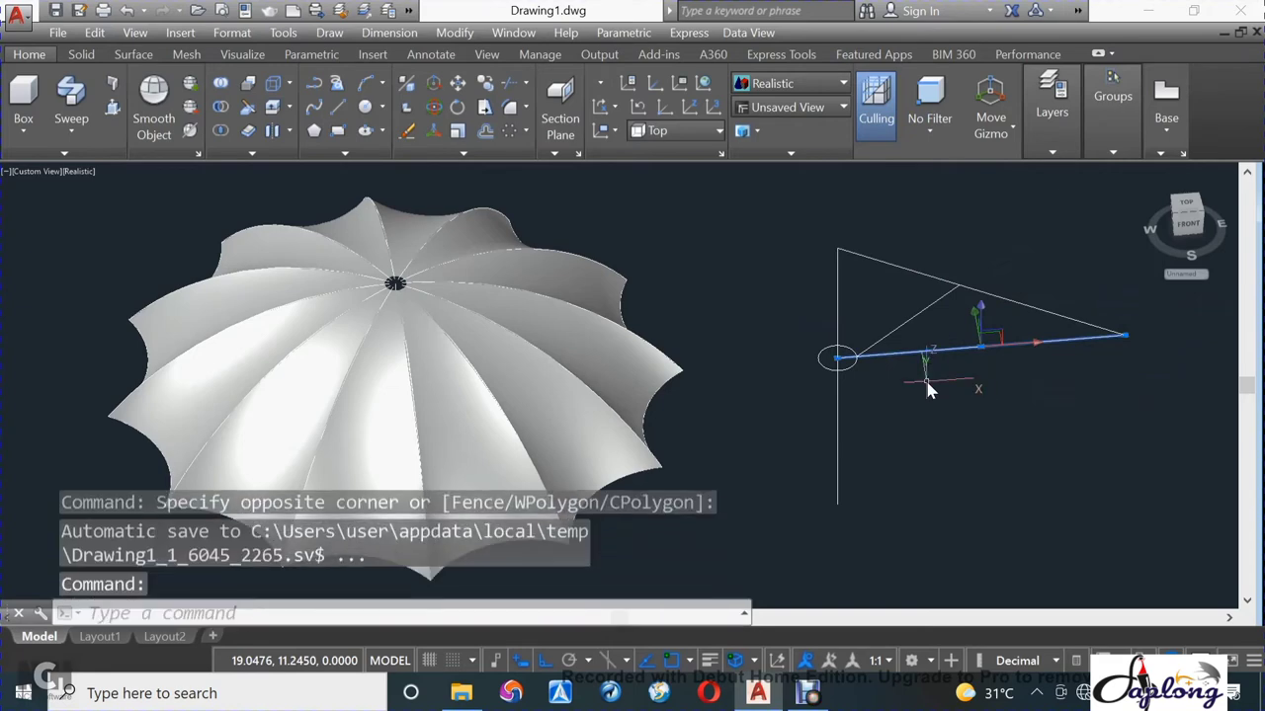
type("e")
key("Return")
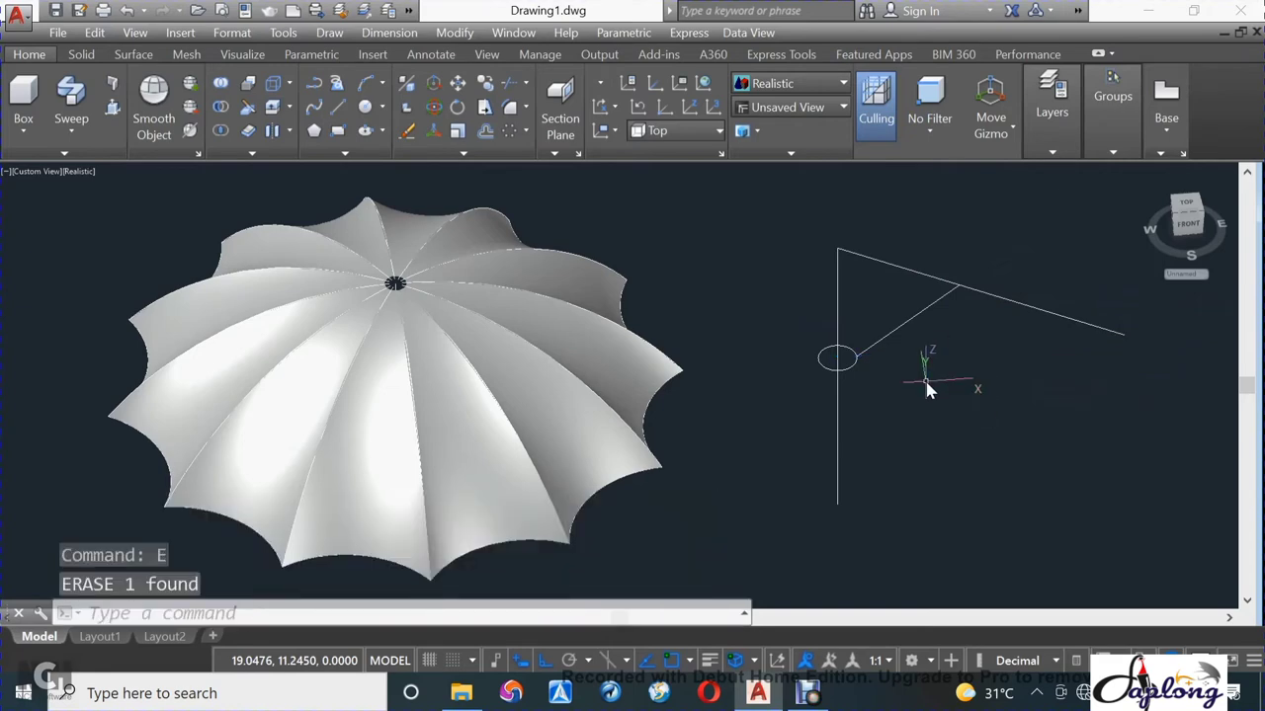
mouse_move(926, 392)
middle_mouse_down("shift")
mouse_move(922, 368)
mouse_move(876, 350)
mouse_move(890, 279)
middle_mouse_up("shift")
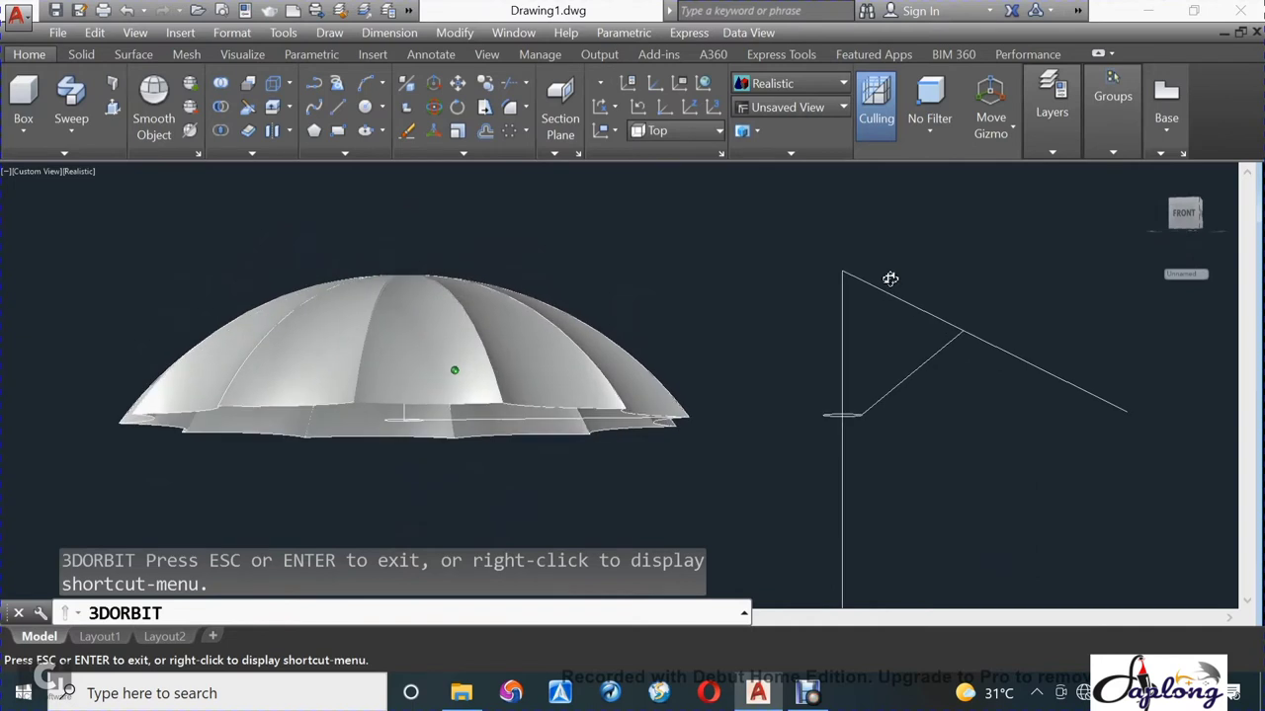
Leave orbit mode and switch the viewport to the Front preset view.
key("Escape")
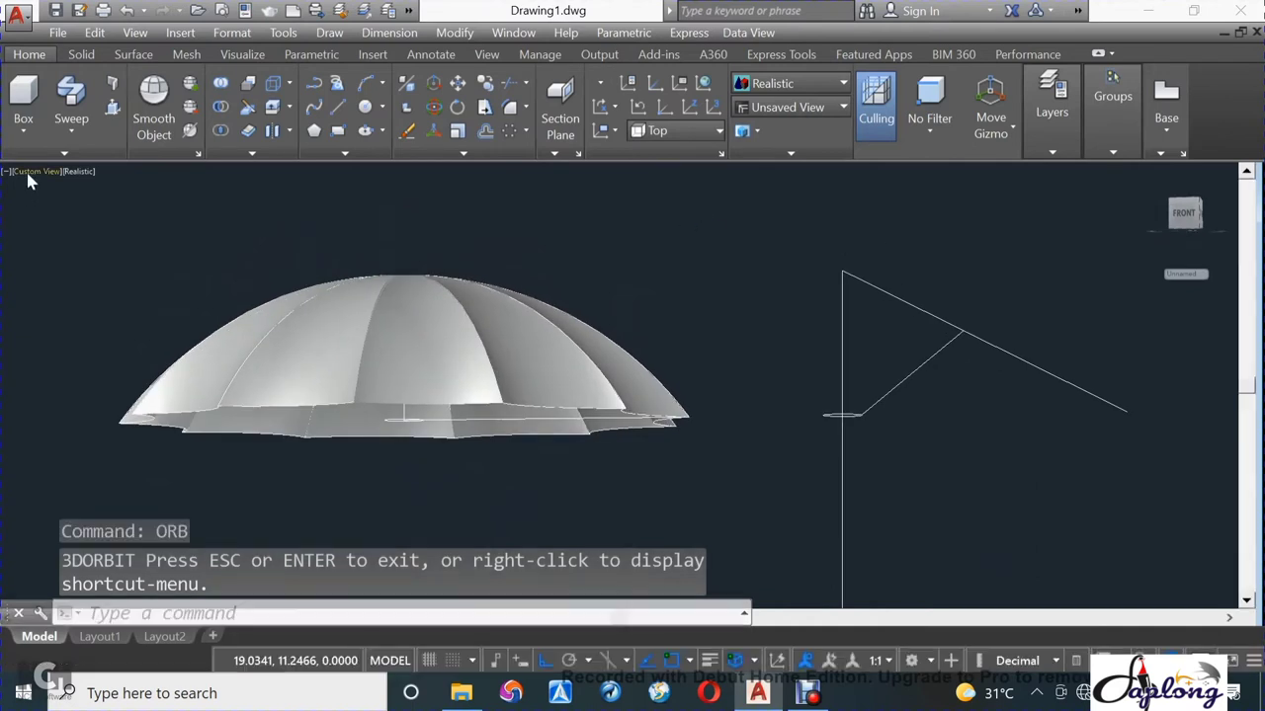
left_click(30, 172)
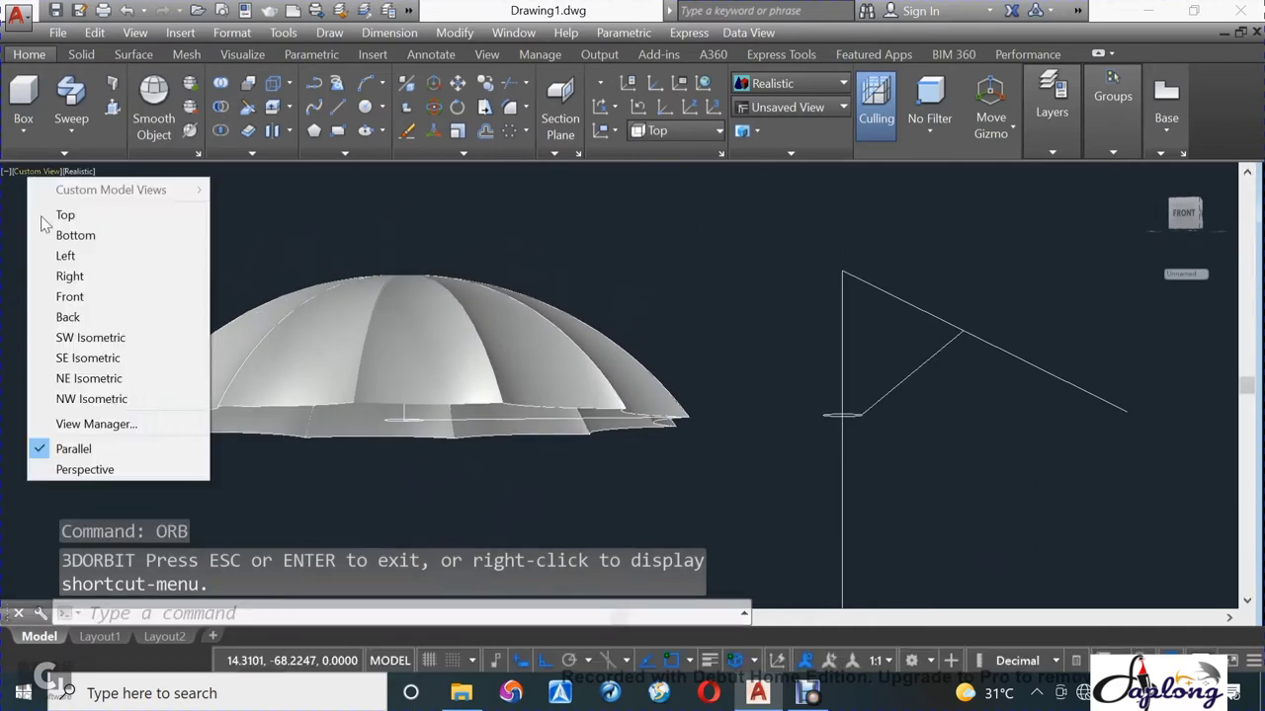
left_click(93, 300)
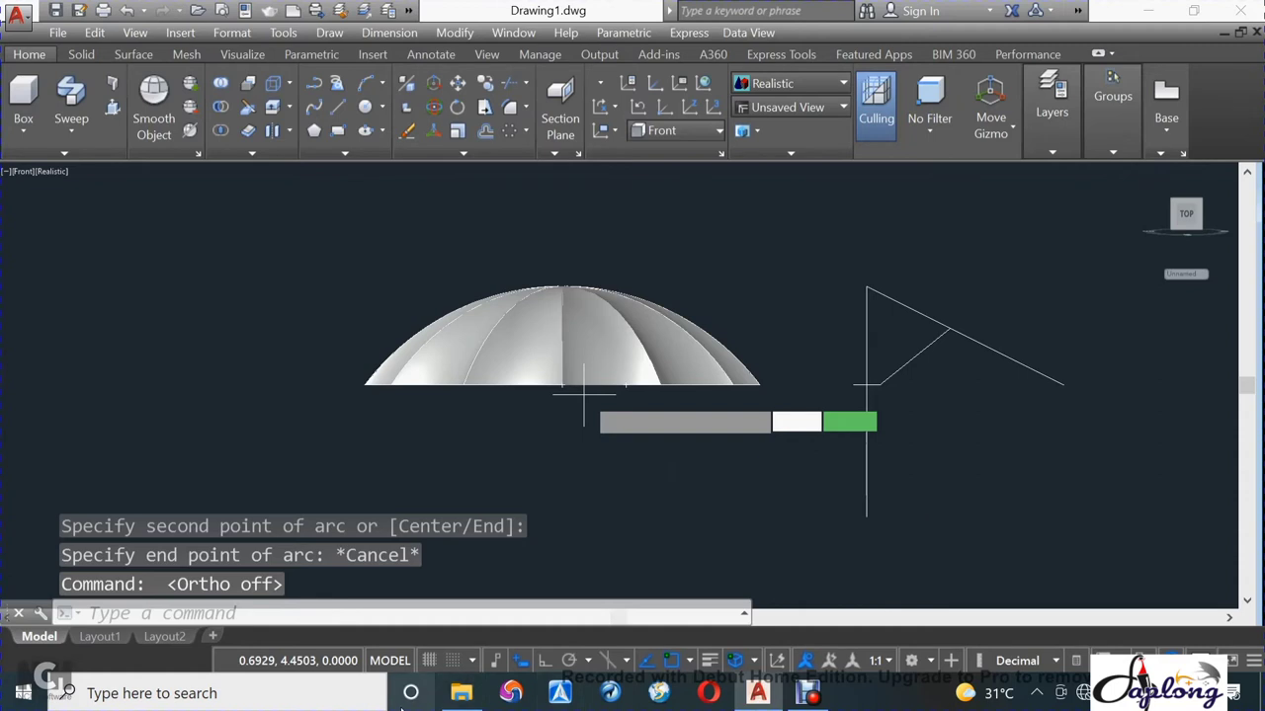
Draw the hook arc curling left from the shaft's bottom end, then select shaft and arc.
key("Return")
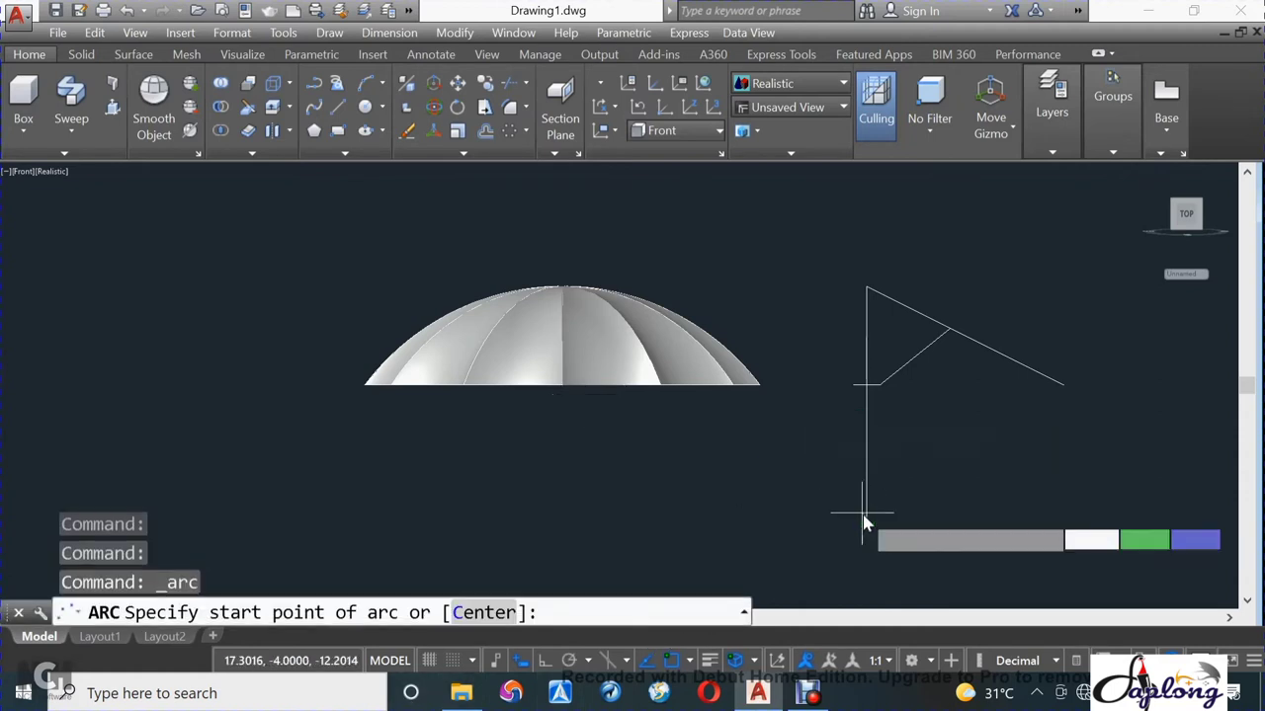
left_click(864, 512)
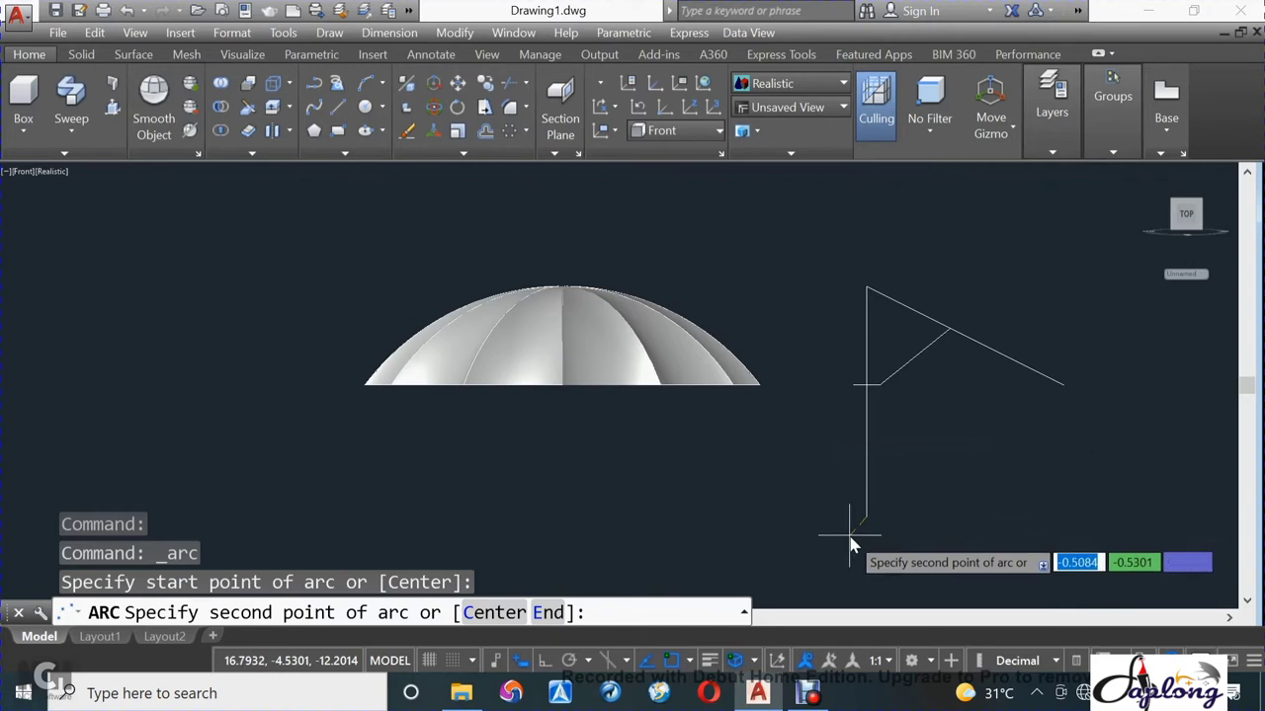
left_click(847, 532)
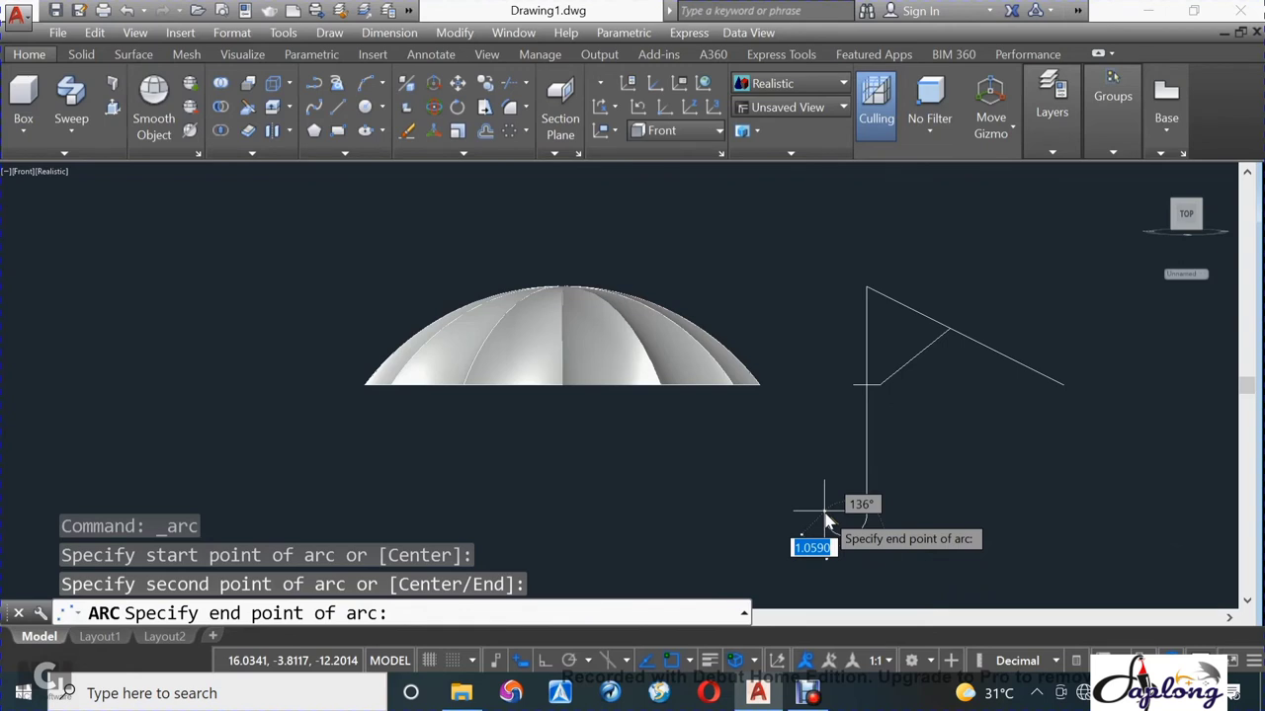
left_click(825, 514)
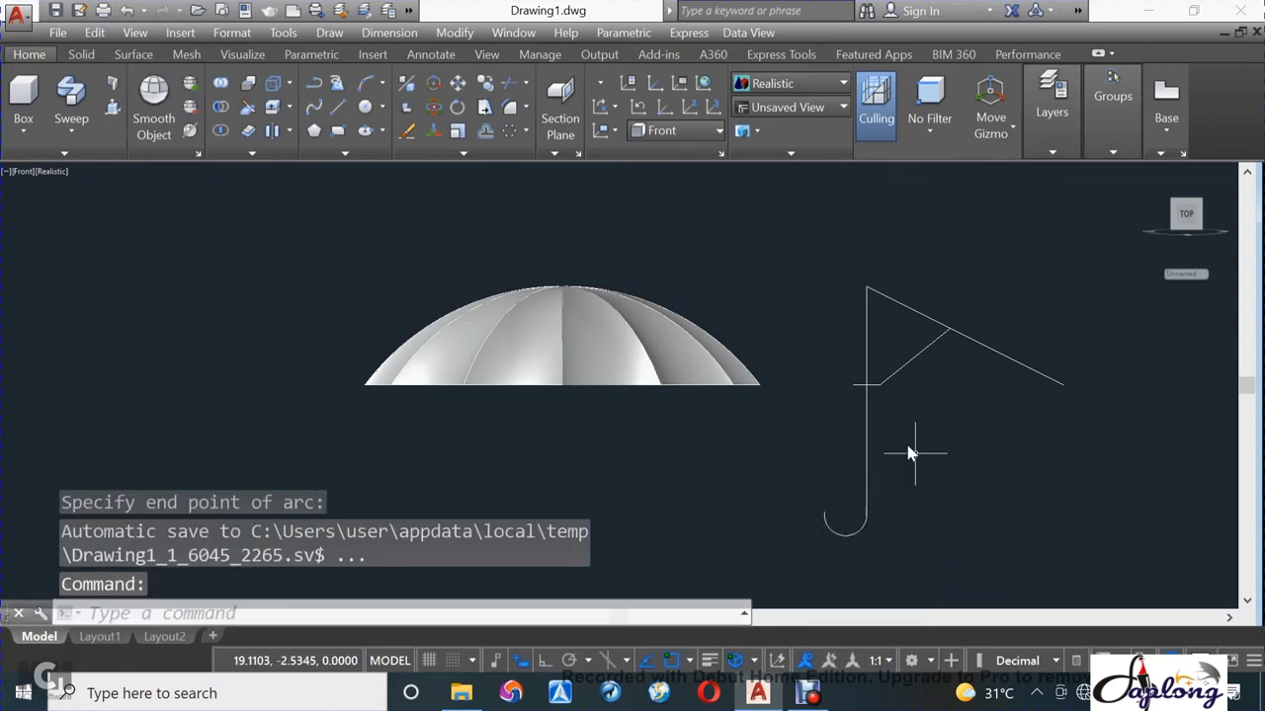
left_click(868, 372)
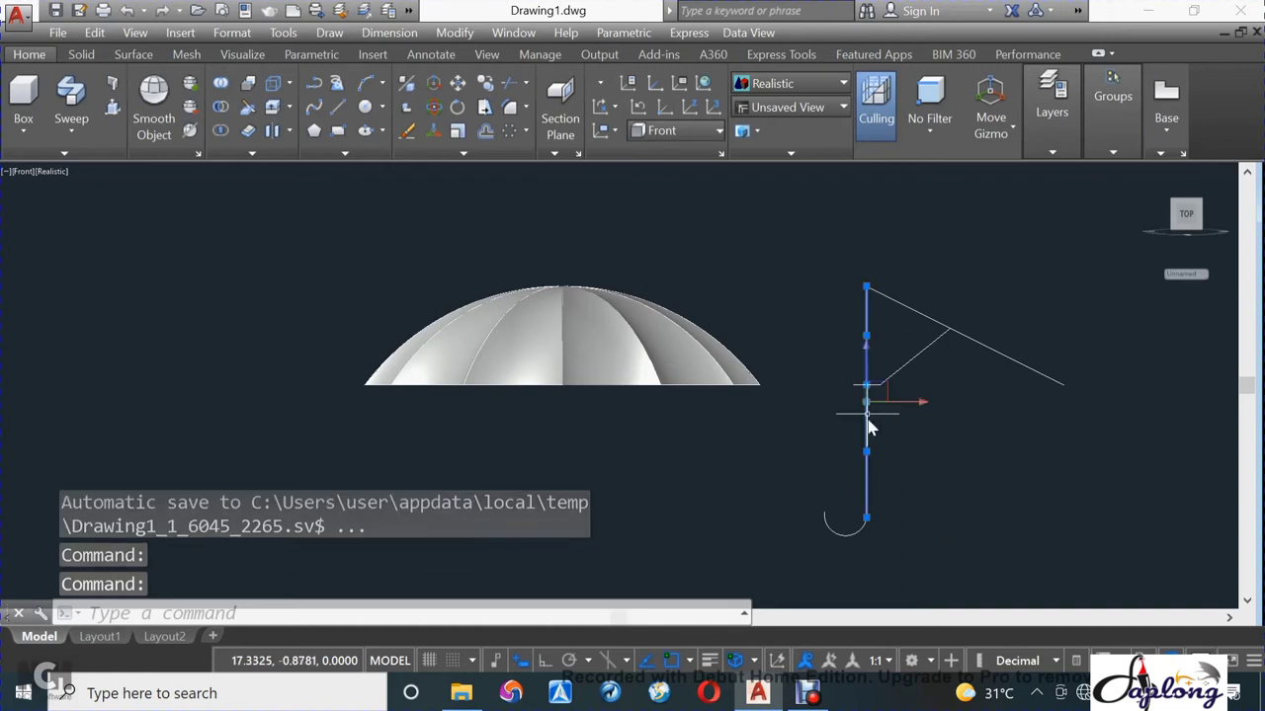
left_click(855, 525)
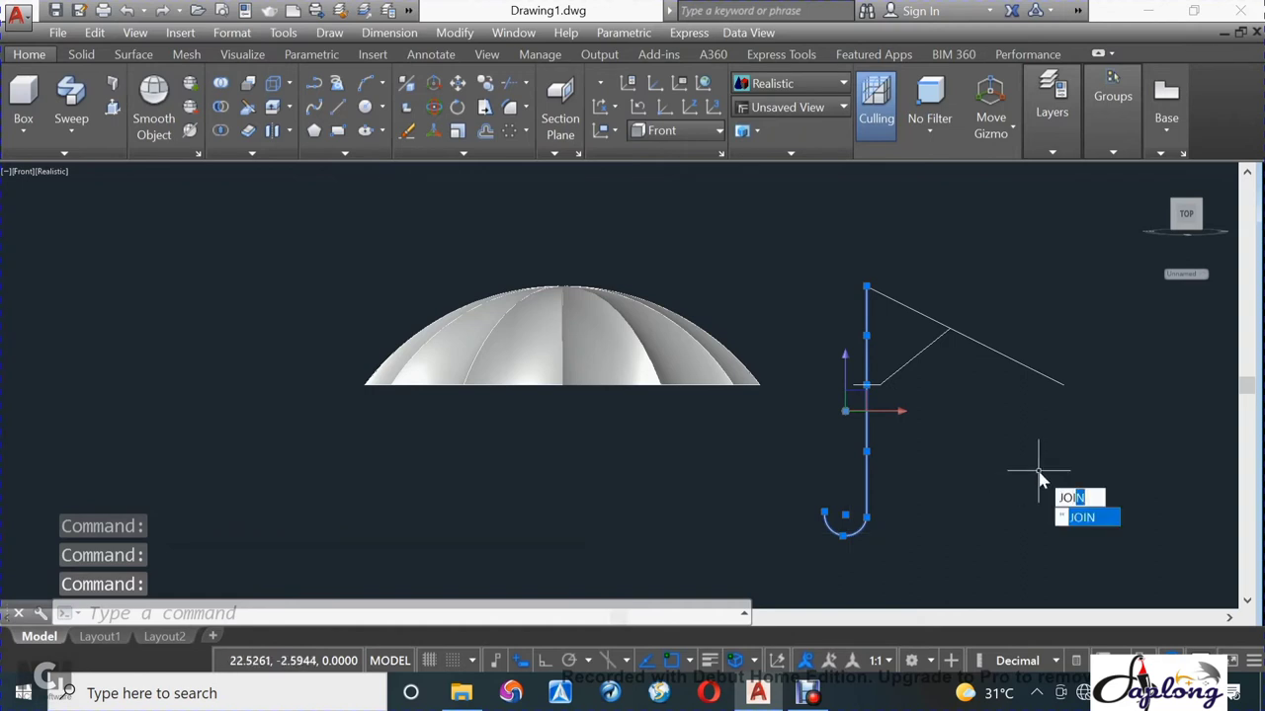
Orbit the canopy and J-hook sketch to a near top-down view and place a new circle's centre.
key("Return")
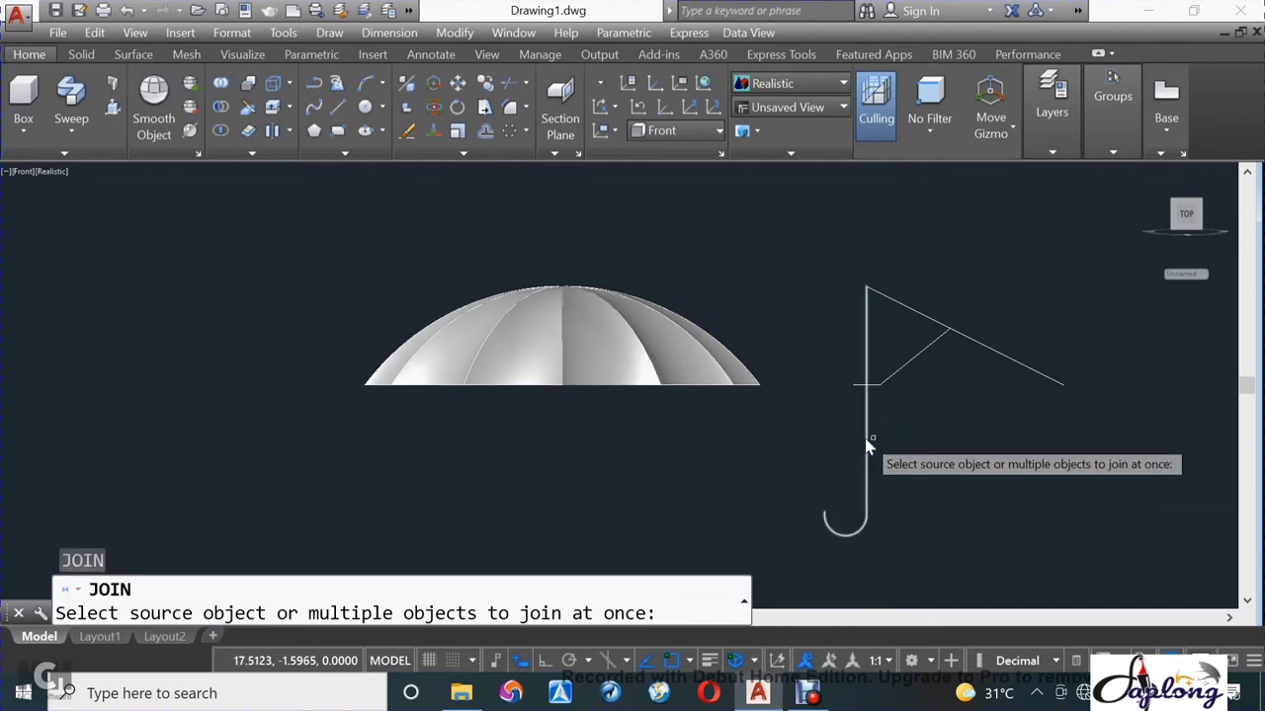
key("Escape")
type("Orb")
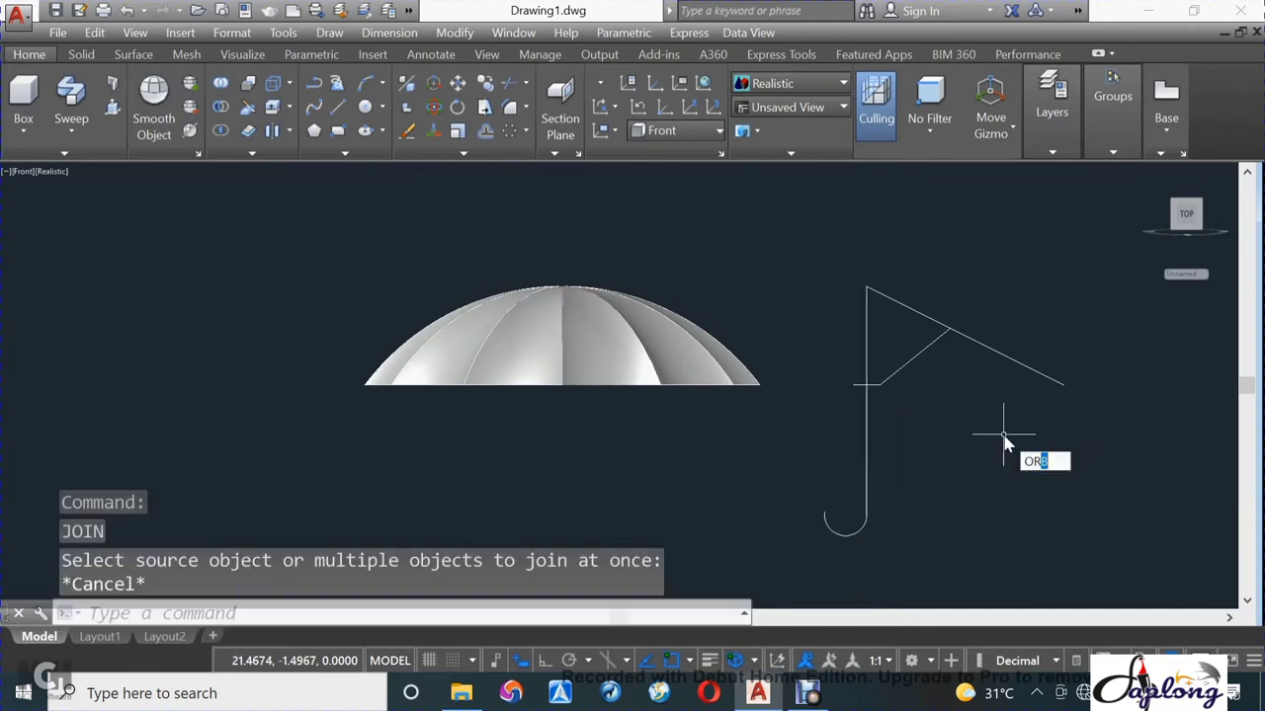
key("Return")
mouse_move(1003, 434)
left_mouse_down()
mouse_move(965, 475)
mouse_move(979, 525)
left_mouse_up()
left_click_drag(882, 407, 889, 495)
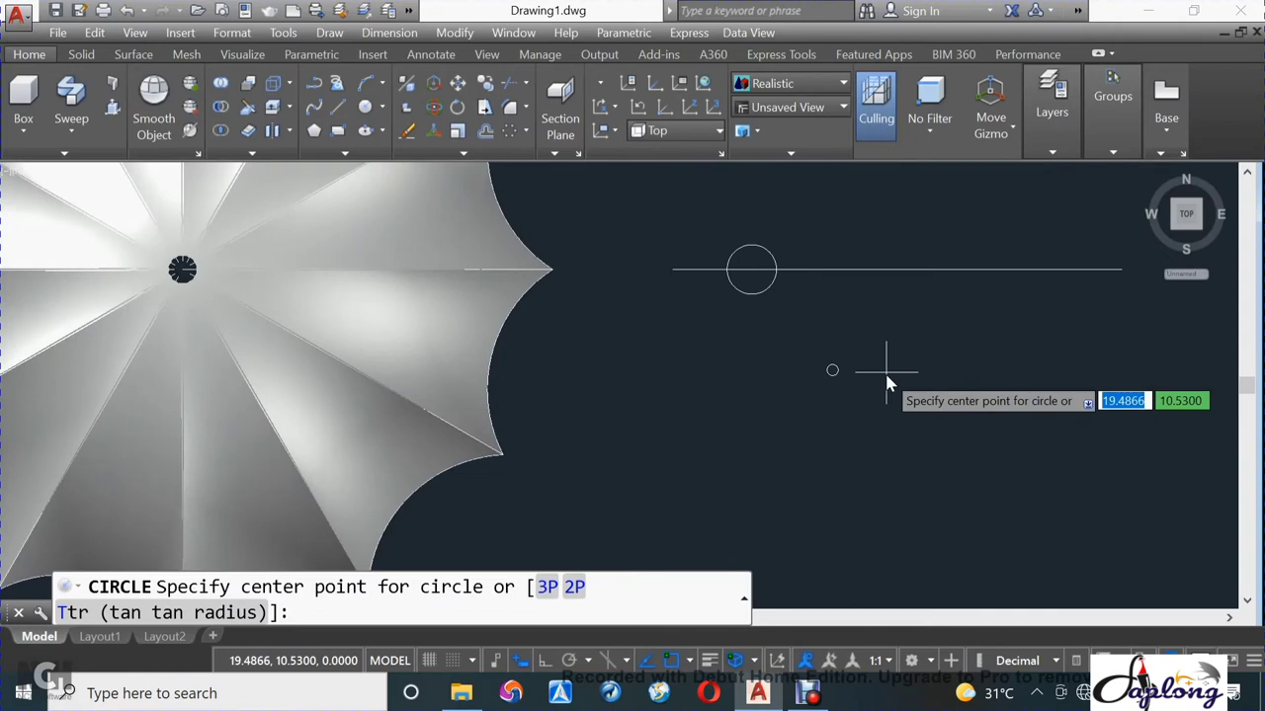
left_click(884, 371)
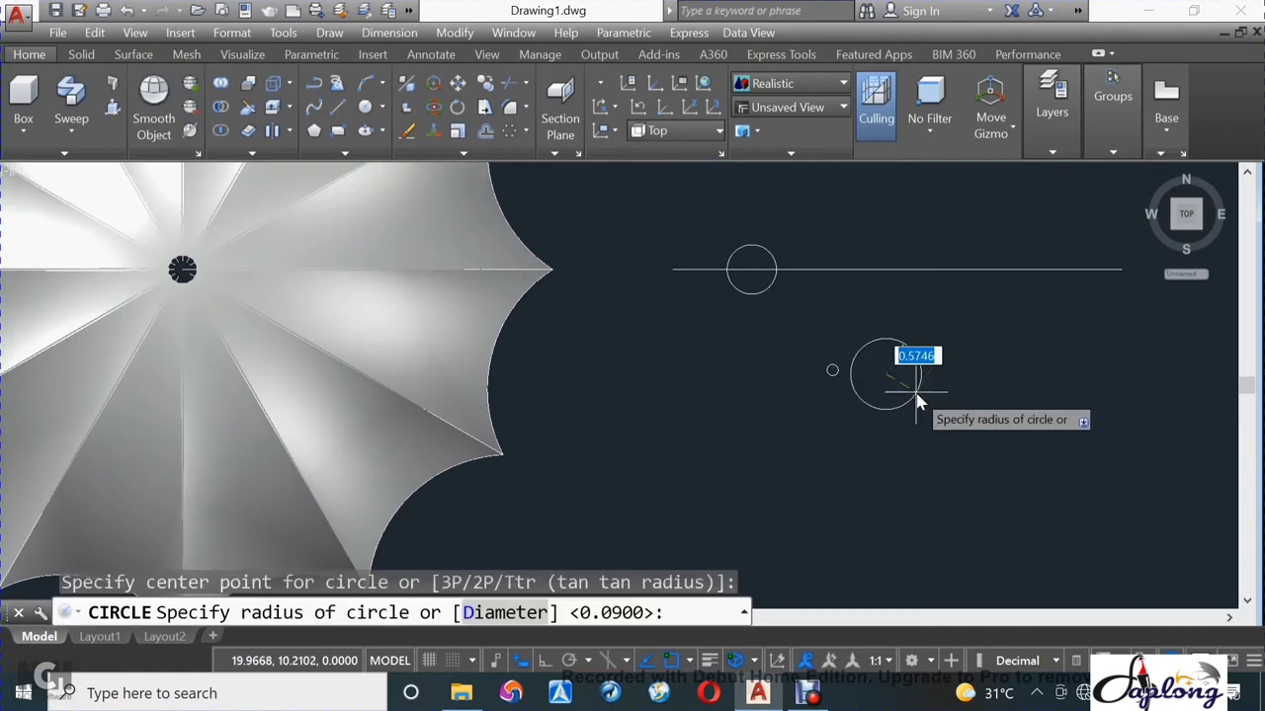
Give the first small circle a 0.06 radius and add a second circle of radius 0.05.
type(".0")
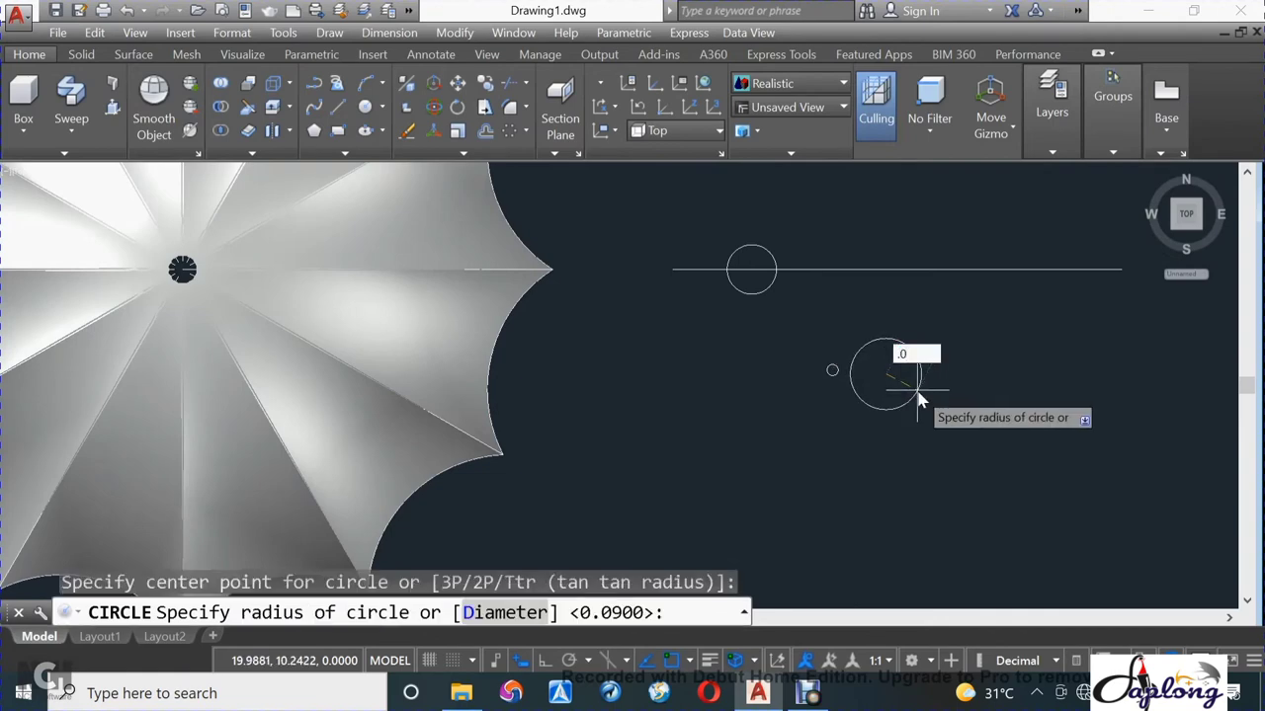
type("6")
key("Return")
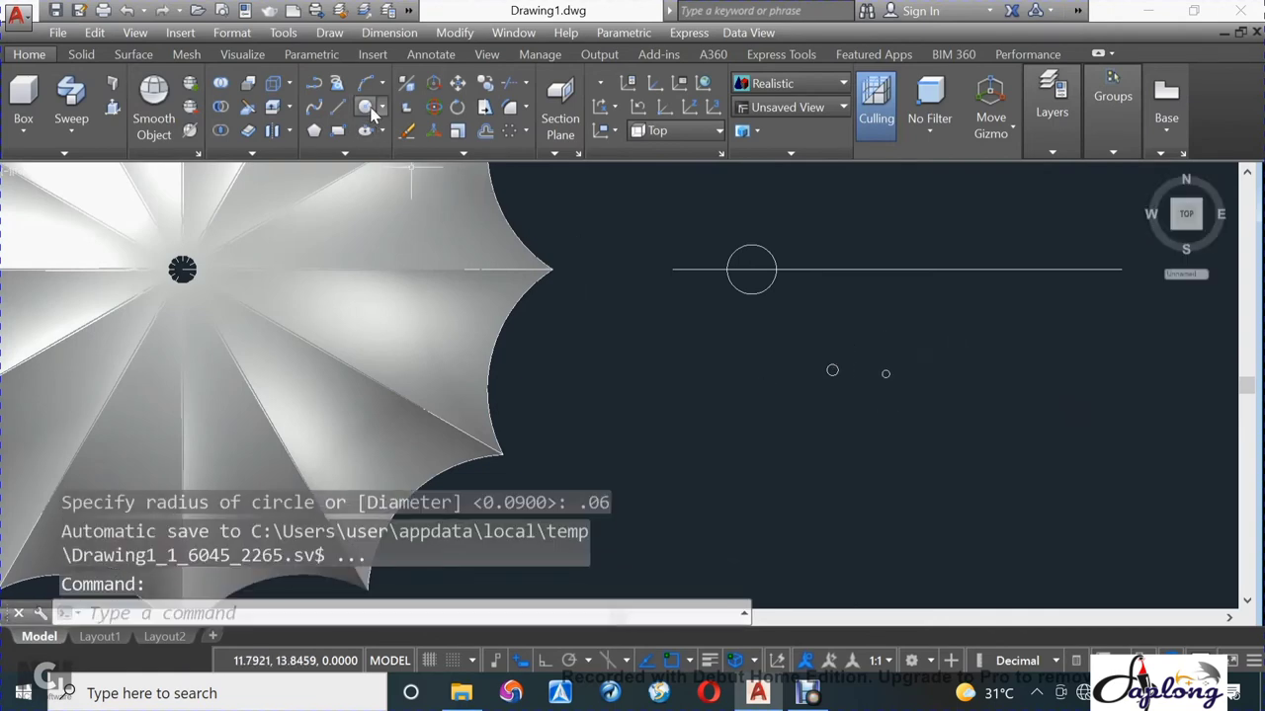
key("Return")
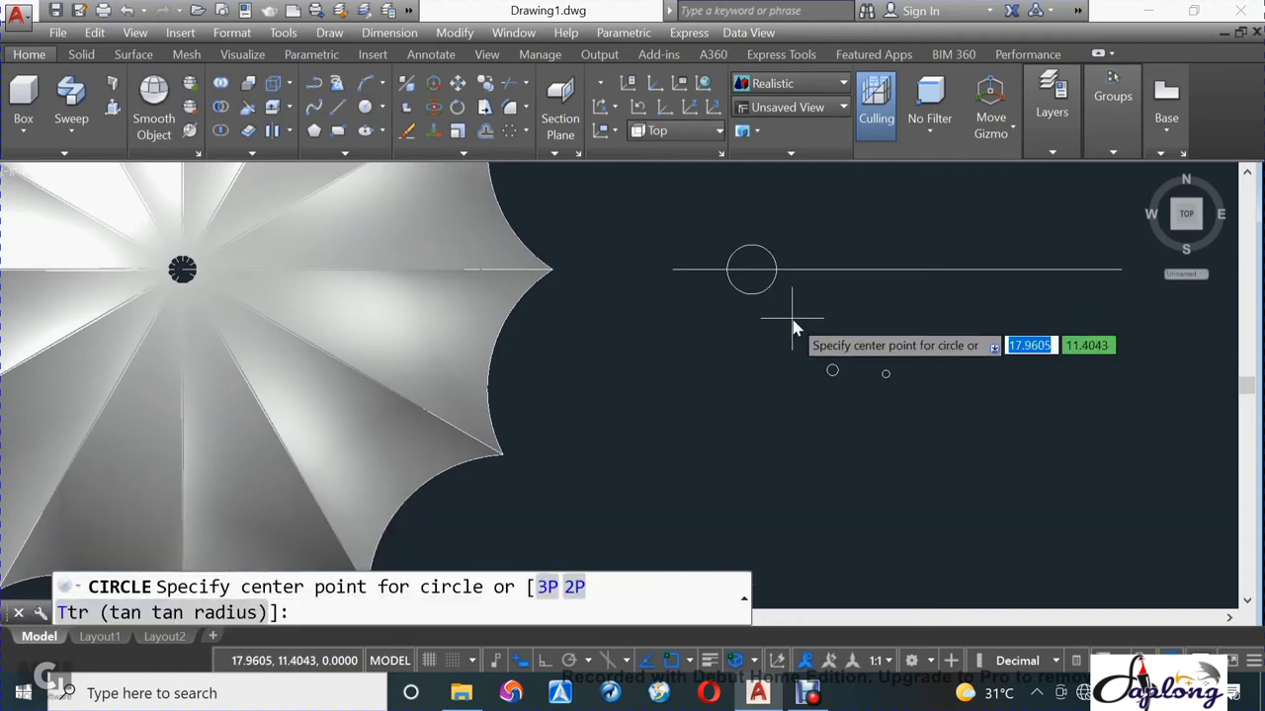
left_click(791, 317)
type(".05")
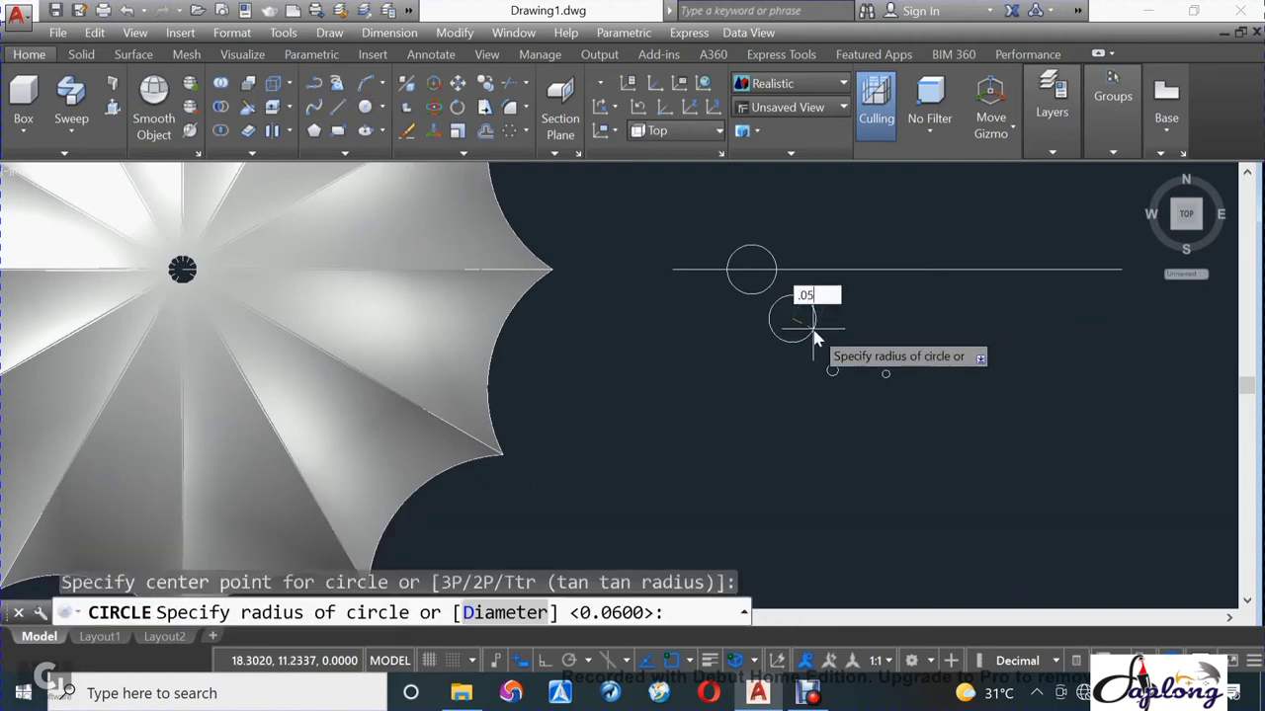
key("Return")
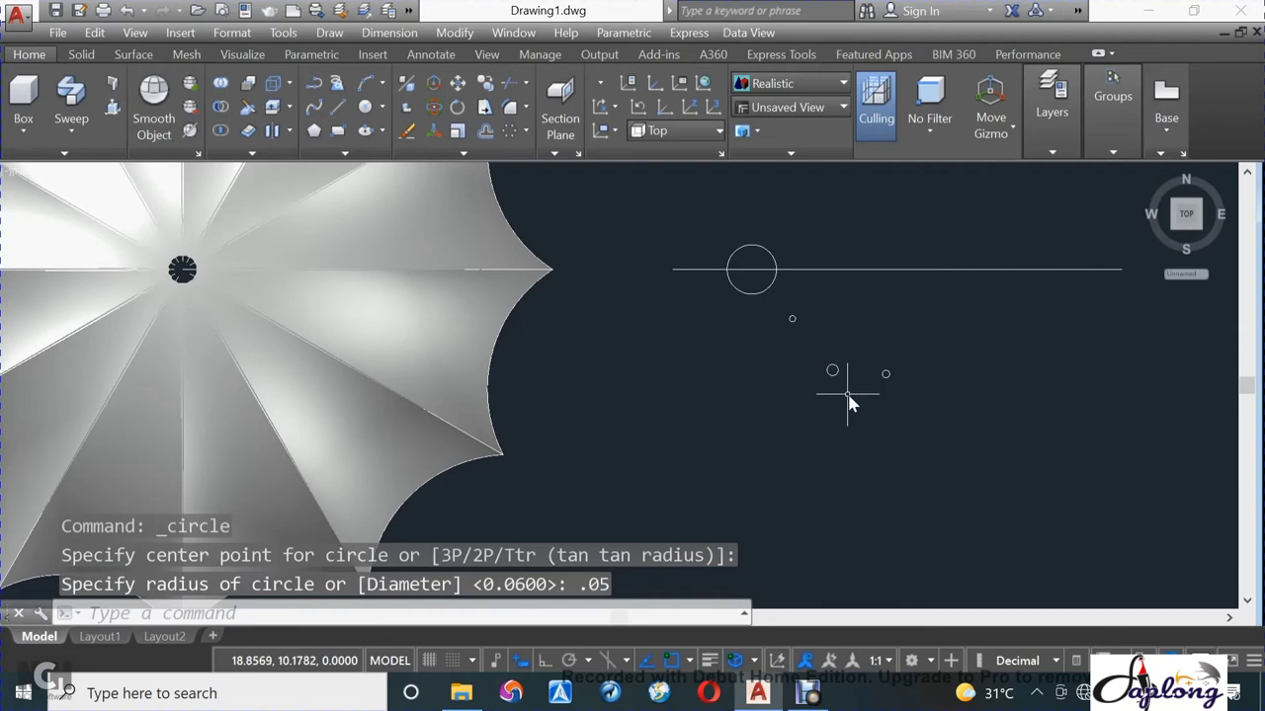
Draw more 0.05-radius profile circles with Center, Radius beside the handle and rib lines.
left_click(381, 107)
left_click(385, 144)
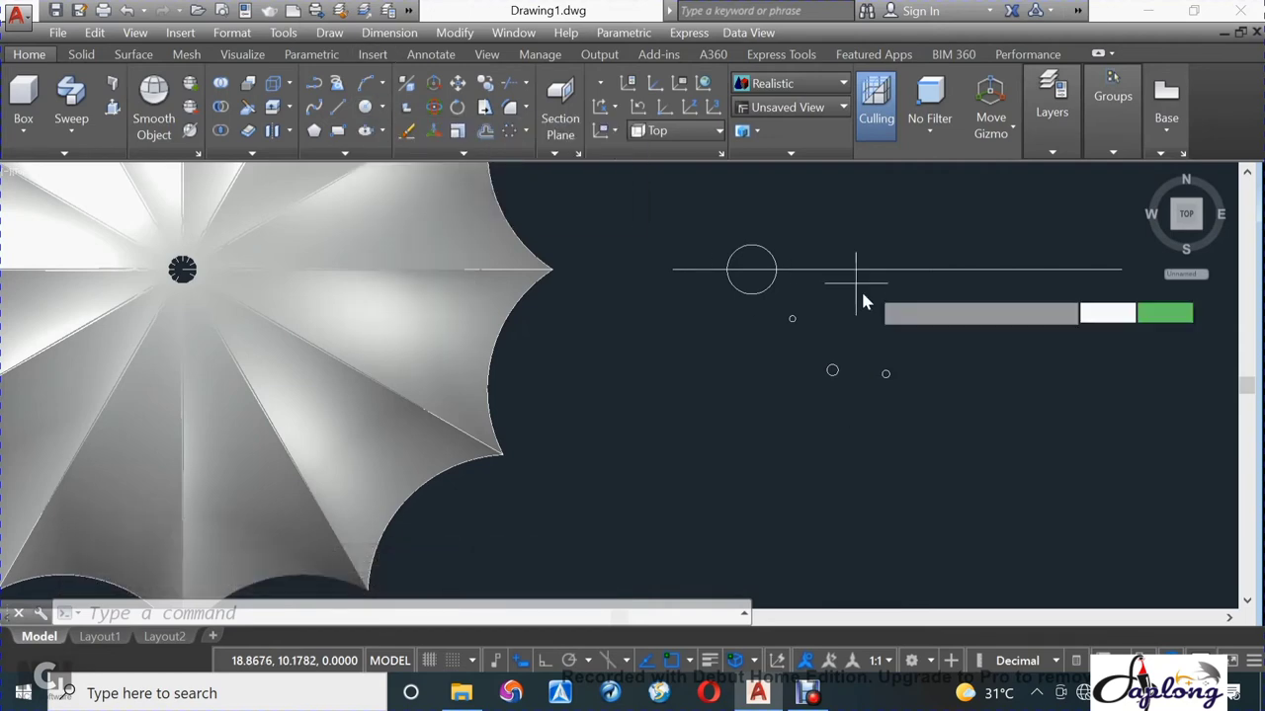
left_click(812, 316)
type(".05")
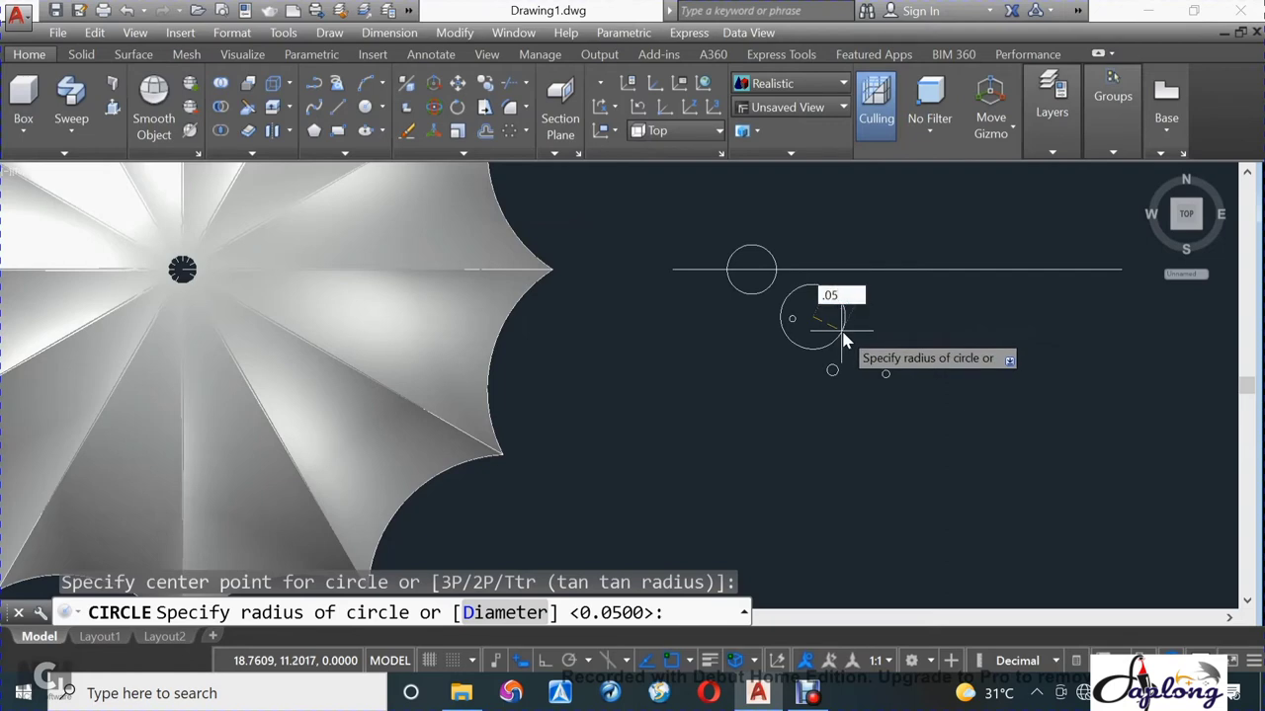
key("Return")
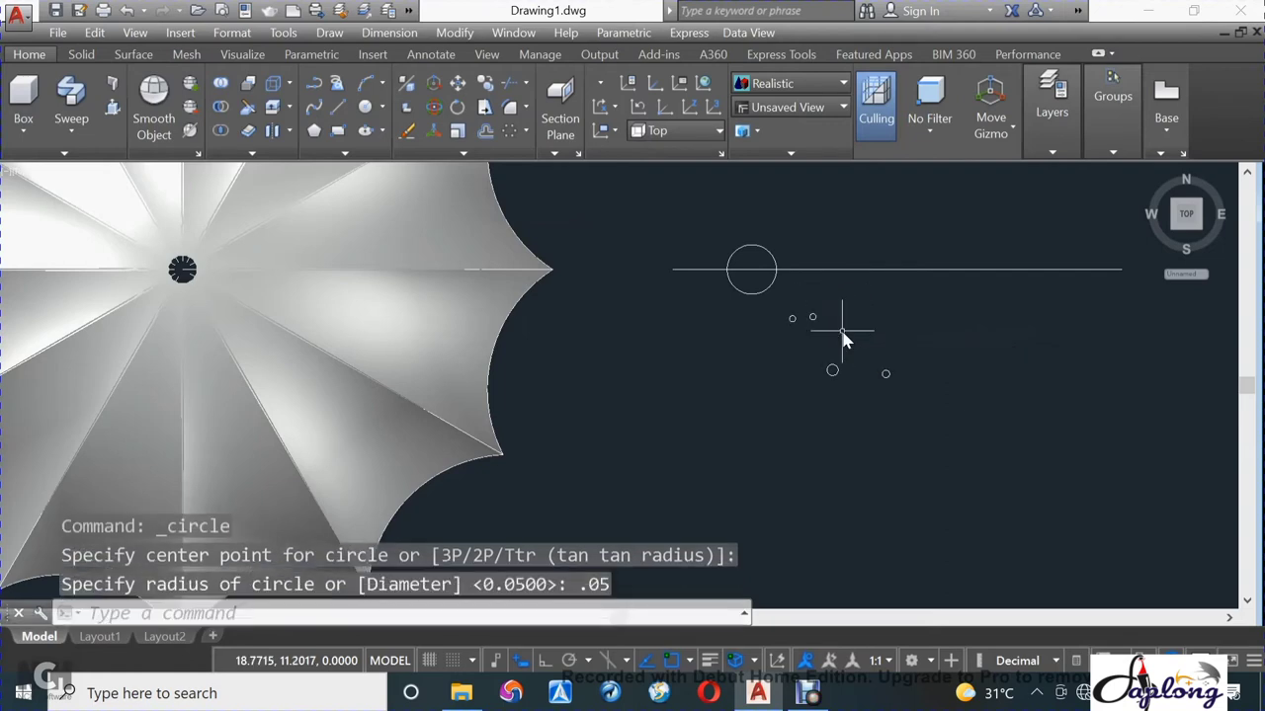
key("Return")
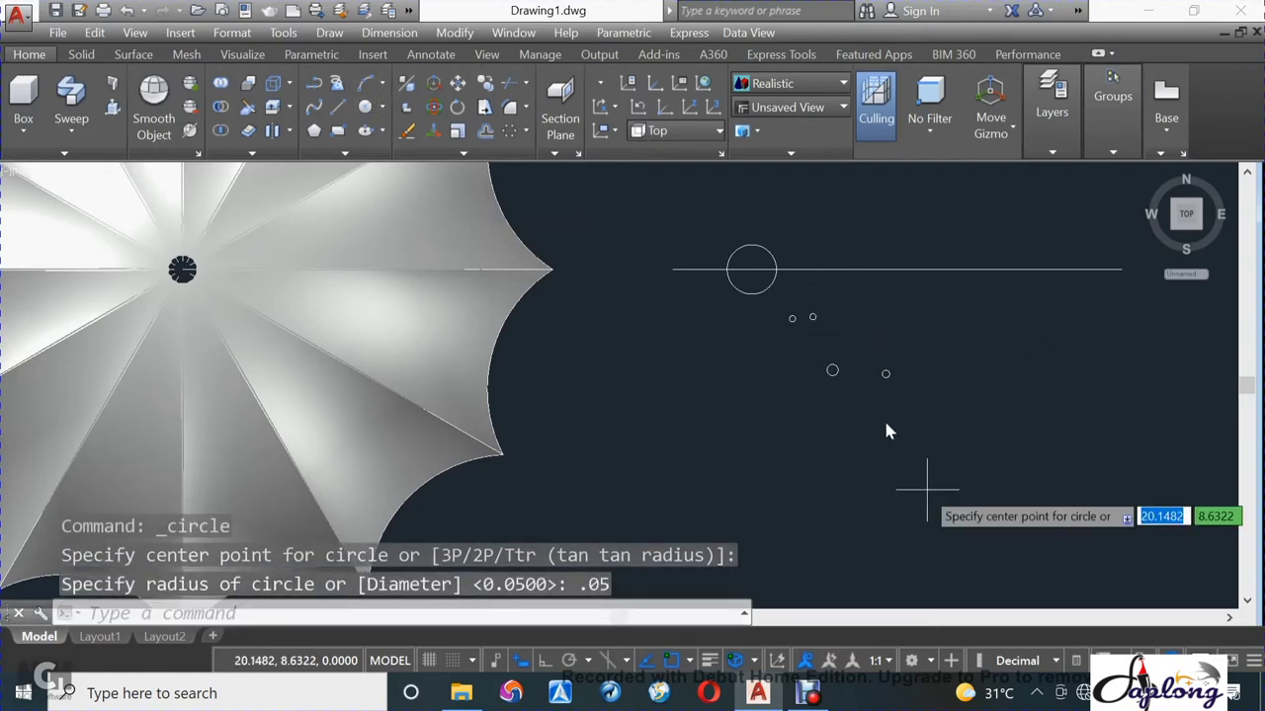
left_click(856, 329)
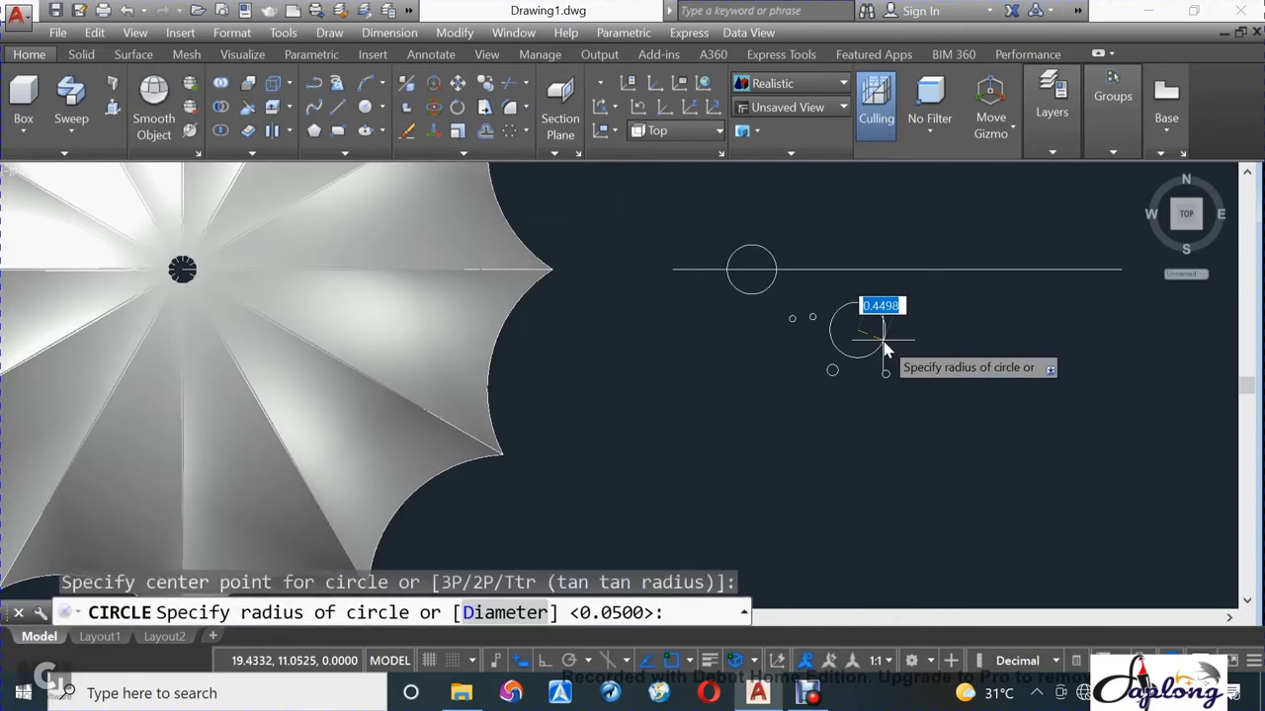
mouse_move(885, 348)
middle_mouse_down("shift")
mouse_move(903, 297)
mouse_move(855, 283)
mouse_move(853, 309)
mouse_move(850, 243)
mouse_move(867, 272)
middle_mouse_up("shift")
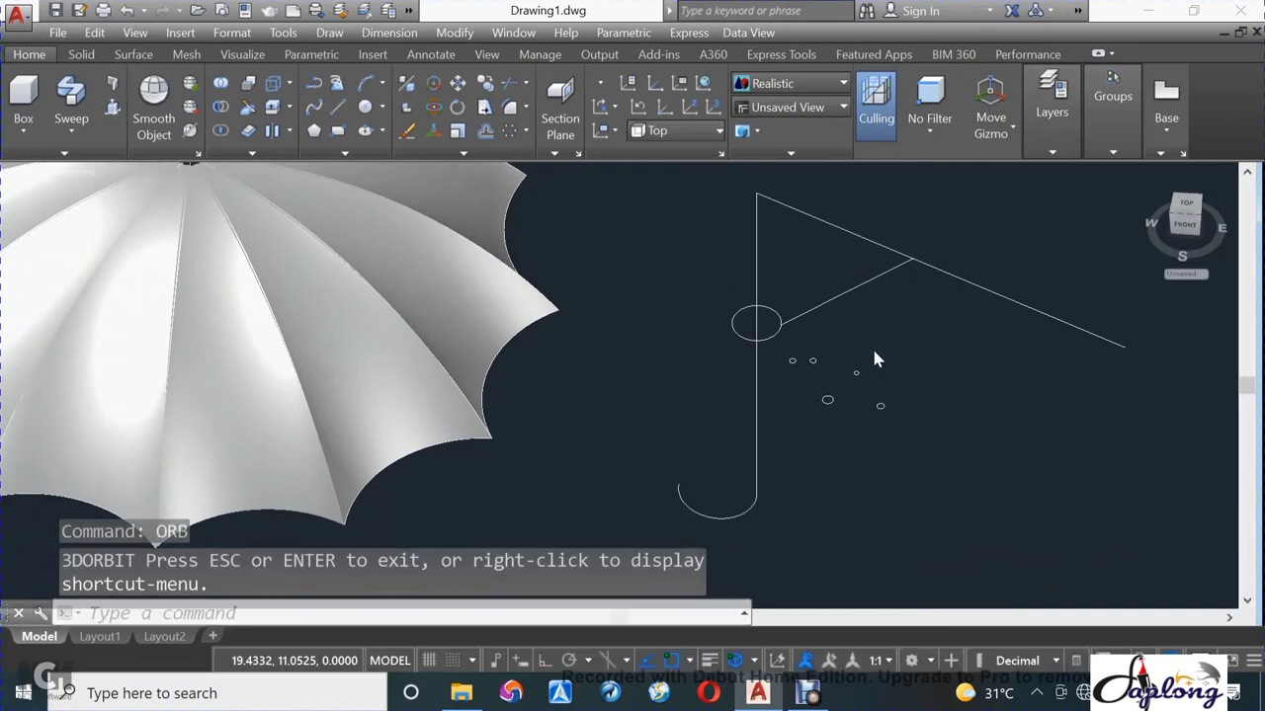
Sweep a small circle in Solid mode along the J-hook path to form the handle tube.
left_click(90, 89)
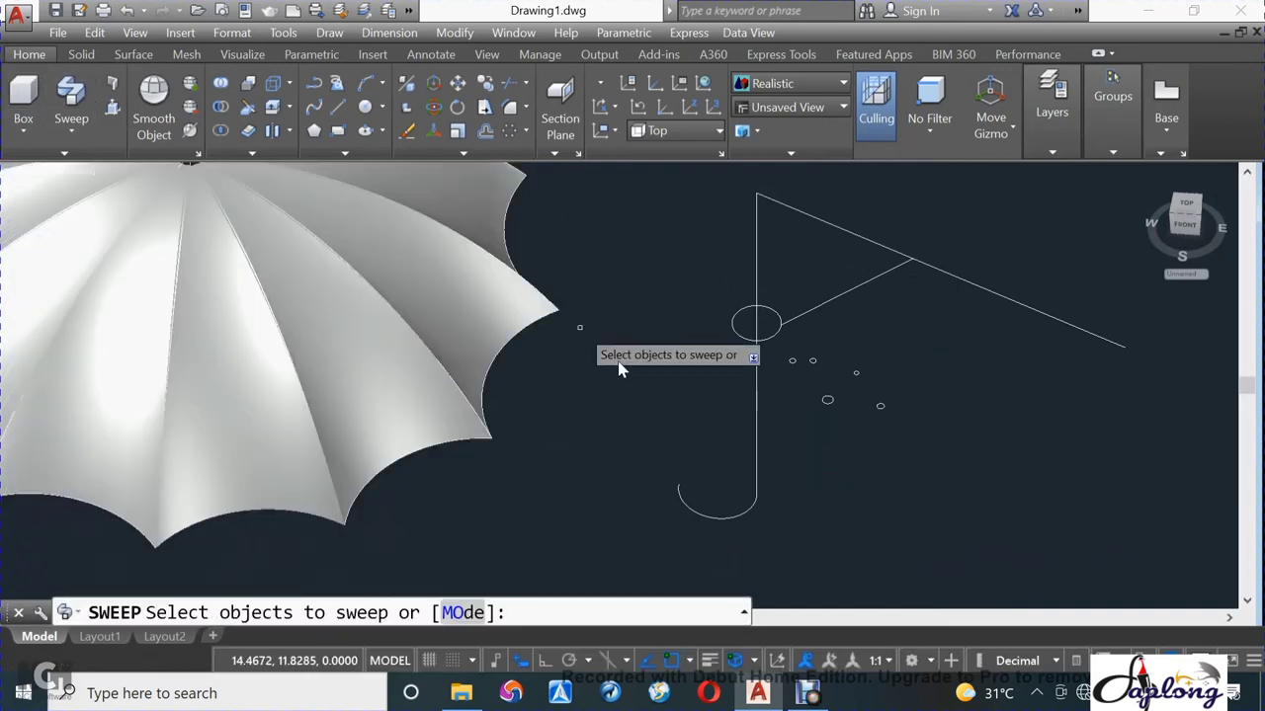
left_click(832, 403)
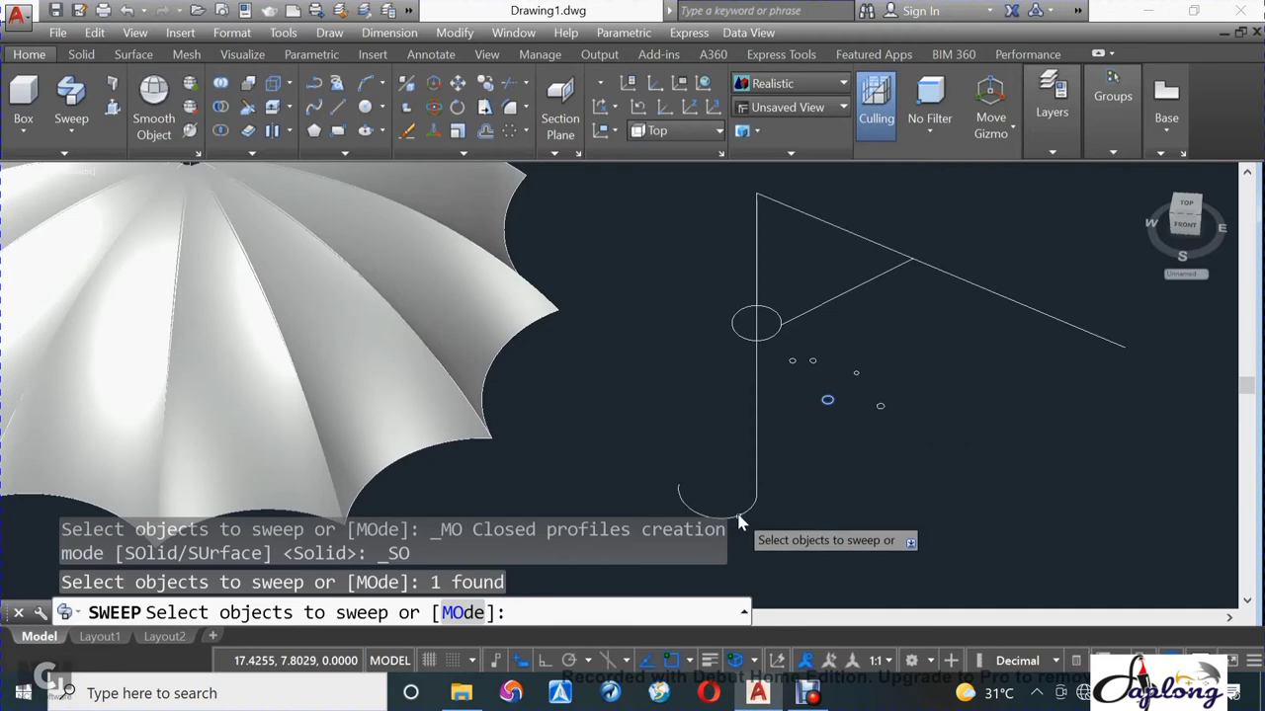
left_click(456, 615)
left_click(499, 614)
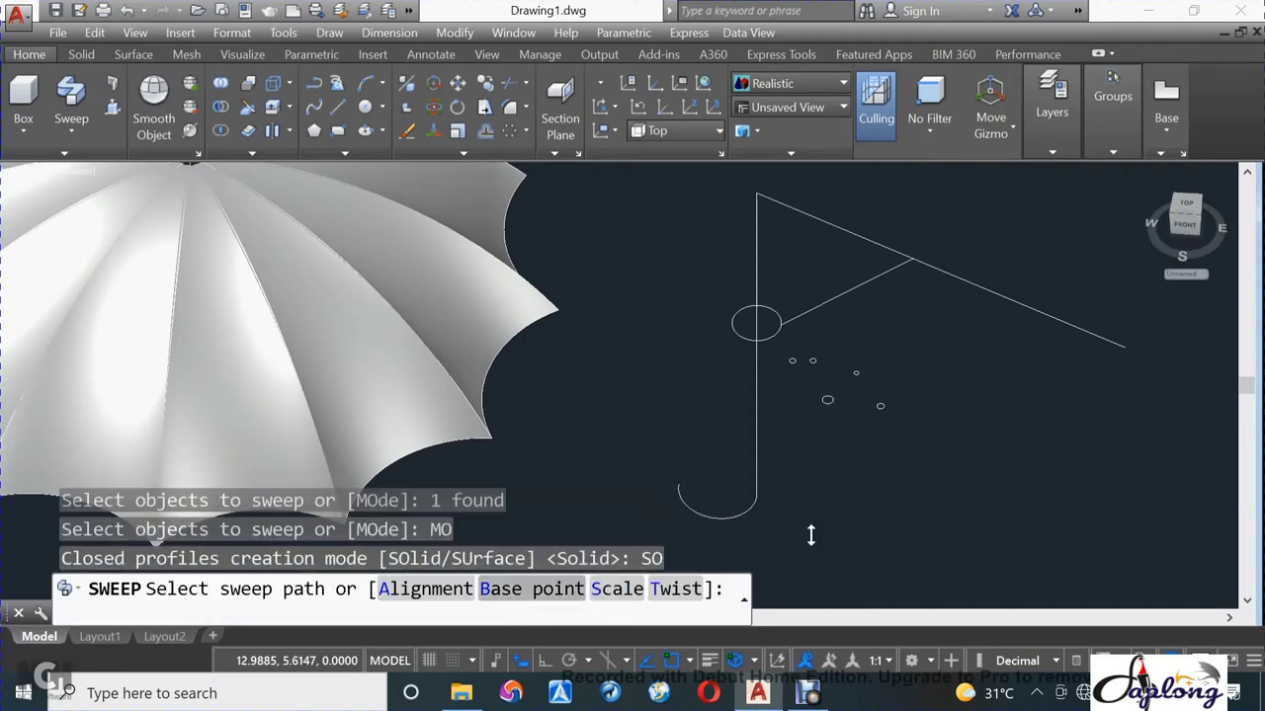
left_click(751, 506)
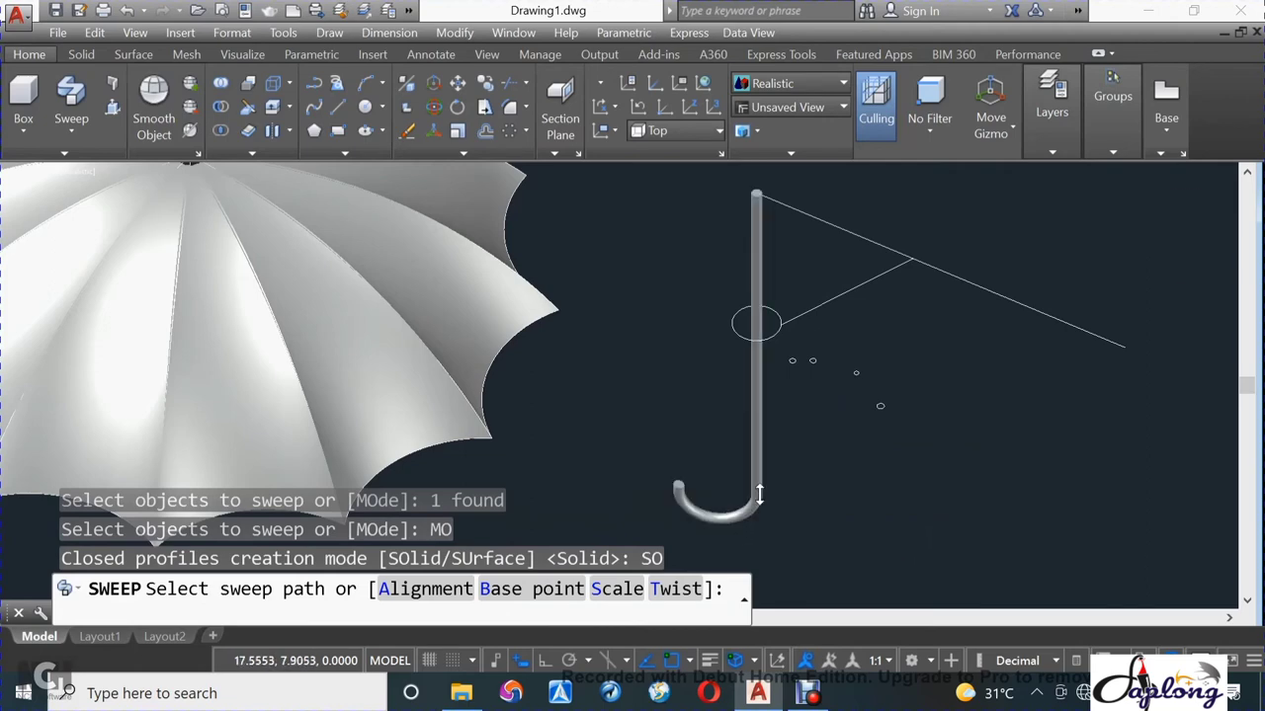
key("Escape")
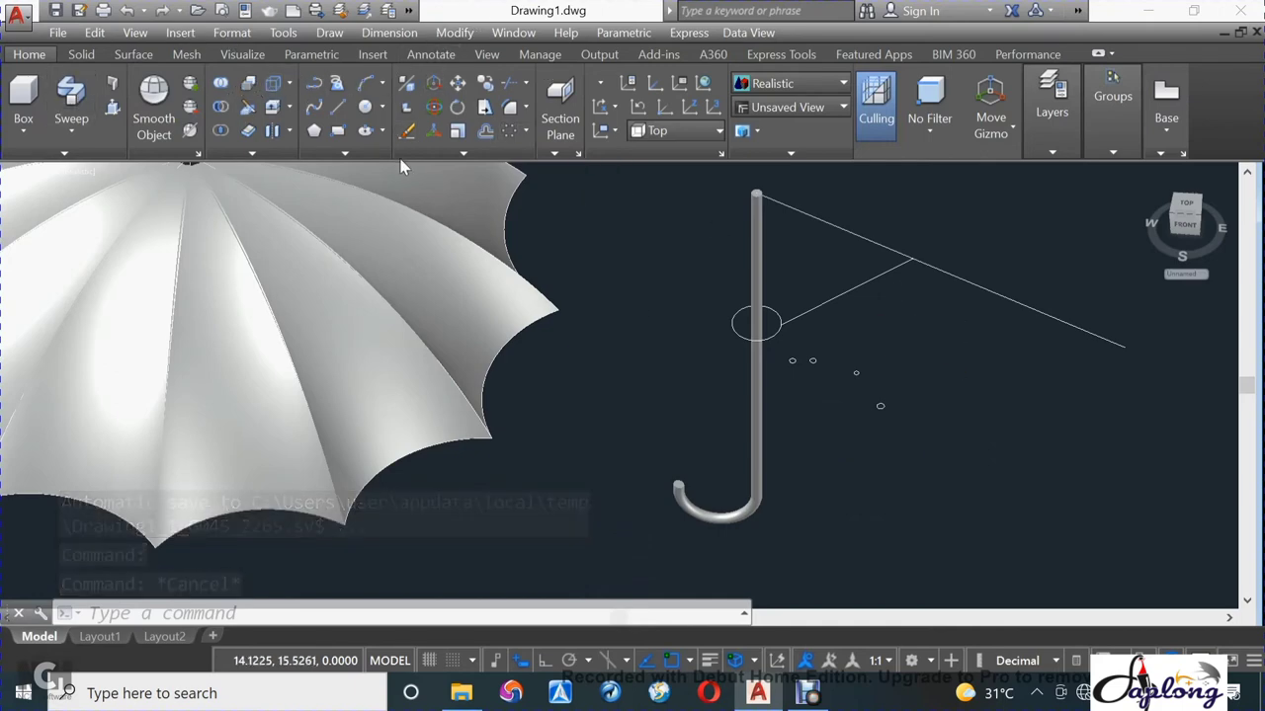
key("Return")
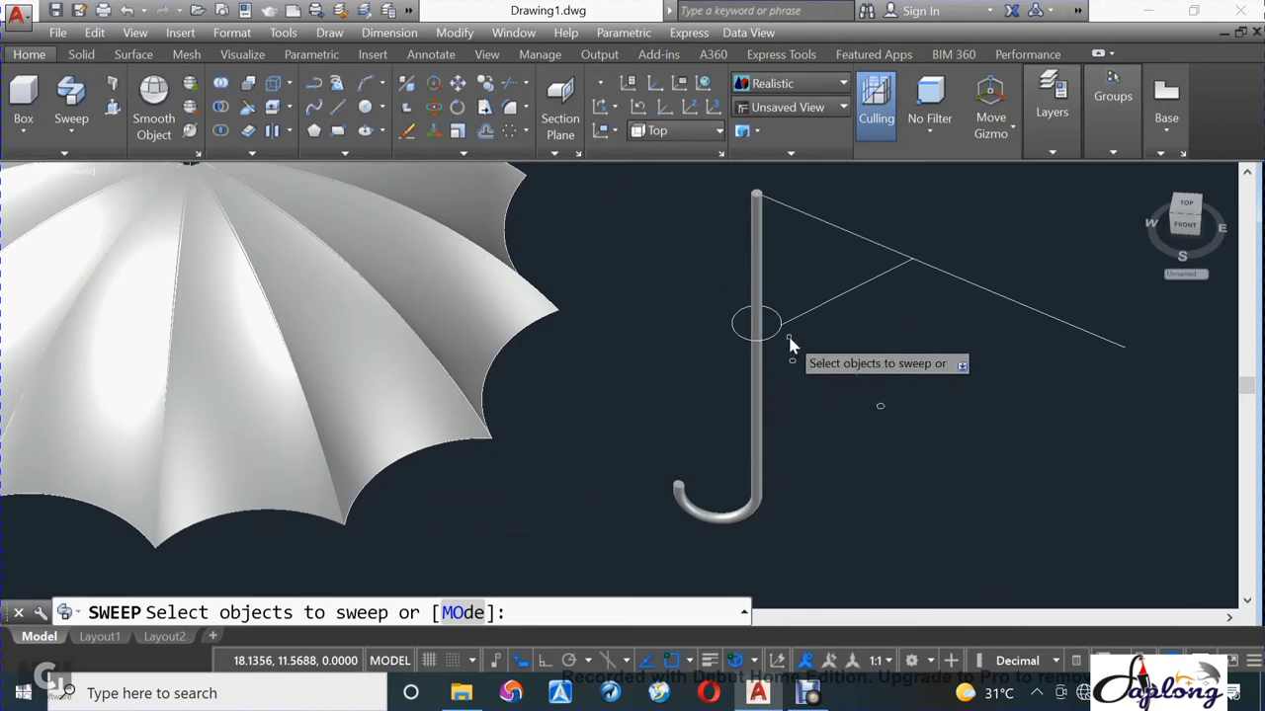
Sweep a small circle as a solid around the ring circle on the shaft.
left_click(813, 361)
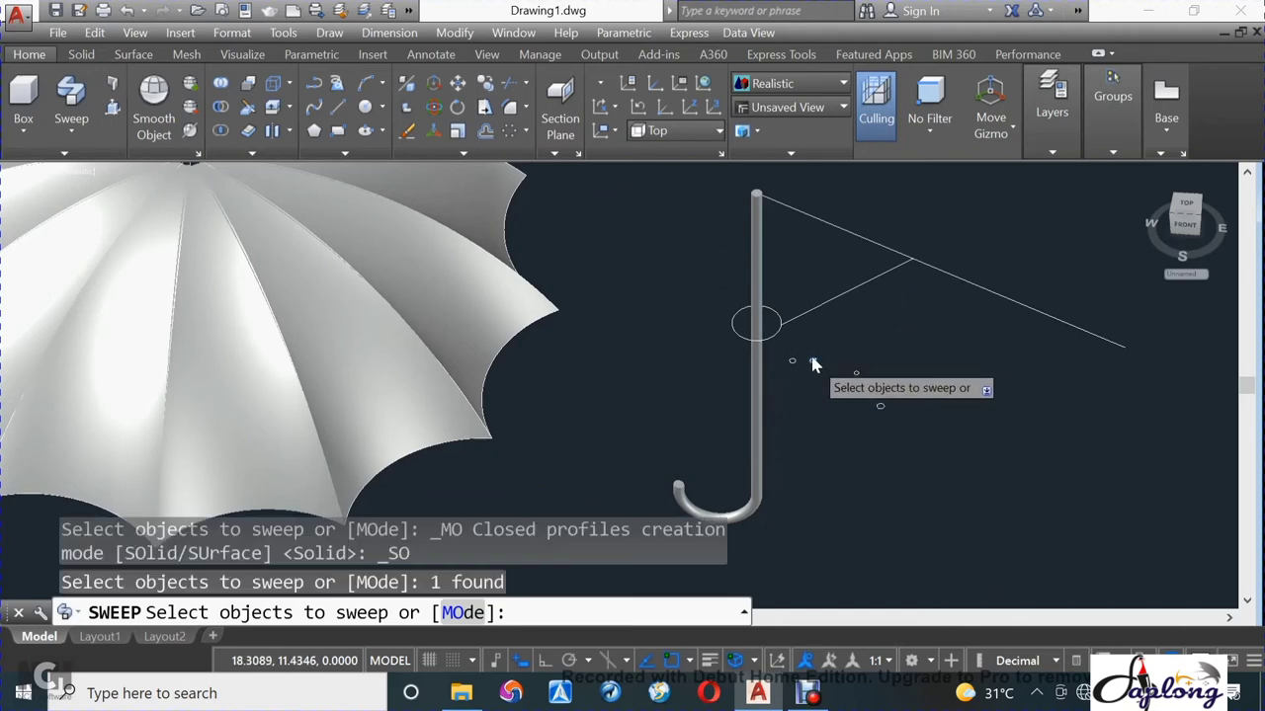
left_click(465, 614)
type("SO")
key("Return")
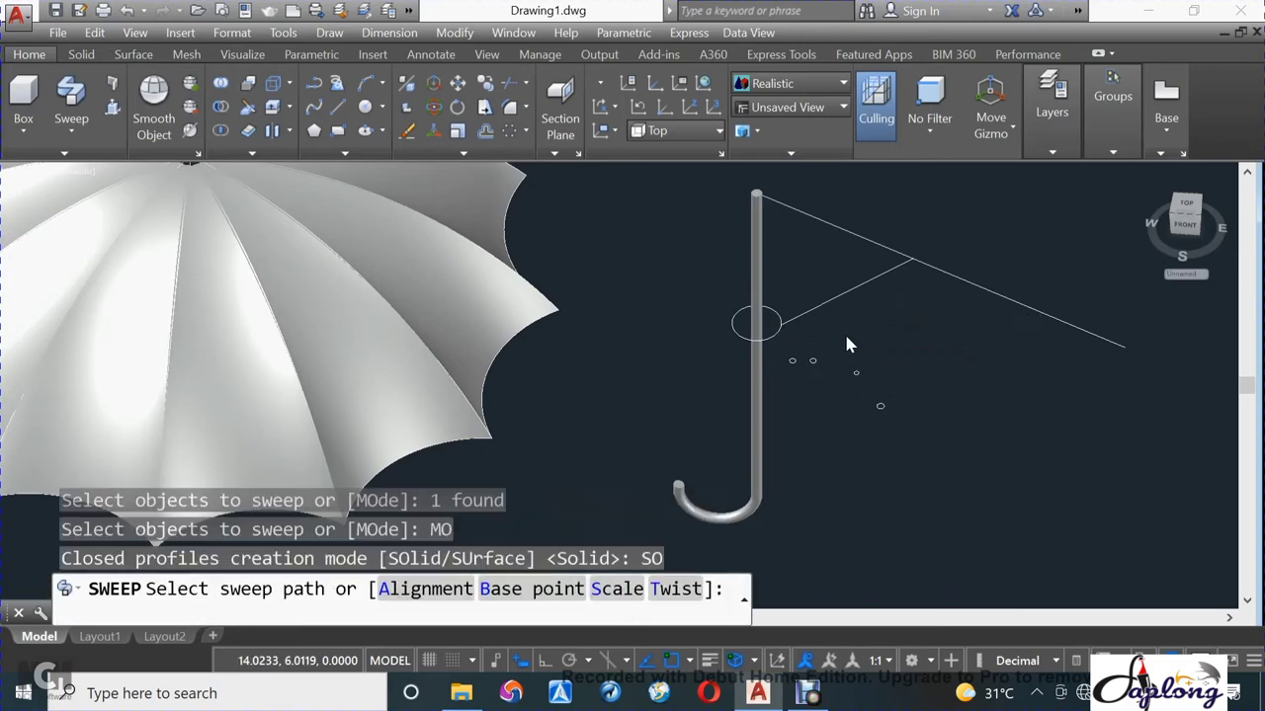
left_click(780, 339)
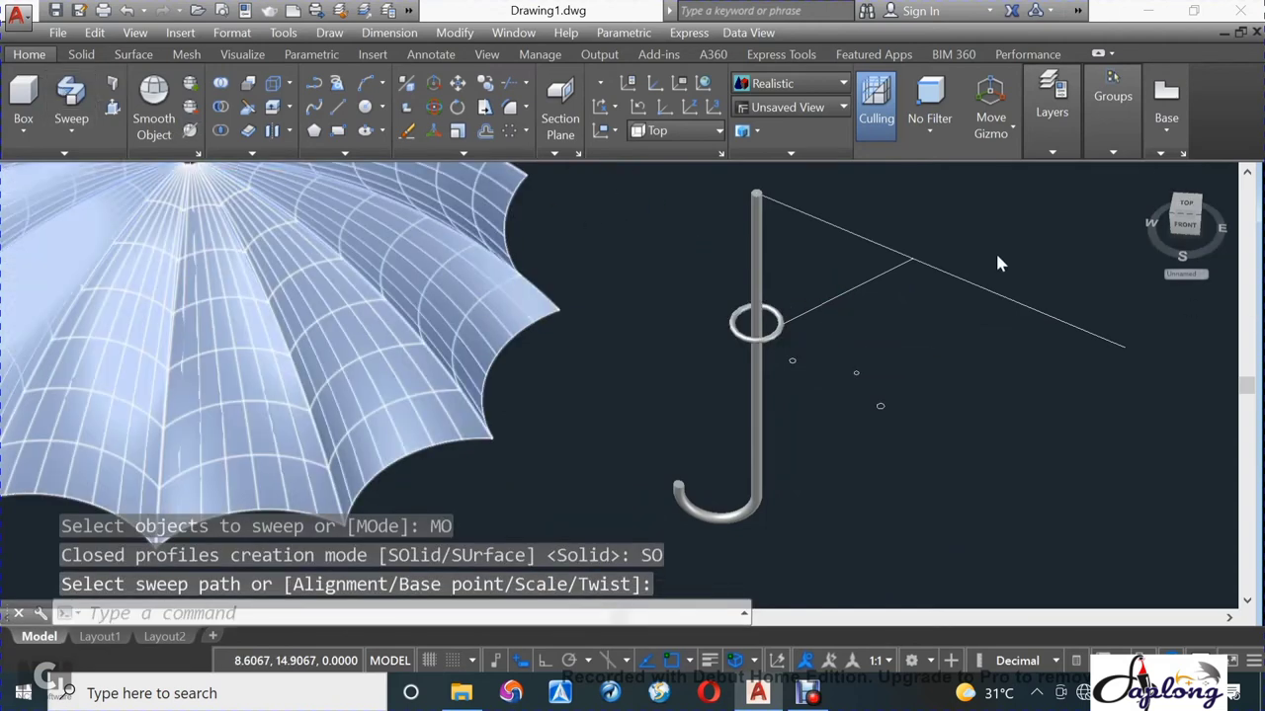
Sweep another small circle as a solid along the long rib line.
key("Return")
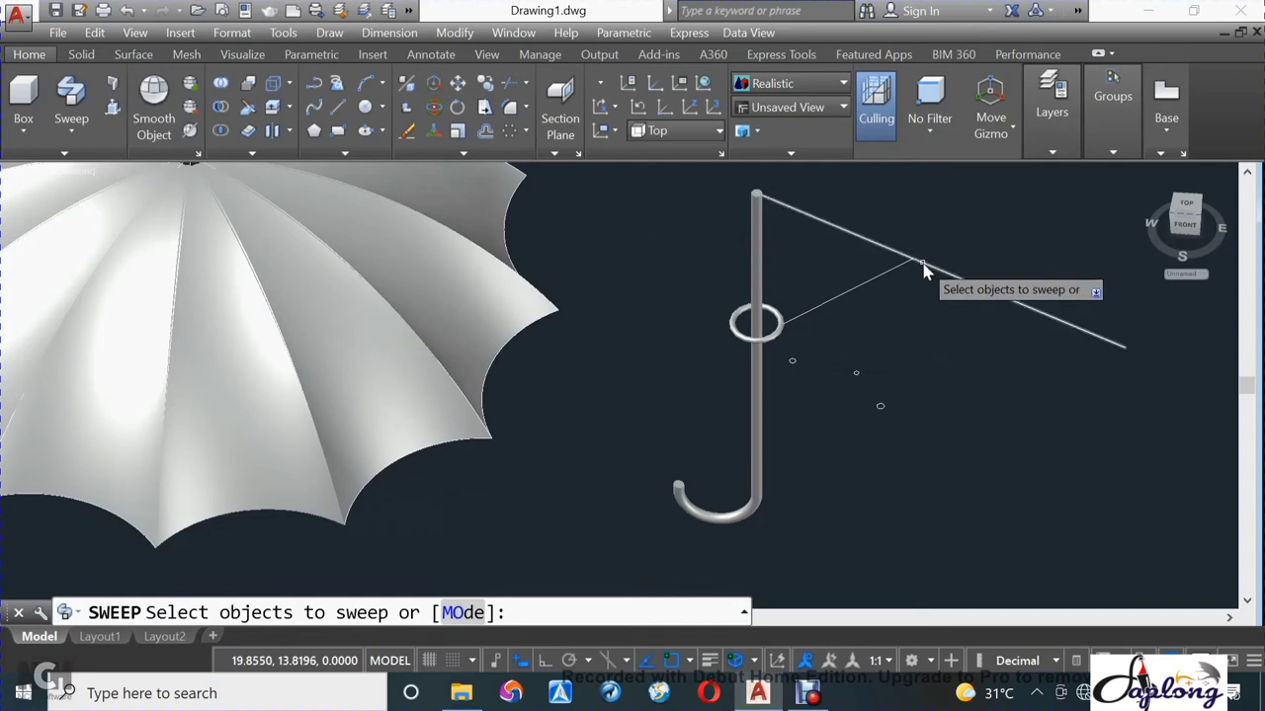
left_click(855, 374)
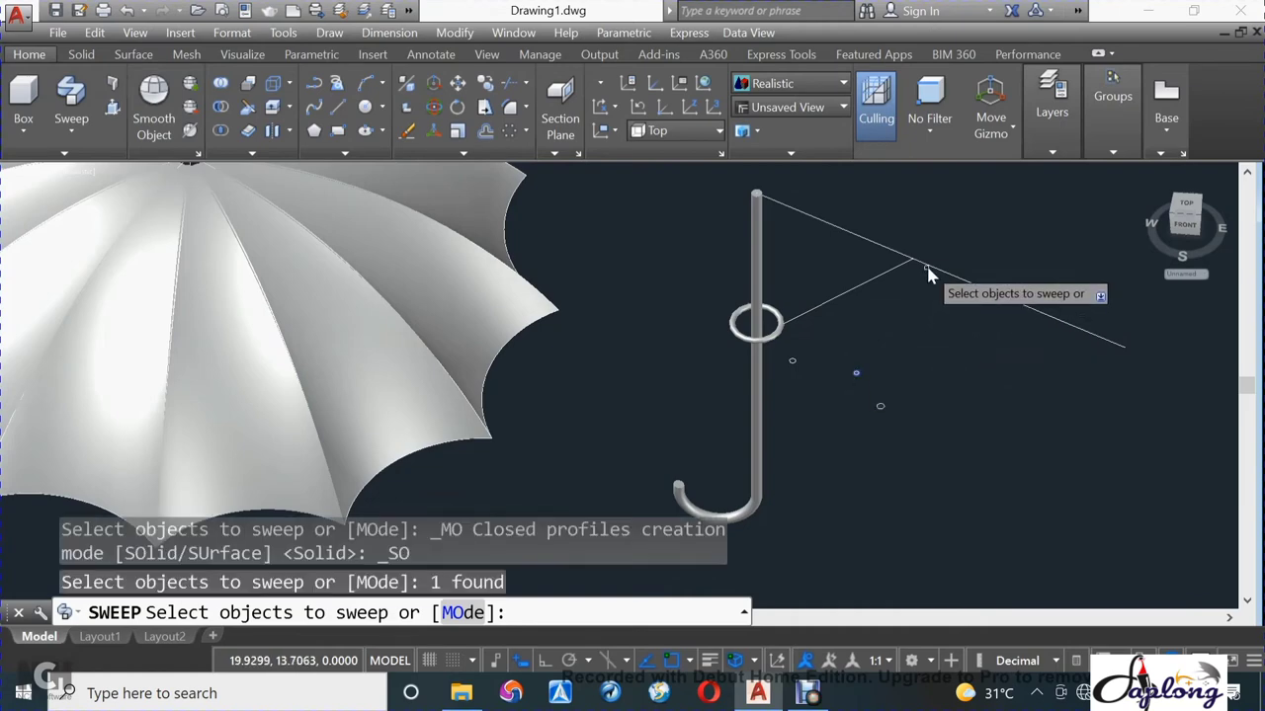
left_click(450, 615)
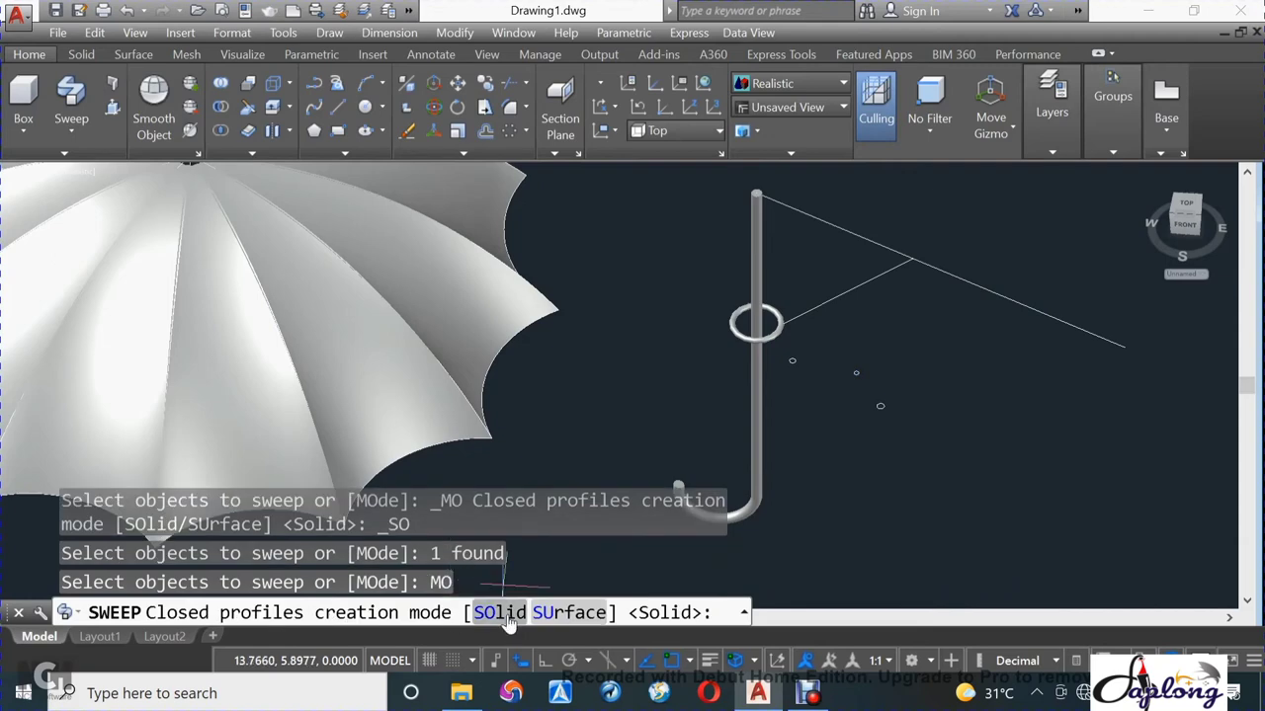
left_click(500, 613)
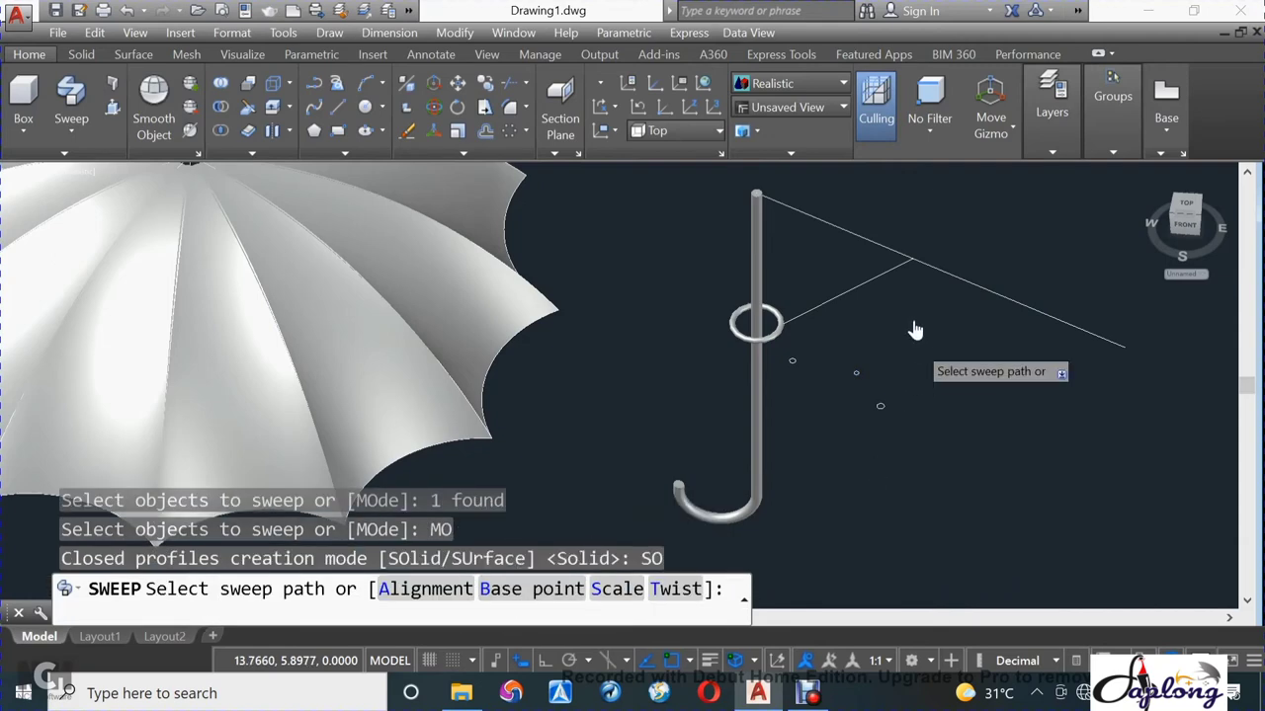
left_click(931, 269)
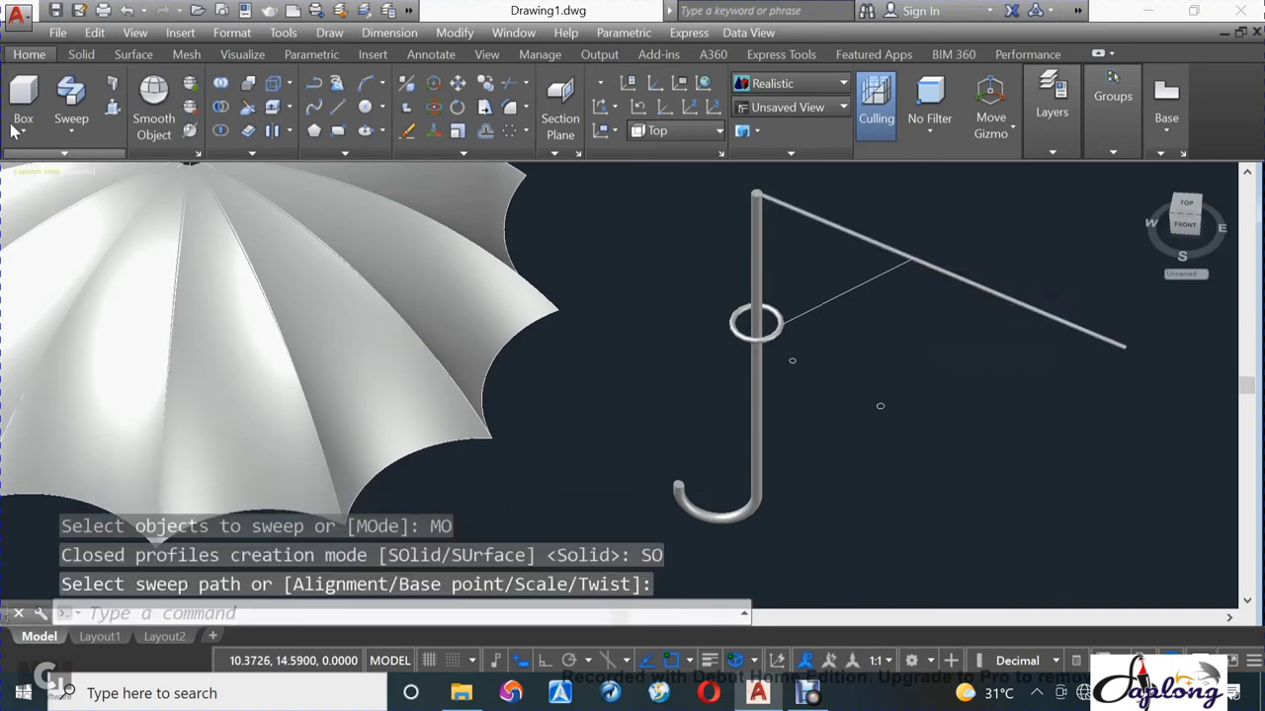
left_click(297, 326)
key("Escape")
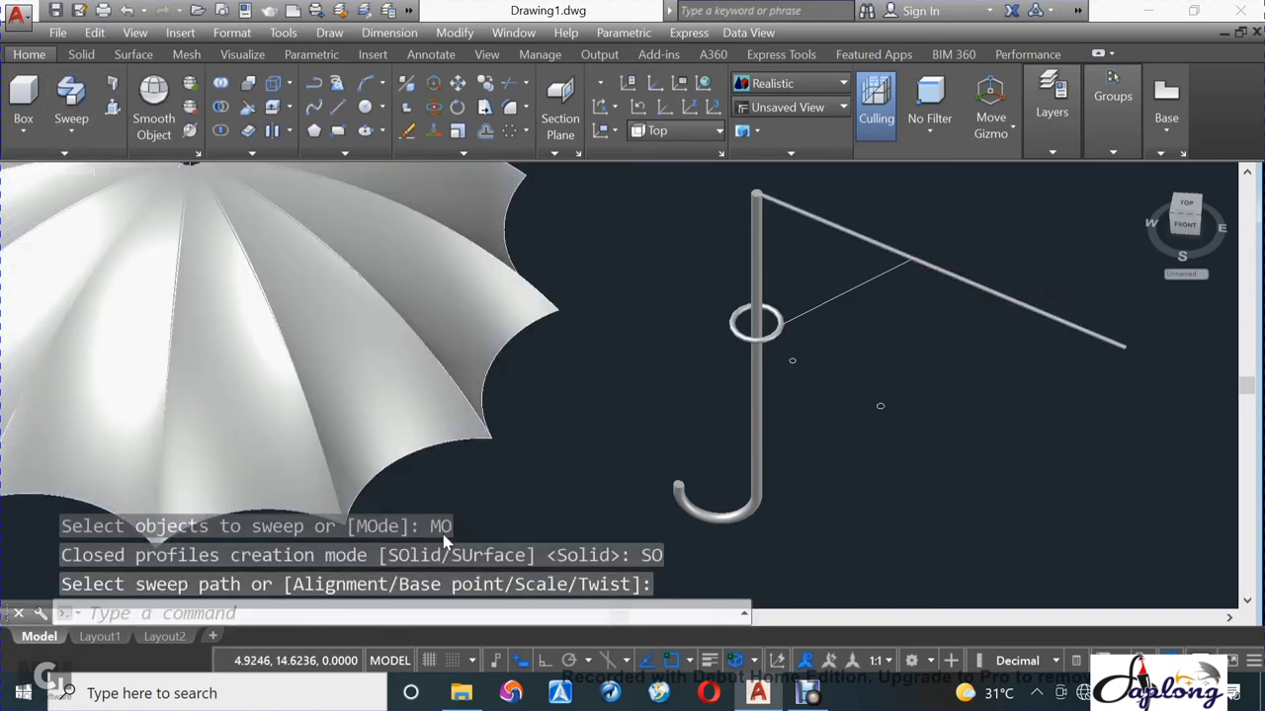
Sweep the remaining small circle in Solid mode along the short brace line.
key("space")
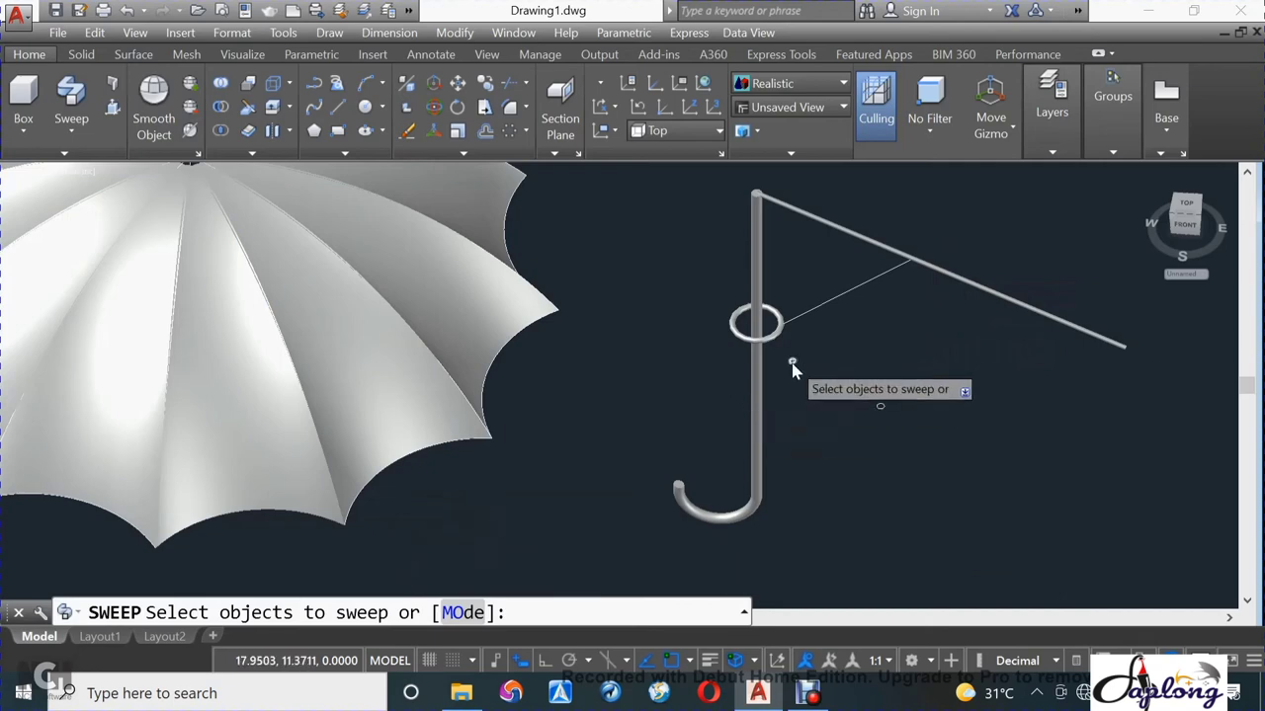
left_click(791, 362)
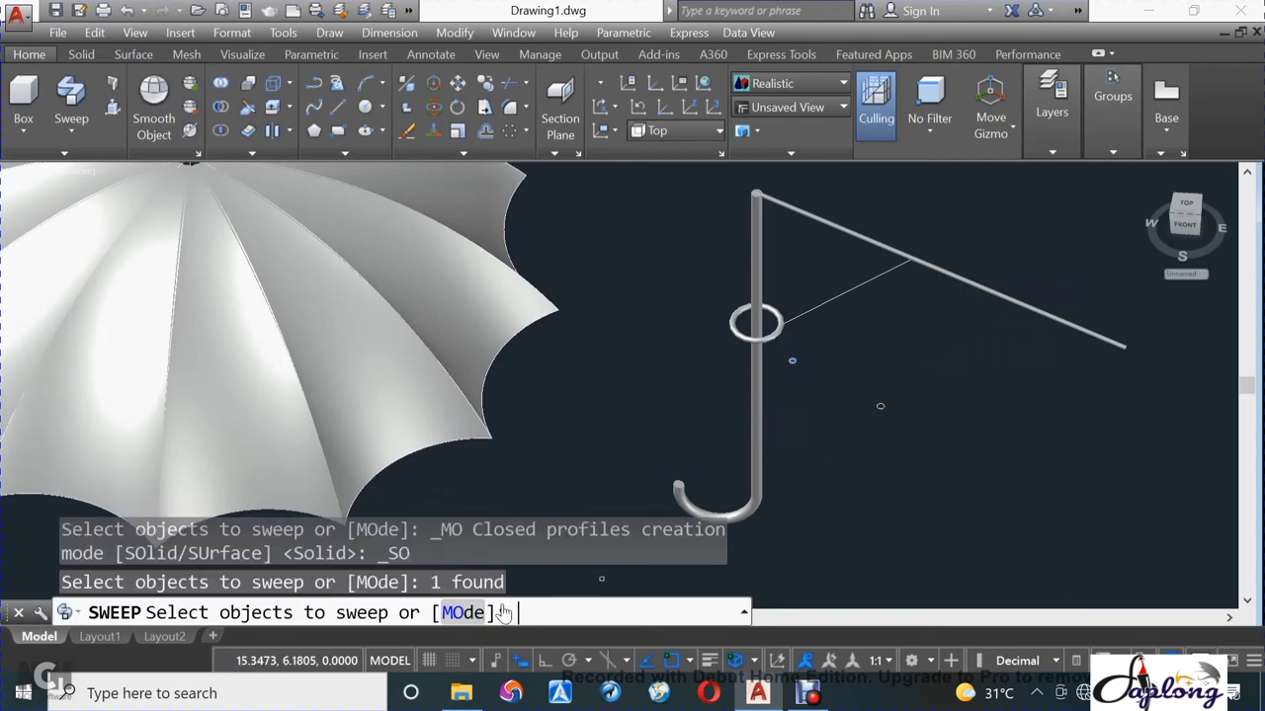
type("MO")
key("Return")
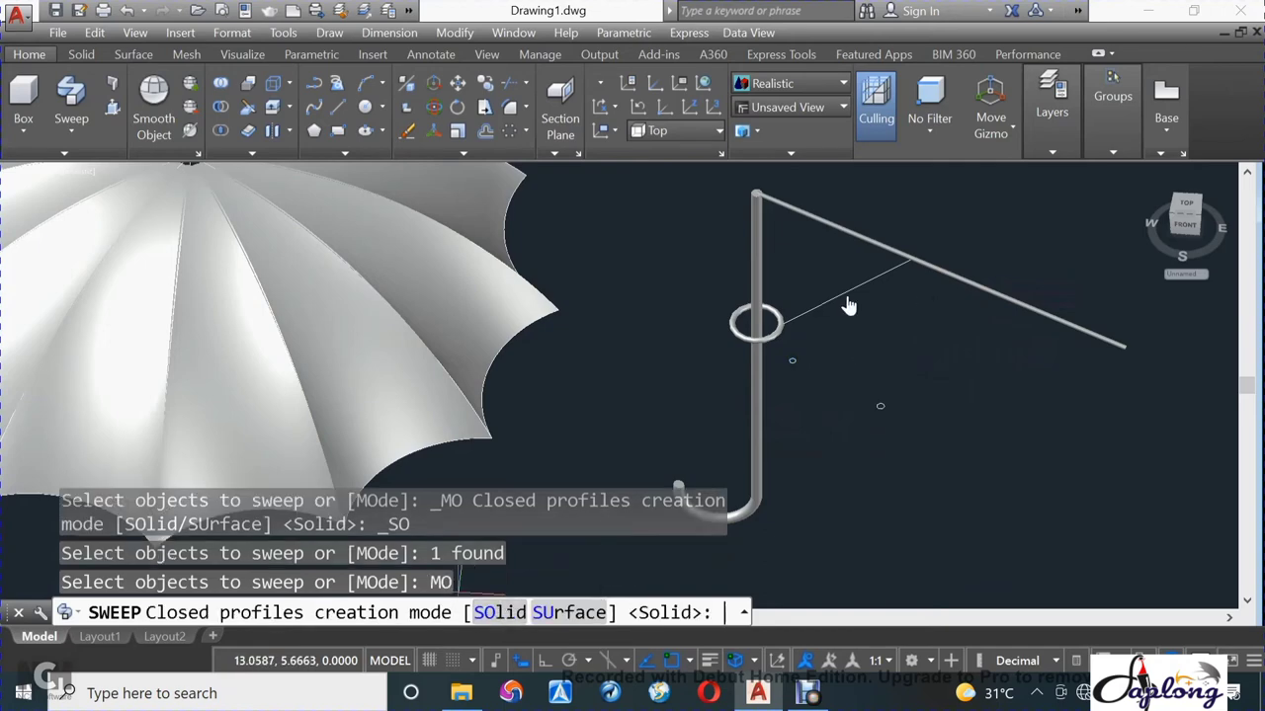
type("SO")
key("Return")
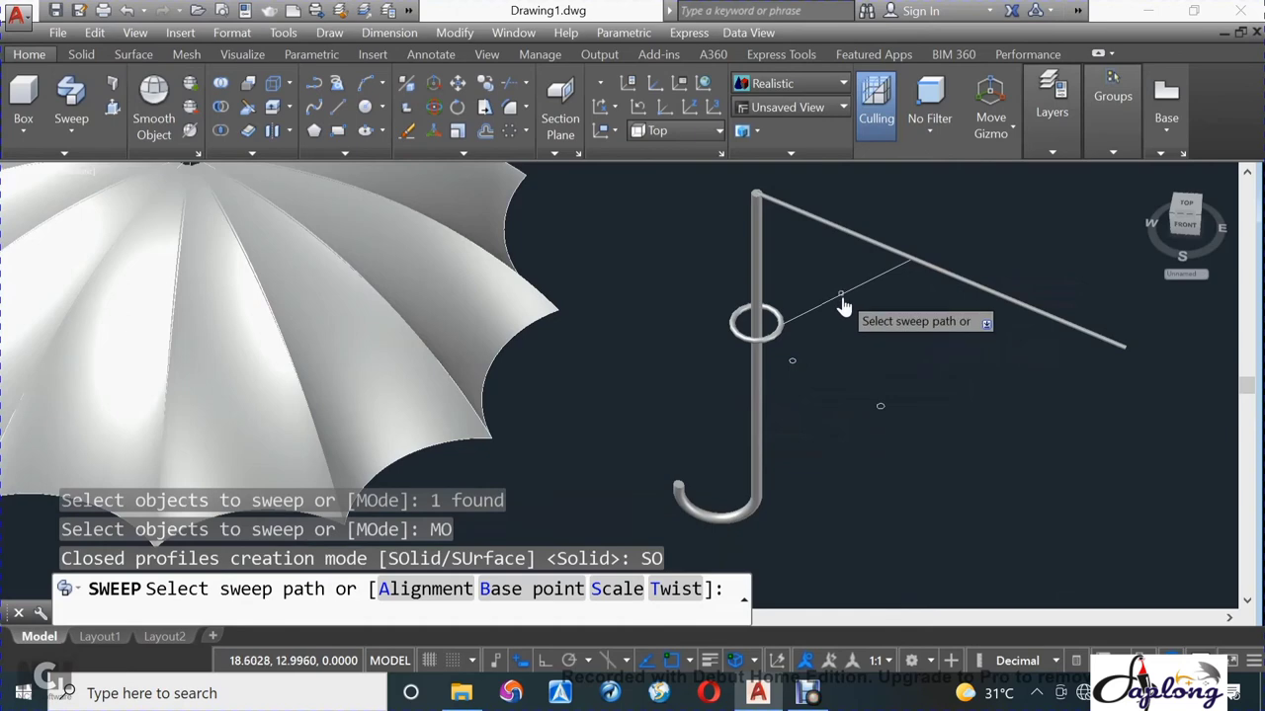
left_click(842, 301)
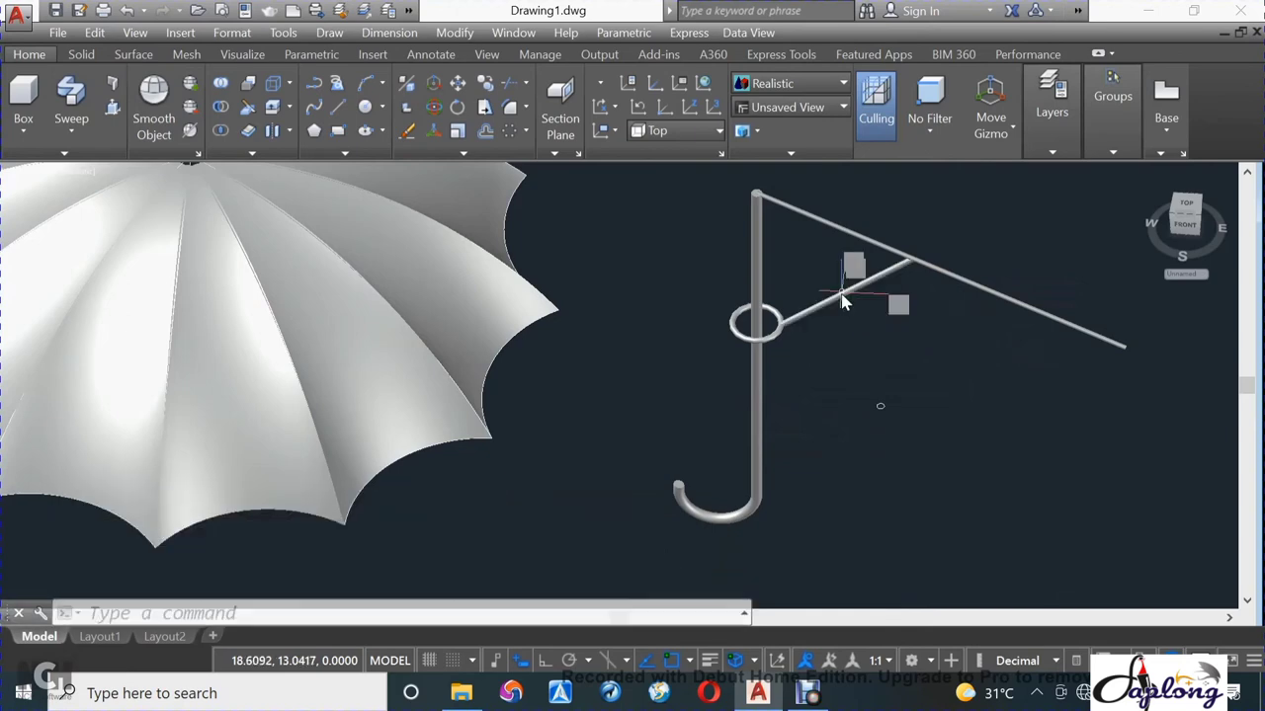
key("Escape")
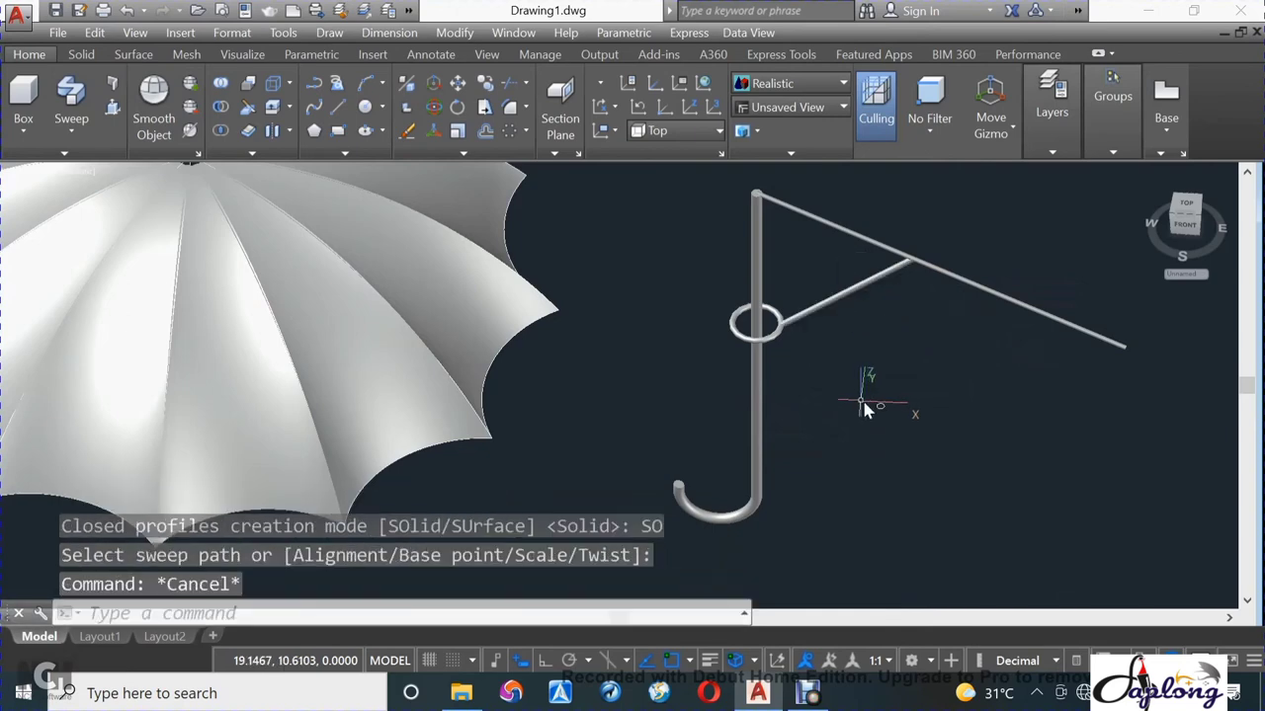
Tilt the view and erase the small stray object beside the pole.
type("OR")
key("Return")
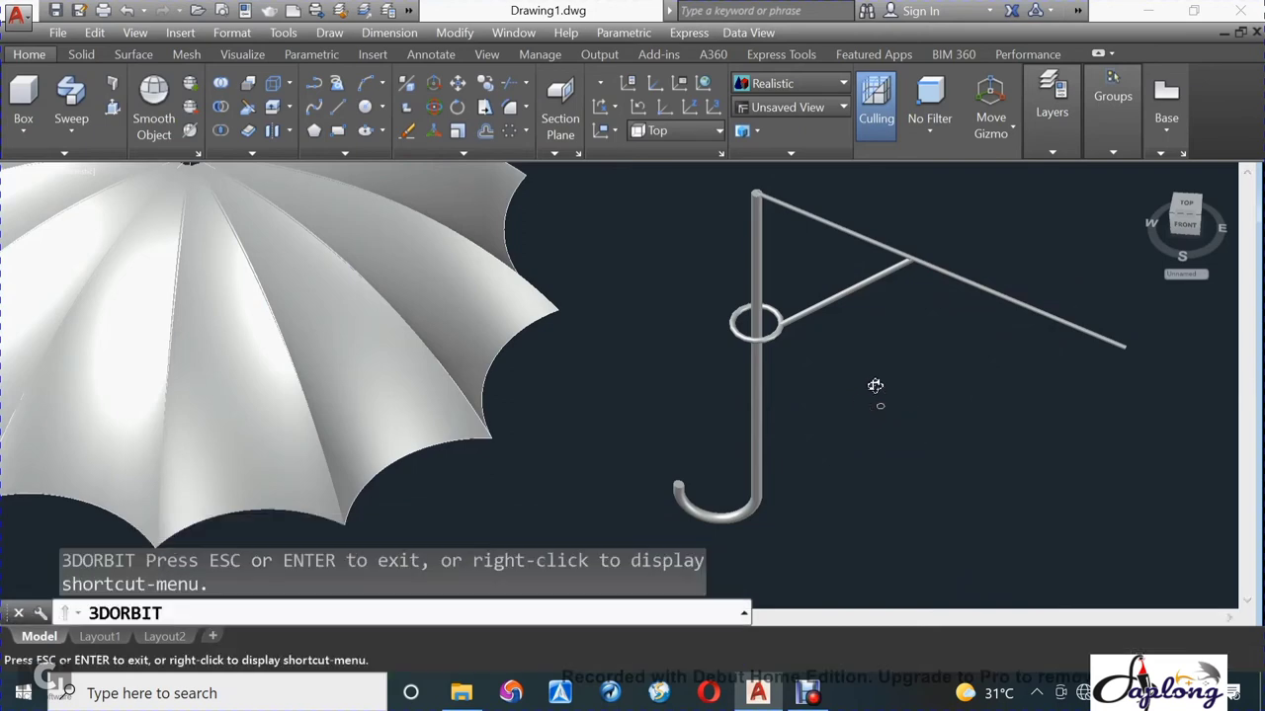
left_click_drag(878, 395, 880, 304)
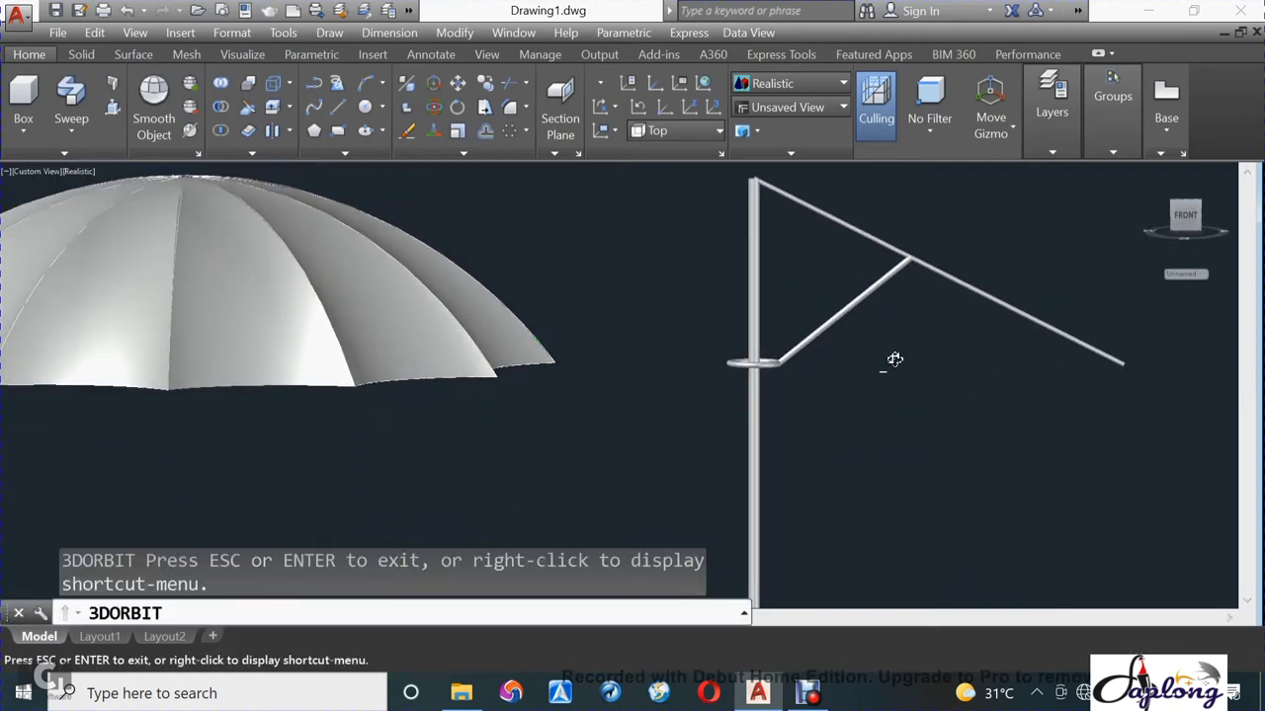
key("Escape")
left_click(884, 376)
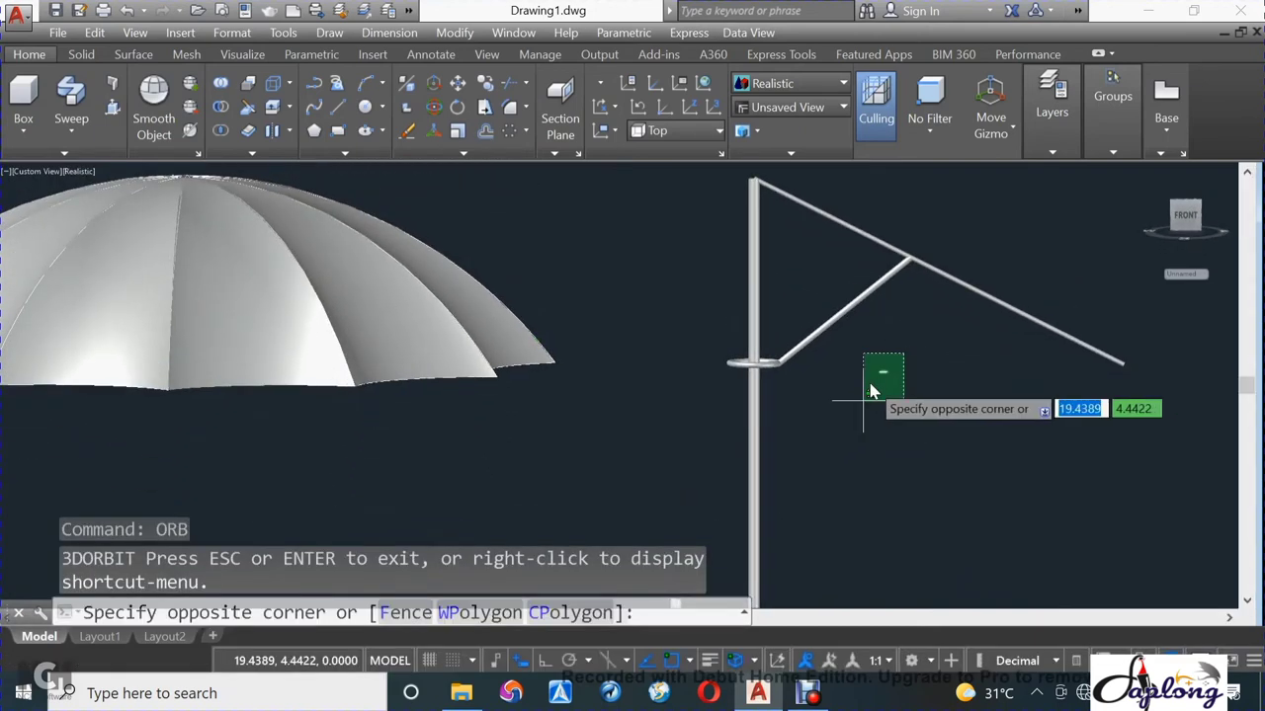
left_click(872, 391)
key("Escape")
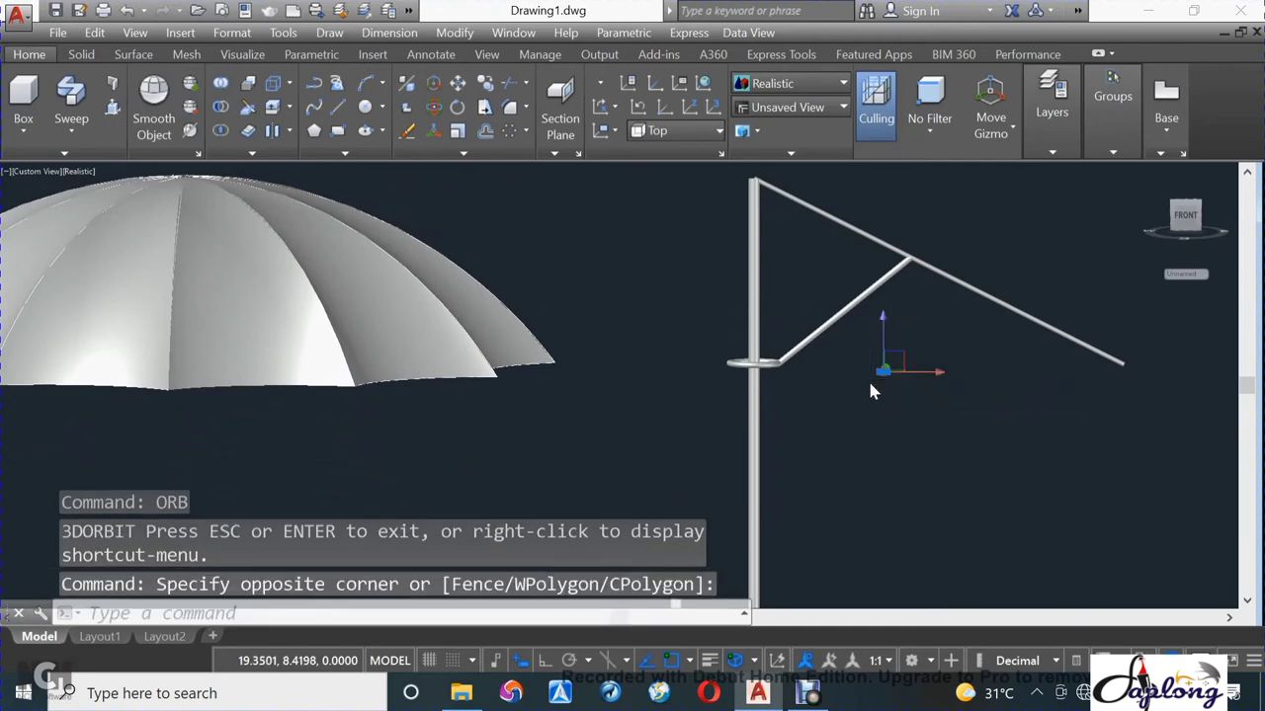
type("e")
key("Return")
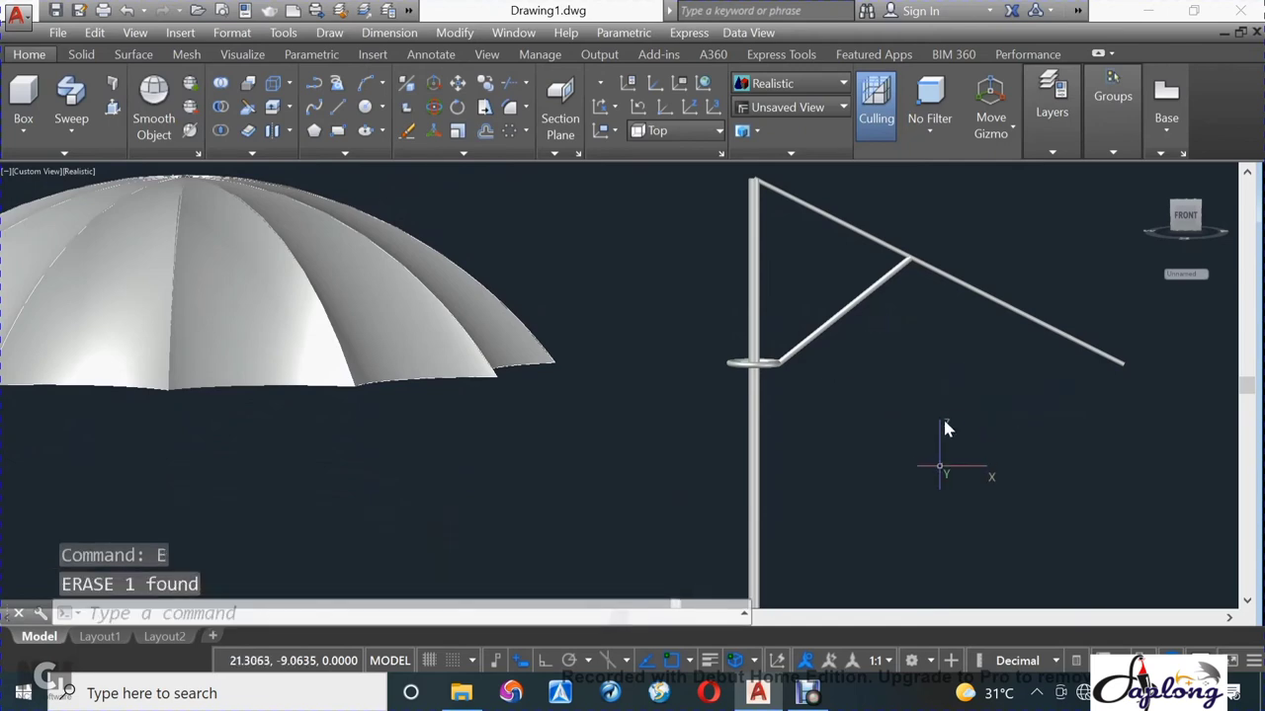
Zoom out and begin a selection window around the handle.
scroll(943, 427, "down", 2)
scroll(942, 416, "down", 2)
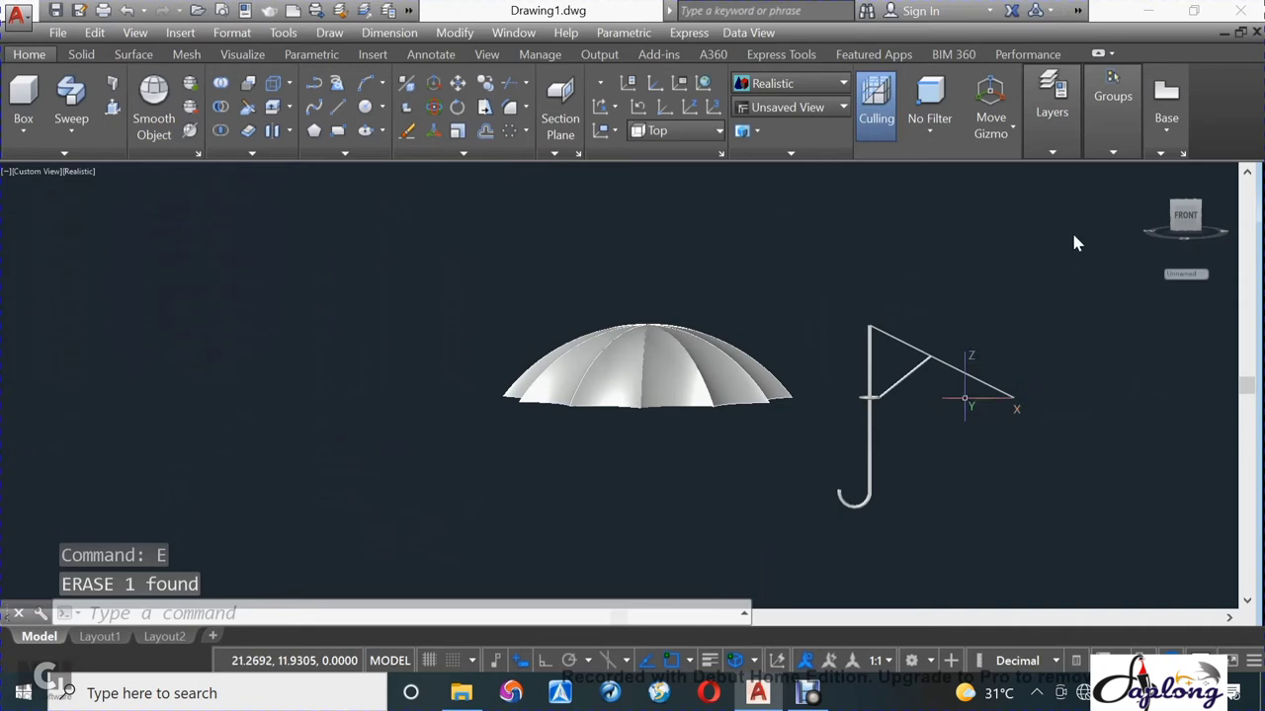
left_click(1031, 301)
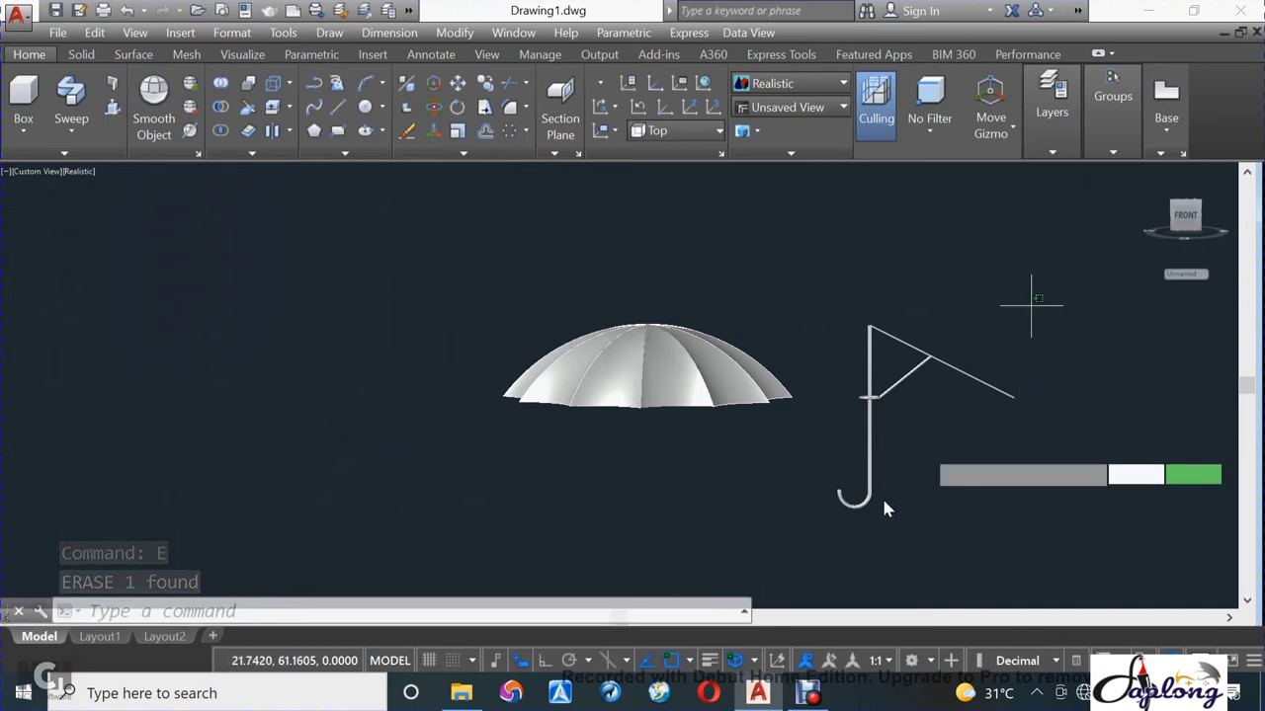
Move the four handle pieces straight right along X with Ortho on.
left_click(835, 542)
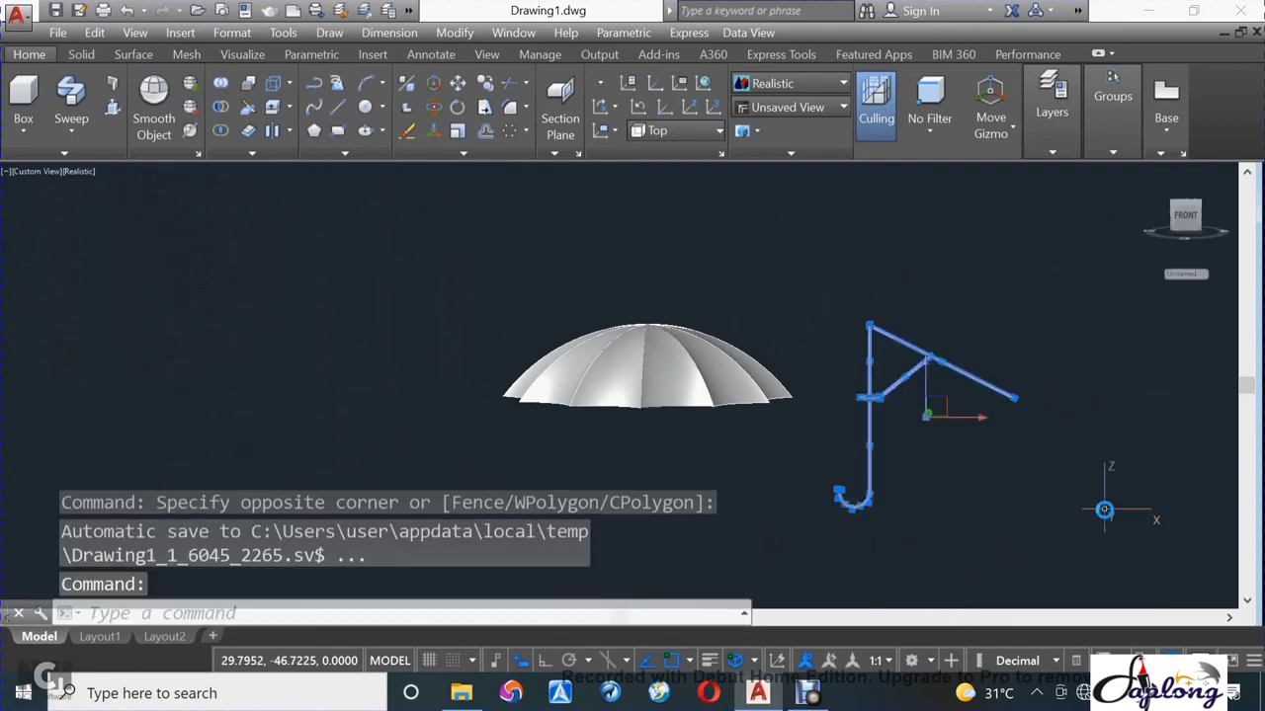
type("MOve")
key("Return")
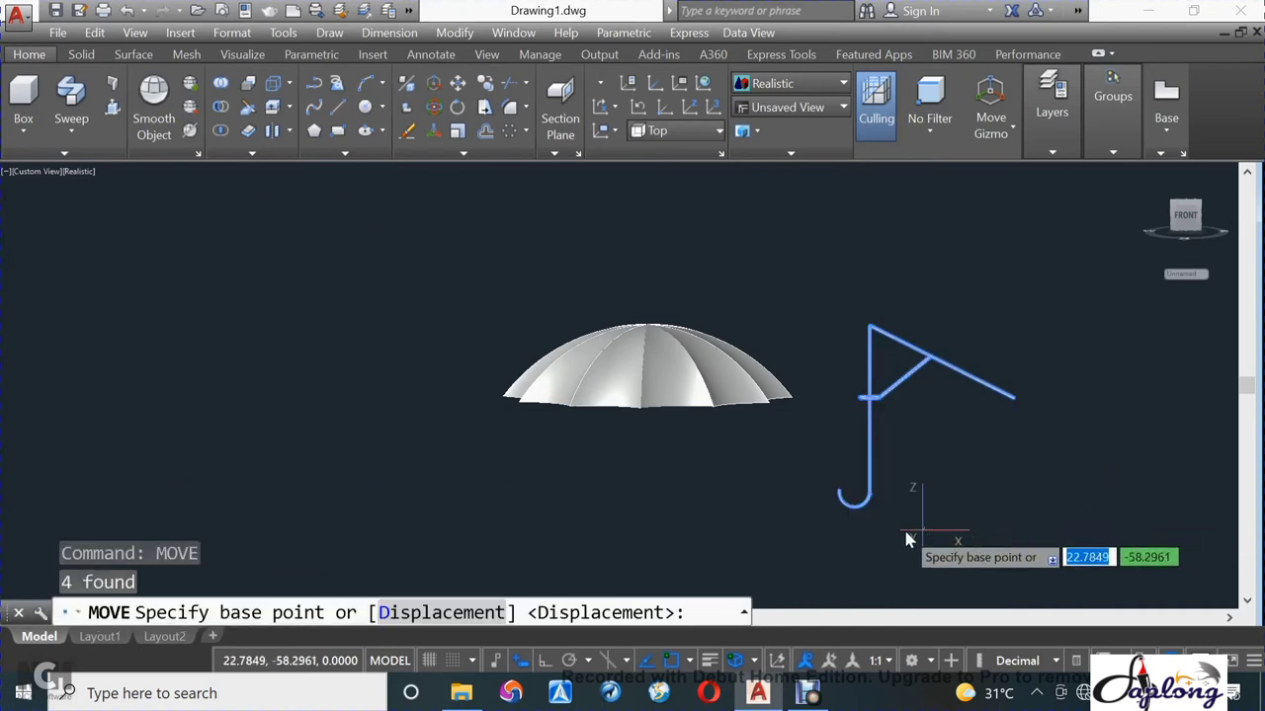
left_click(909, 533)
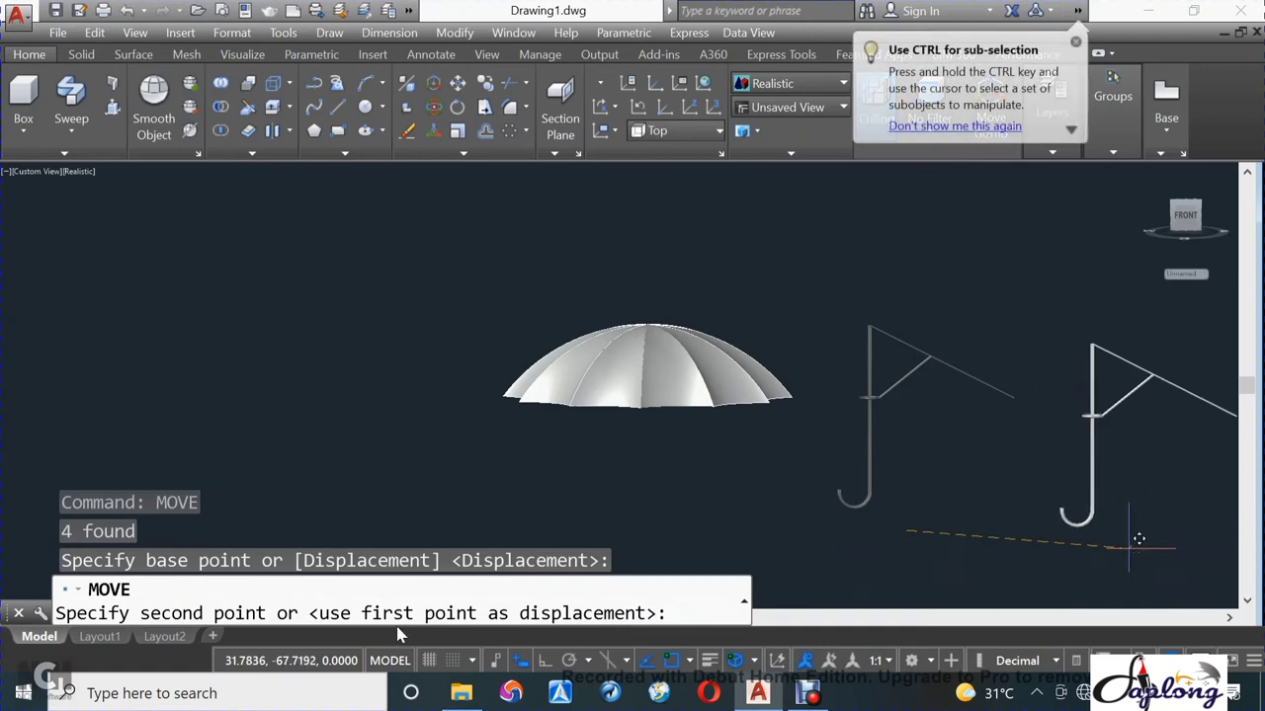
left_click(542, 664)
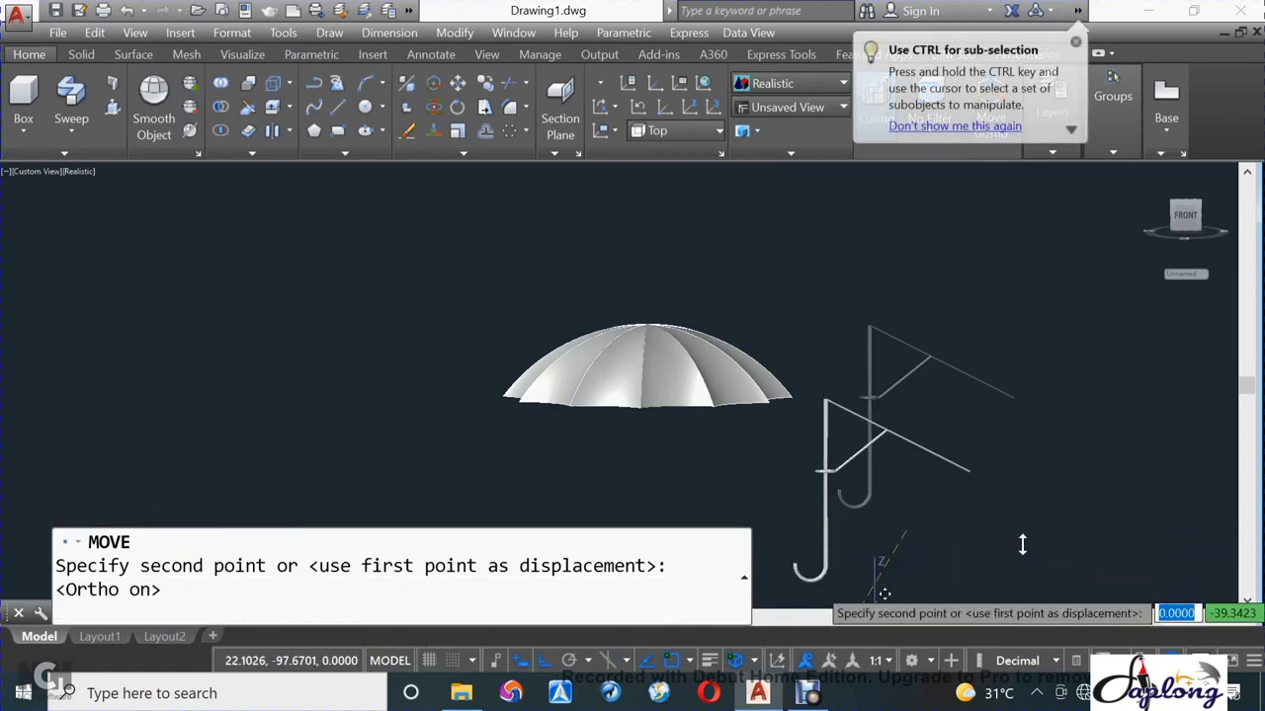
left_click(1146, 521)
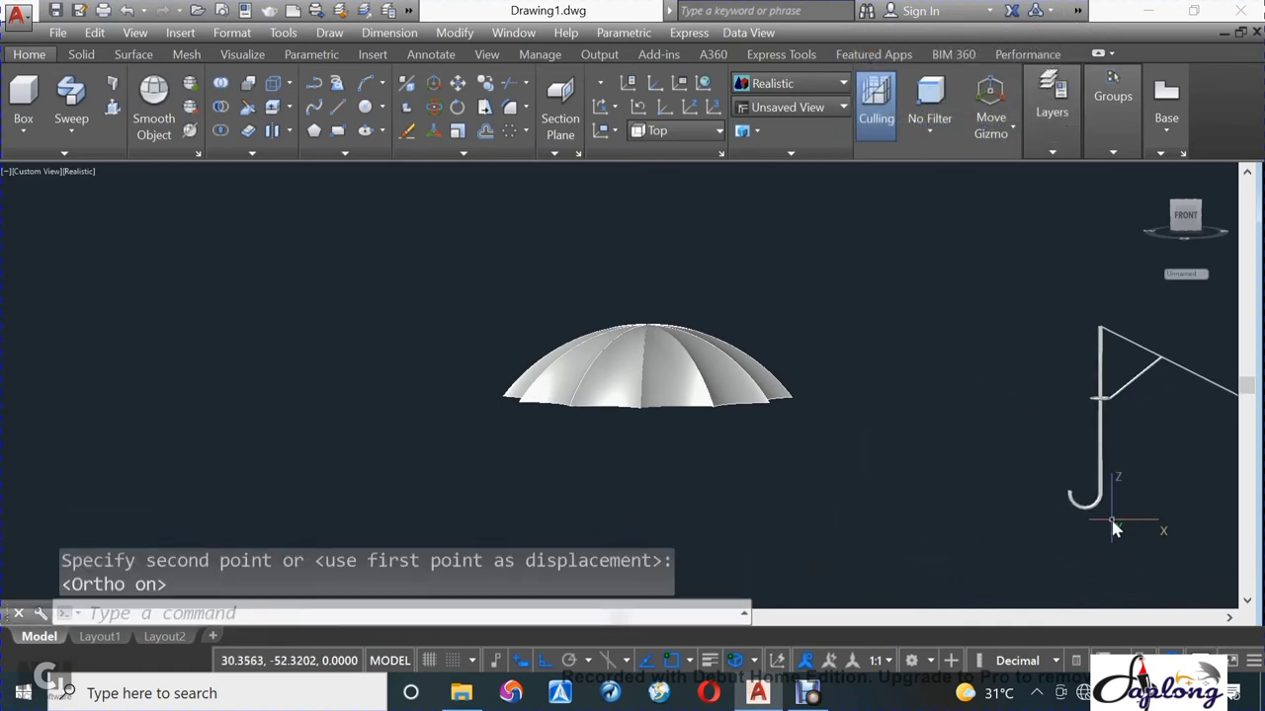
key("Escape")
scroll(1097, 510, "up", 2)
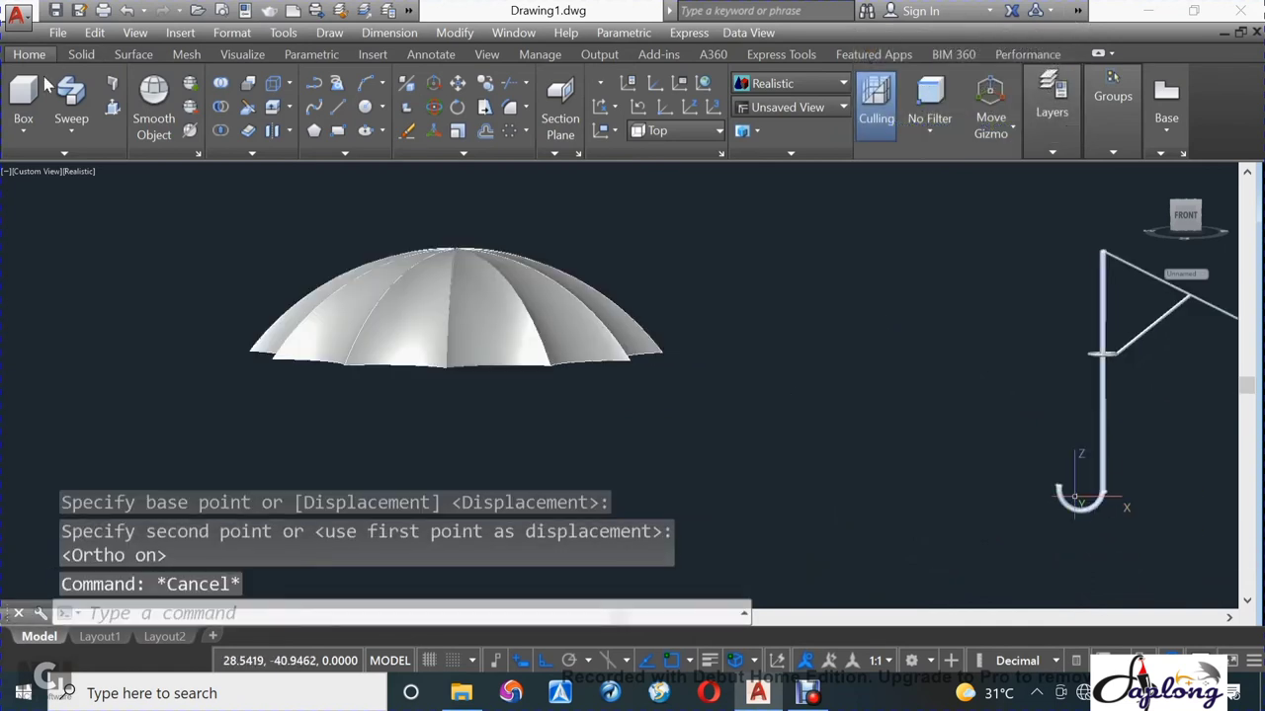
left_click(79, 172)
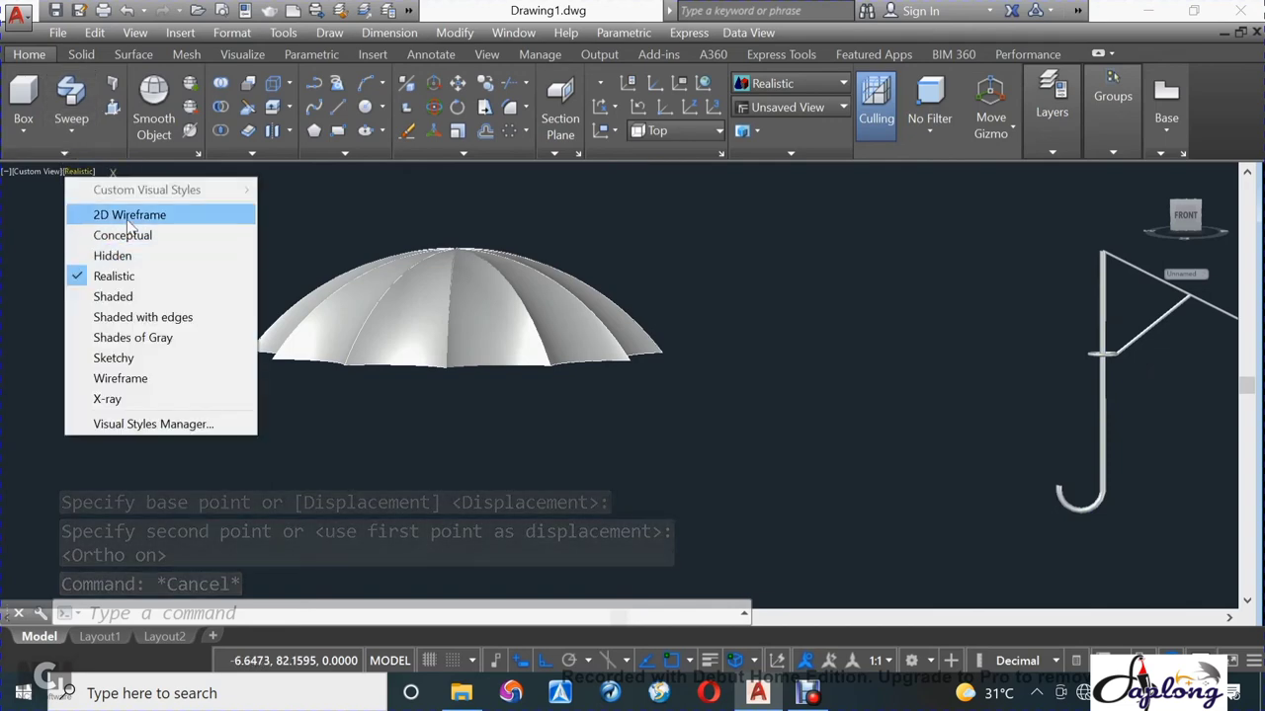
Switch to 2D Wireframe, view from above, and start a sphere at the hook's tip before cancelling.
left_click(128, 217)
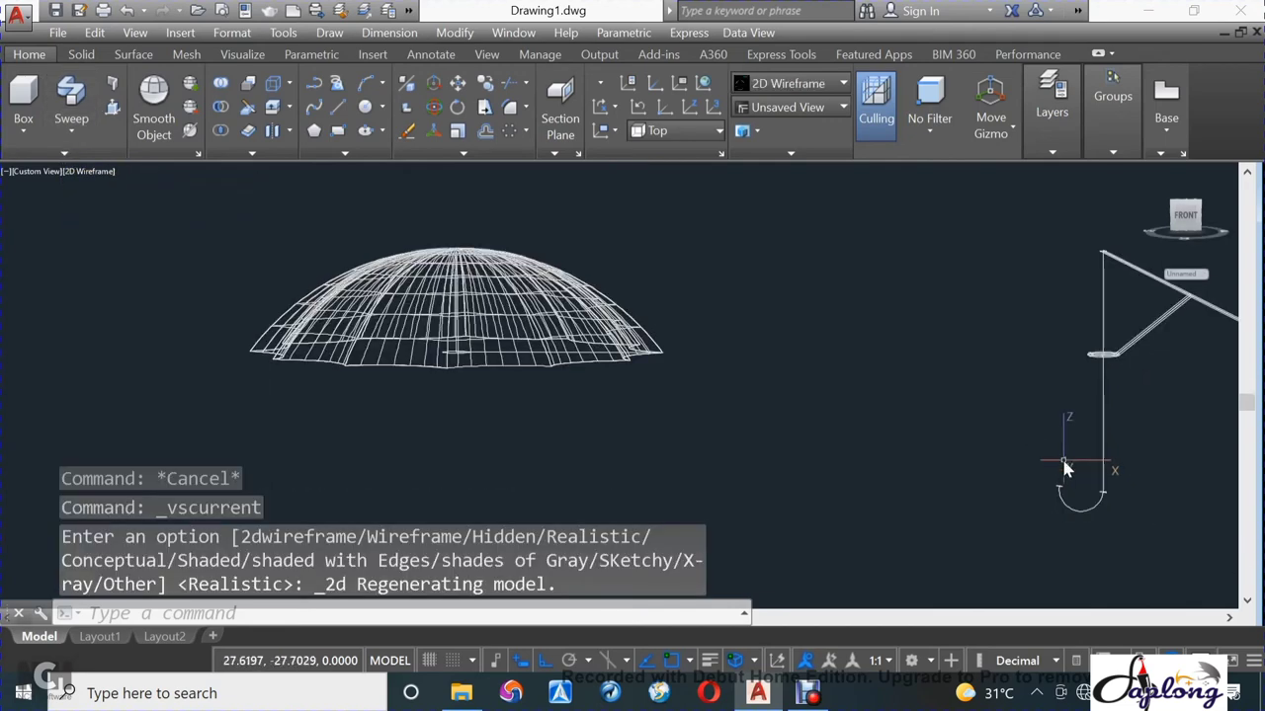
type("OR")
mouse_move(1070, 444)
middle_mouse_down("shift")
mouse_move(1069, 504)
mouse_move(1073, 488)
middle_mouse_up("shift")
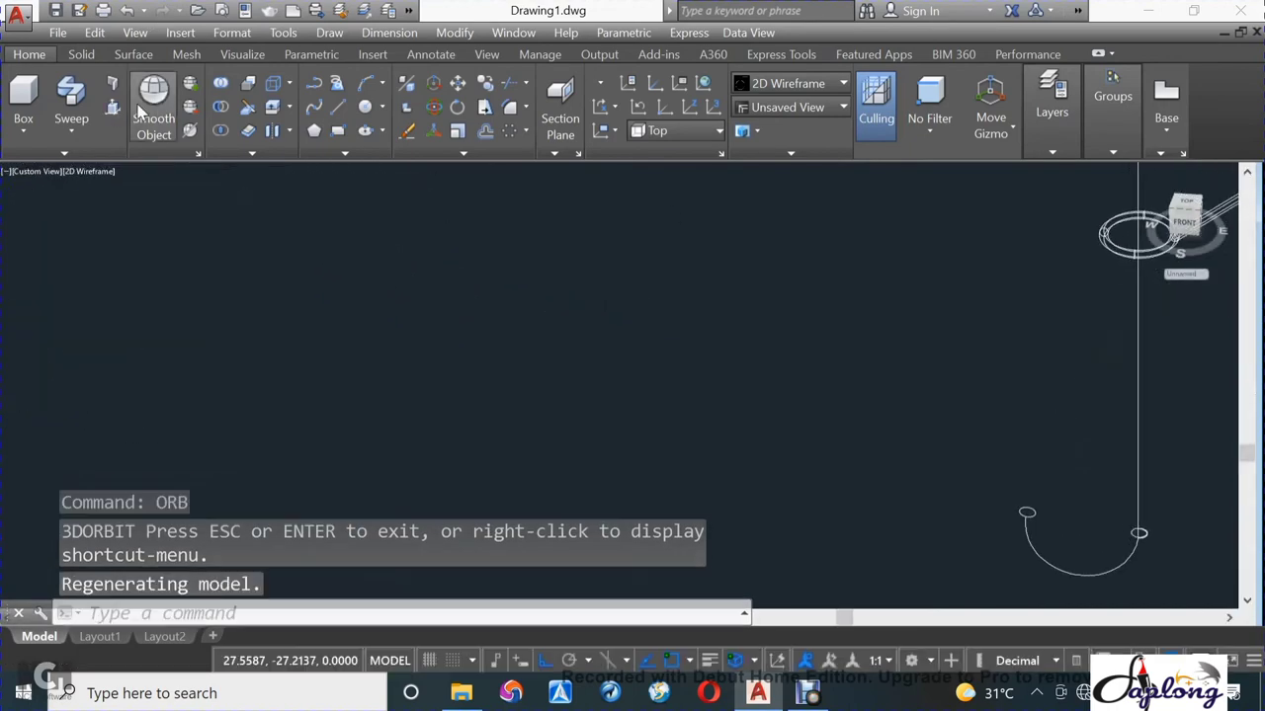
left_click(30, 145)
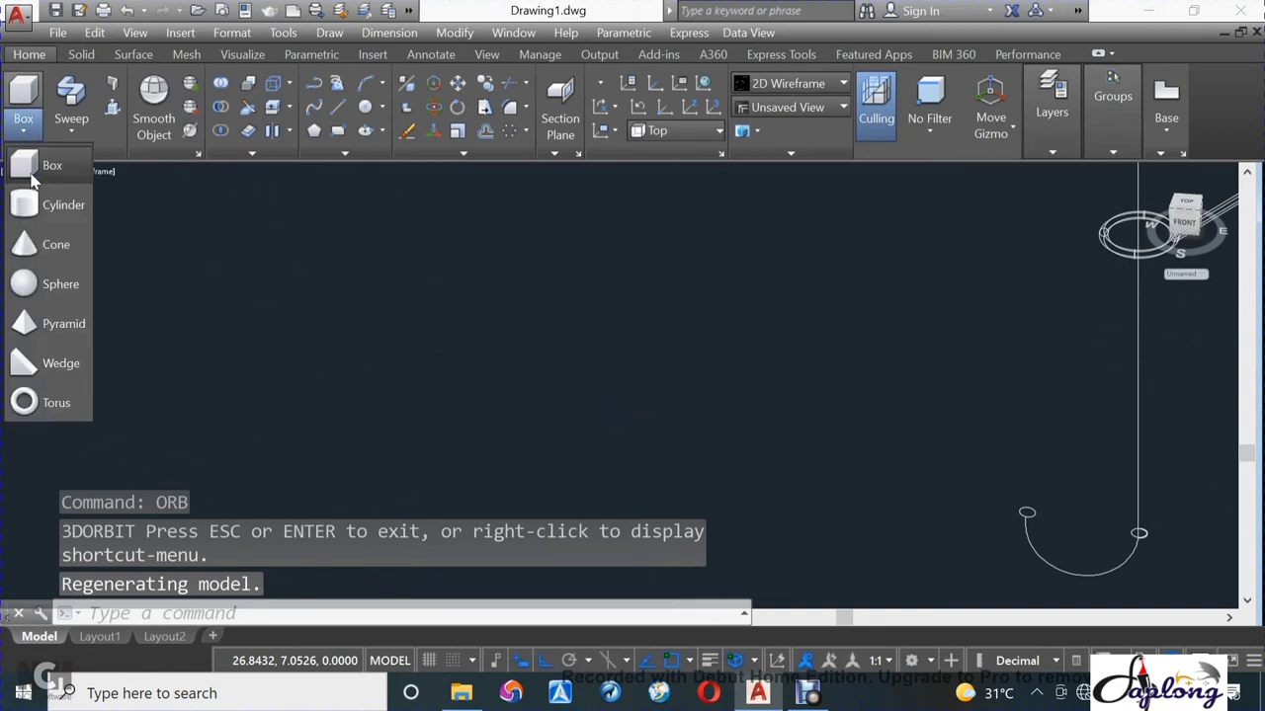
left_click(44, 279)
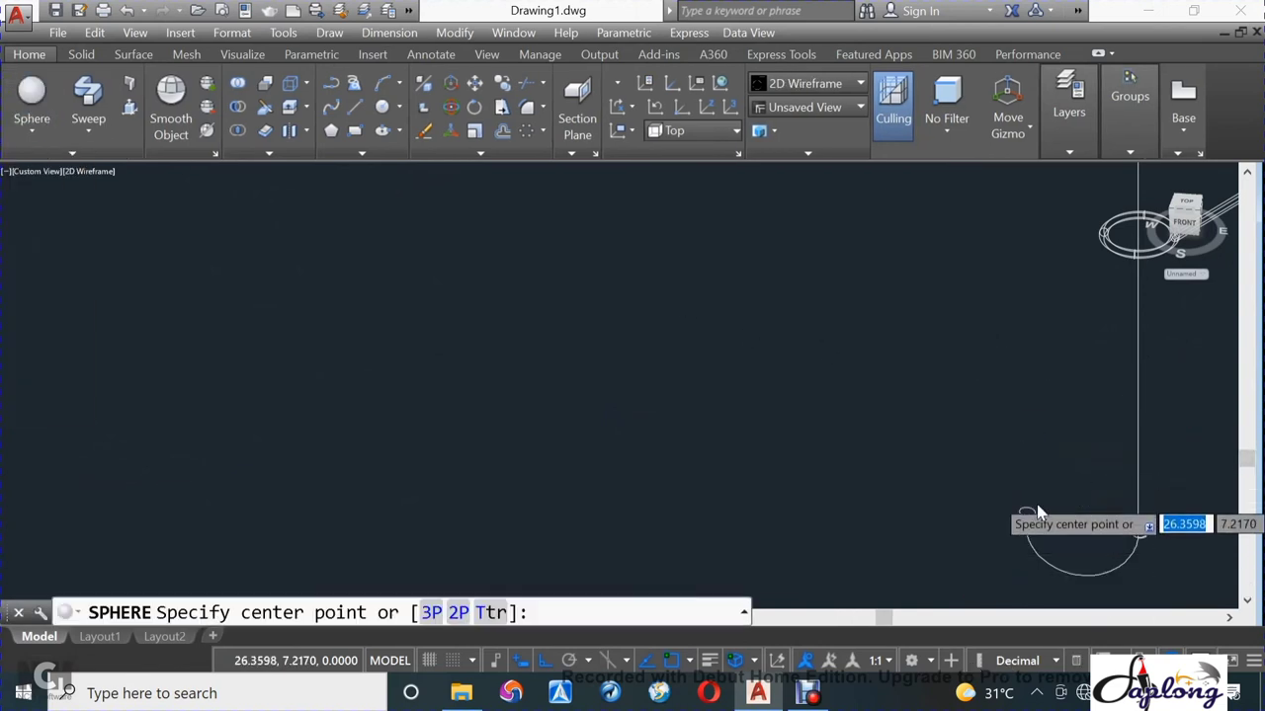
left_click(983, 543)
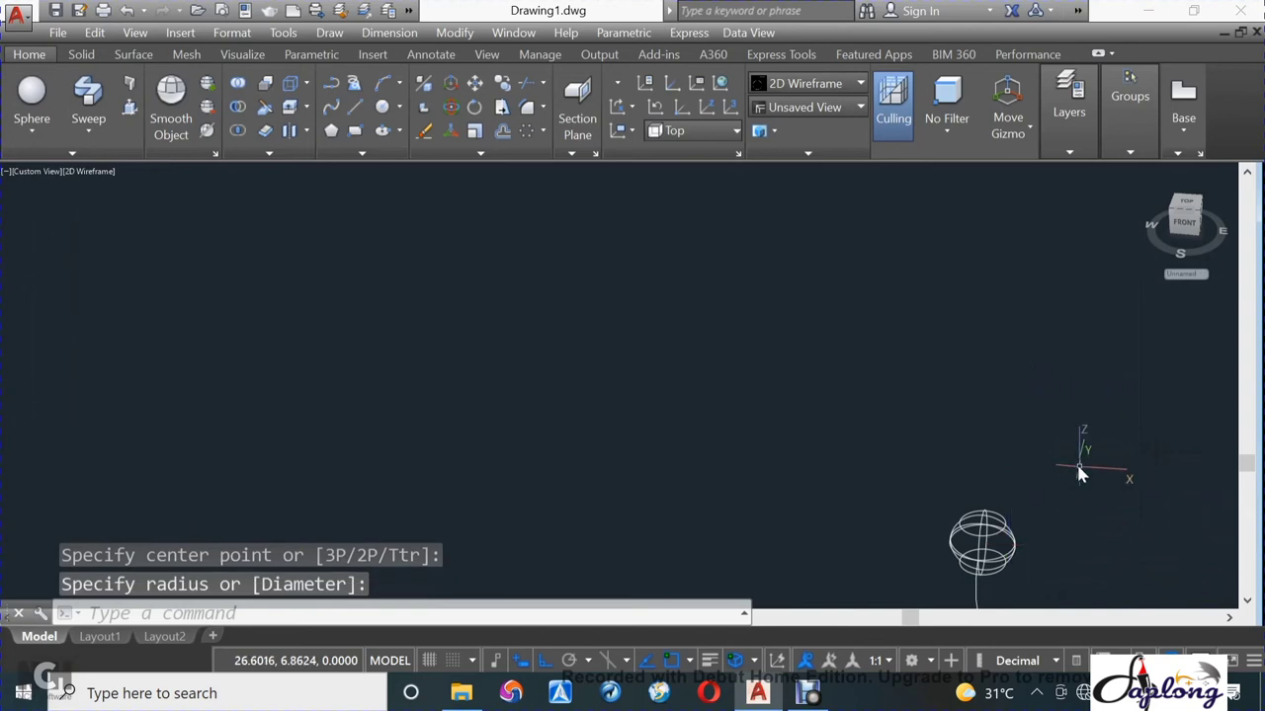
key("Escape")
scroll(1082, 461, "down", 3)
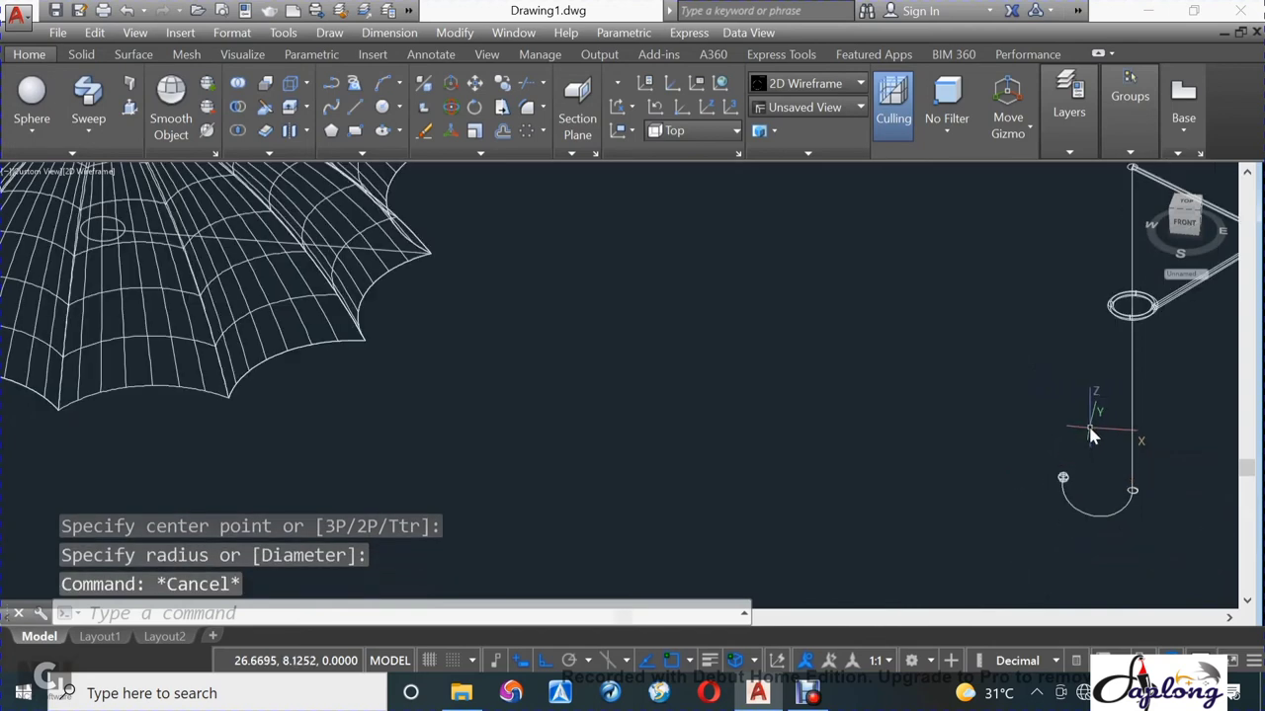
scroll(667, 438, "down", 2)
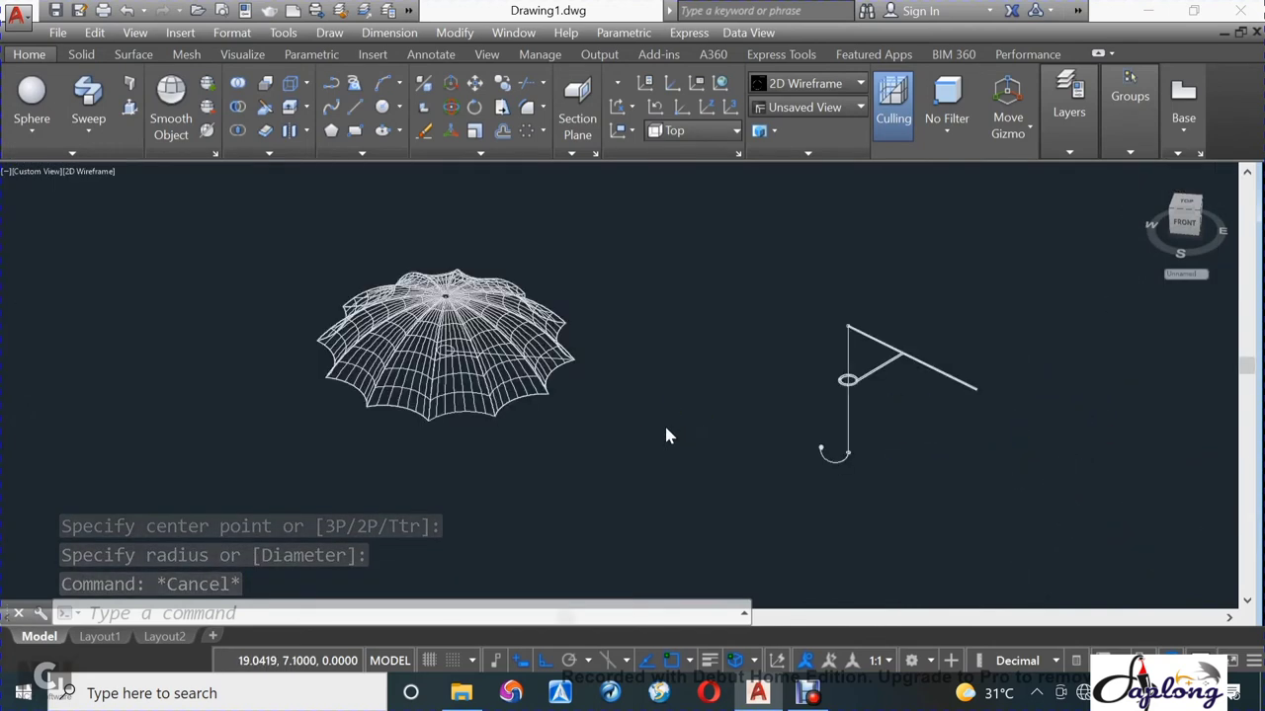
scroll(682, 433, "down", 1)
scroll(788, 425, "up", 1)
scroll(788, 424, "up", 2)
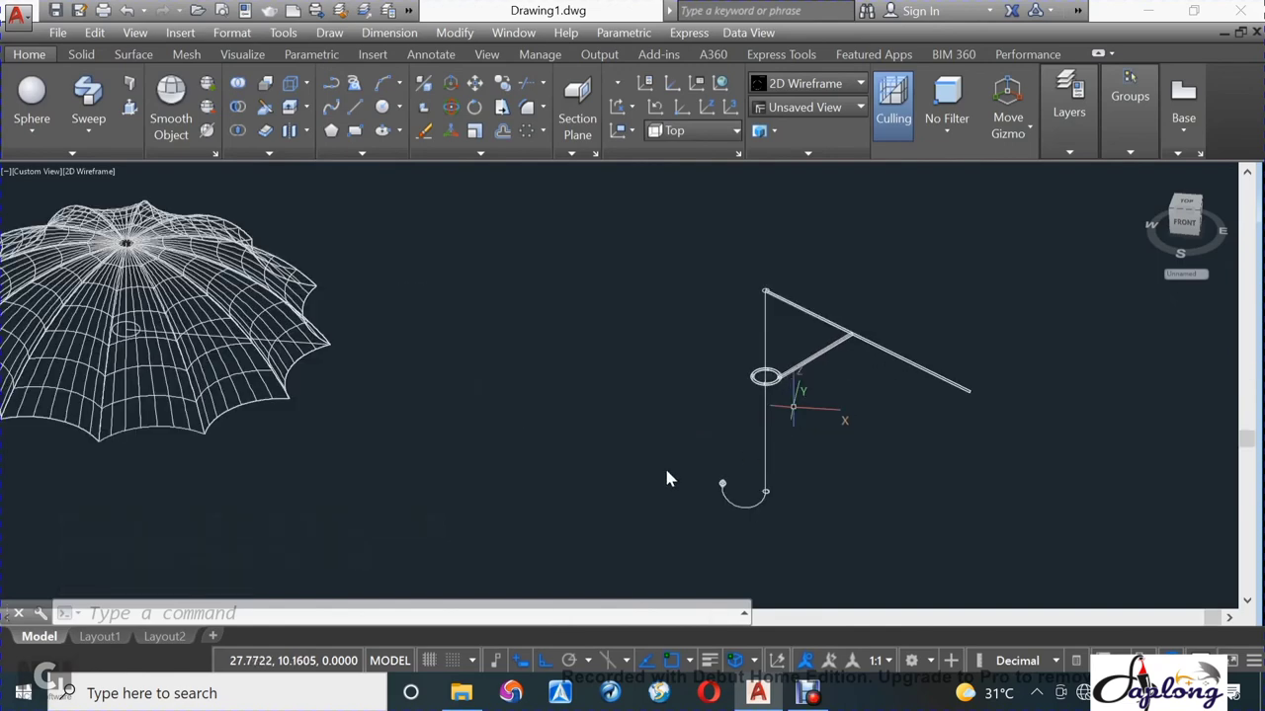
key("Escape")
key("Escape")
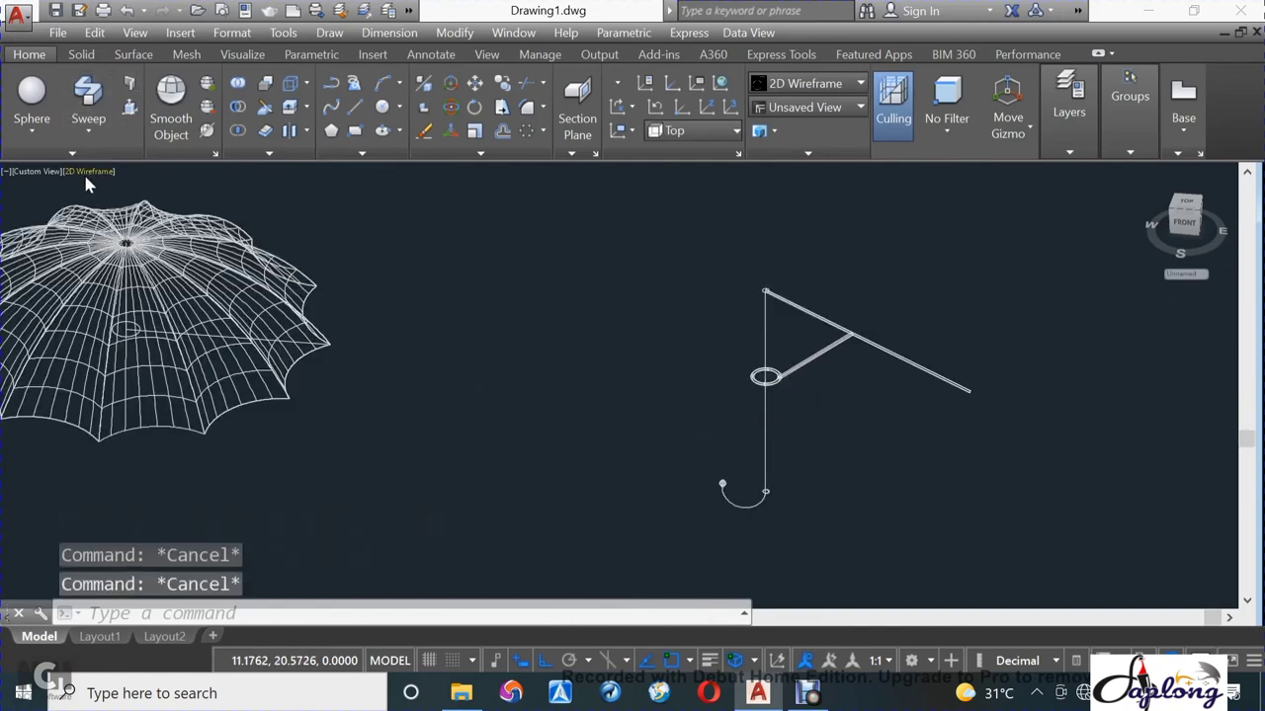
Return the display to Realistic shading and orbit to see the handle from above.
left_click(85, 172)
left_click(124, 274)
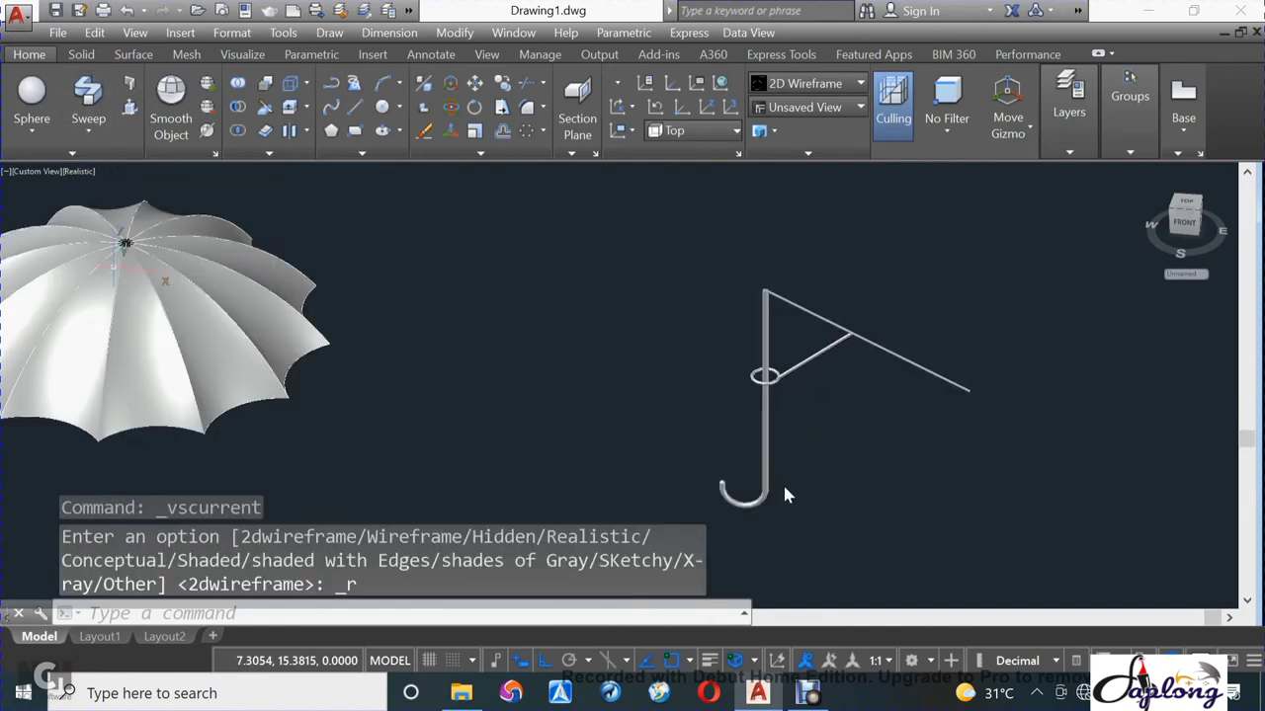
scroll(902, 508, "up", 2)
scroll(910, 510, "down", 2)
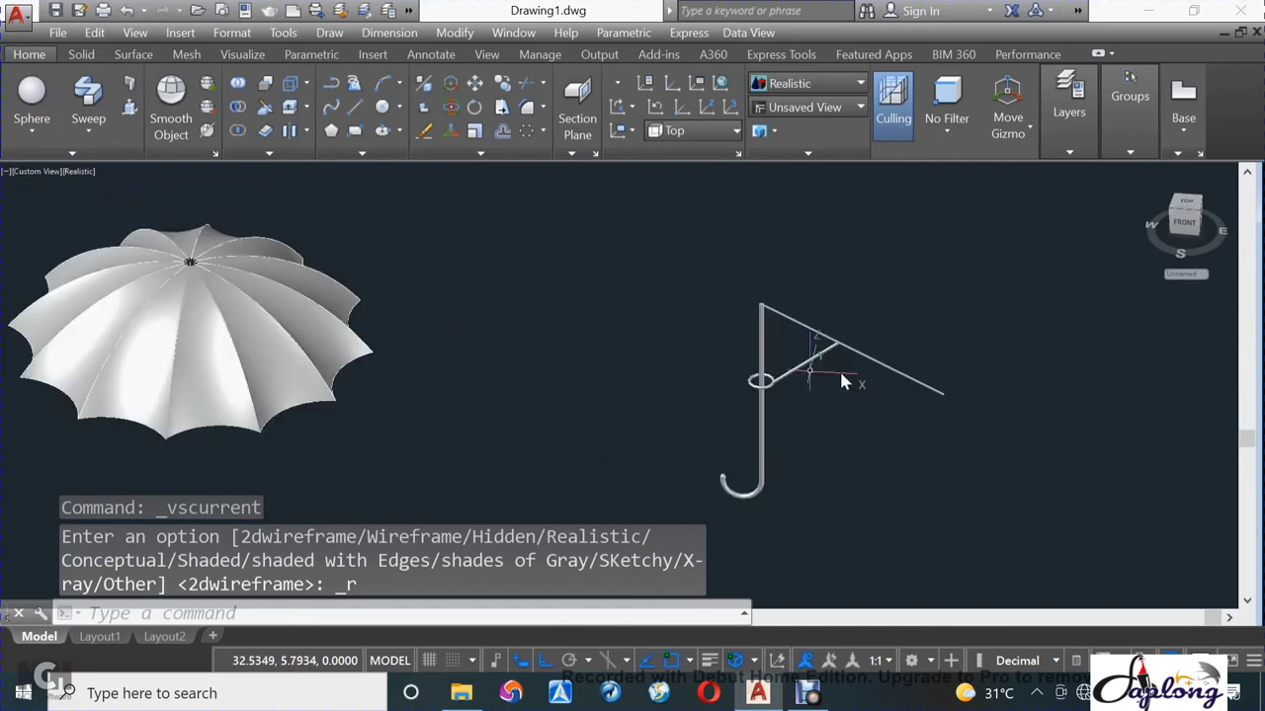
type("ORB")
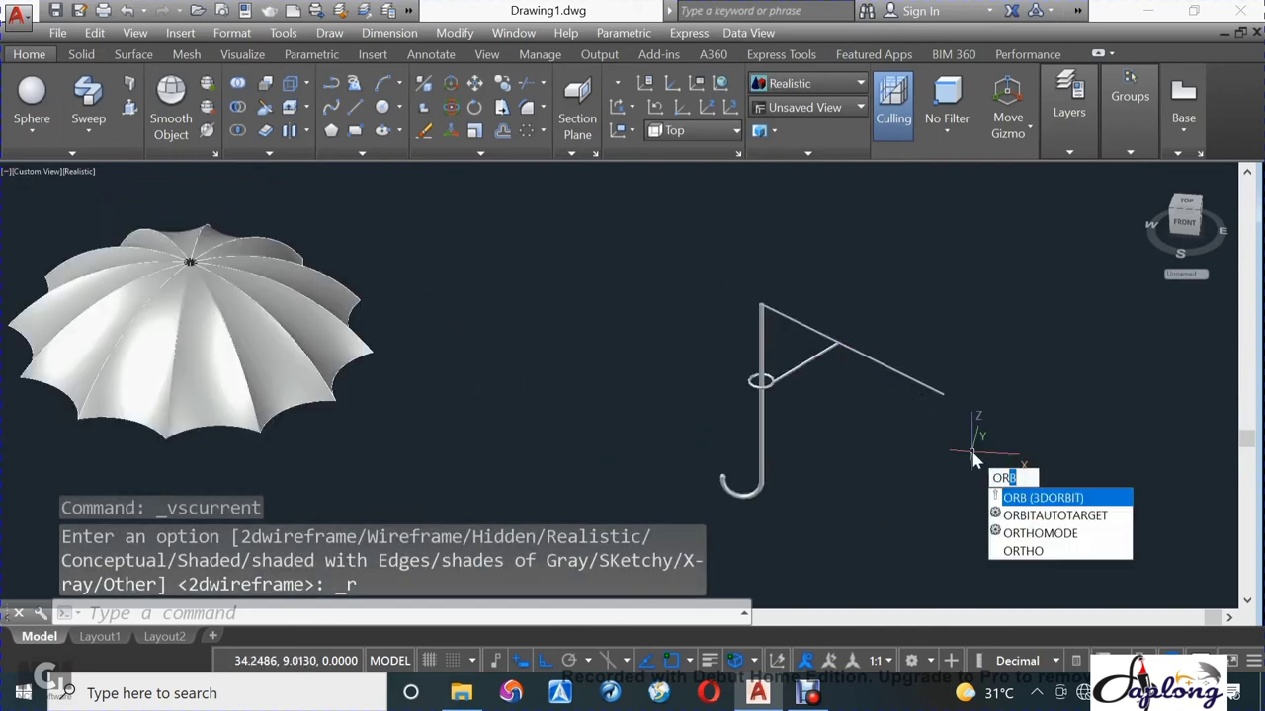
key("Return")
mouse_move(819, 435)
left_mouse_down()
mouse_move(817, 466)
mouse_move(816, 451)
left_mouse_up()
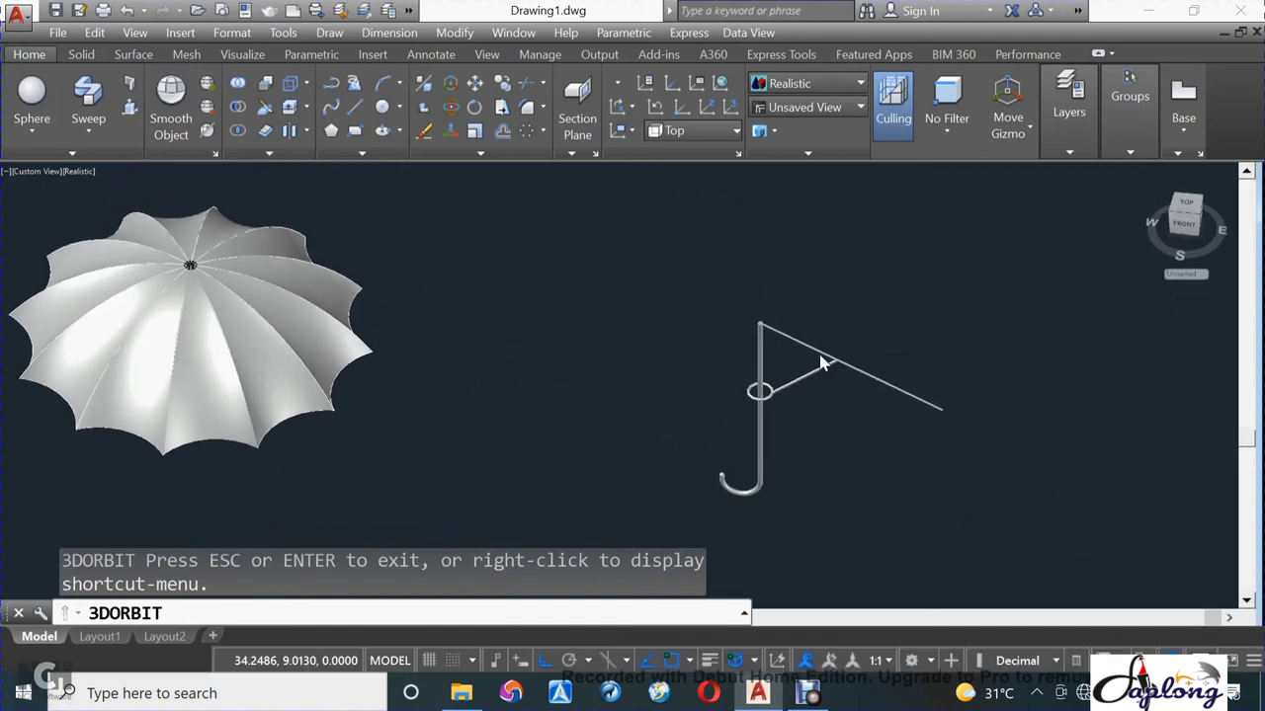
key("Escape")
Polar-array the rib and brace 12 times around the pole top.
left_click(830, 318)
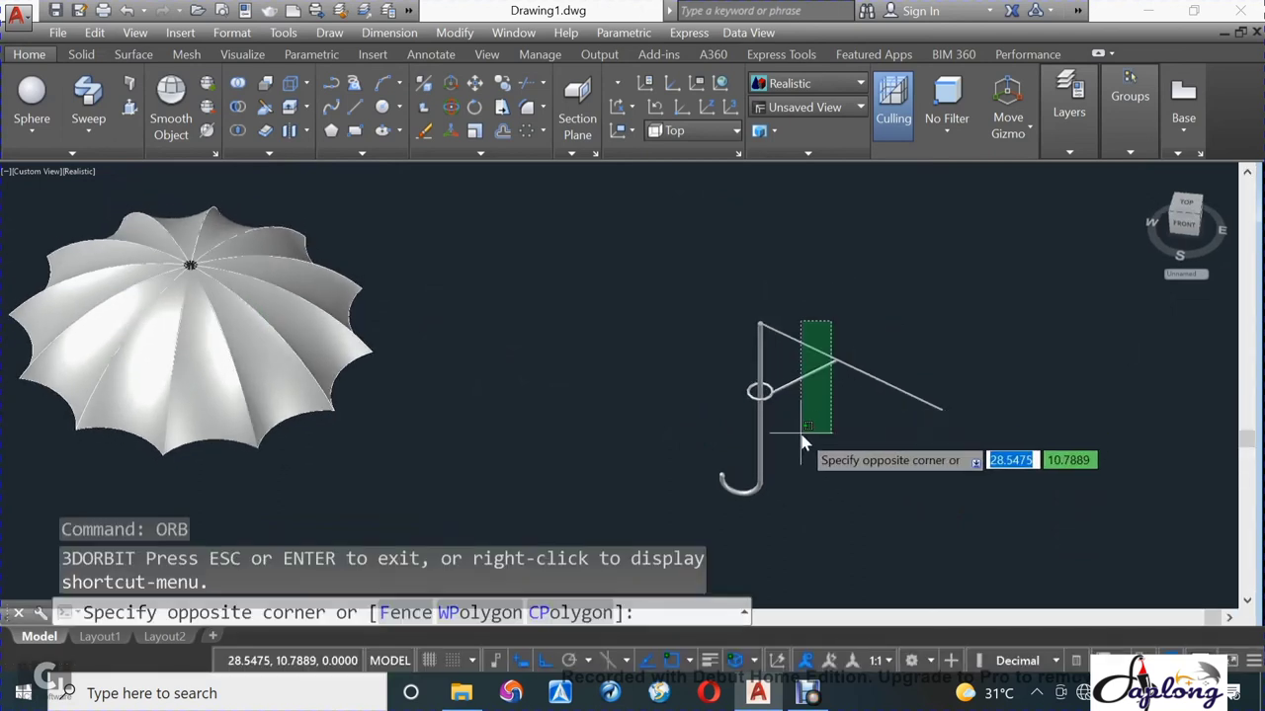
left_click(799, 432)
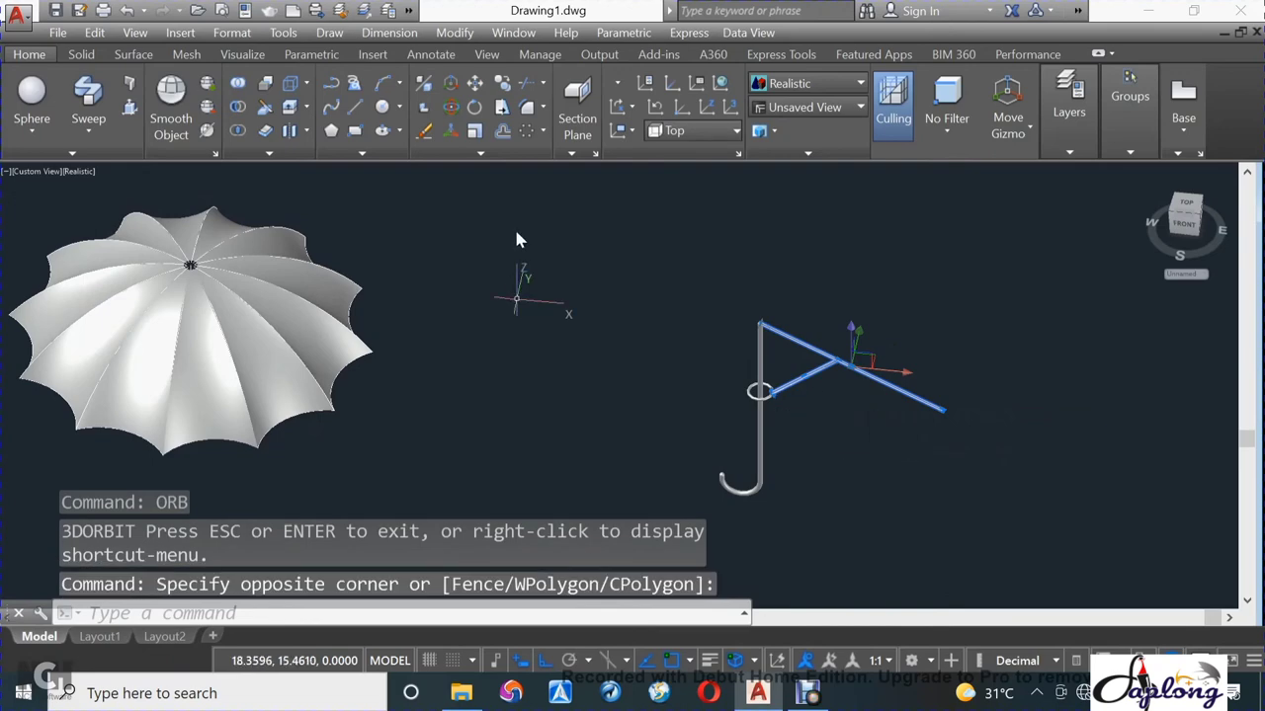
left_click(544, 131)
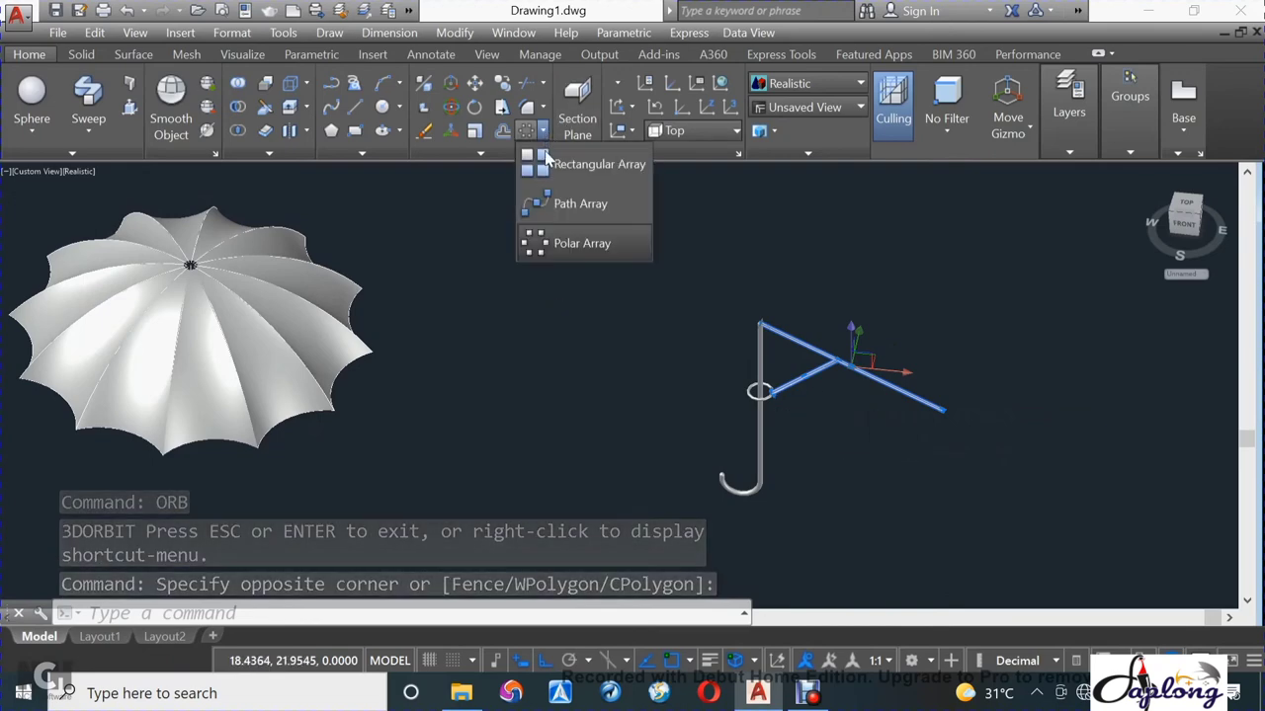
left_click(538, 245)
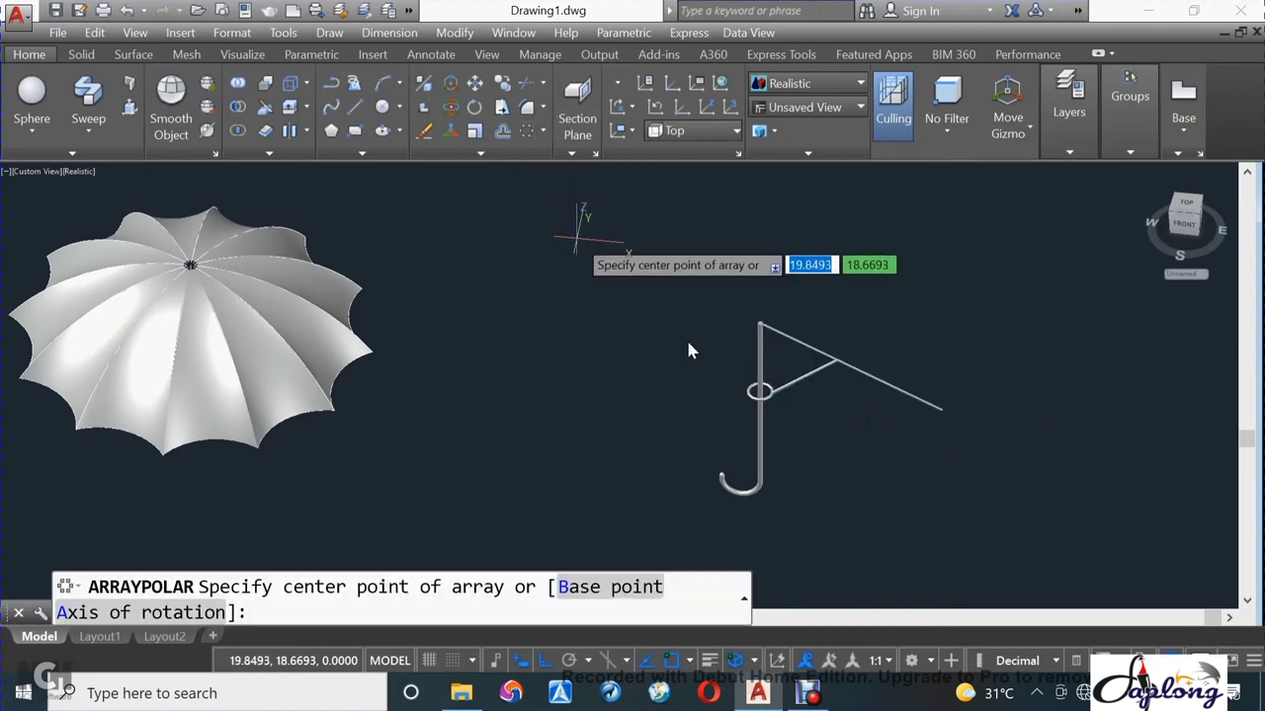
scroll(691, 326, "up", 2)
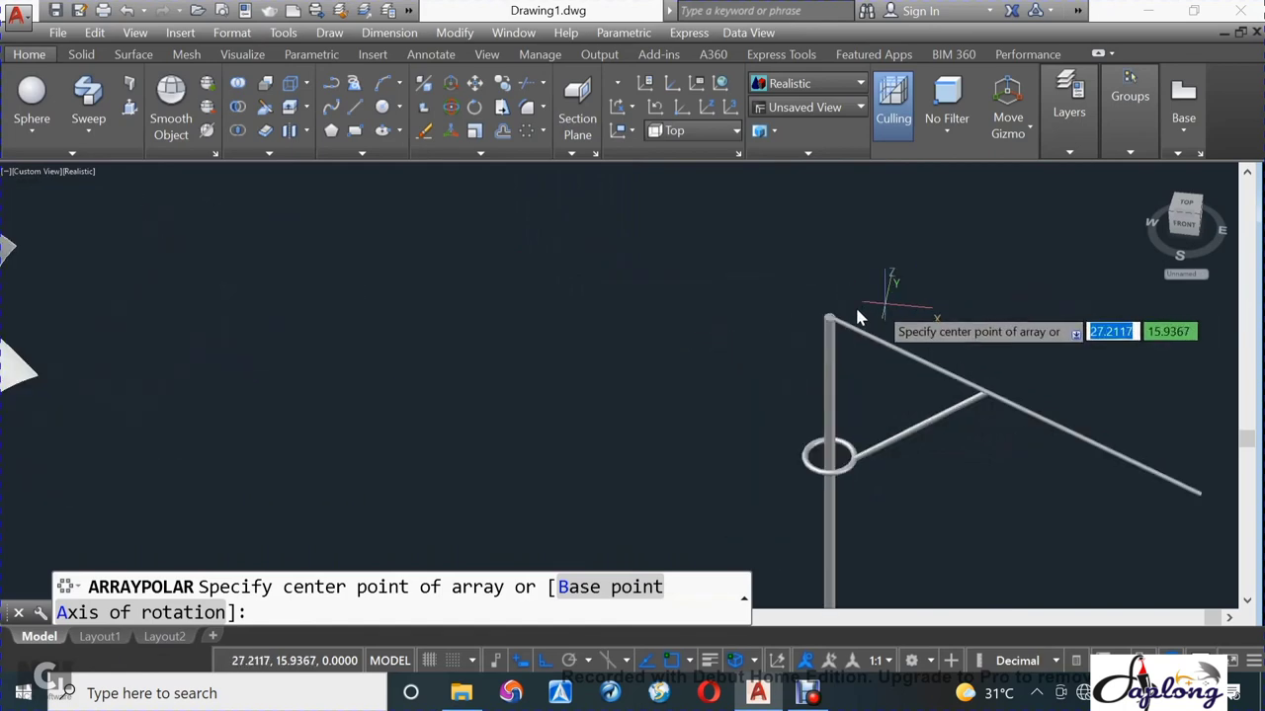
scroll(869, 304, "up", 2)
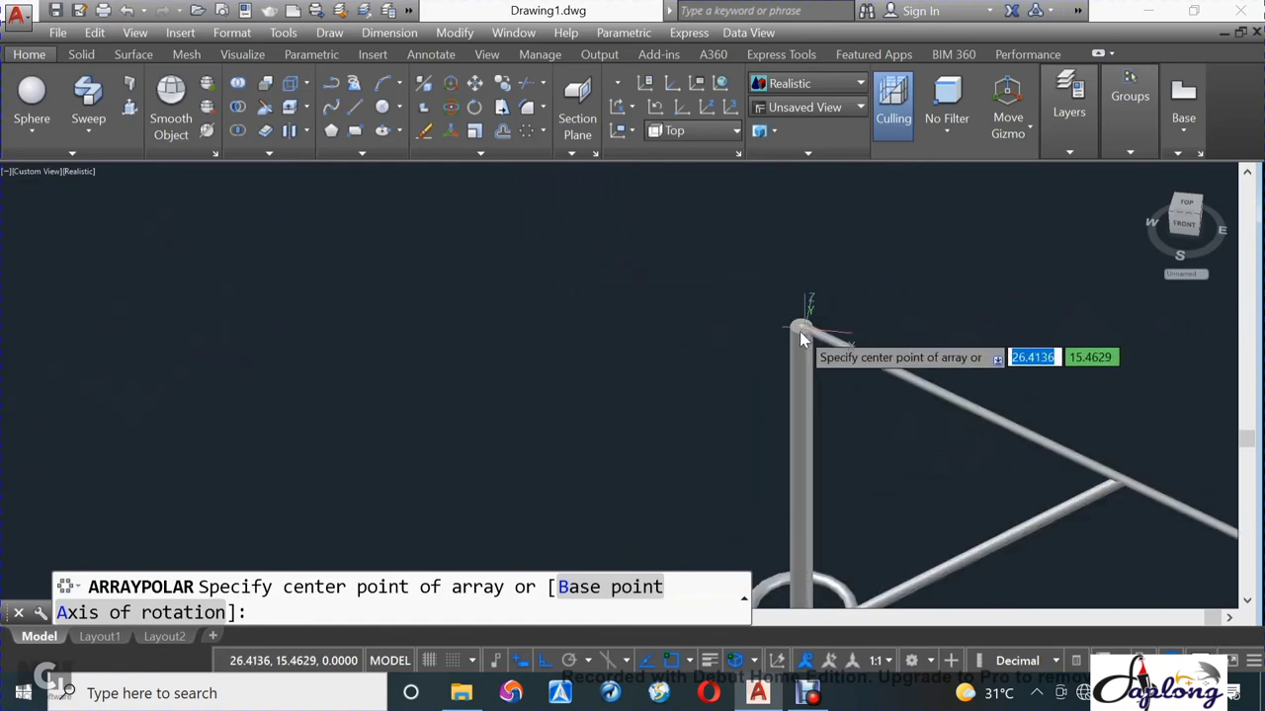
left_click(805, 408)
scroll(802, 425, "down", 3)
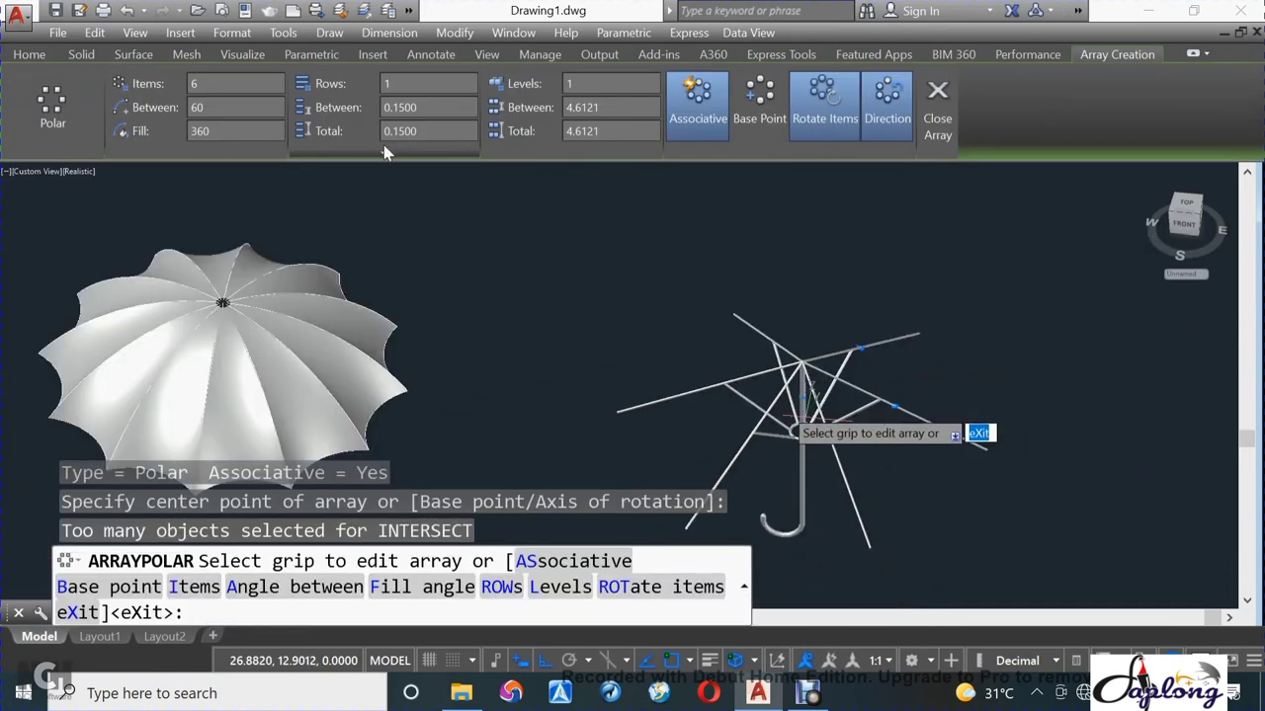
left_click(237, 84)
type("12")
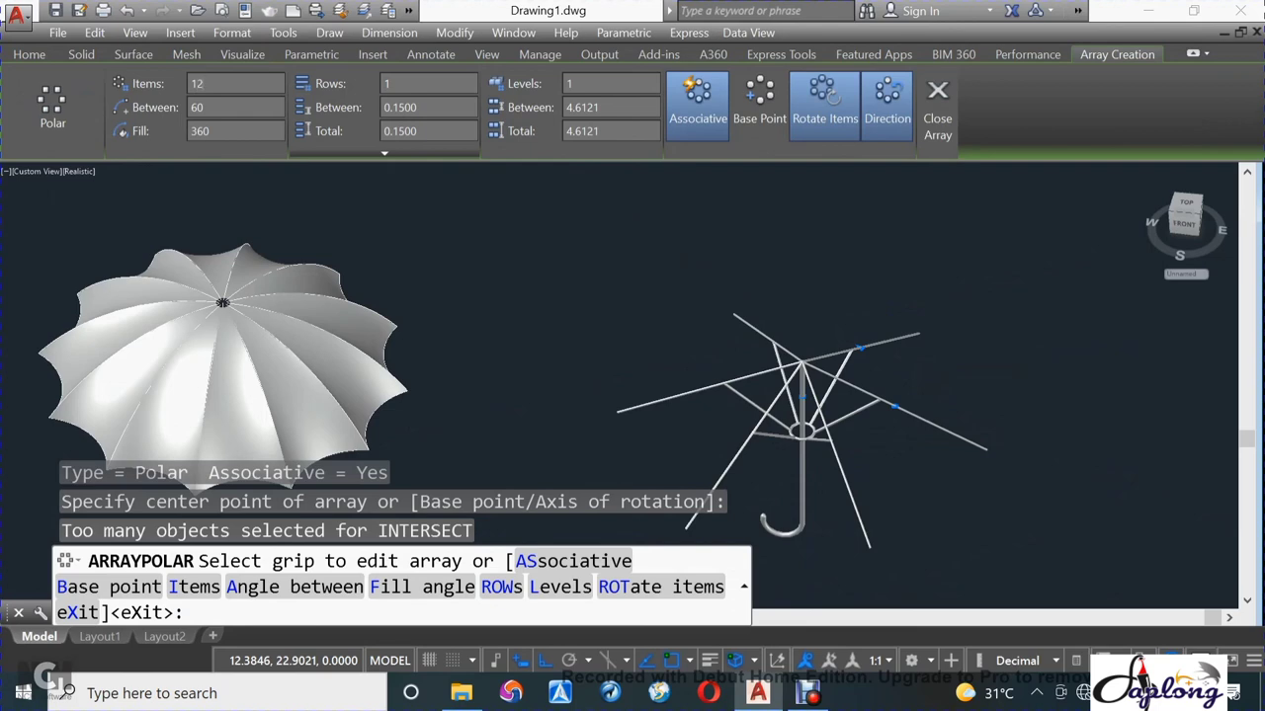
key("Return")
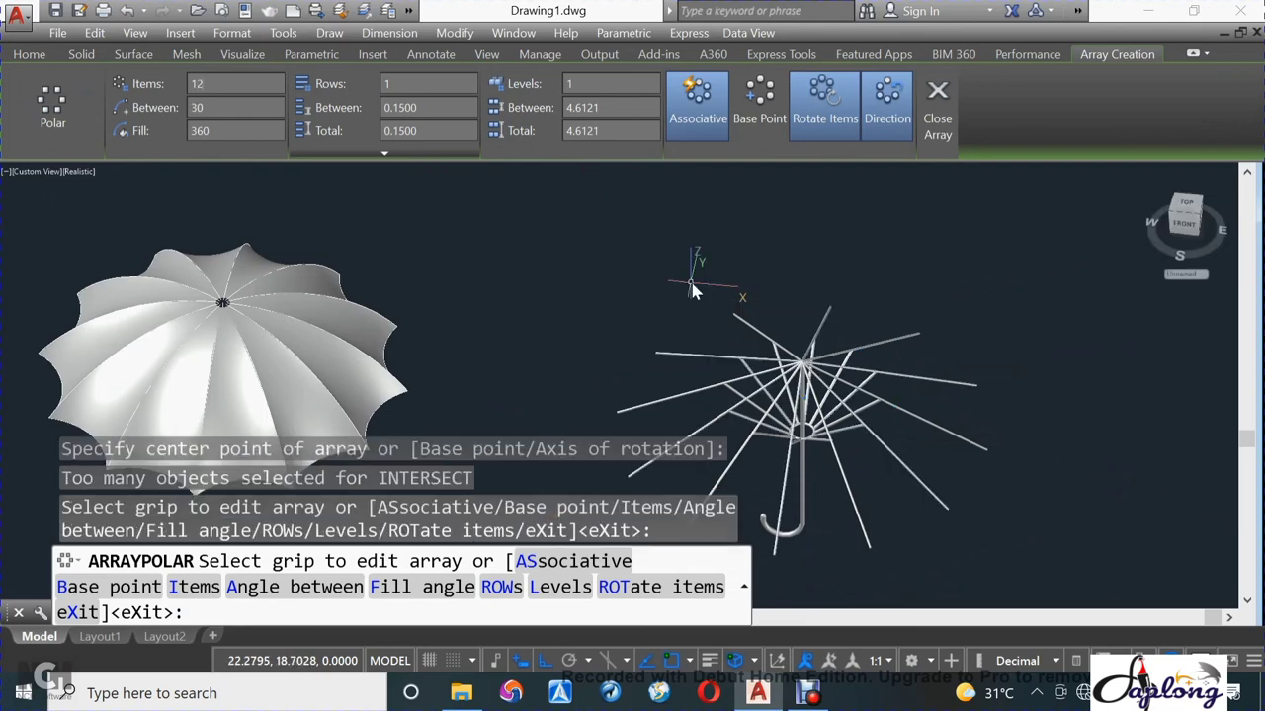
key("Escape")
mouse_move(743, 284)
middle_mouse_down("shift")
mouse_move(731, 294)
mouse_move(968, 314)
mouse_move(970, 264)
mouse_move(688, 349)
mouse_move(794, 370)
mouse_move(905, 357)
mouse_move(939, 330)
middle_mouse_up("shift")
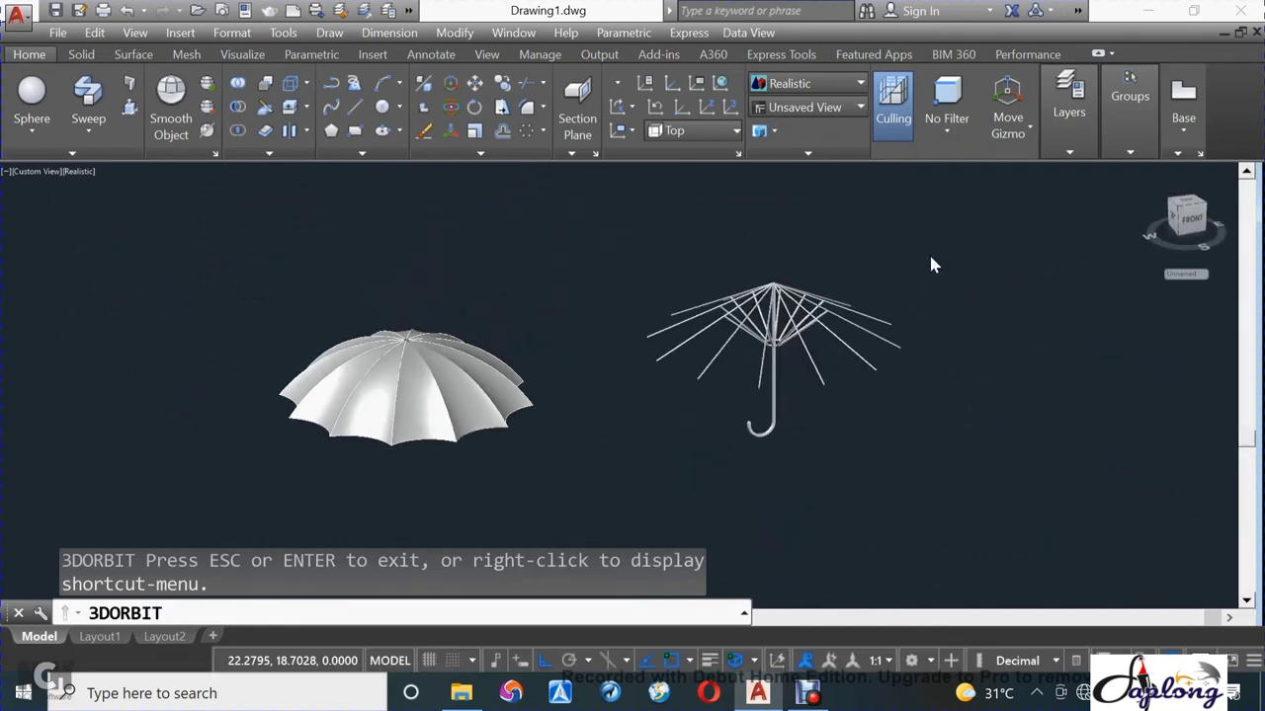
Window-select the rib frame and J-hook handle, then move them from the pole centre to under the canopy.
key("Escape")
left_click(876, 266)
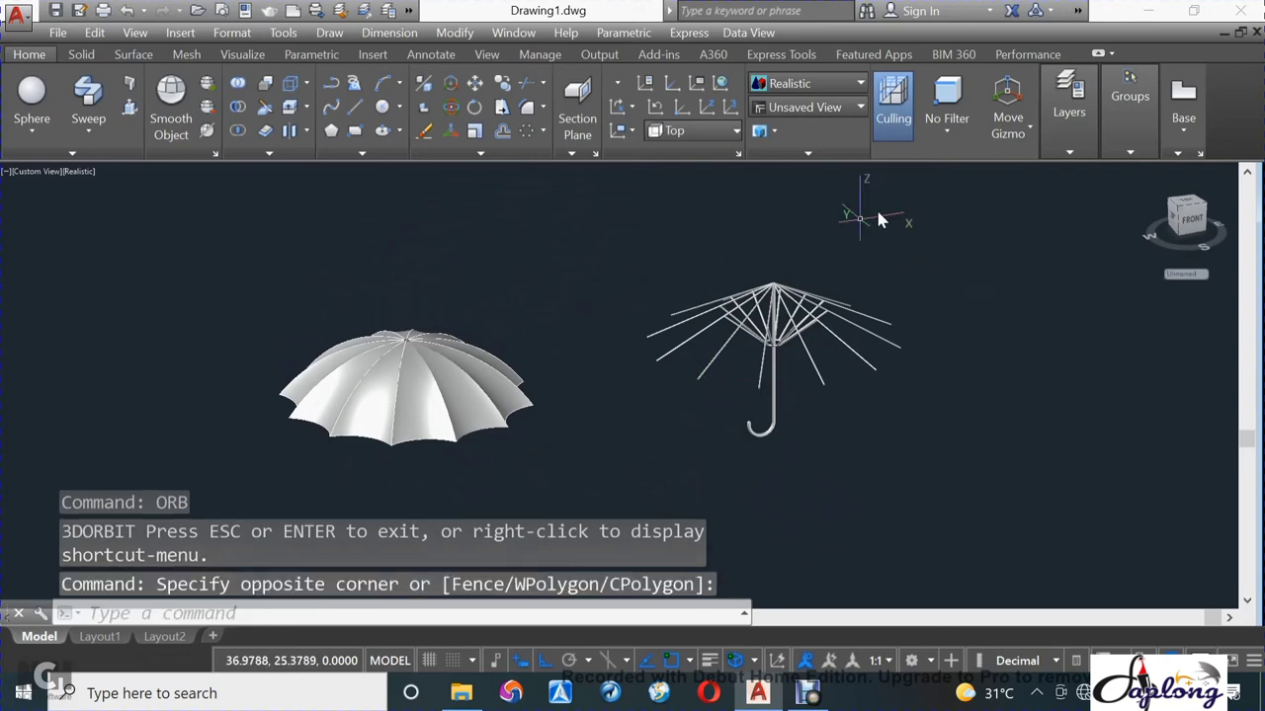
left_click(677, 431)
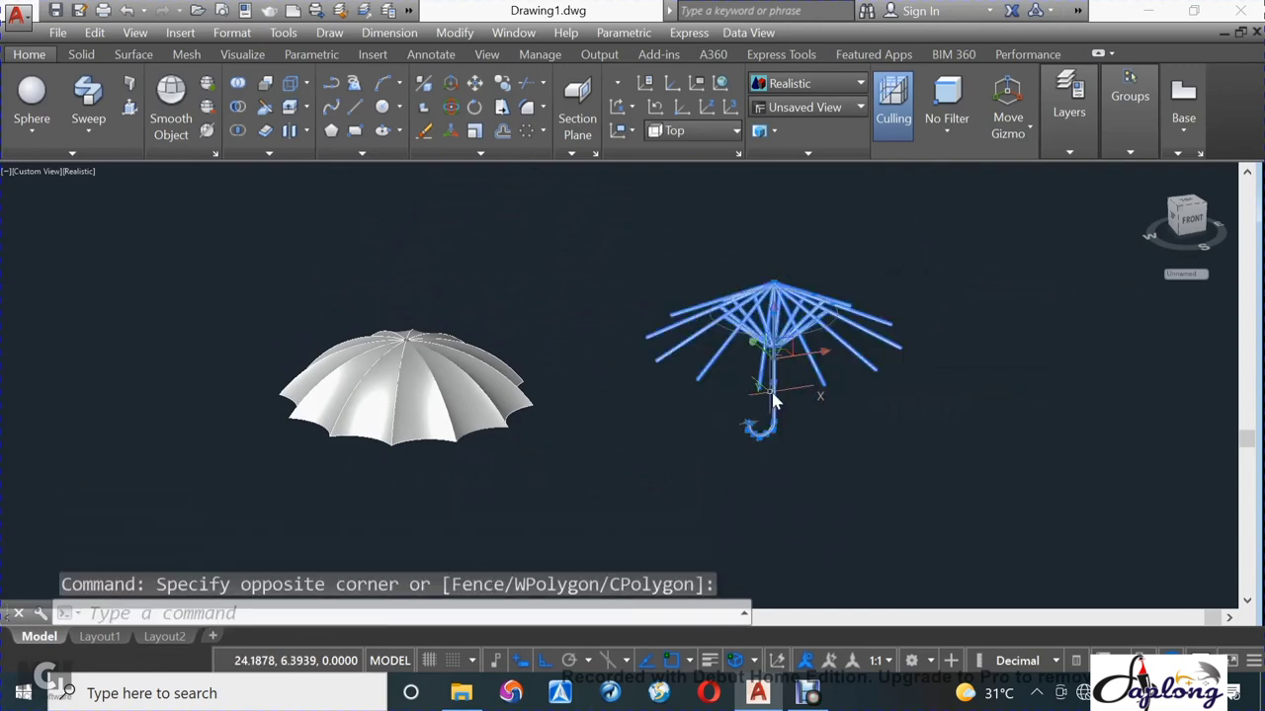
type("MO")
key("Down")
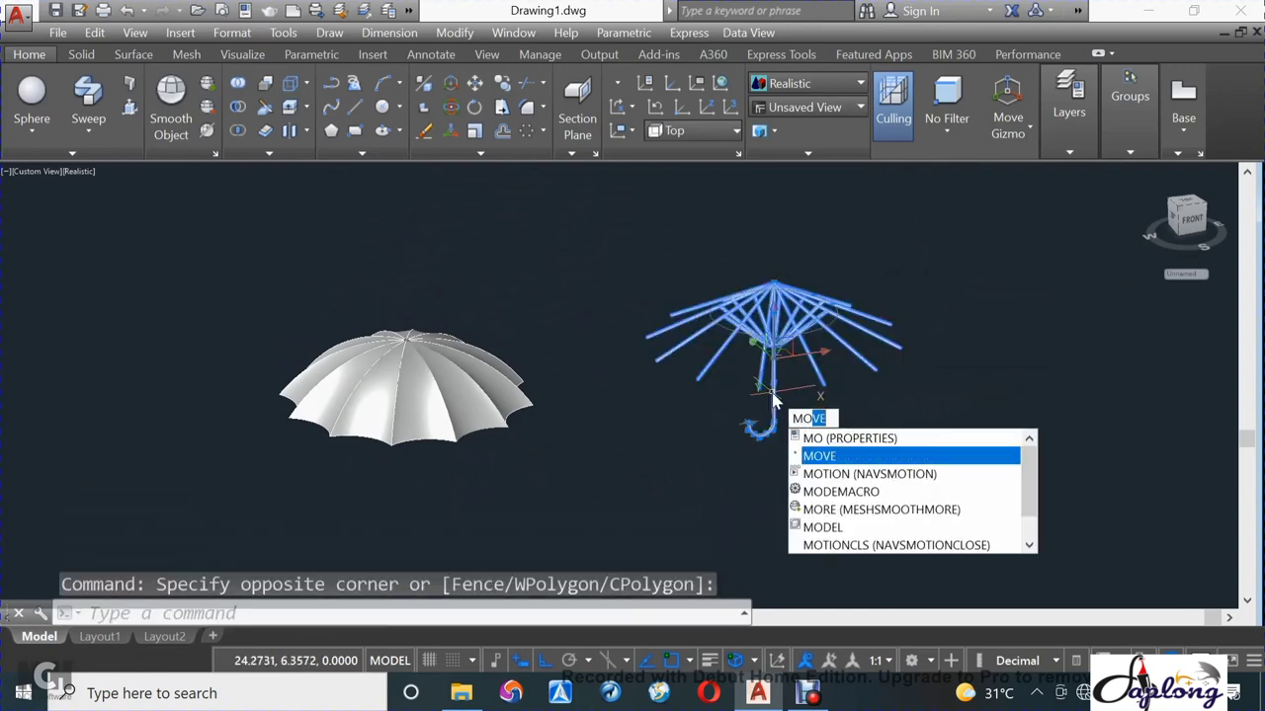
key("Return")
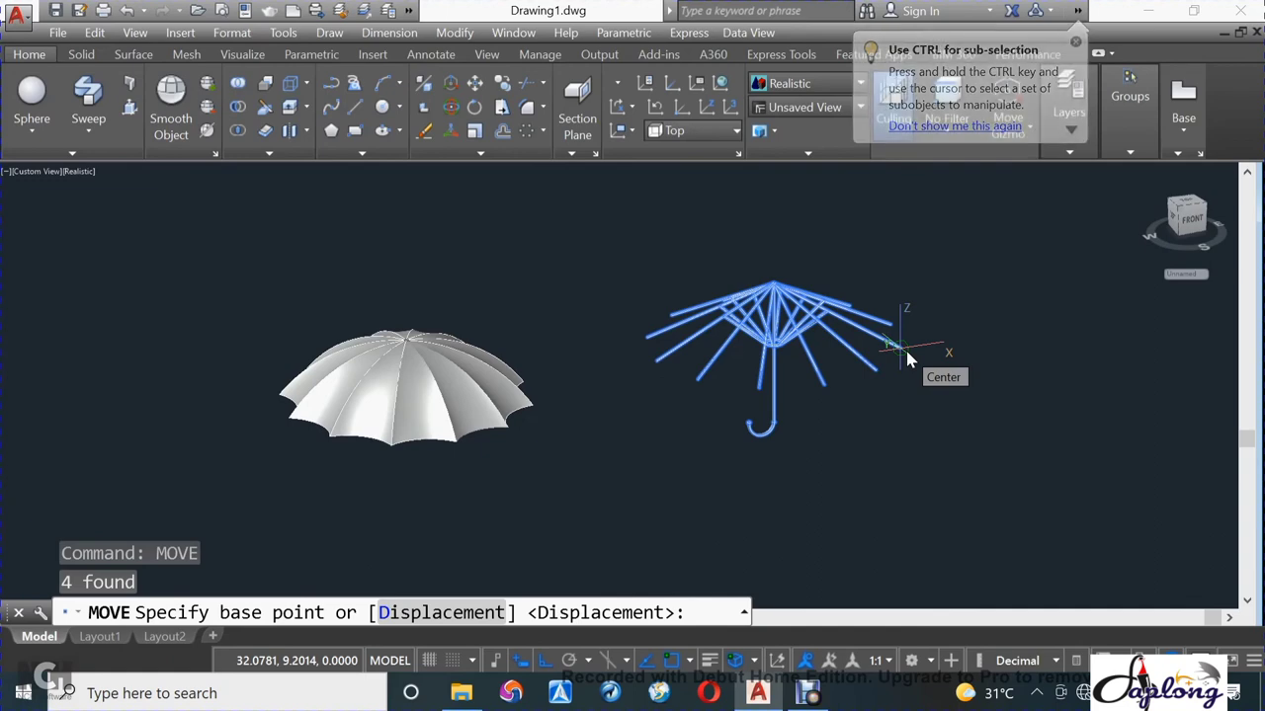
left_click(905, 346)
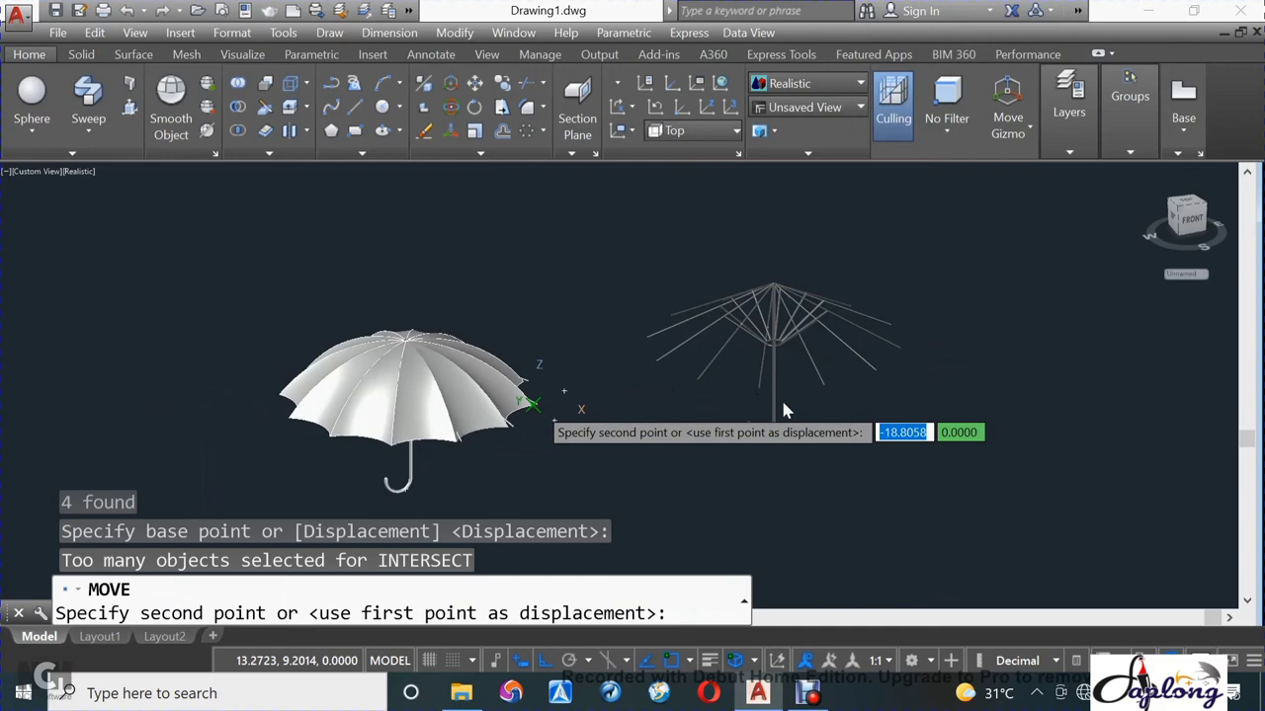
Orbit the umbrella with OR to a top-down view of the canopy.
type("ORB")
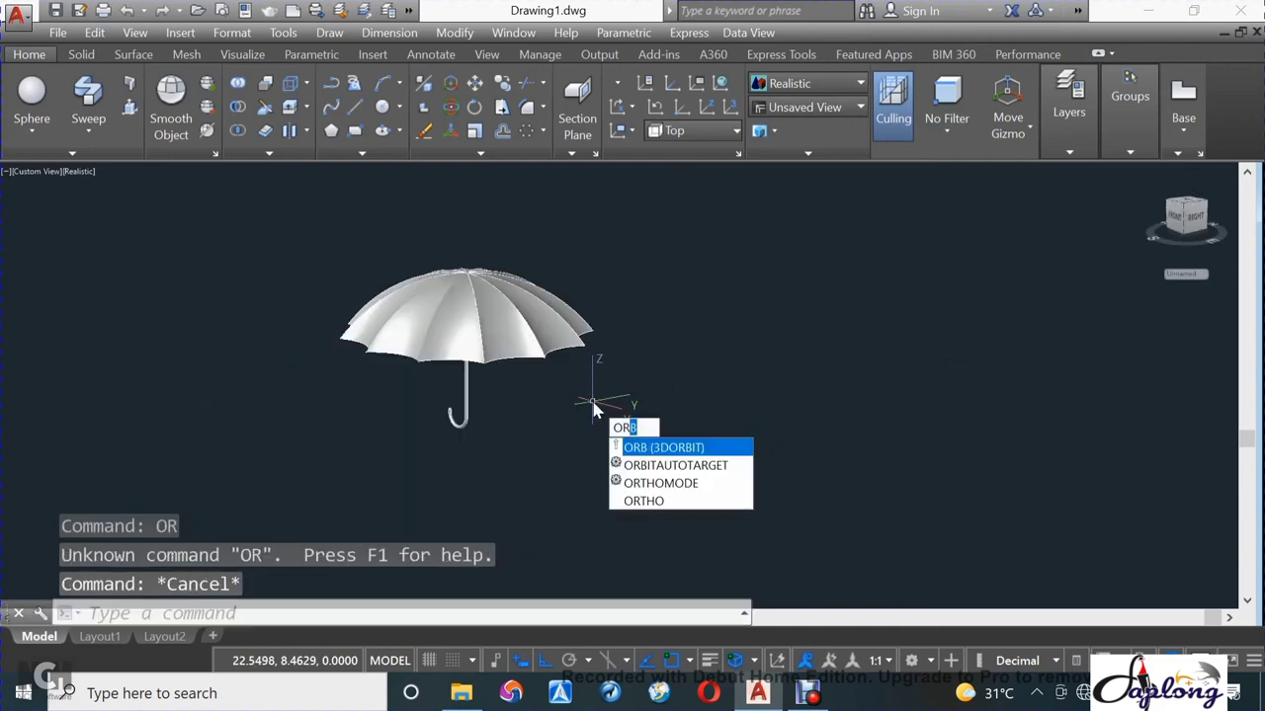
key("Return")
left_click_drag(623, 398, 636, 444)
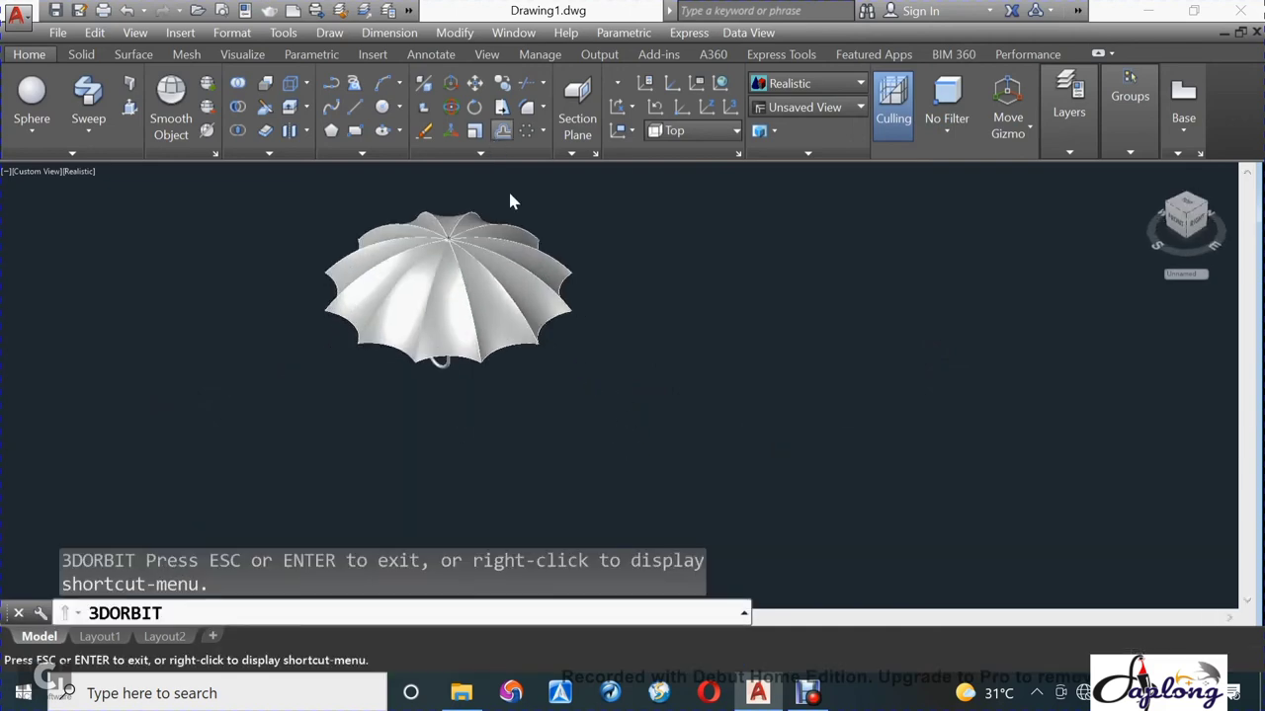
mouse_move(601, 288)
left_mouse_down()
mouse_move(619, 181)
mouse_move(593, 265)
left_mouse_up()
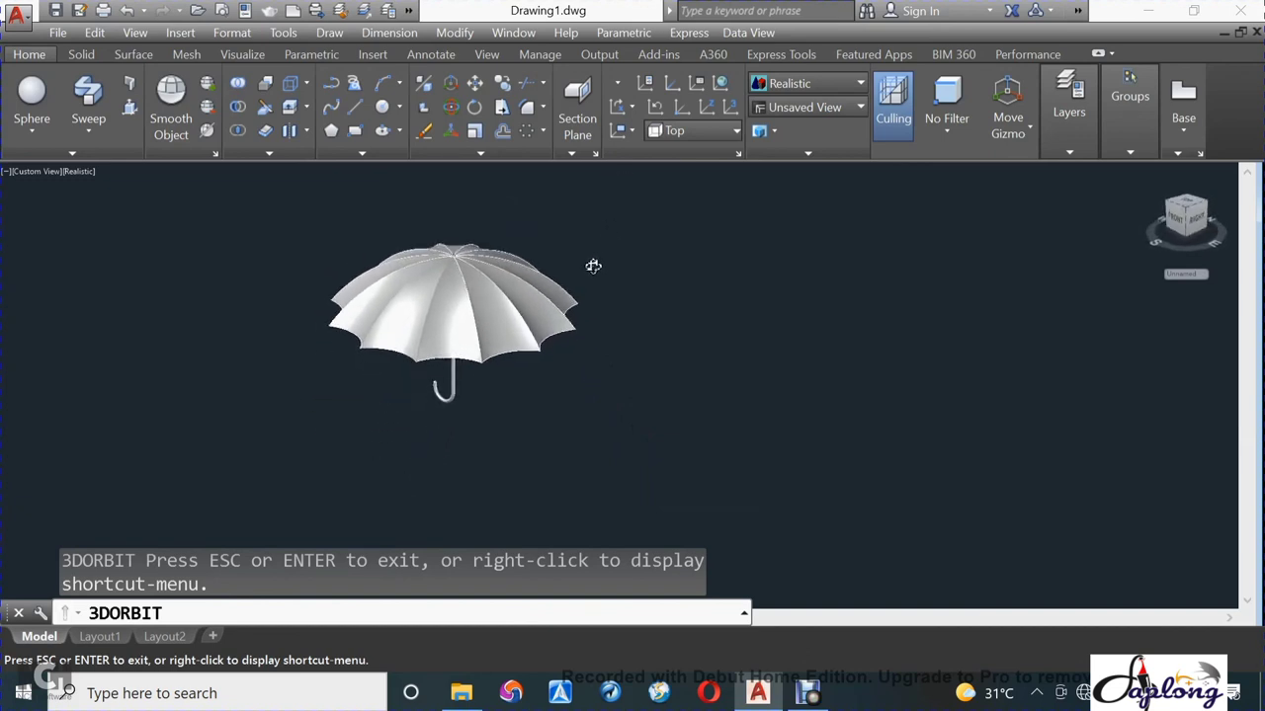
mouse_move(615, 323)
left_mouse_down()
mouse_move(655, 347)
mouse_move(751, 364)
left_mouse_up()
mouse_move(501, 366)
left_mouse_down()
mouse_move(506, 319)
mouse_move(527, 395)
mouse_move(487, 432)
left_mouse_up()
Zoom in on the canopy centre and open the basic solid shapes list.
scroll(485, 429, "up", 2)
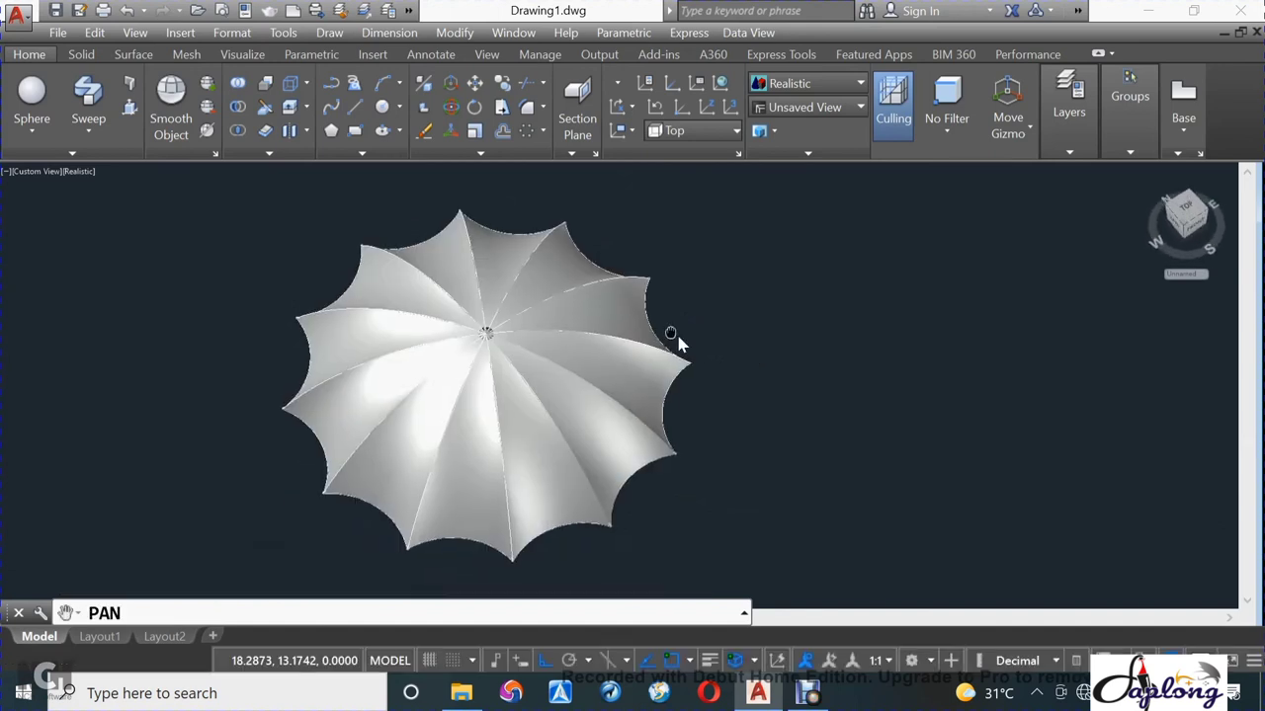
middle_click_drag(678, 338, 847, 395)
scroll(734, 392, "up", 1)
scroll(734, 386, "up", 1)
scroll(734, 386, "up", 2)
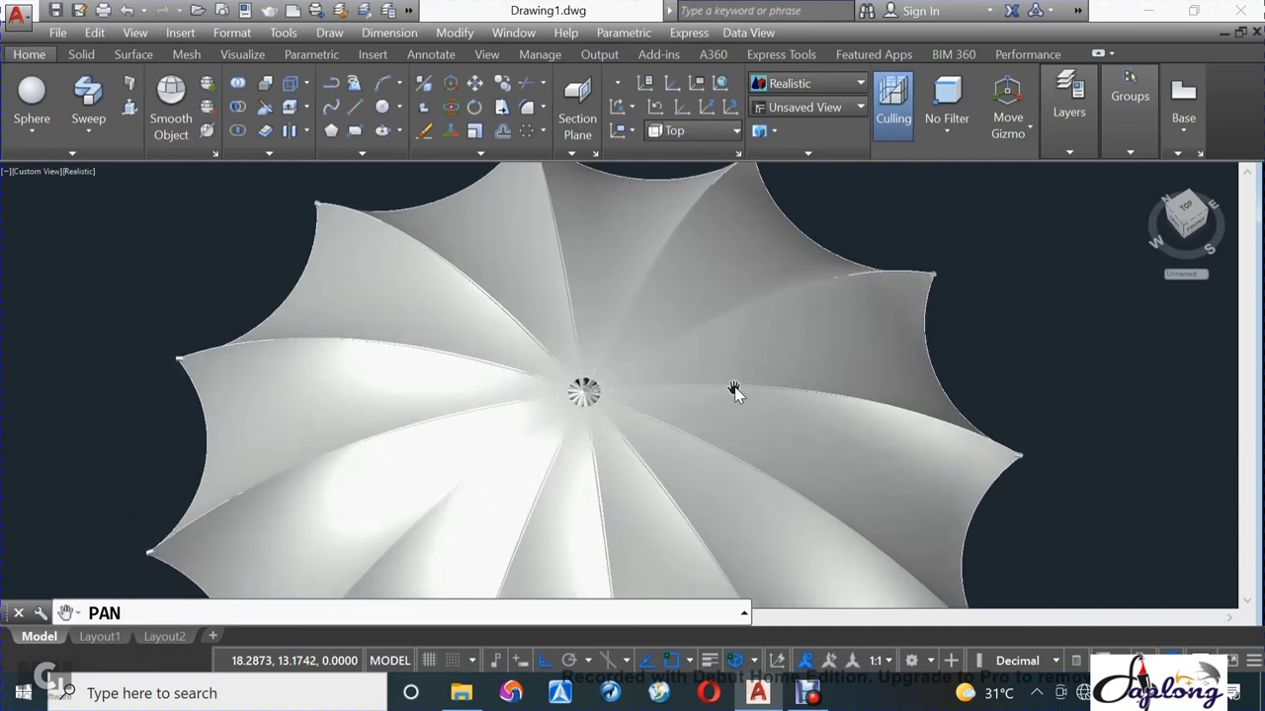
key("Escape")
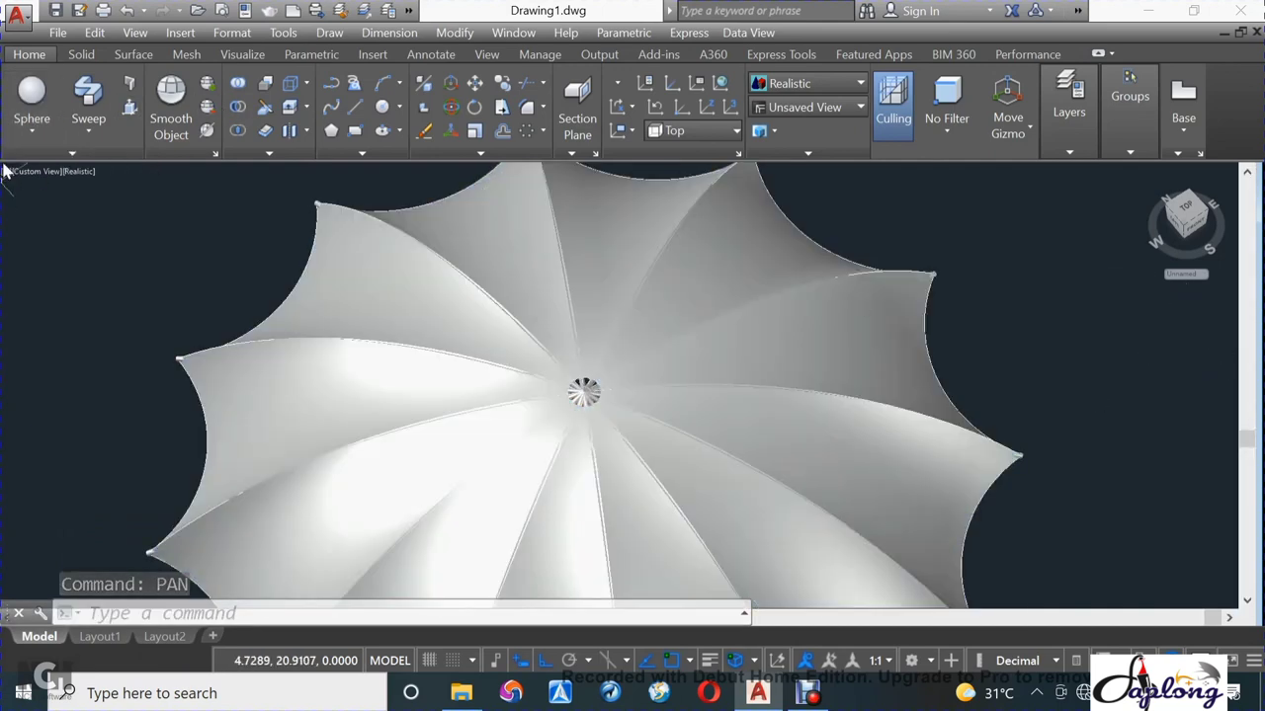
left_click(32, 127)
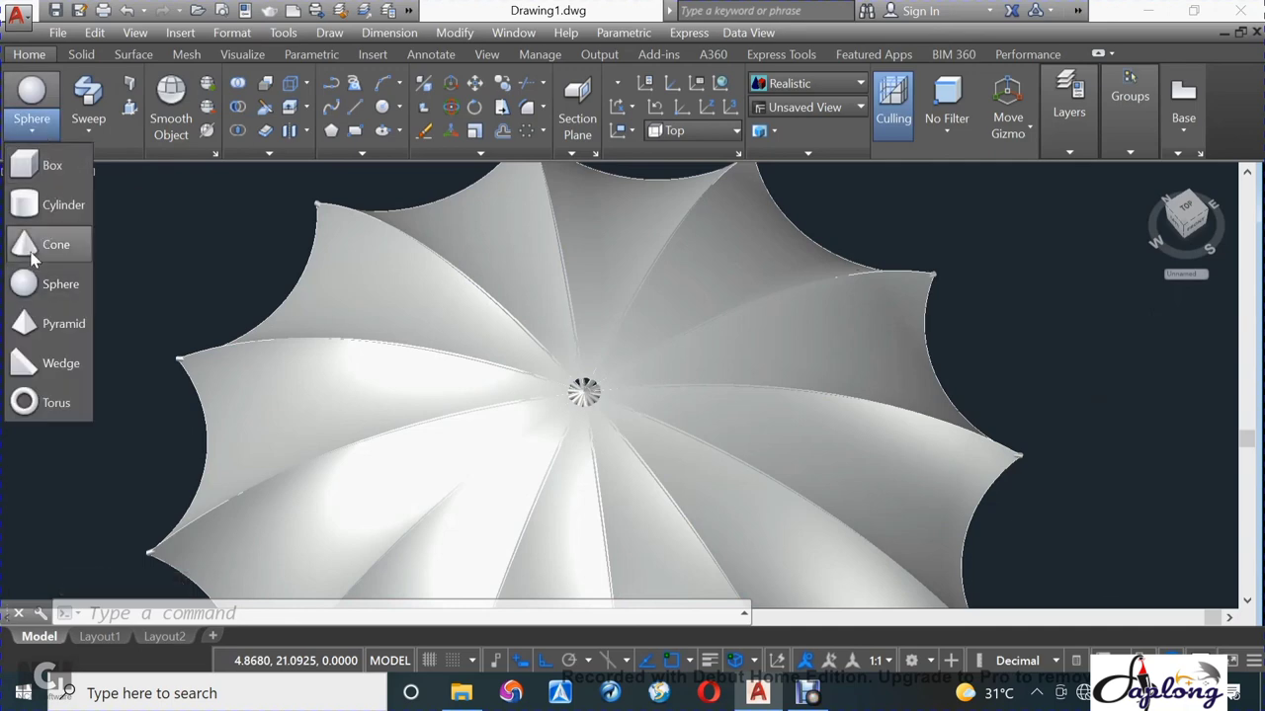
Draw a small cone tip based at the canopy centre with a picked base radius.
left_click(49, 244)
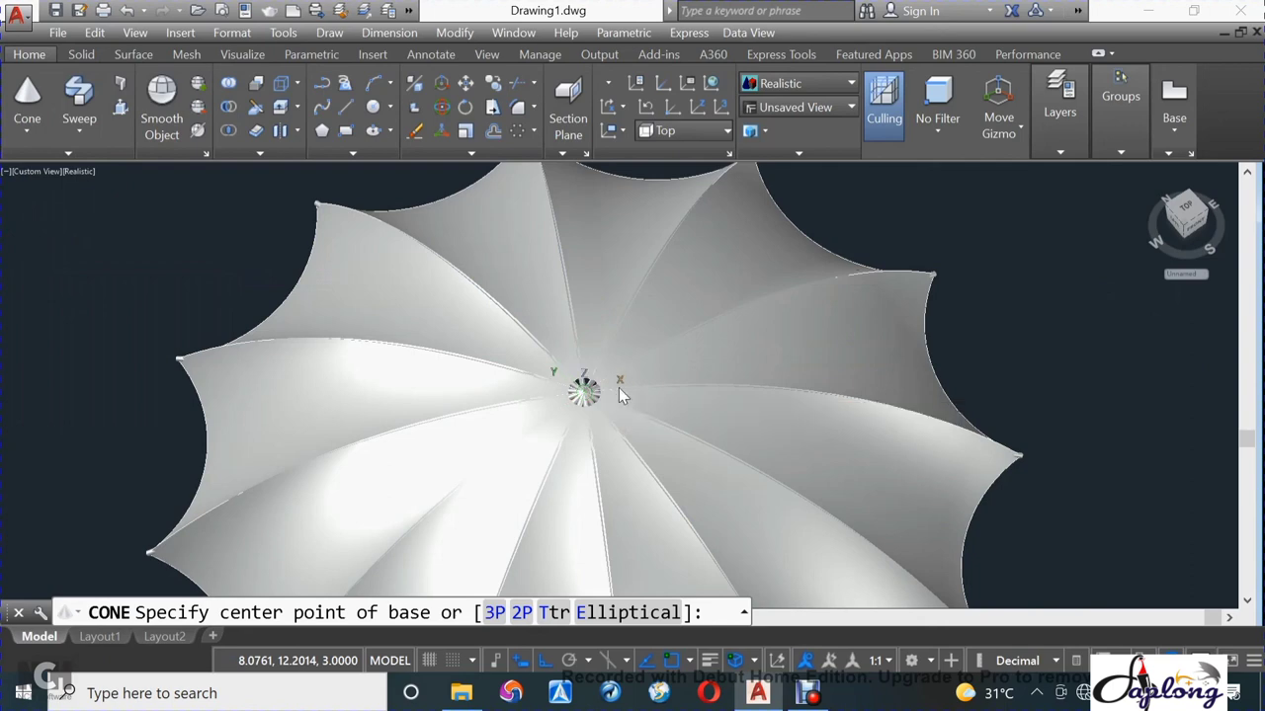
left_click(619, 391)
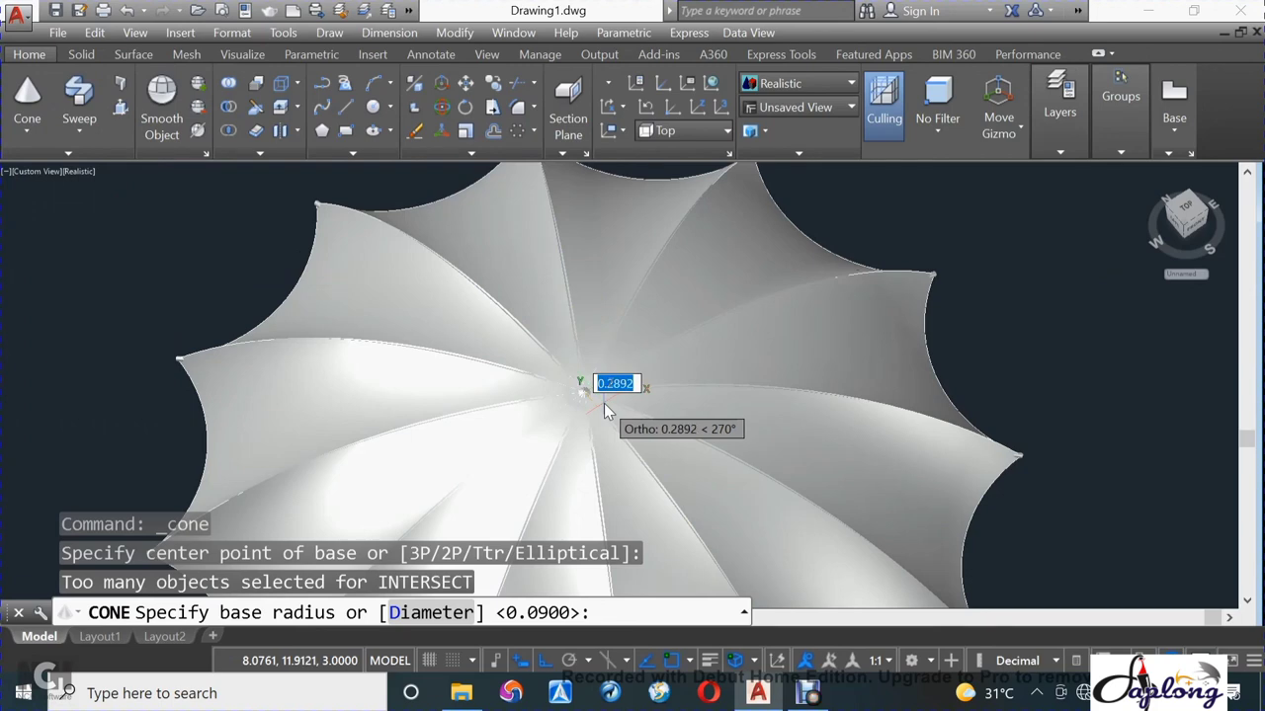
left_click(603, 403)
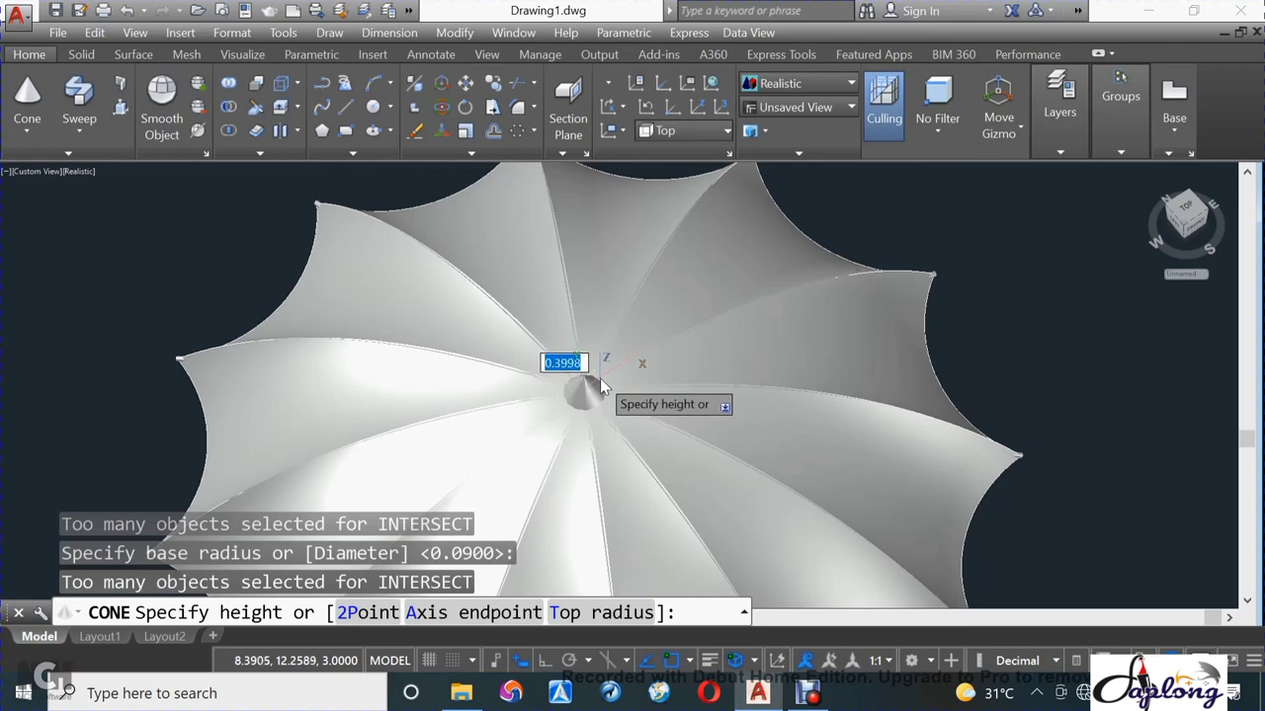
key("Escape")
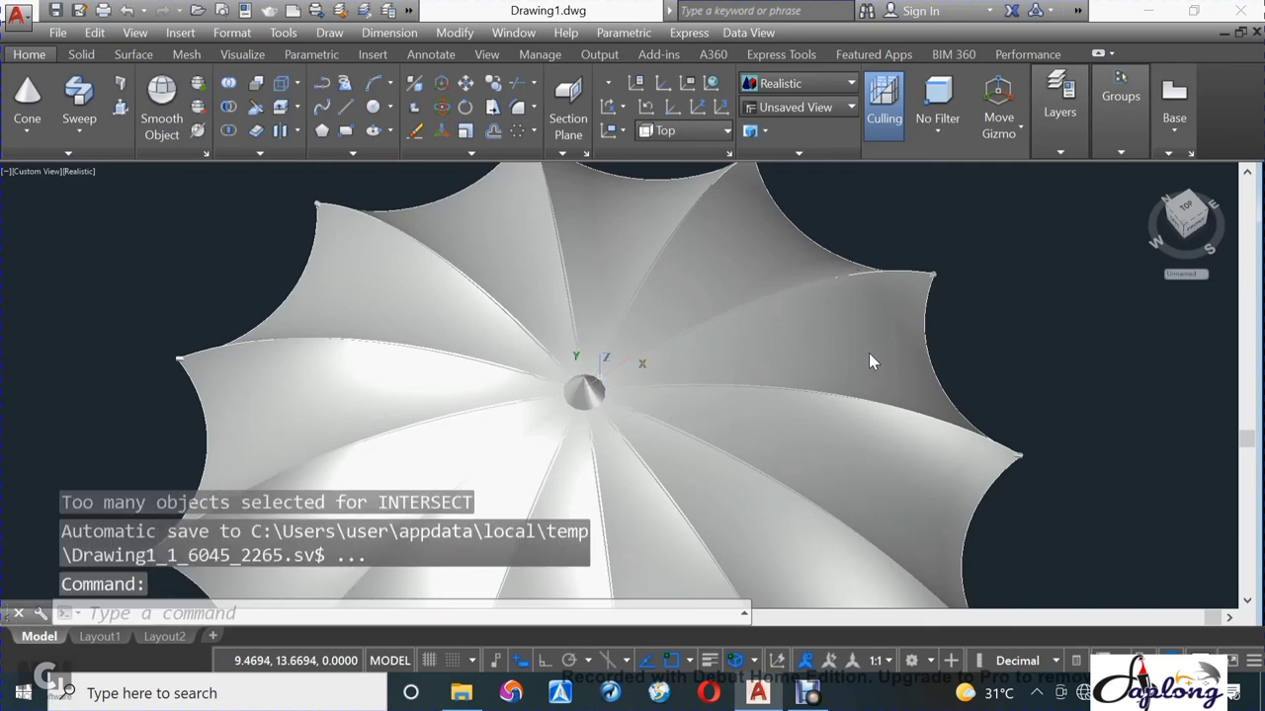
type("ORB")
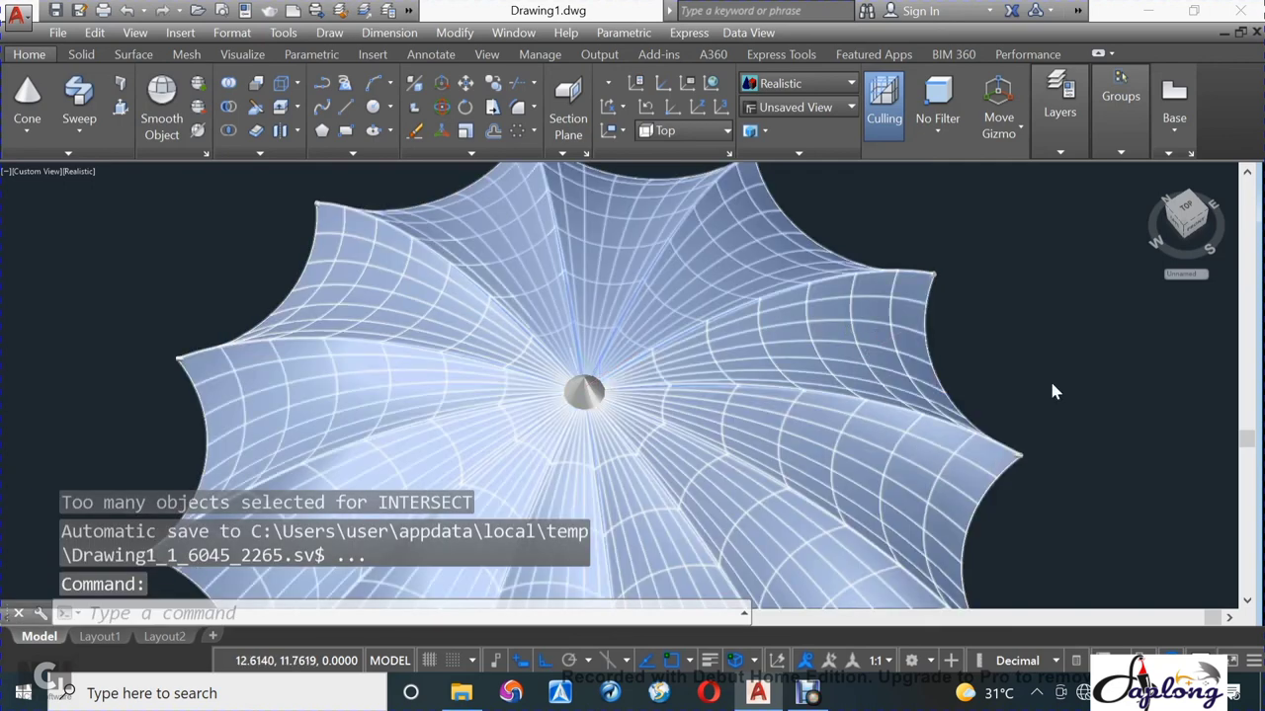
key("Return")
mouse_move(996, 395)
left_mouse_down()
mouse_move(994, 305)
mouse_move(1021, 330)
mouse_move(1003, 536)
mouse_move(1002, 500)
mouse_move(1001, 536)
mouse_move(913, 452)
mouse_move(902, 460)
mouse_move(1095, 553)
mouse_move(1102, 541)
left_mouse_up()
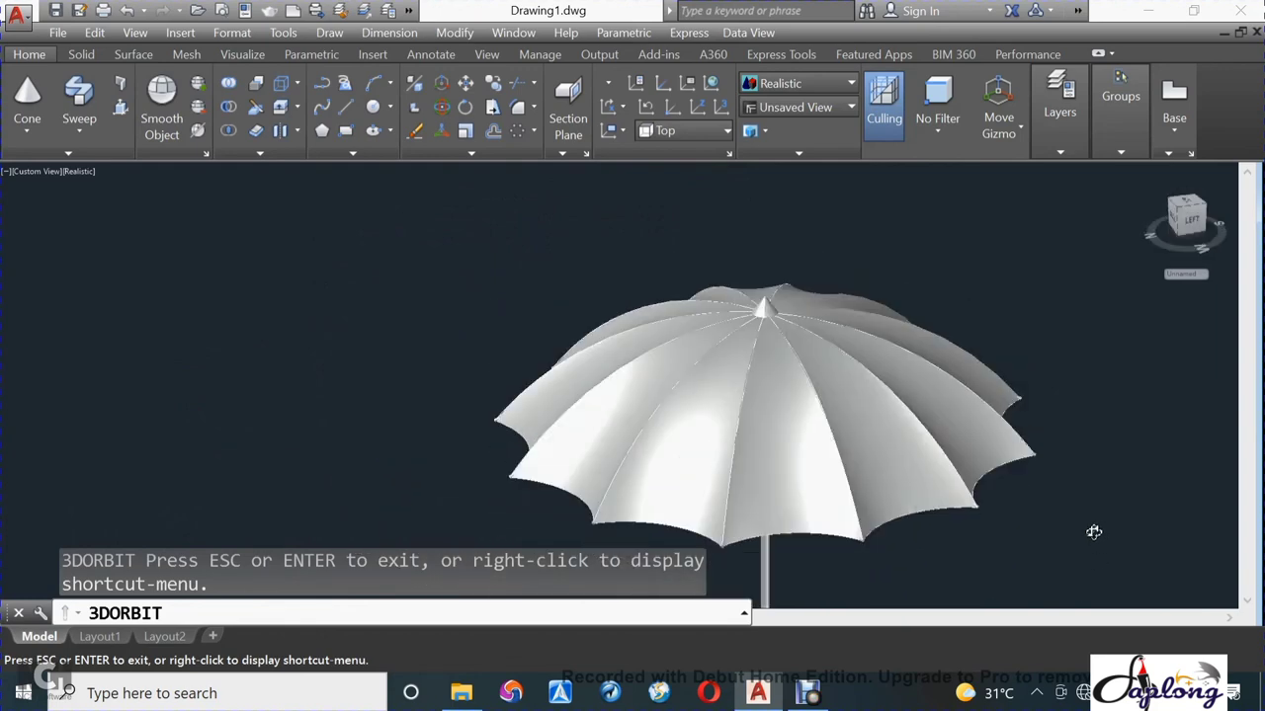
mouse_move(1067, 488)
left_mouse_down()
mouse_move(1080, 460)
mouse_move(1061, 480)
mouse_move(1030, 446)
mouse_move(855, 457)
mouse_move(850, 425)
left_mouse_up()
key("Escape")
type("OR")
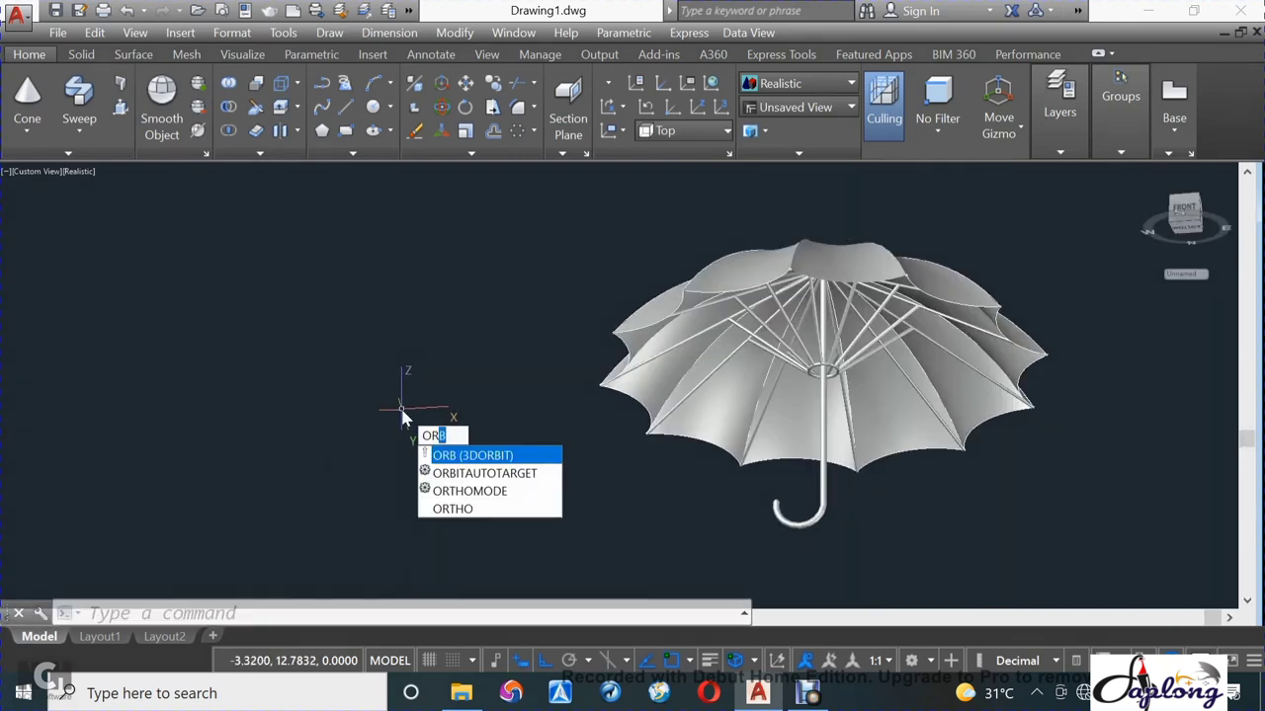
key("Return")
mouse_move(415, 406)
left_mouse_down()
mouse_move(458, 501)
mouse_move(579, 432)
mouse_move(544, 367)
mouse_move(456, 450)
mouse_move(342, 404)
mouse_move(325, 429)
mouse_move(339, 497)
mouse_move(438, 527)
mouse_move(475, 511)
mouse_move(524, 455)
left_mouse_up()
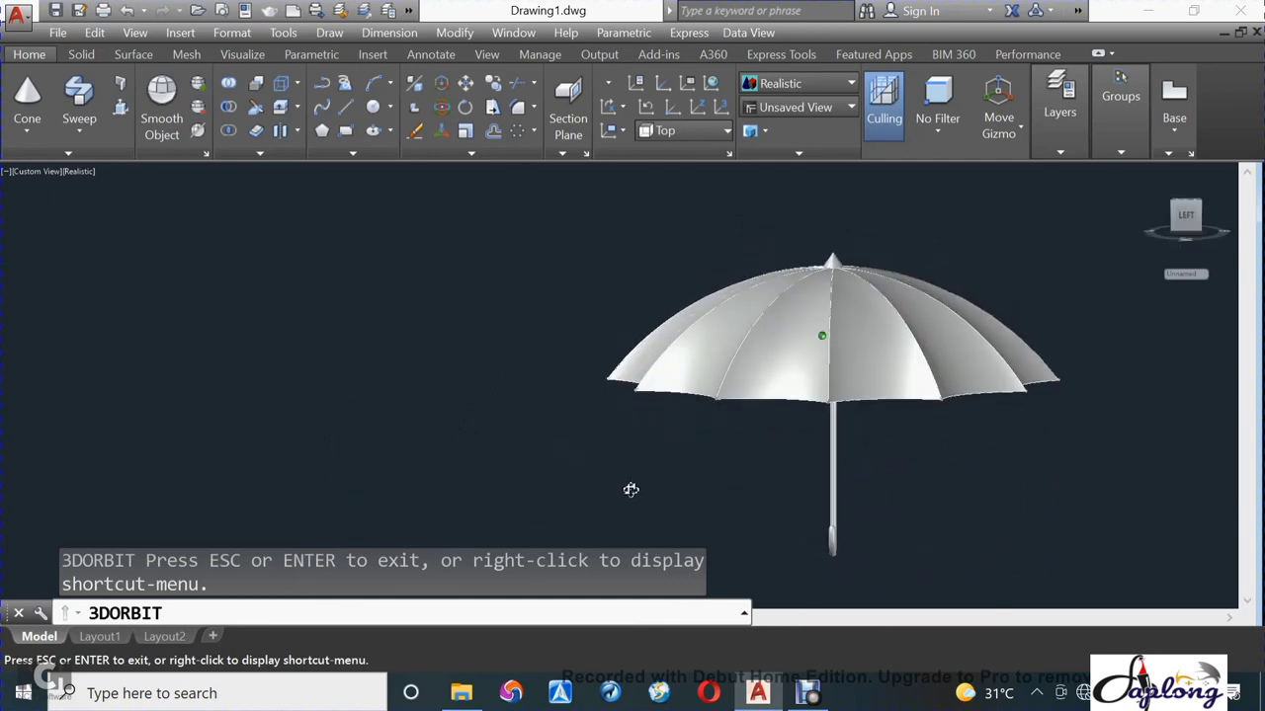
mouse_move(630, 489)
left_mouse_down()
mouse_move(705, 518)
mouse_move(722, 460)
mouse_move(677, 396)
mouse_move(604, 414)
left_mouse_up()
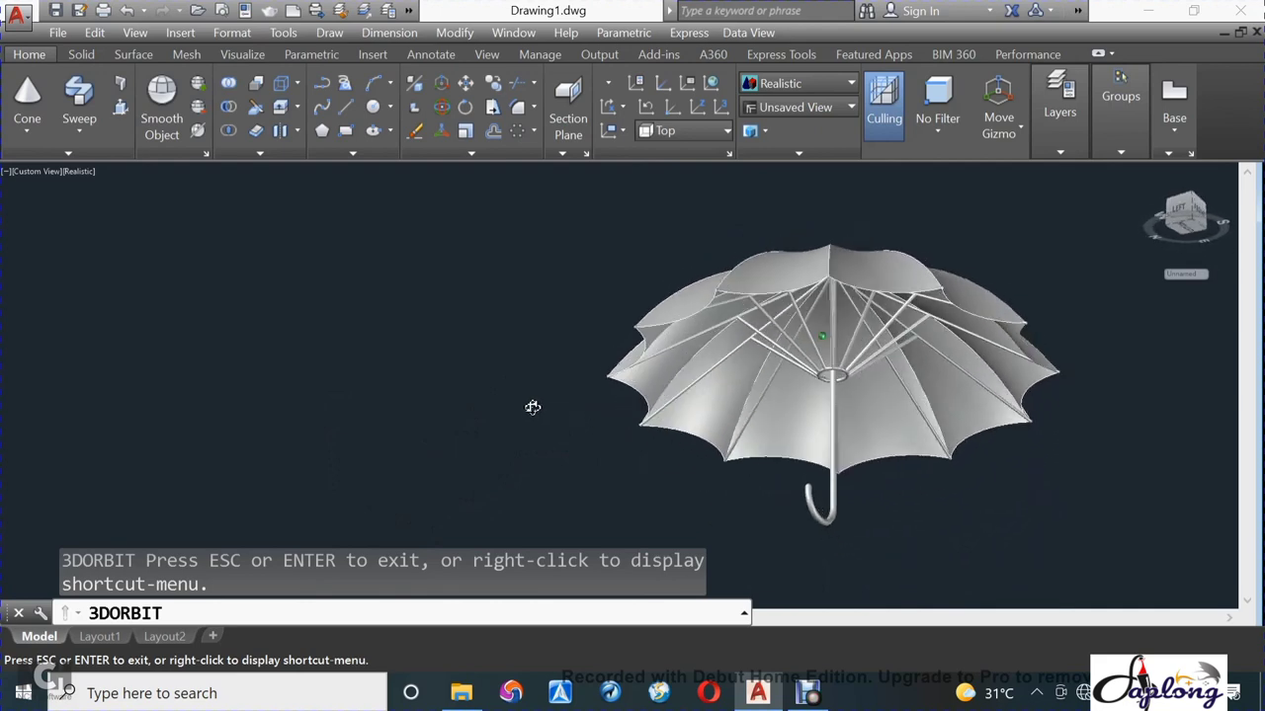